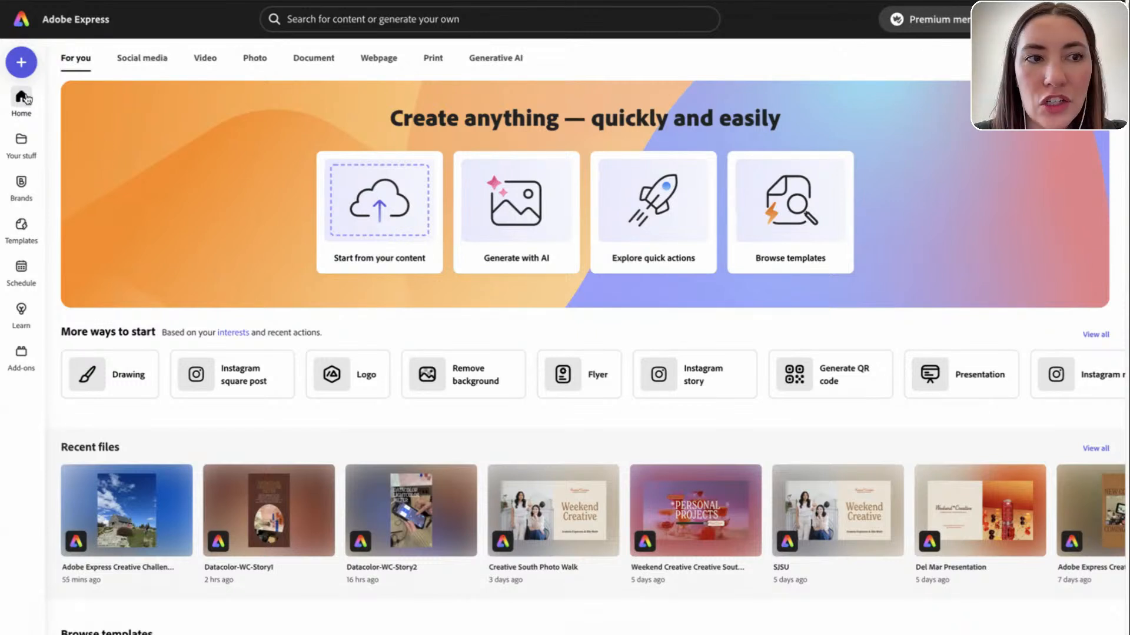
# Create a new blank file with a custom size of 1080 px wide by 1350 px high
pyautogui.click(32, 63)
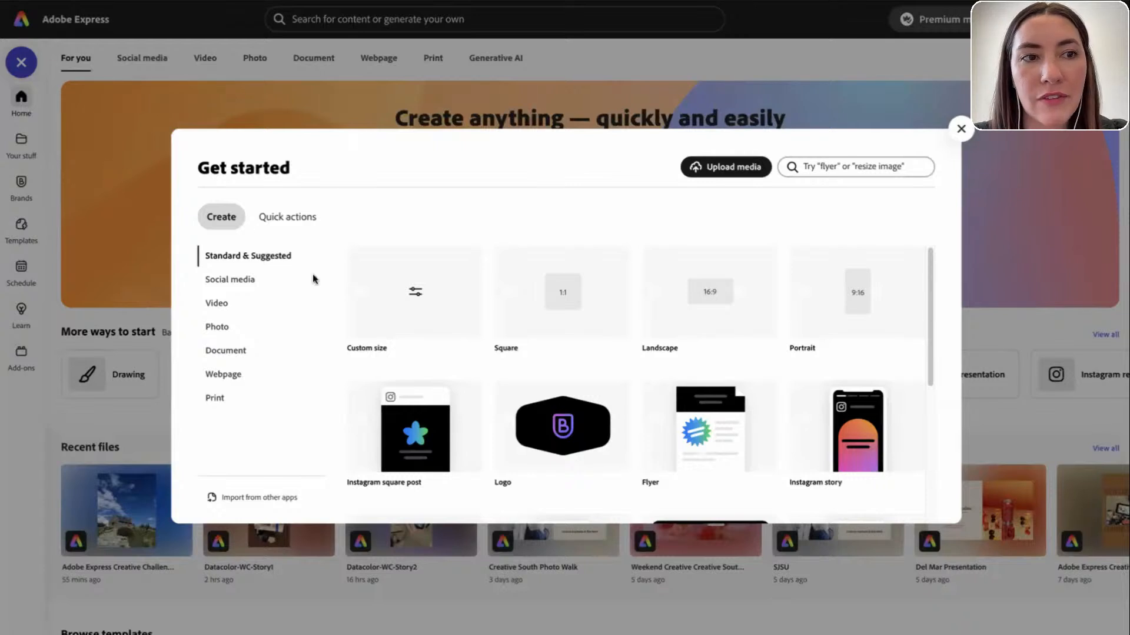
pyautogui.scroll(-5, 524, 436)
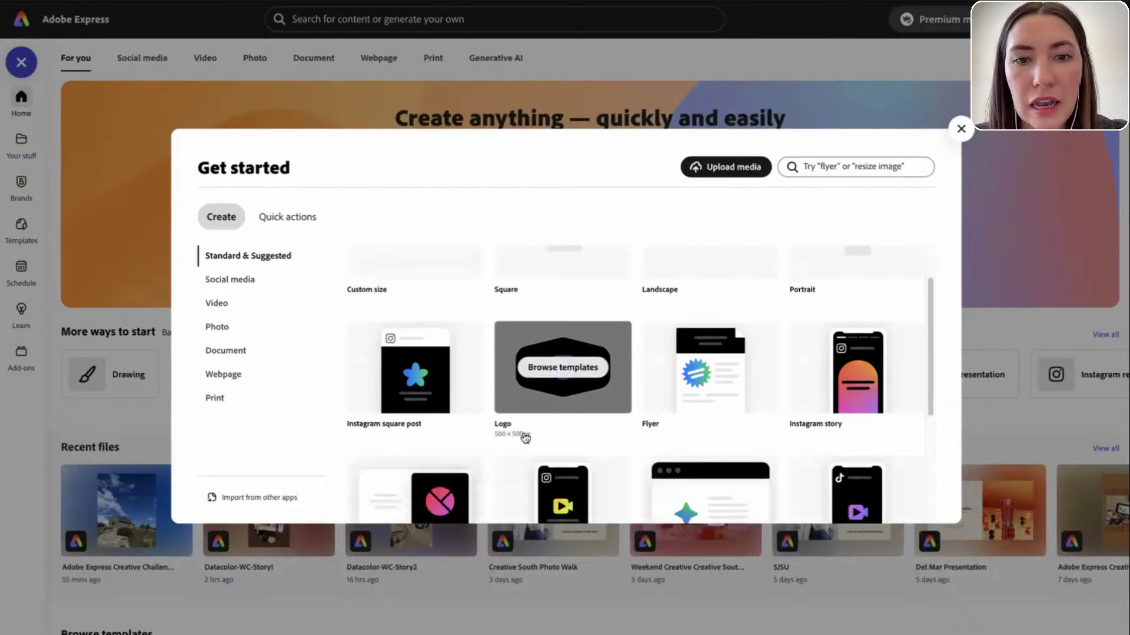
pyautogui.scroll(5, 817, 454)
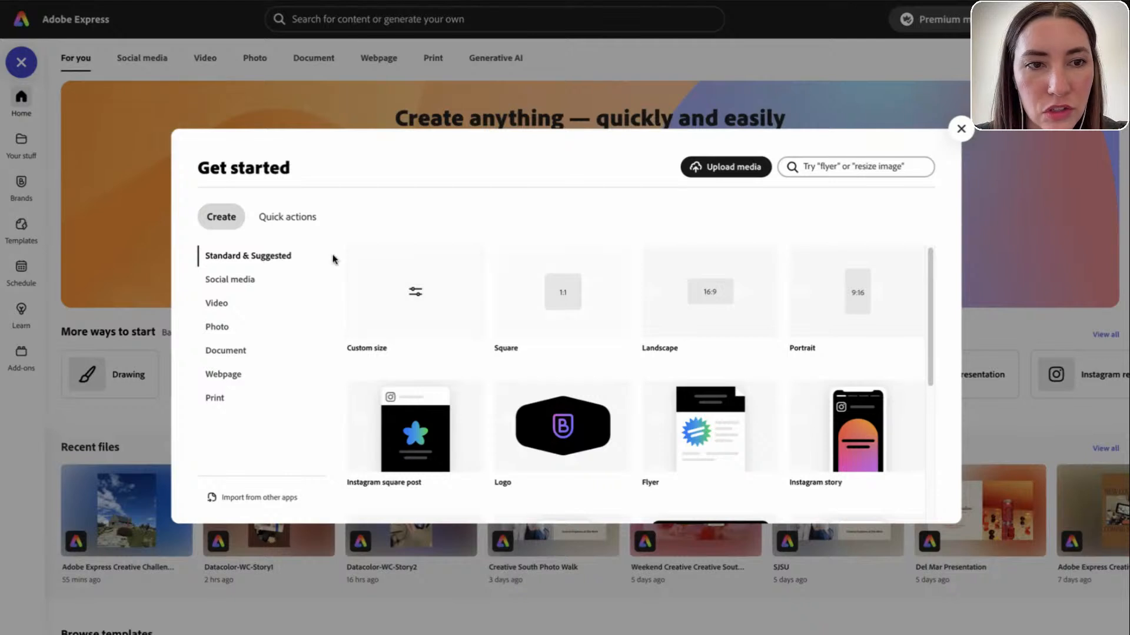
pyautogui.click(415, 290)
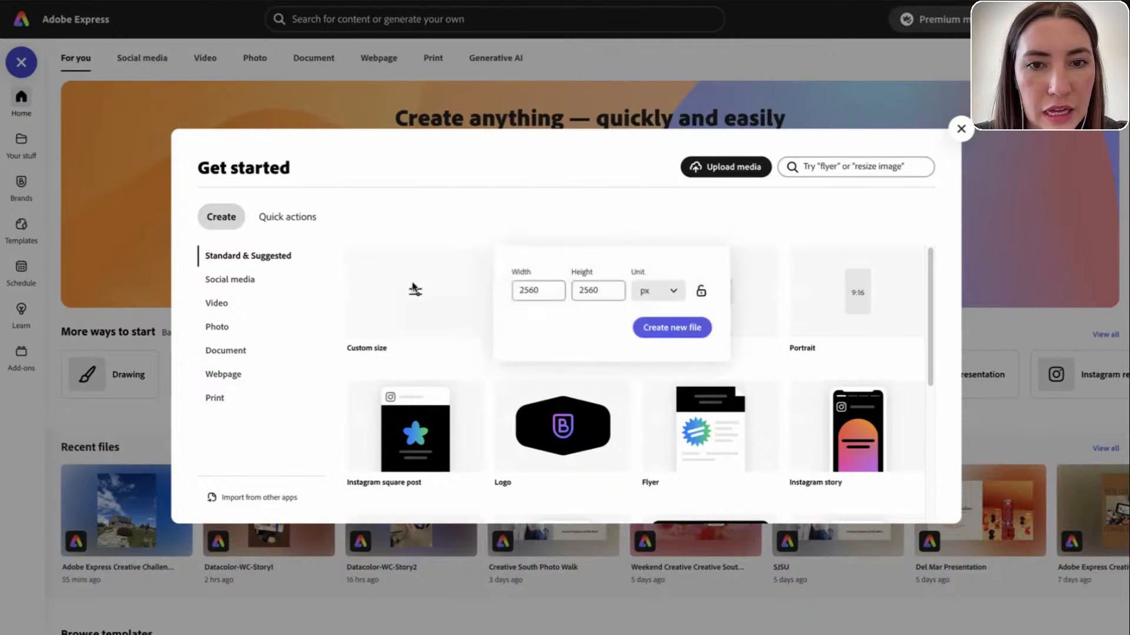
pyautogui.click(534, 292)
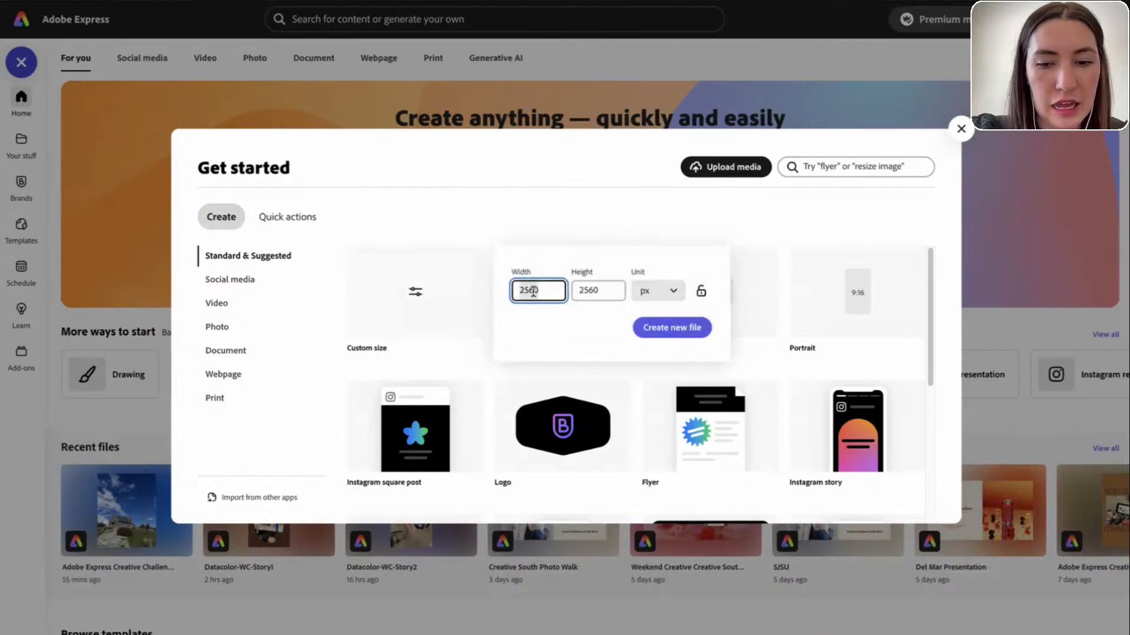
pyautogui.write('1080')
pyautogui.press('Tab')
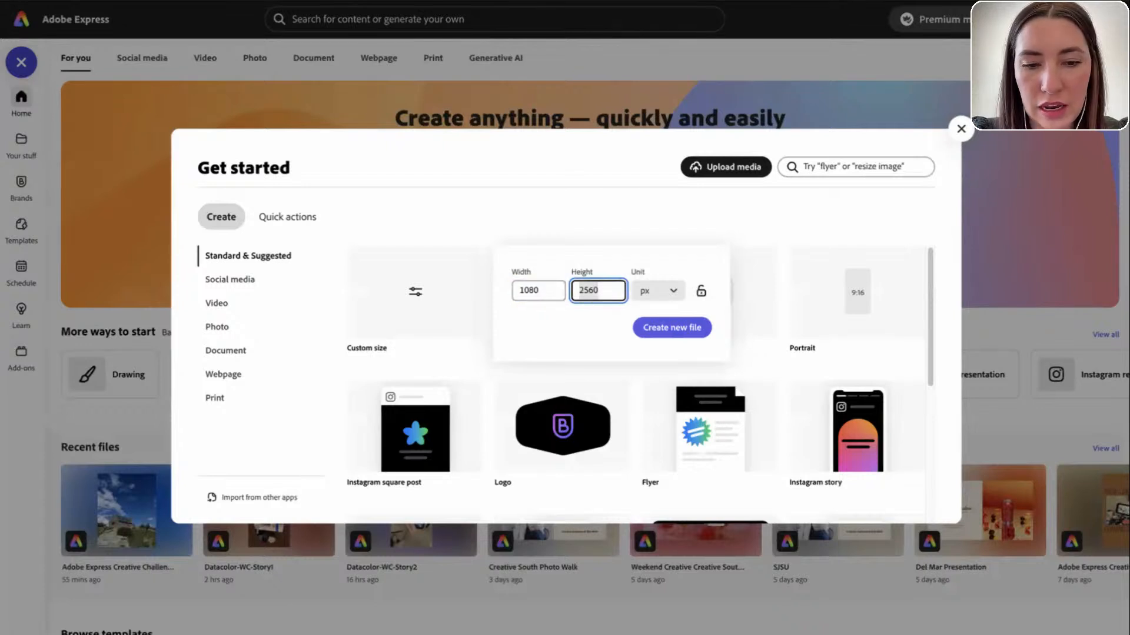
pyautogui.write('1350')
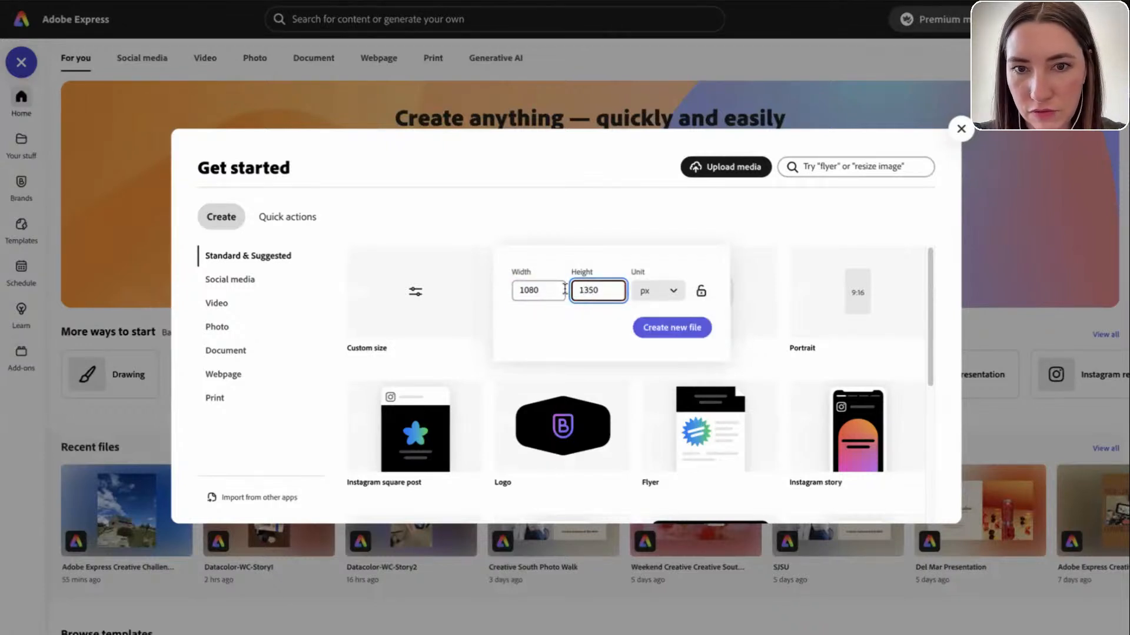
pyautogui.click(676, 327)
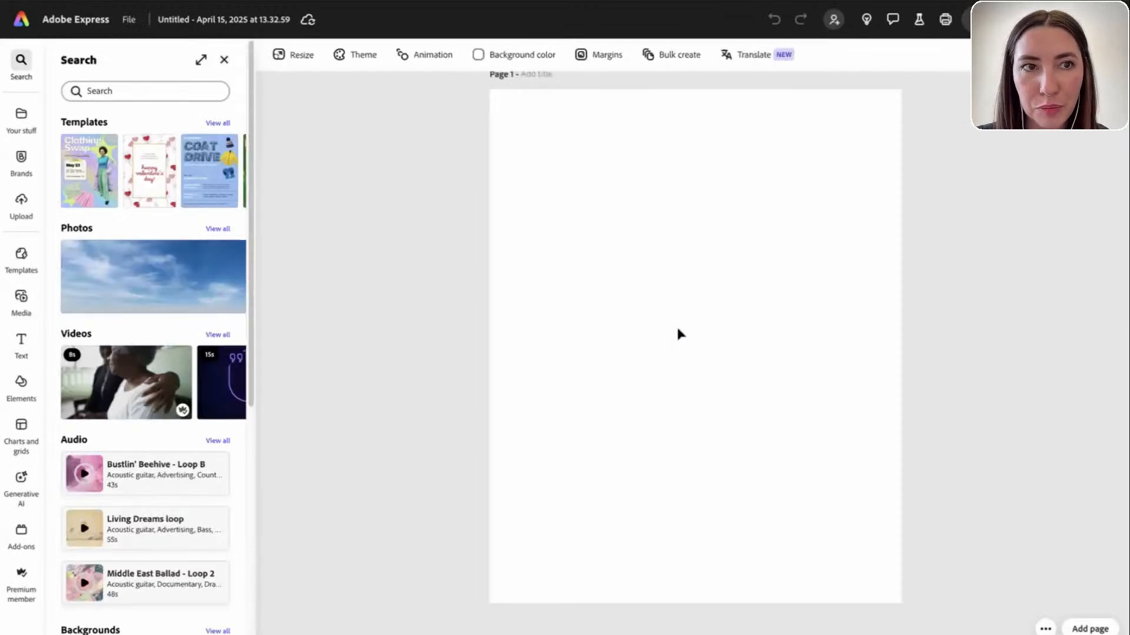
# Add the recent Lightroom photo of the stone church under a blue sky to the page
pyautogui.click(224, 61)
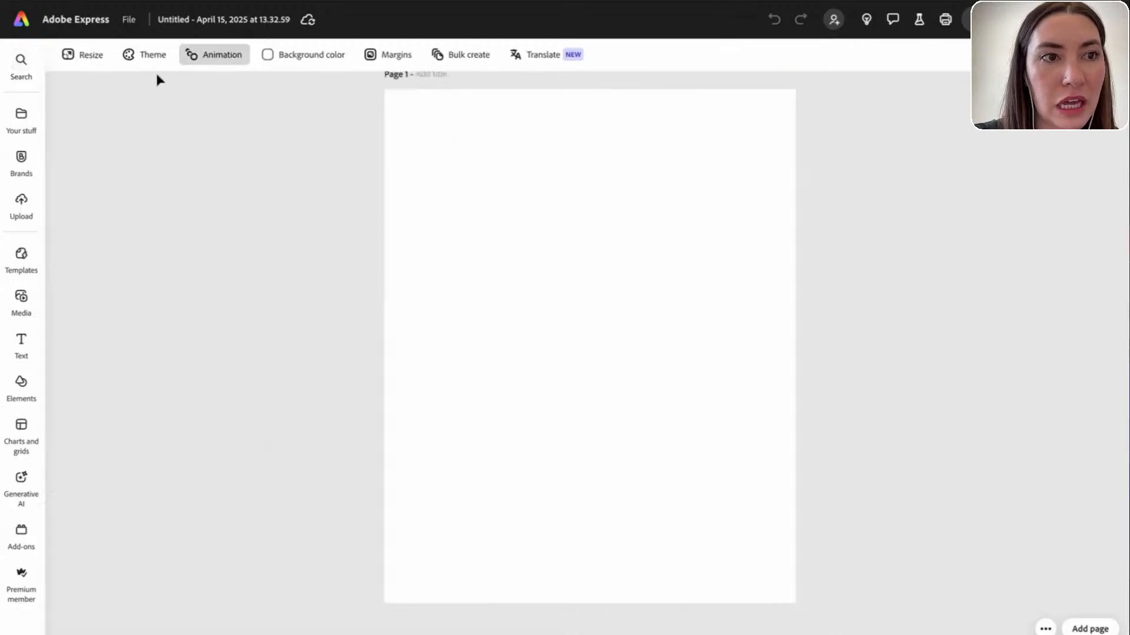
pyautogui.click(27, 120)
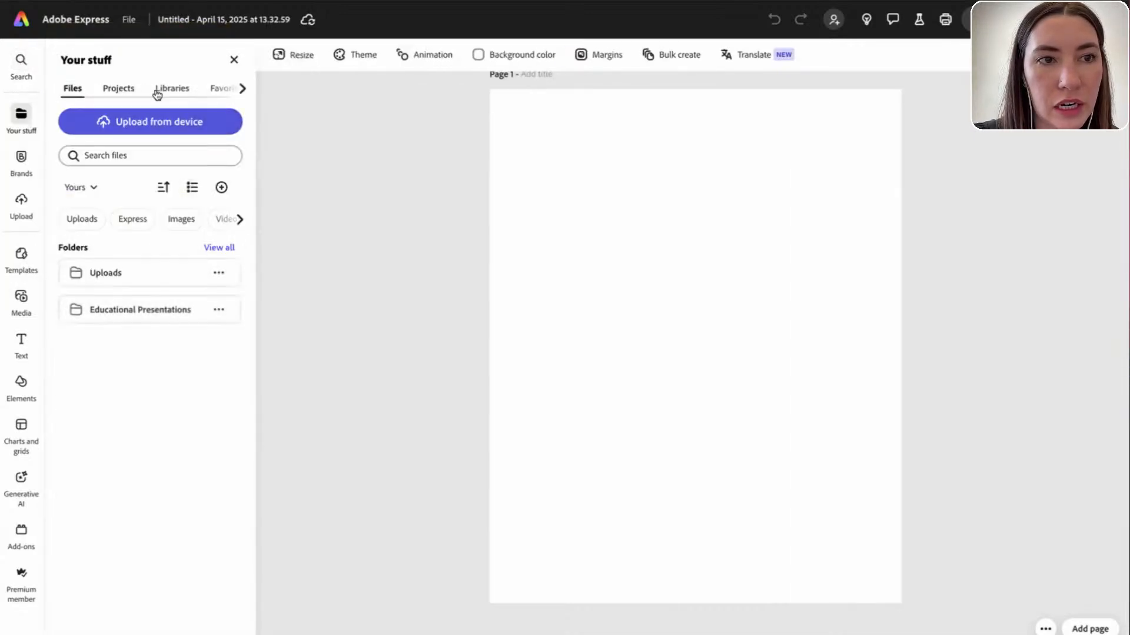
pyautogui.click(115, 94)
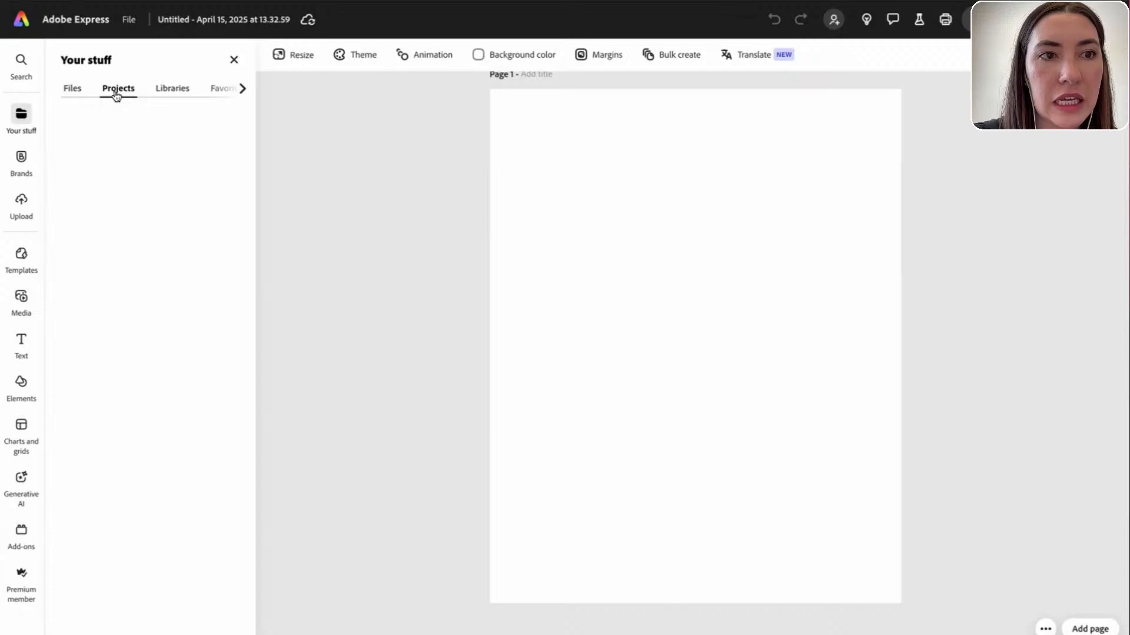
pyautogui.click(173, 91)
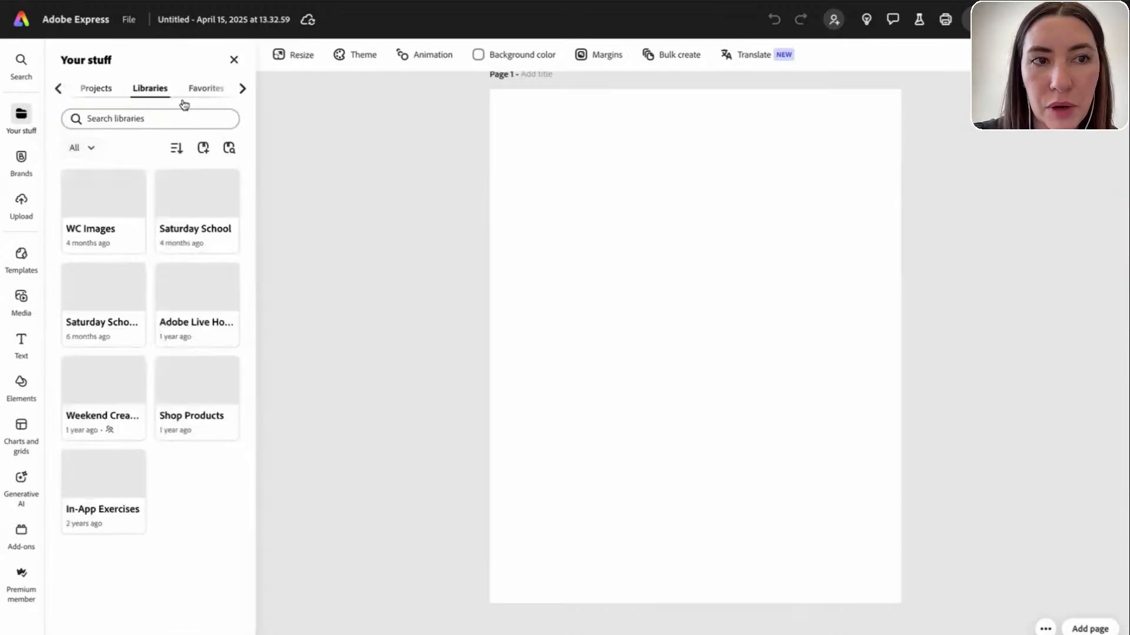
pyautogui.click(205, 90)
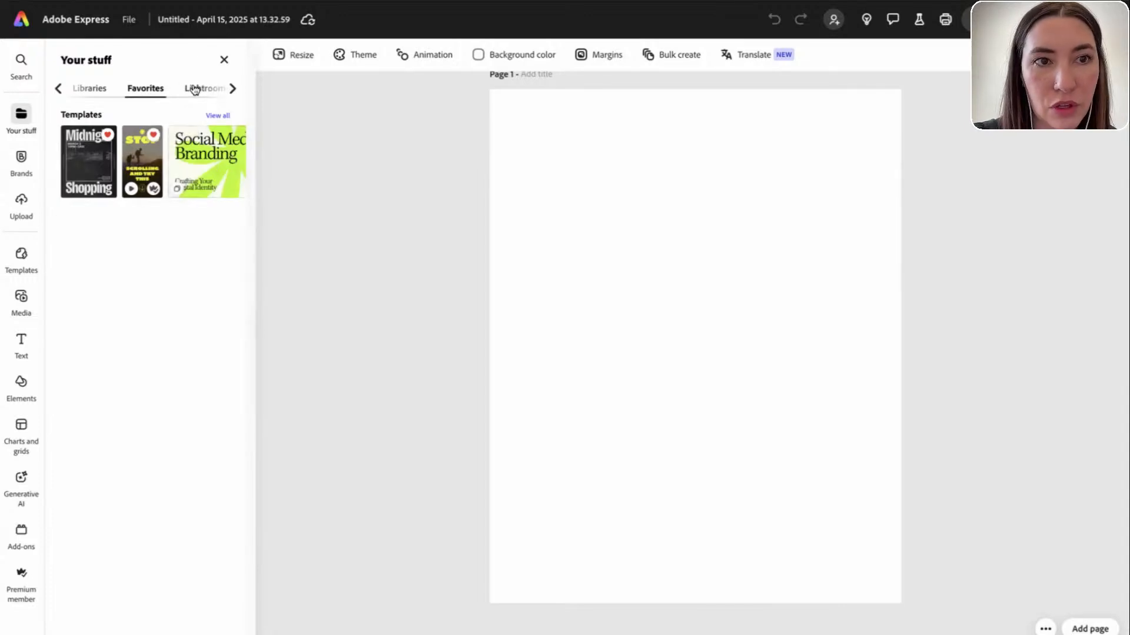
pyautogui.click(238, 89)
pyautogui.click(175, 91)
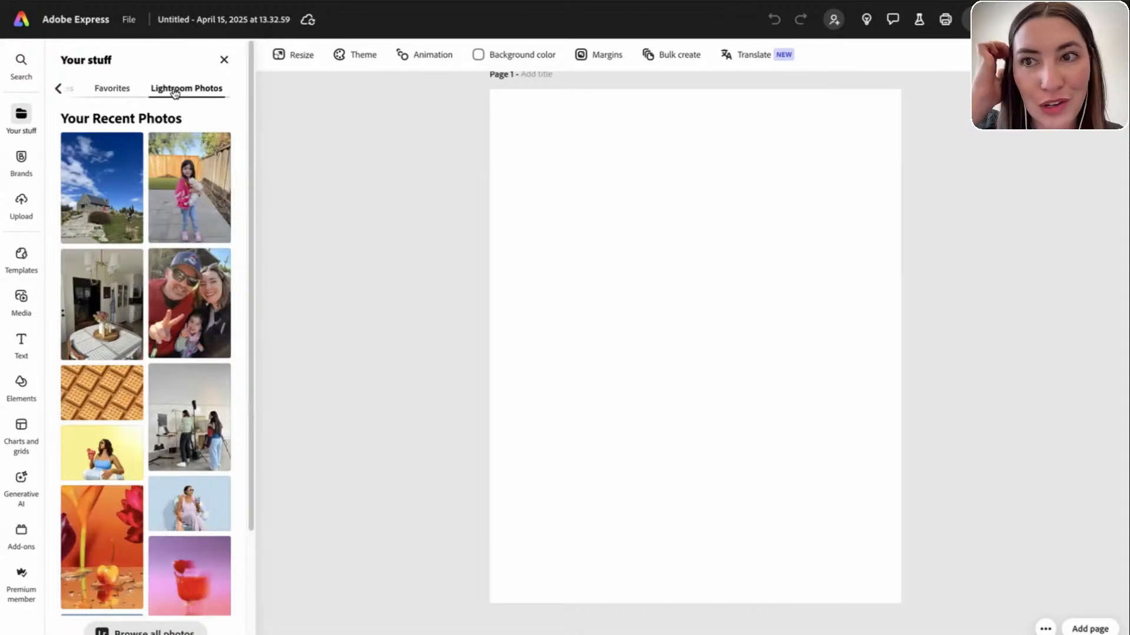
pyautogui.click(107, 184)
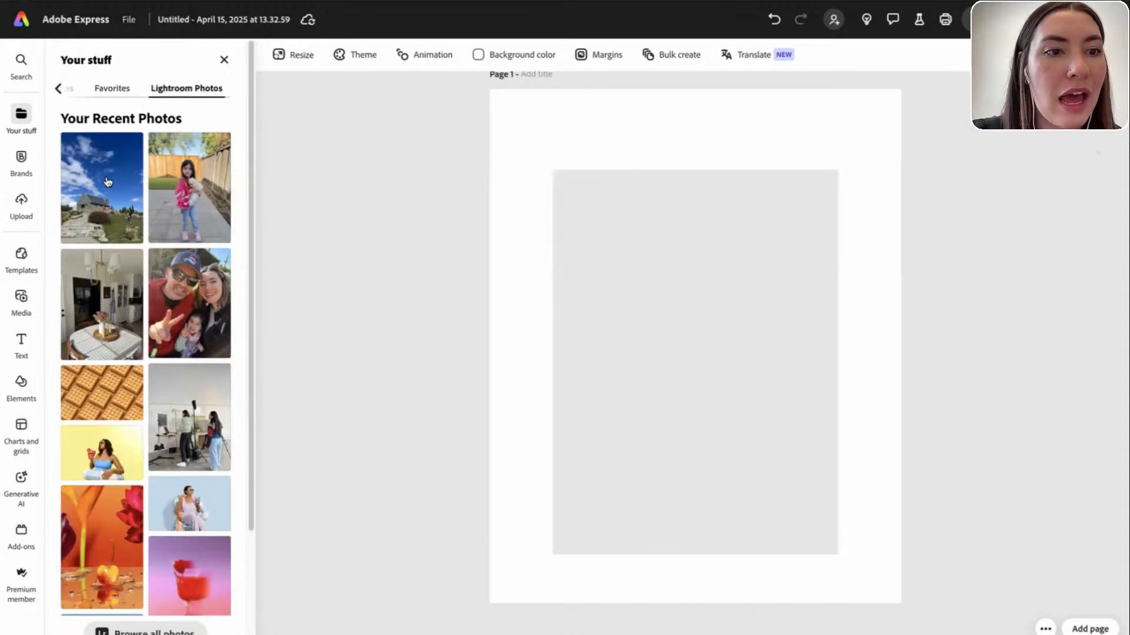
# Enlarge the church photo from its corners so it fills the entire page, and deselect it
pyautogui.click(758, 350)
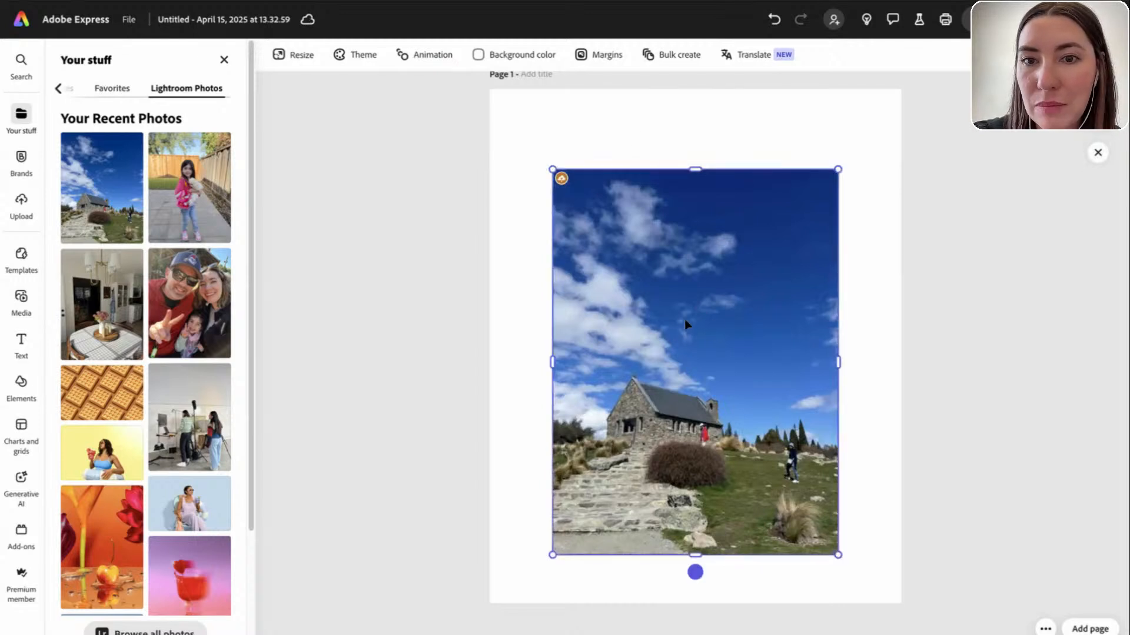
pyautogui.moveTo(686, 323); pyautogui.dragTo(683, 301)
pyautogui.rightClick(688, 302)
pyautogui.click(857, 313)
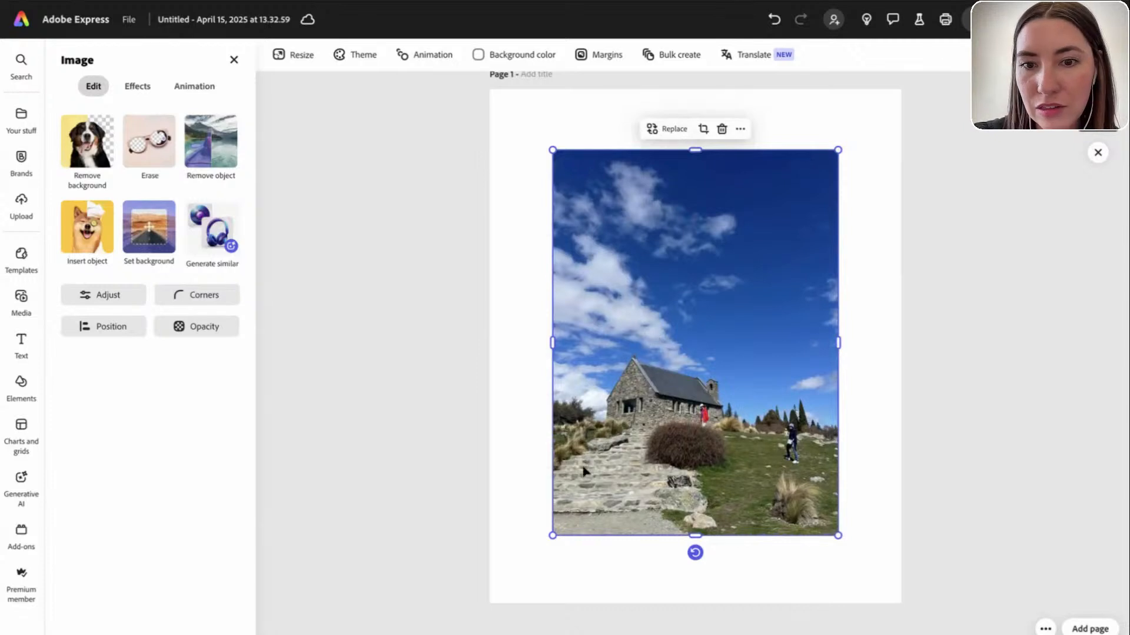
pyautogui.moveTo(555, 152); pyautogui.dragTo(459, 92)
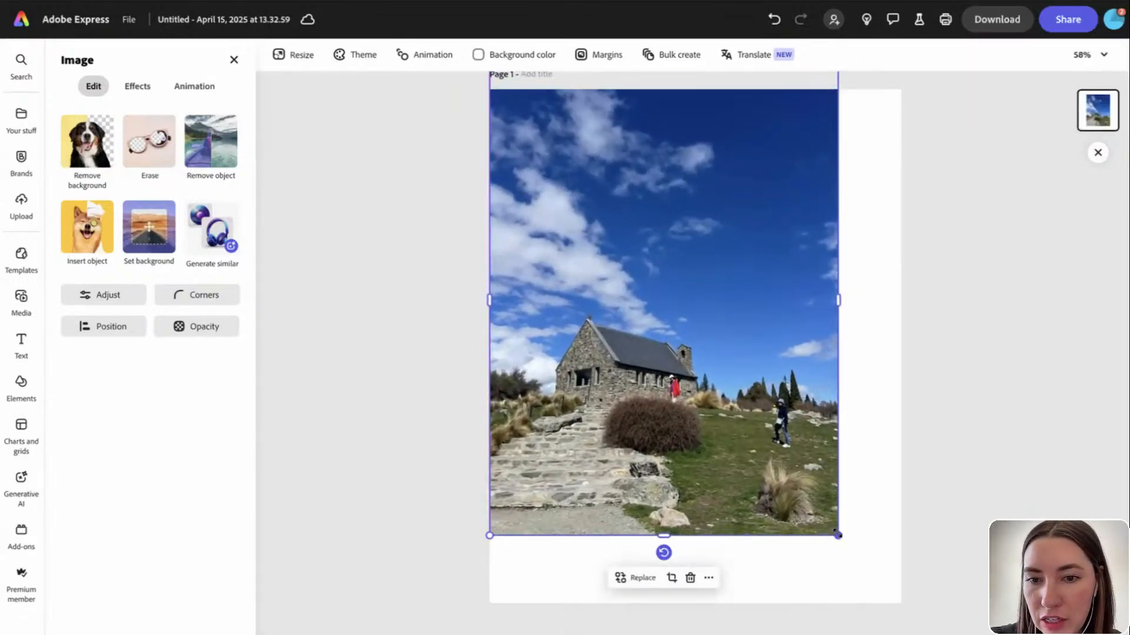
pyautogui.moveTo(839, 534); pyautogui.dragTo(920, 606)
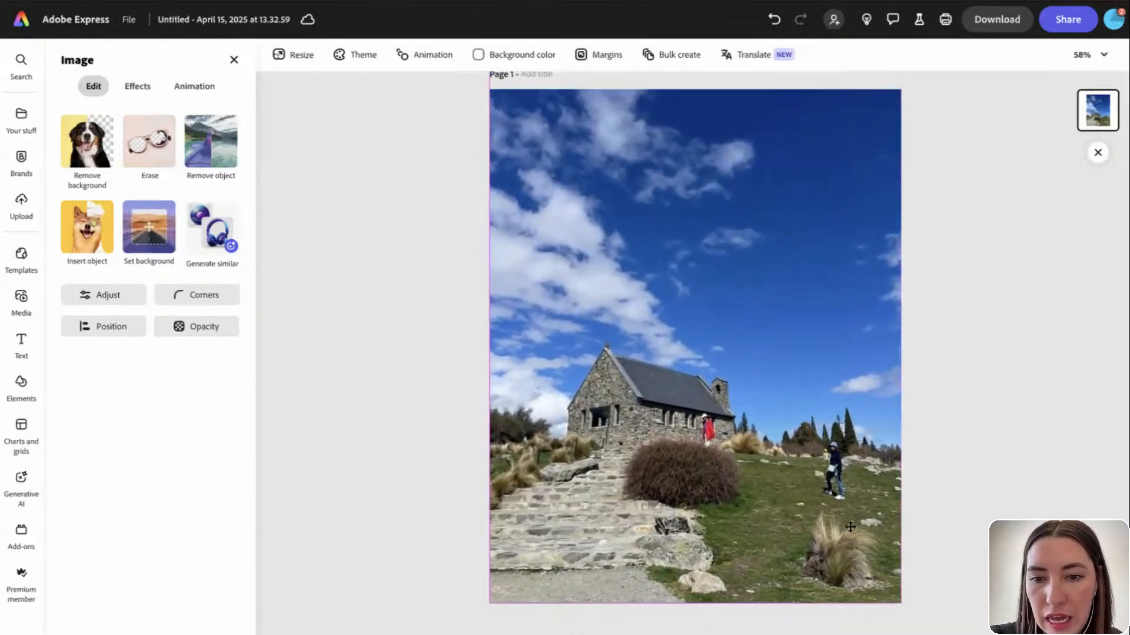
pyautogui.click(981, 539)
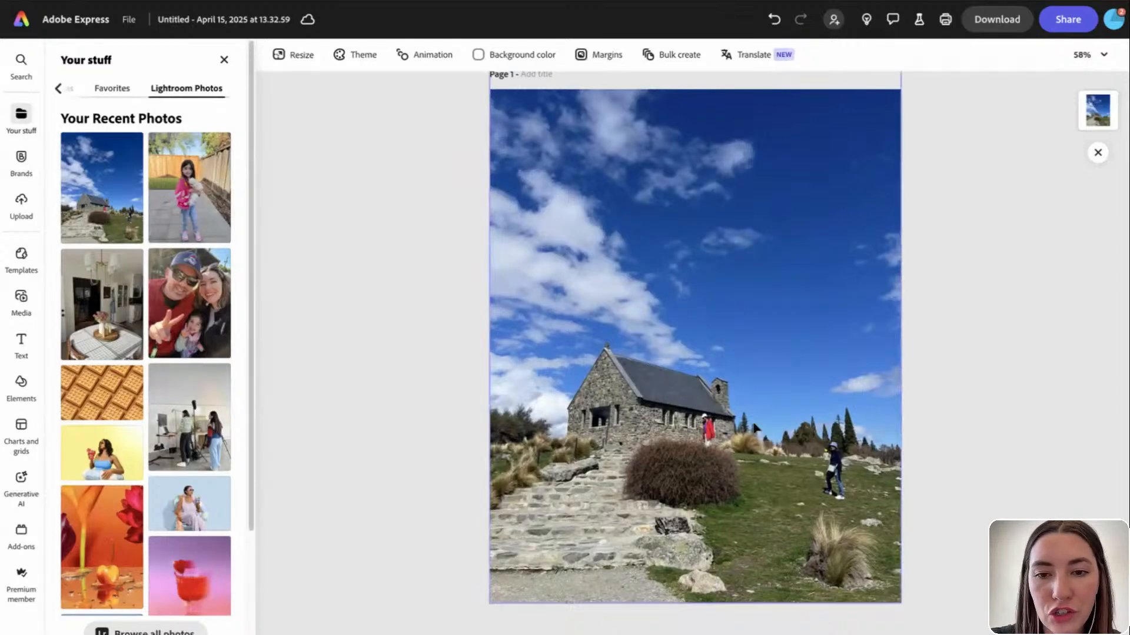
# Use Remove object with a brush size of 14 to erase the person in the red jacket beside the church
pyautogui.scroll(3, 686, 388)
pyautogui.scroll(3, 686, 389)
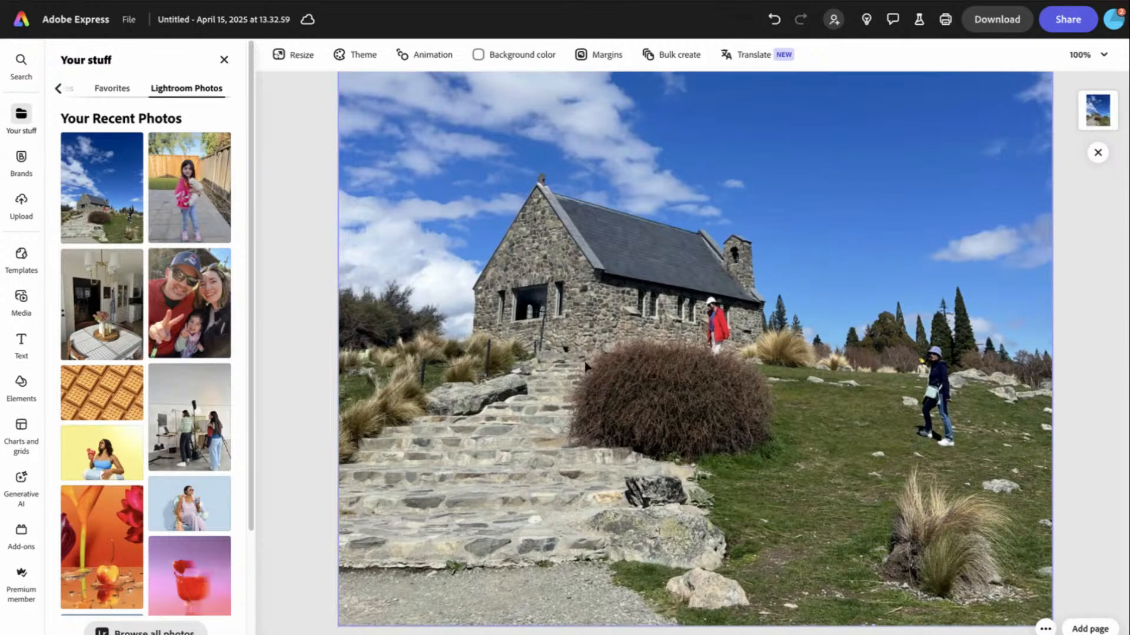
pyautogui.click(225, 59)
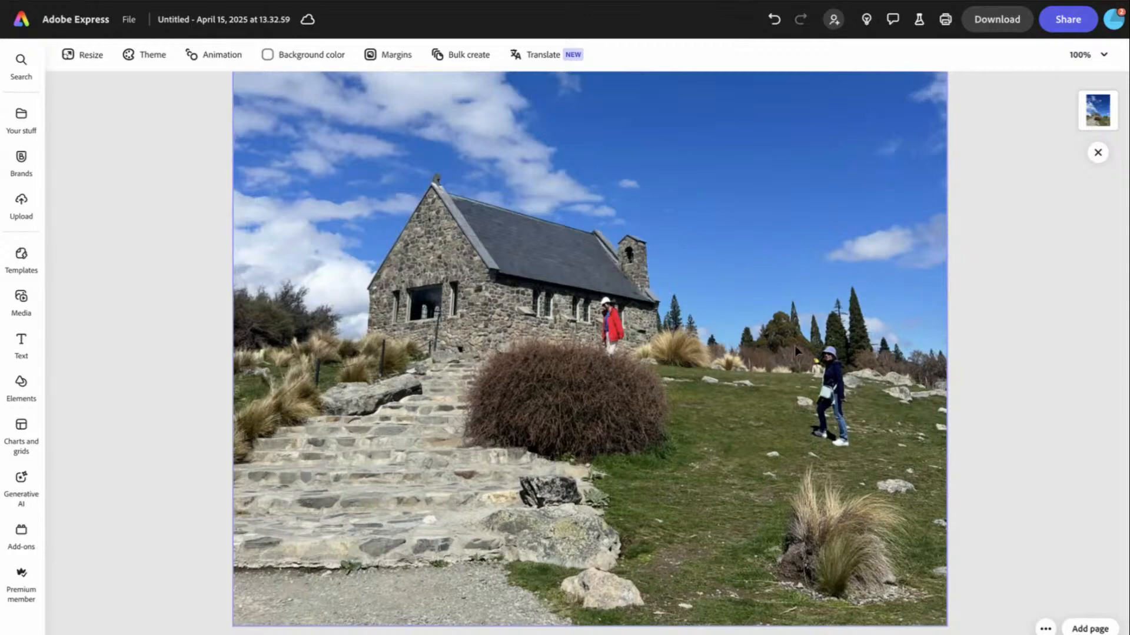
pyautogui.scroll(5, 621, 313)
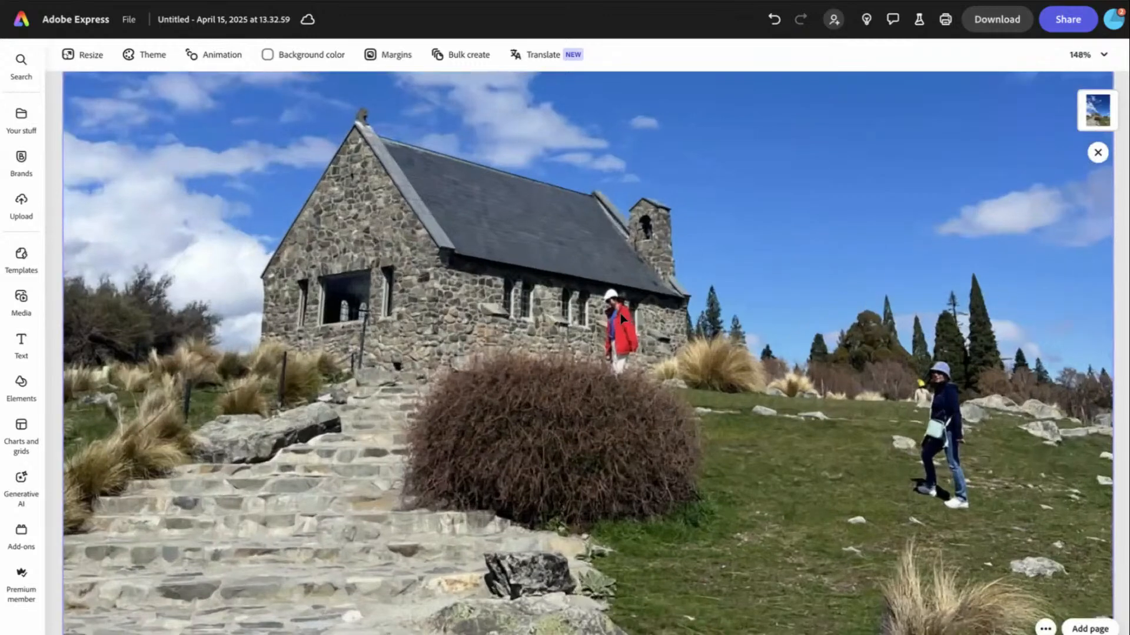
pyautogui.click(620, 313)
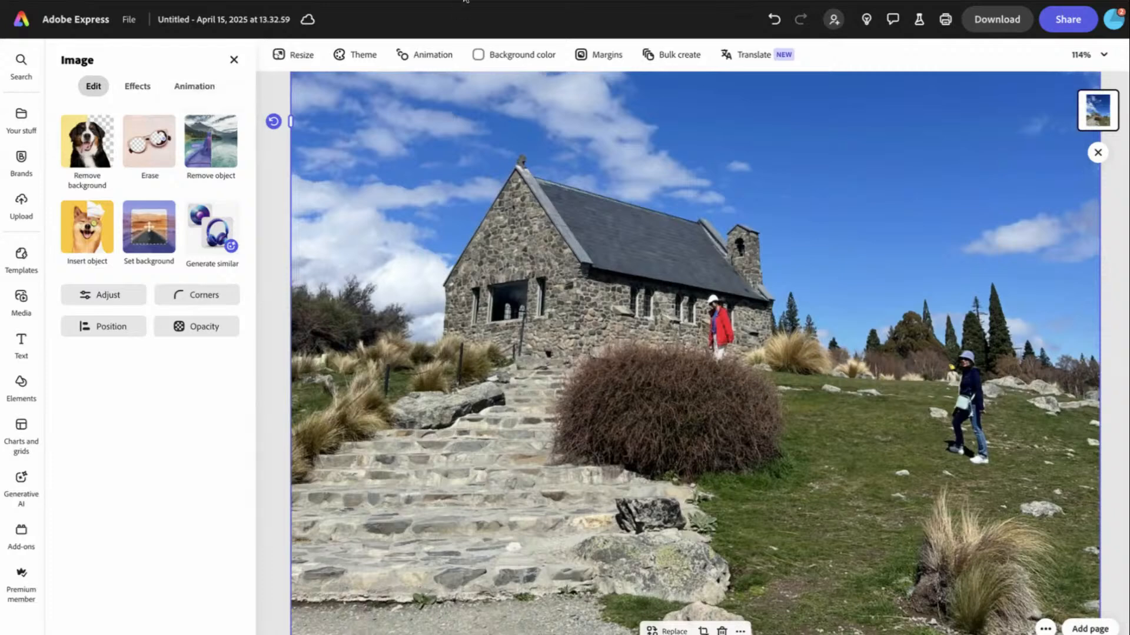
pyautogui.click(219, 158)
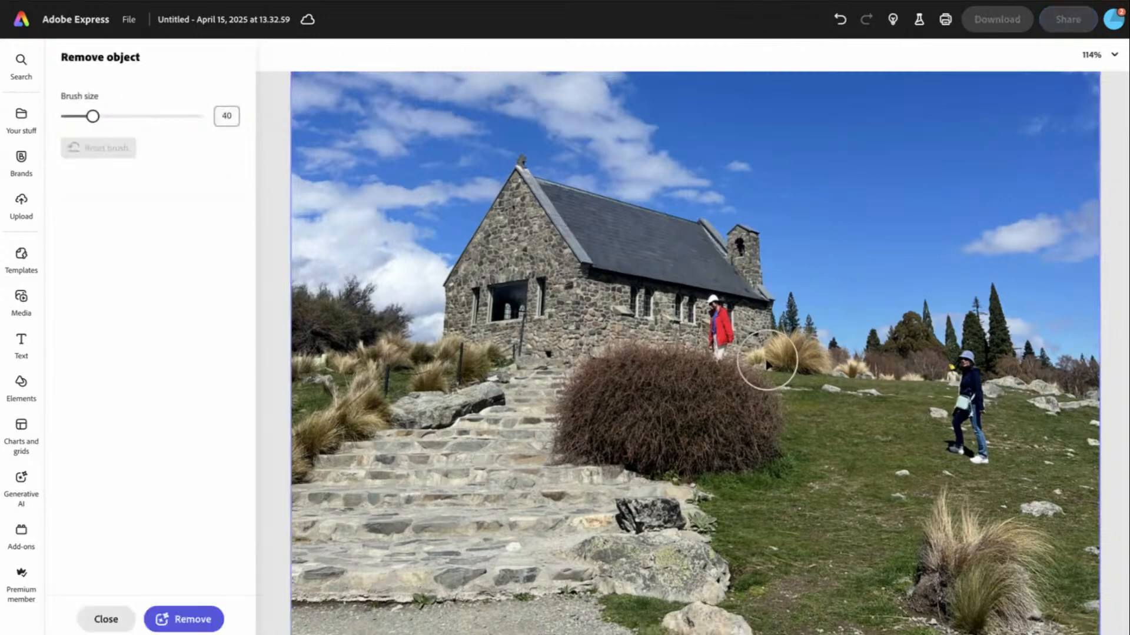
pyautogui.moveTo(93, 117); pyautogui.dragTo(75, 117)
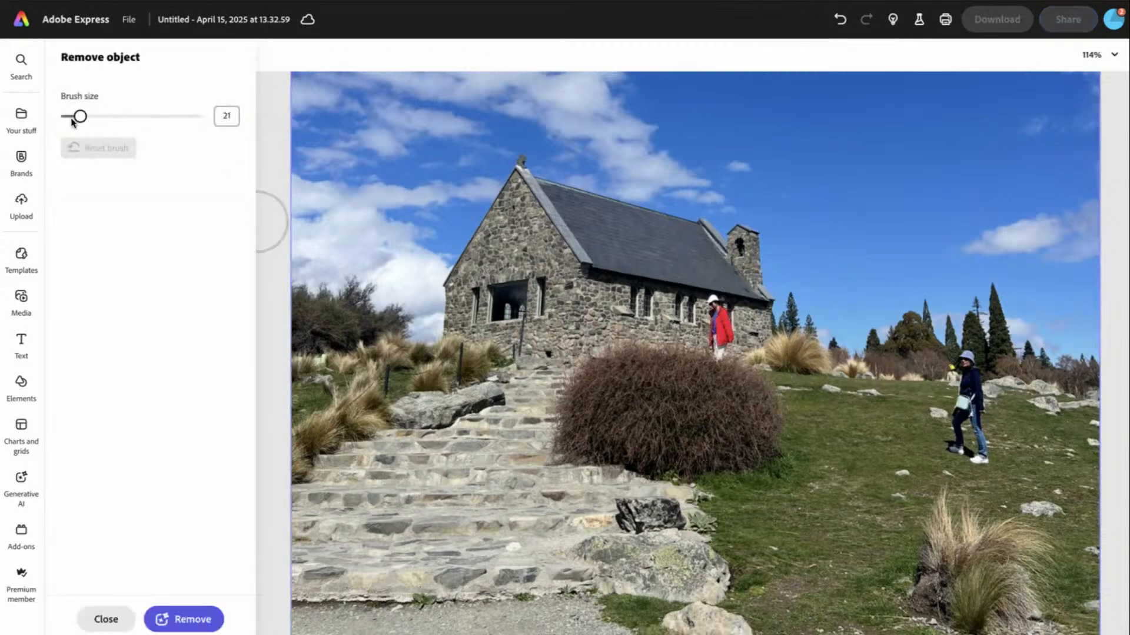
pyautogui.moveTo(709, 304)
pyautogui.mouseDown()
pyautogui.moveTo(717, 347)
pyautogui.moveTo(714, 311)
pyautogui.moveTo(725, 348)
pyautogui.mouseUp()
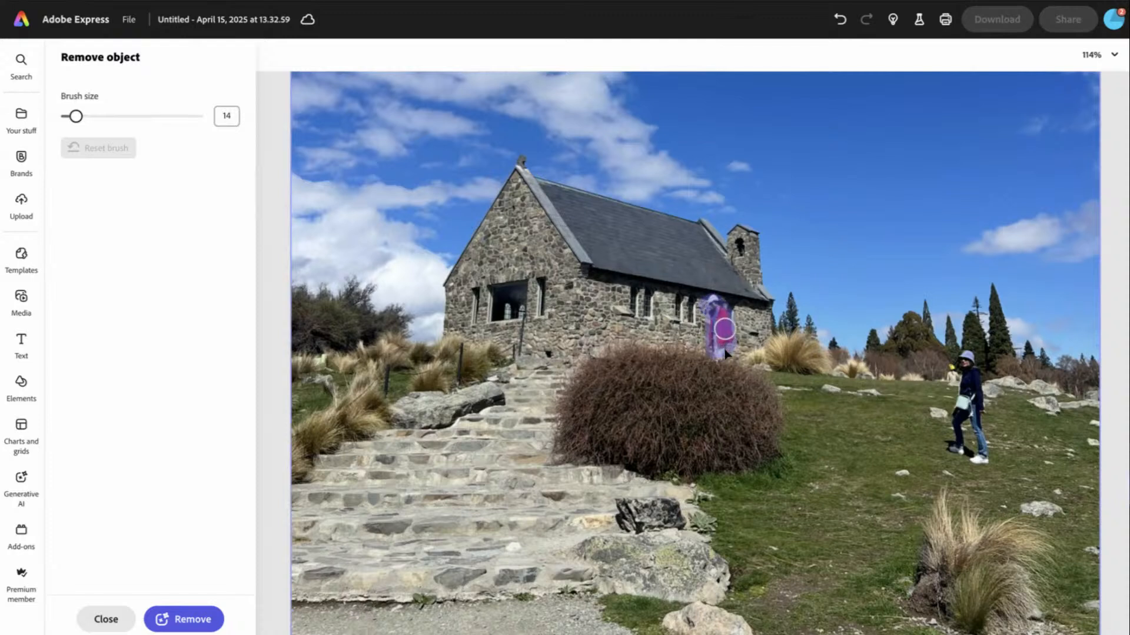
pyautogui.click(196, 625)
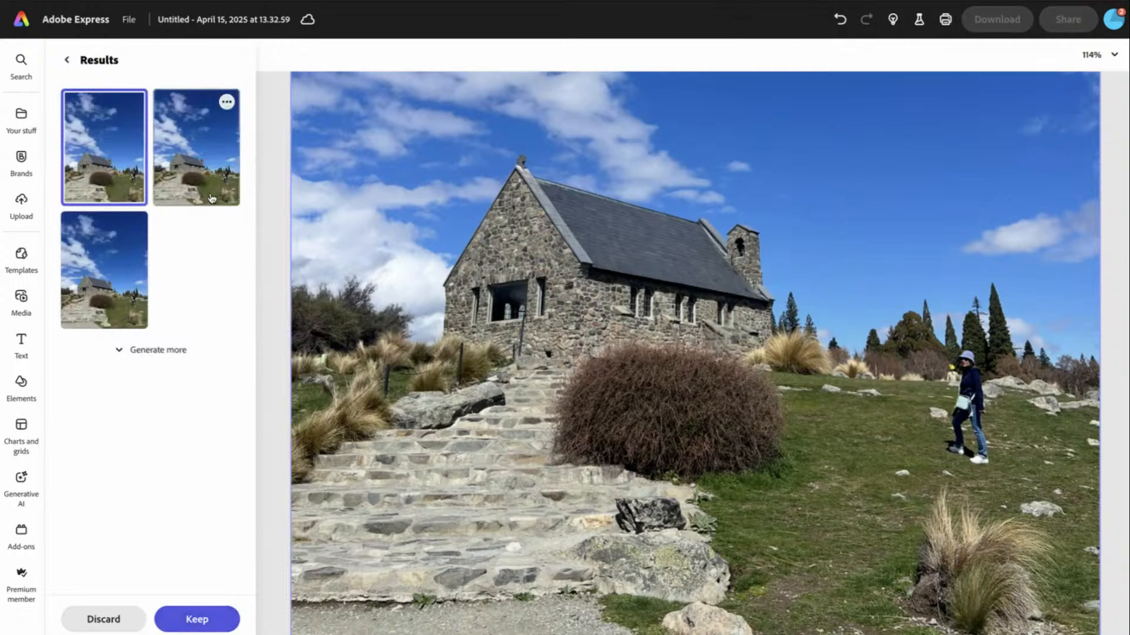
# Compare the generated removal results, examining the church wall where the red-jacketed person stood
pyautogui.click(197, 159)
pyautogui.click(105, 289)
pyautogui.click(83, 170)
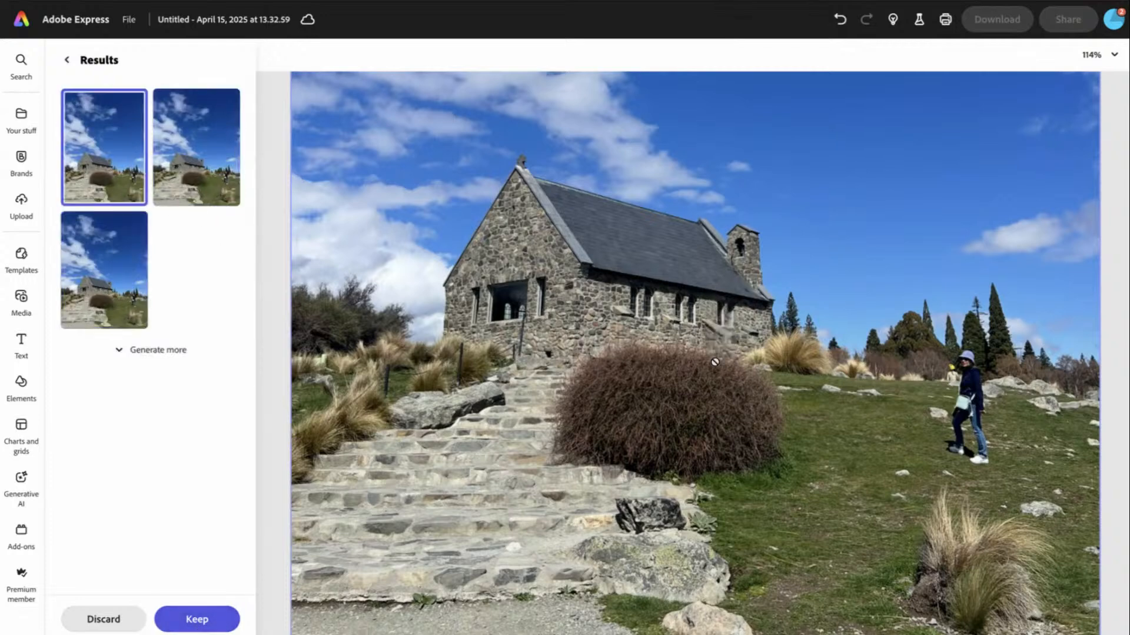
pyautogui.click(199, 180)
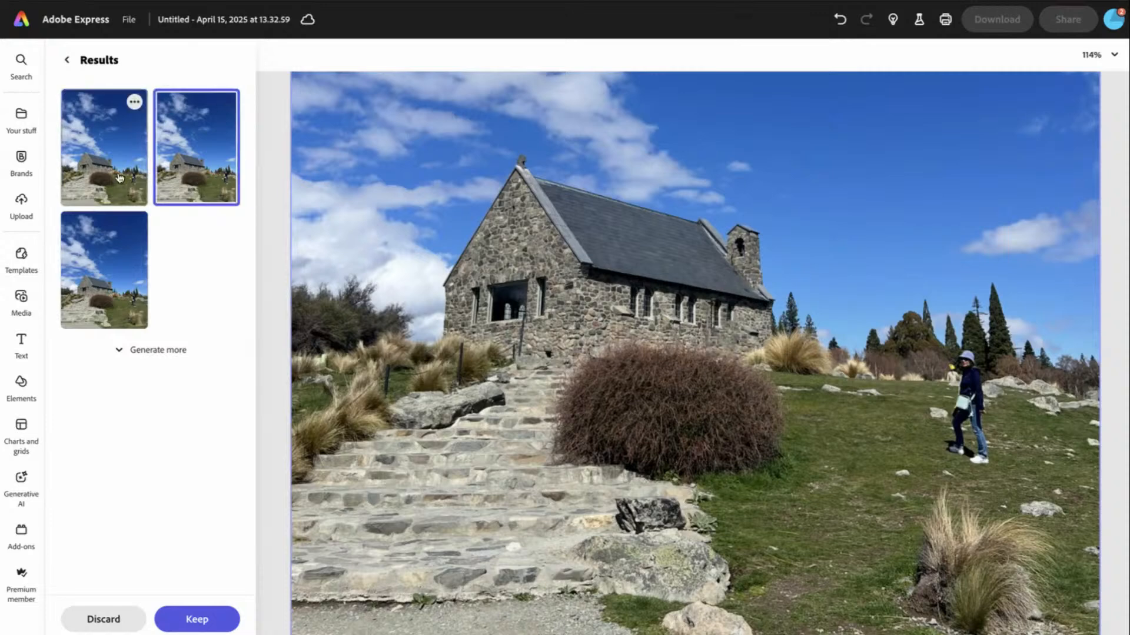
pyautogui.click(118, 178)
pyautogui.click(188, 180)
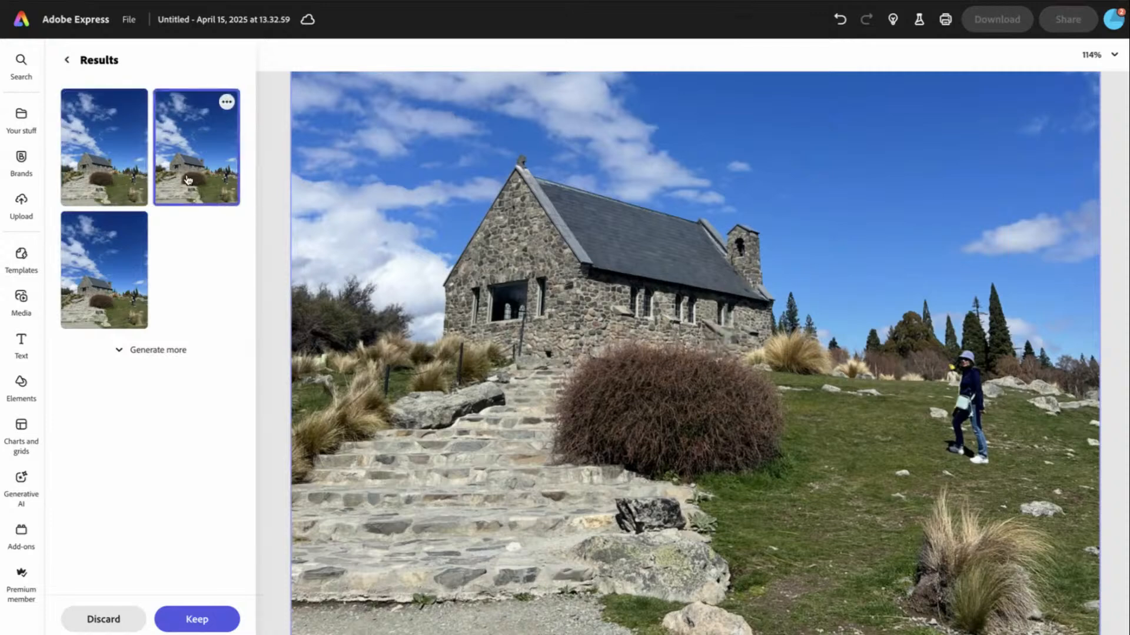
pyautogui.click(135, 178)
pyautogui.click(200, 177)
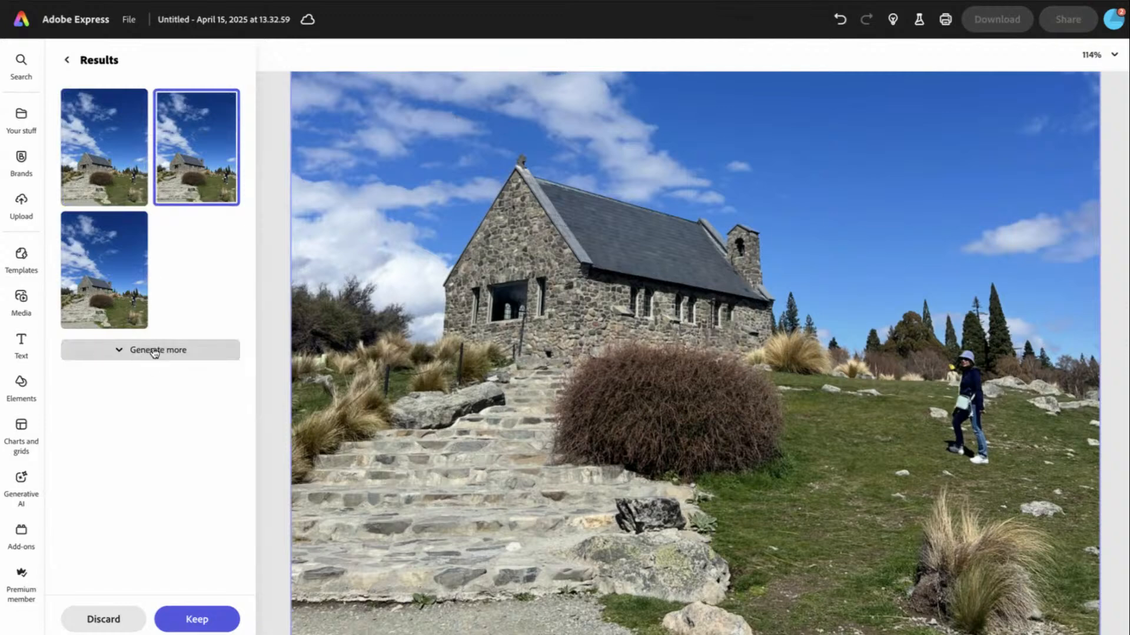
# Generate more removal results for the red-jacketed person, compare them, and keep the second result in the middle row
pyautogui.click(131, 350)
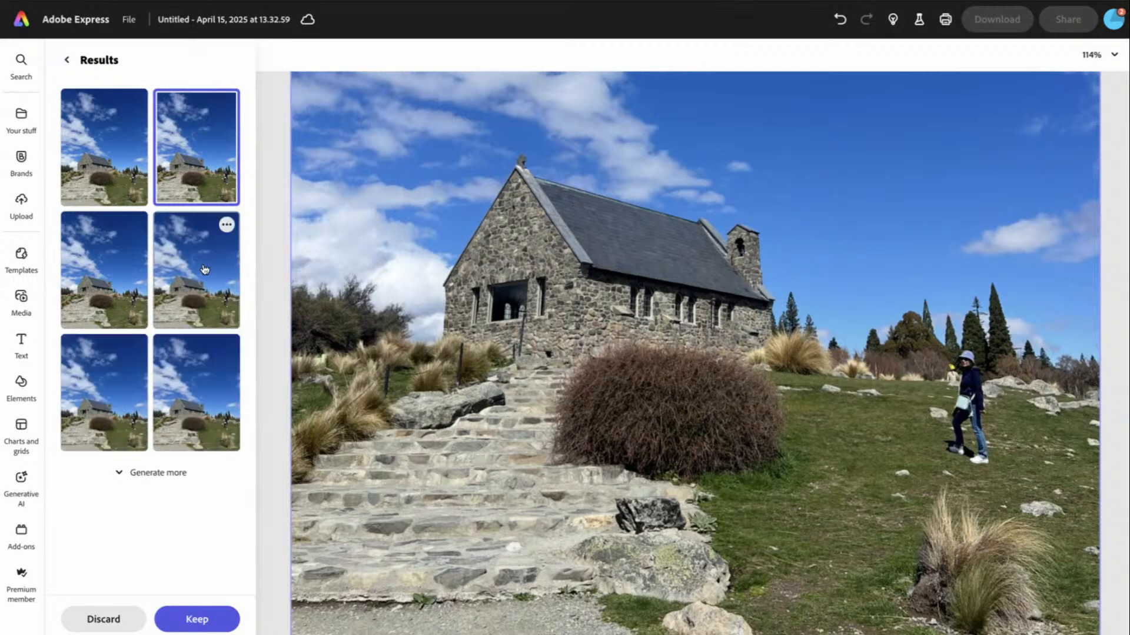
pyautogui.click(201, 304)
pyautogui.click(197, 389)
pyautogui.click(118, 393)
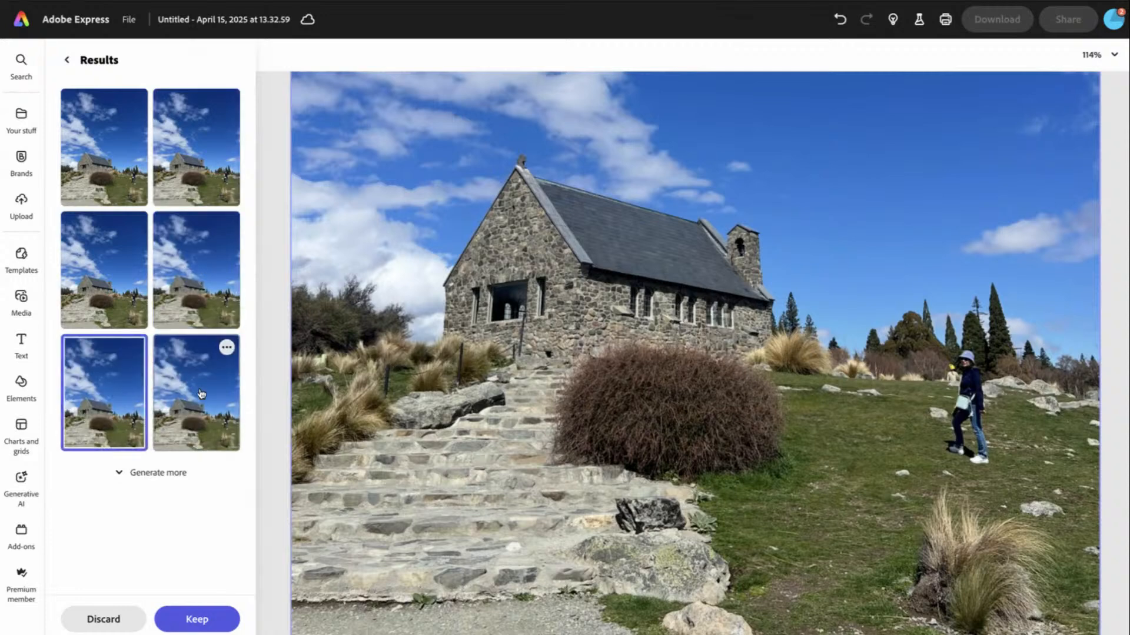
pyautogui.click(194, 390)
pyautogui.click(194, 281)
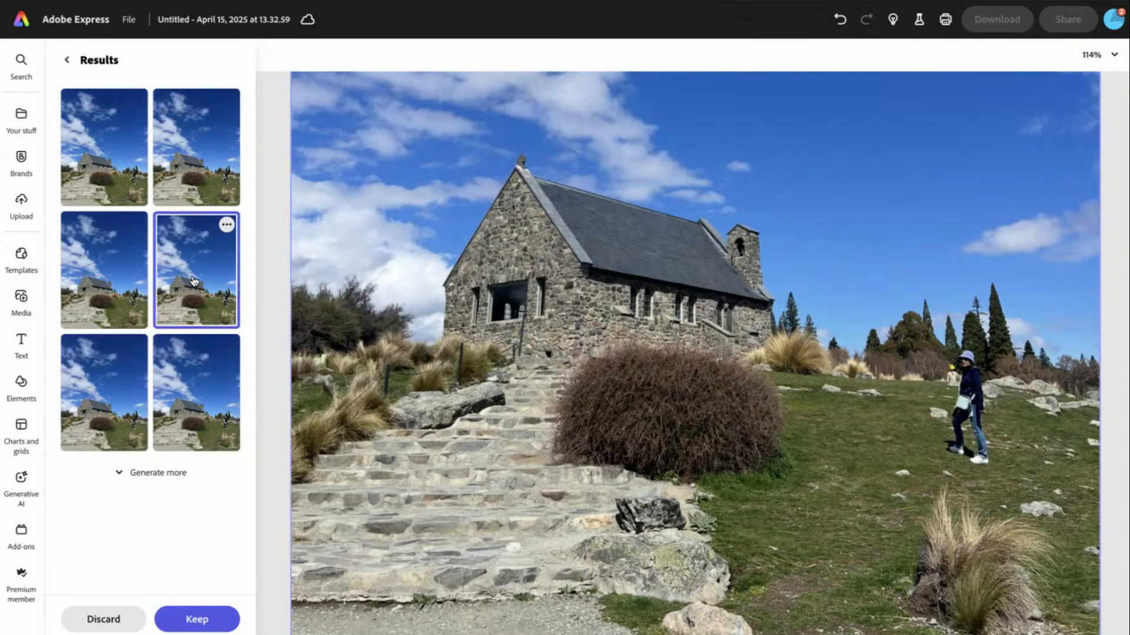
pyautogui.click(198, 621)
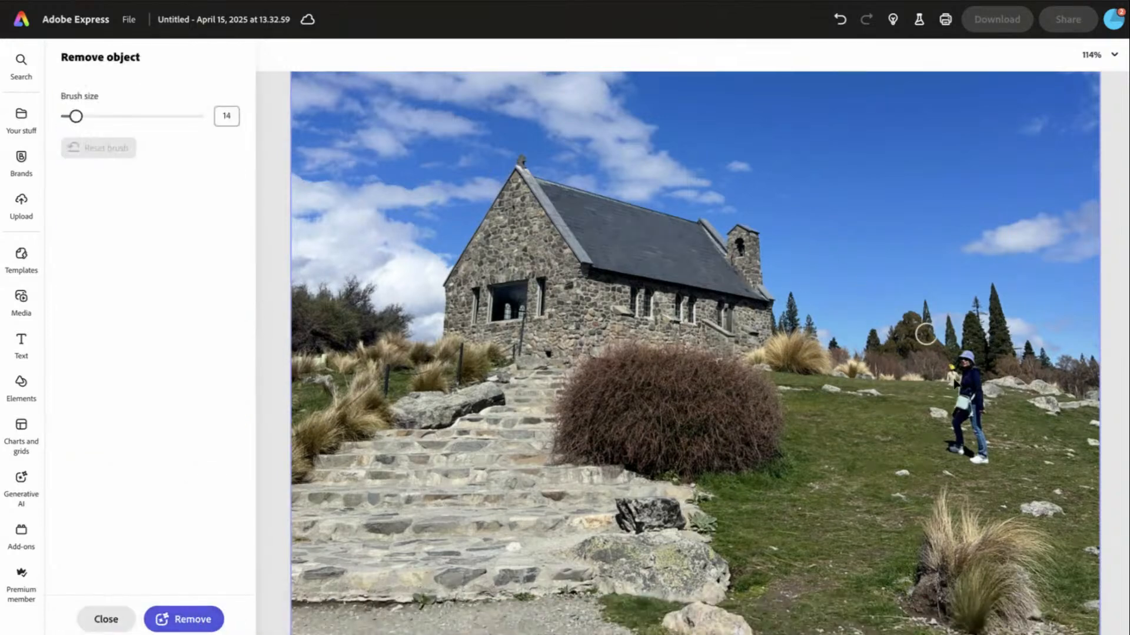
# Erase the person in dark blue on the grass with Remove object, compare the results, and keep the second one
pyautogui.moveTo(965, 356)
pyautogui.mouseDown()
pyautogui.moveTo(948, 376)
pyautogui.moveTo(961, 356)
pyautogui.moveTo(974, 460)
pyautogui.moveTo(958, 412)
pyautogui.moveTo(968, 356)
pyautogui.mouseUp()
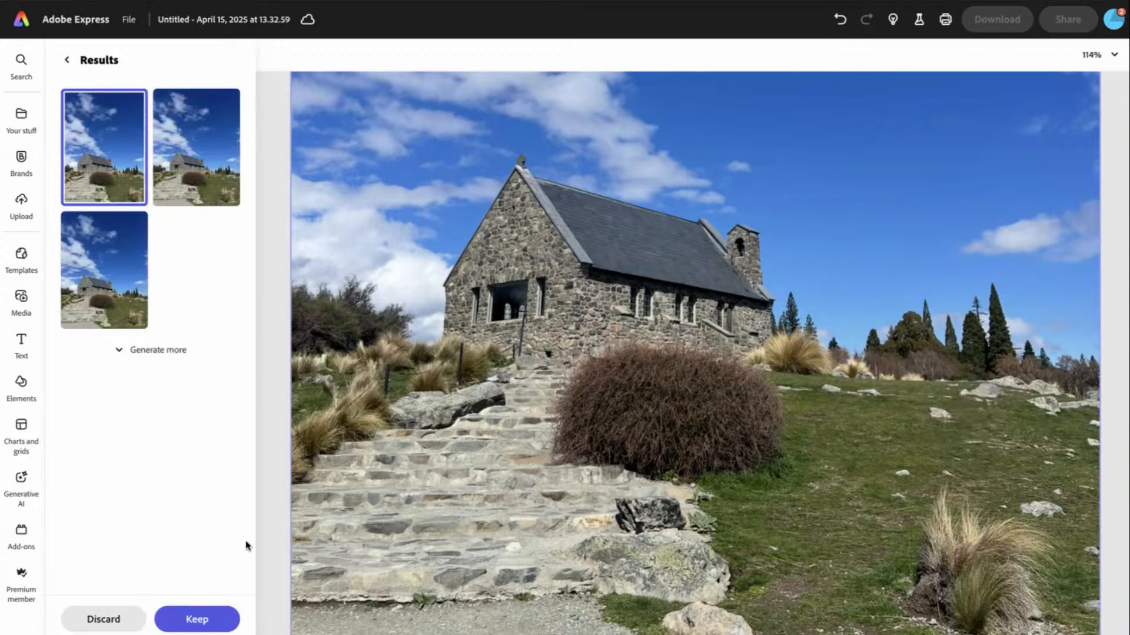
pyautogui.click(182, 171)
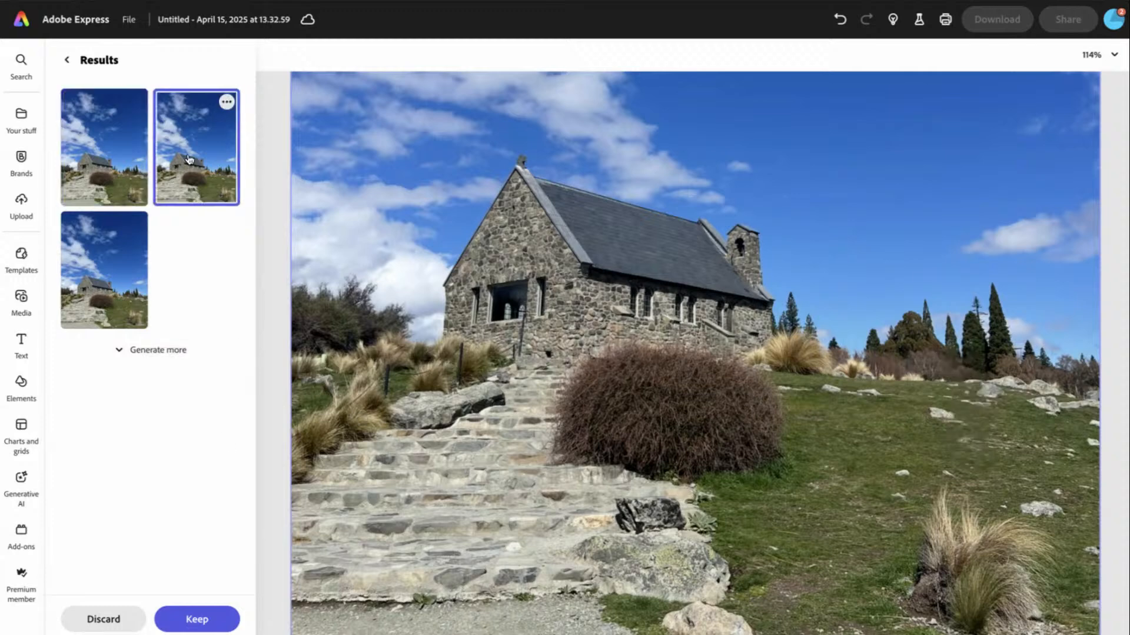
pyautogui.click(107, 306)
pyautogui.click(188, 158)
pyautogui.click(200, 620)
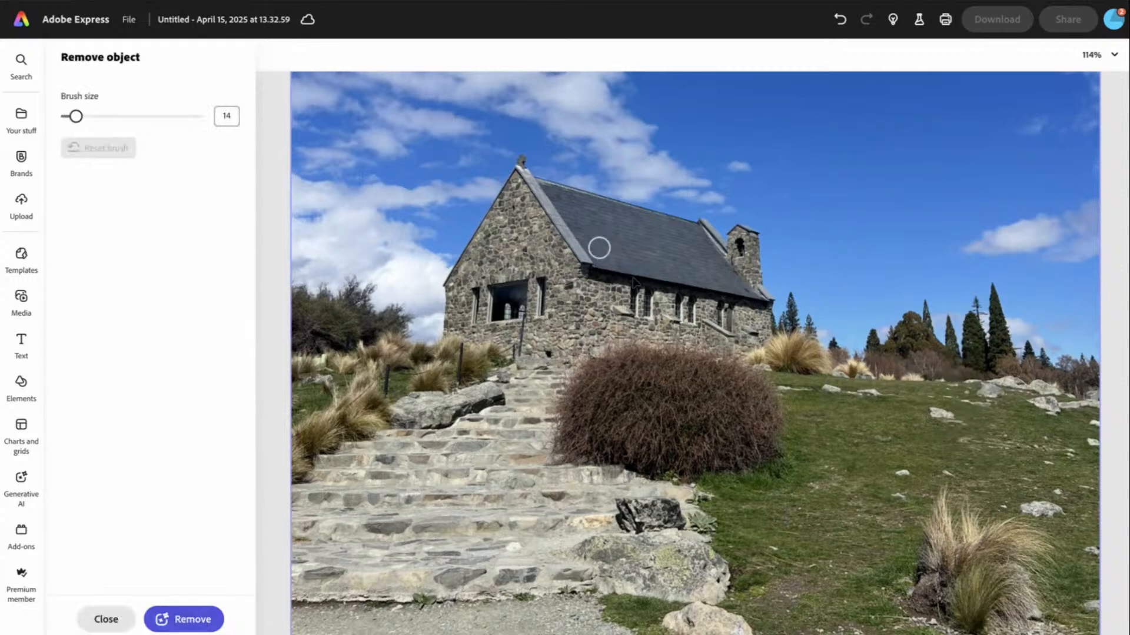
# Inspect the cleaned-up church photo, exit Remove object, and deselect the photo
pyautogui.scroll(-5, 635, 280)
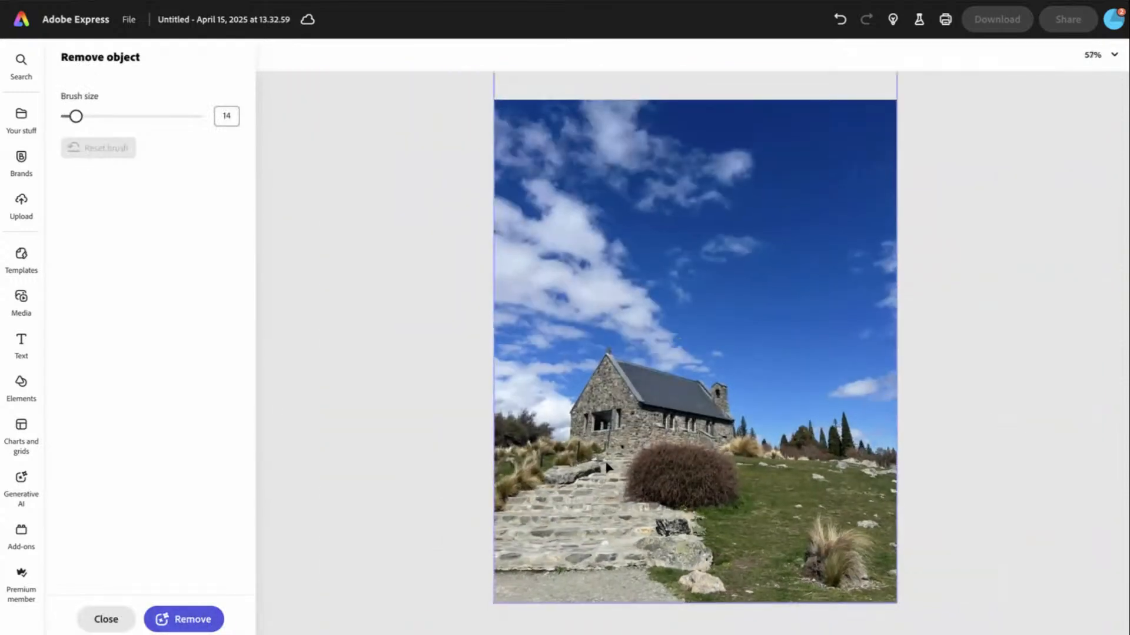
pyautogui.scroll(1, 612, 461)
pyautogui.scroll(4, 612, 461)
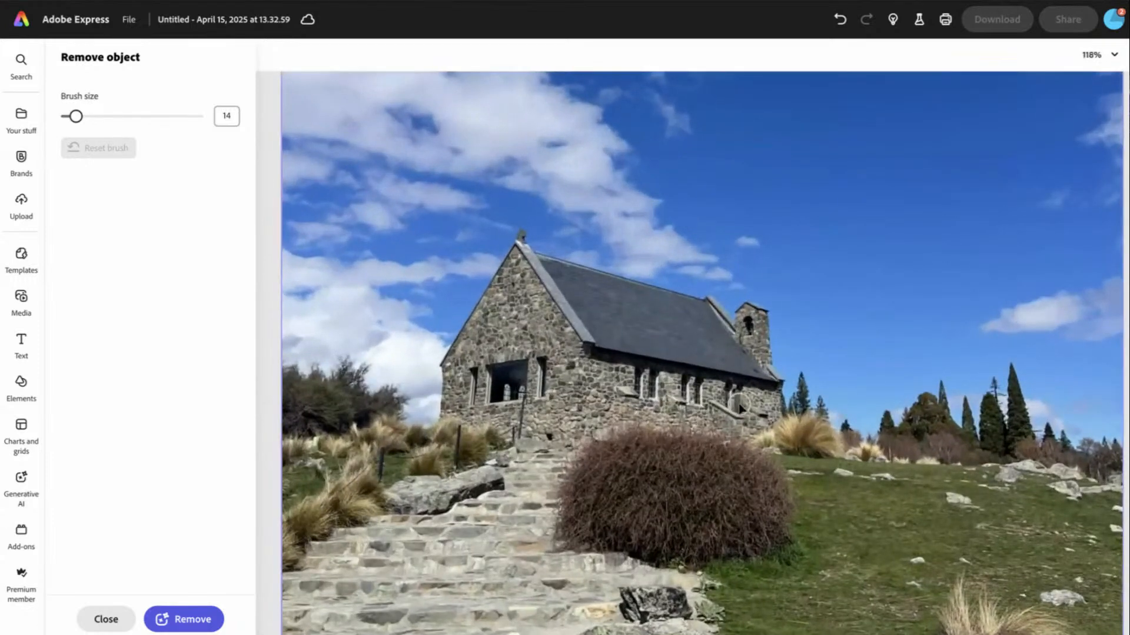
pyautogui.click(105, 619)
pyautogui.scroll(-5, 691, 359)
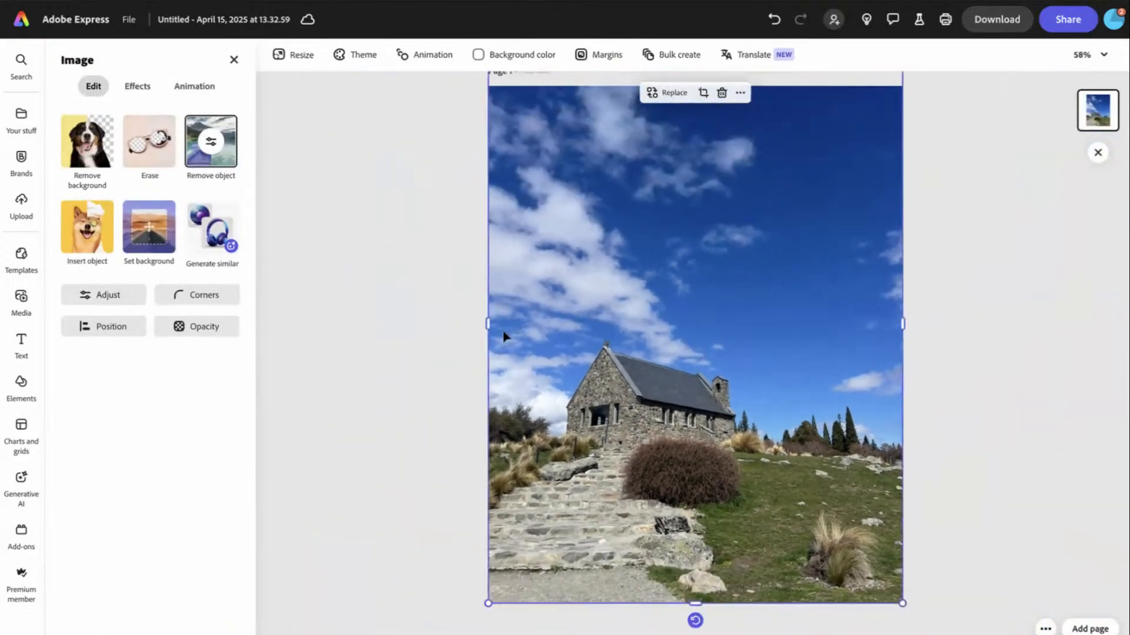
pyautogui.click(441, 366)
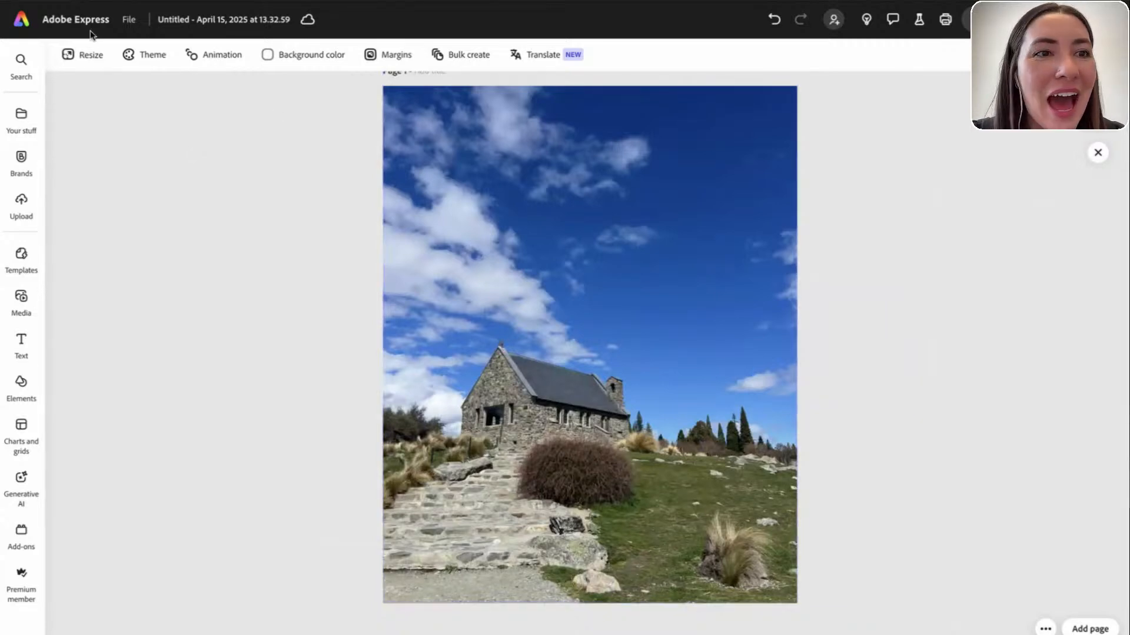
# Resize the page to the Instagram square post format, 1080 × 1080 px, with Expand image enabled
pyautogui.click(81, 53)
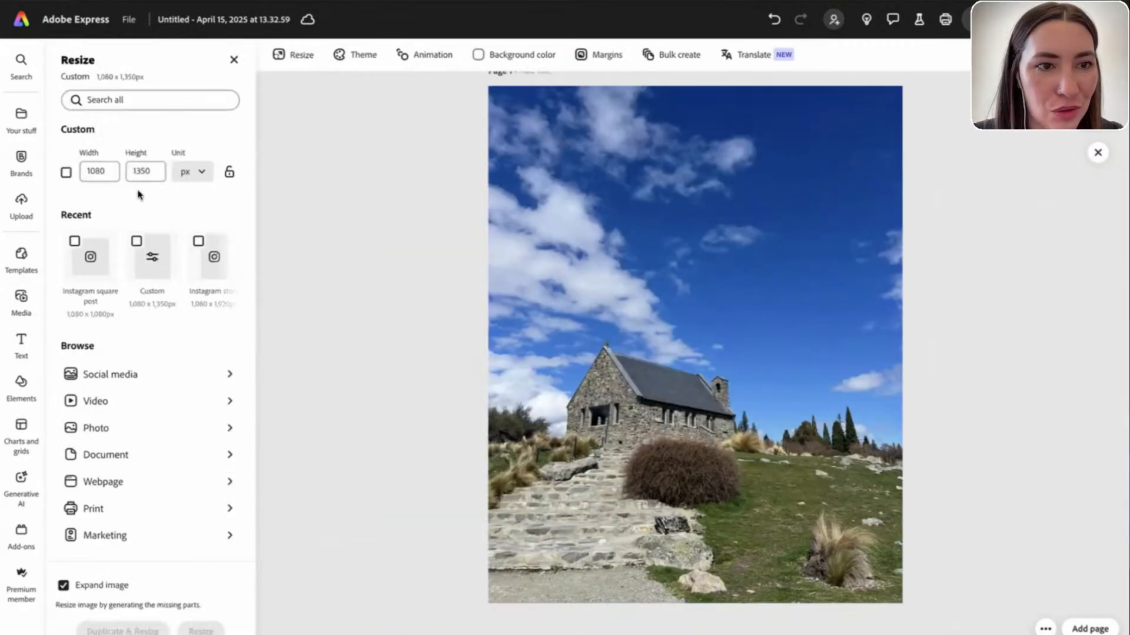
pyautogui.click(76, 250)
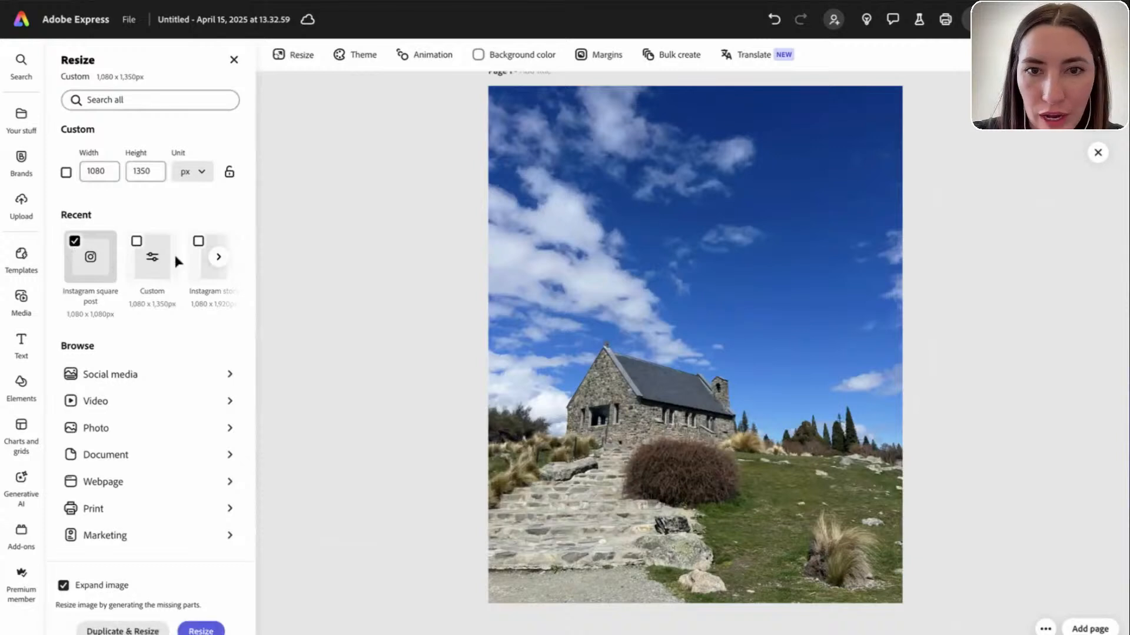
pyautogui.click(201, 631)
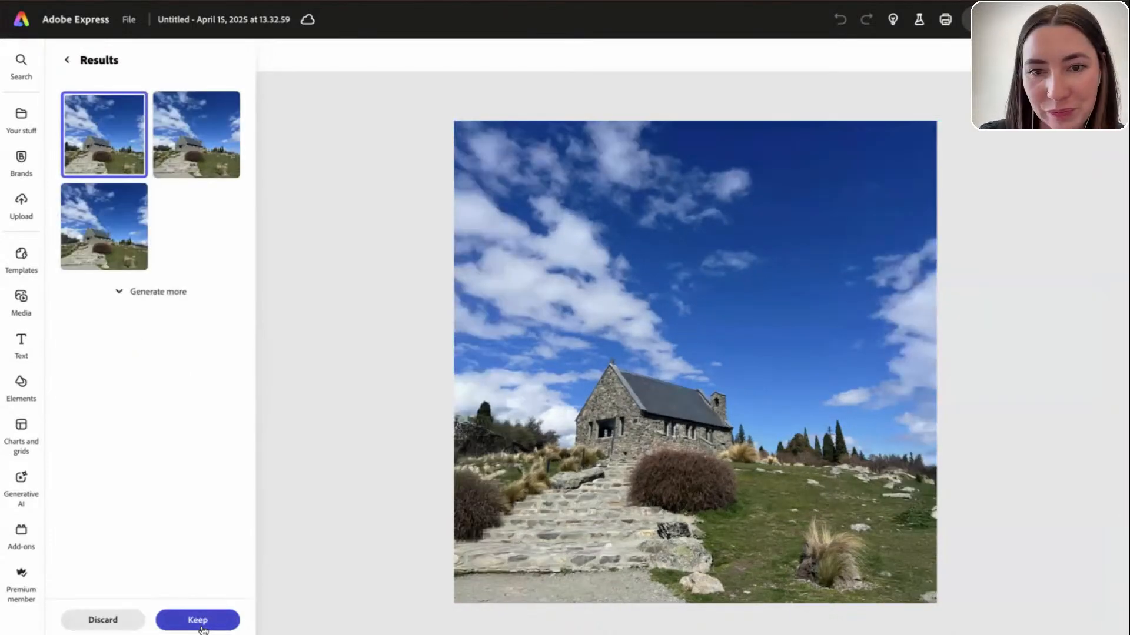
# Compare the three expanded square versions of the church photo and keep the second one
pyautogui.click(197, 150)
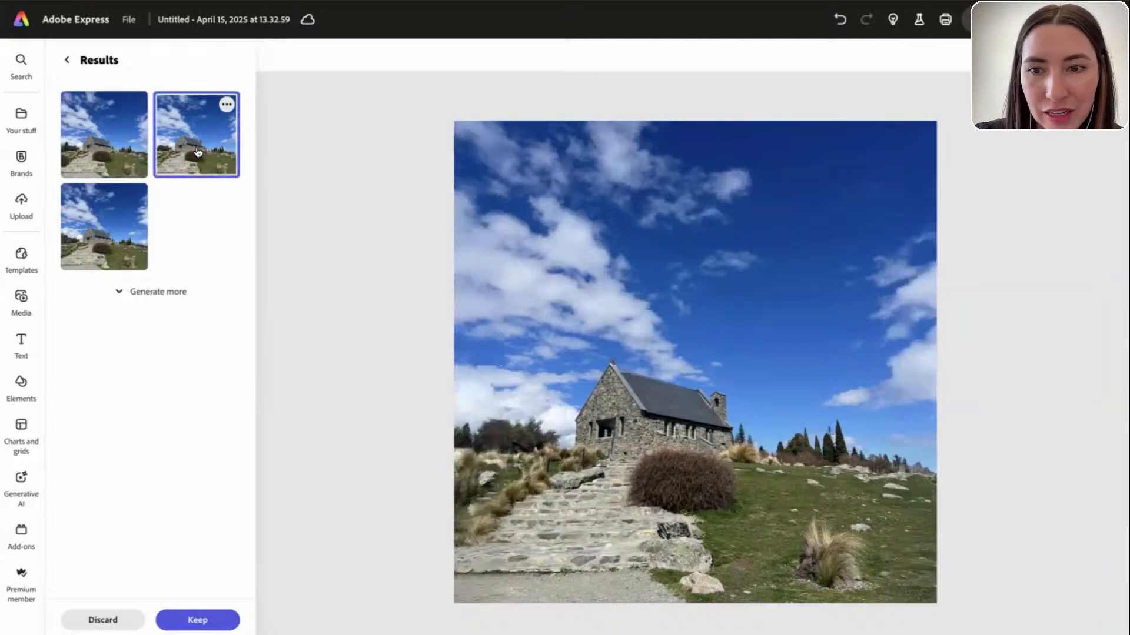
pyautogui.click(115, 246)
pyautogui.click(188, 150)
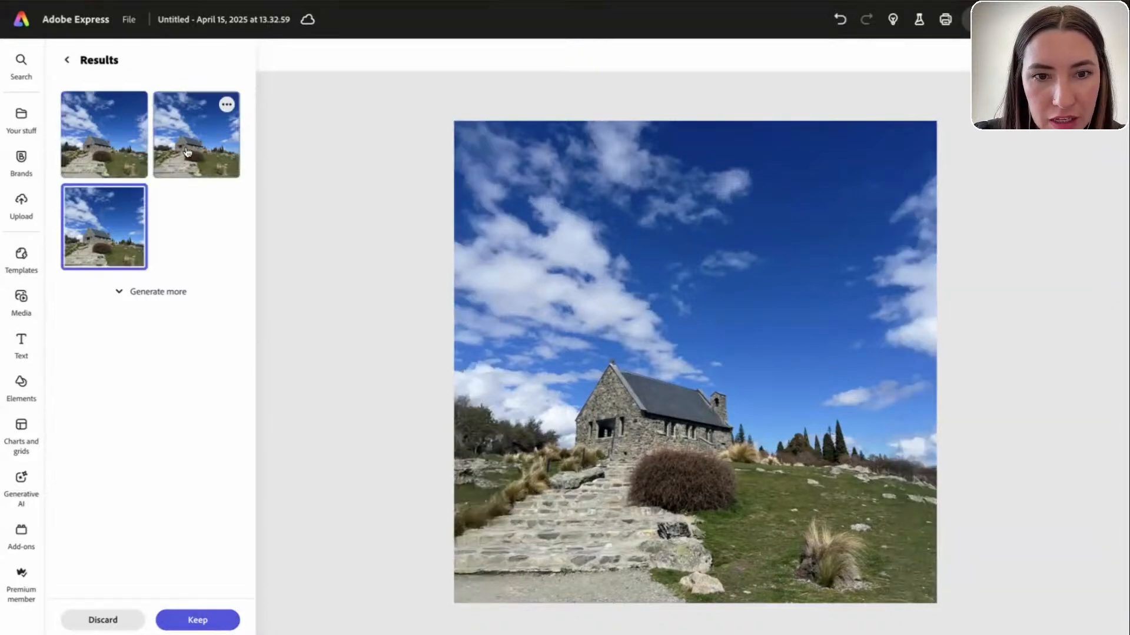
pyautogui.click(115, 146)
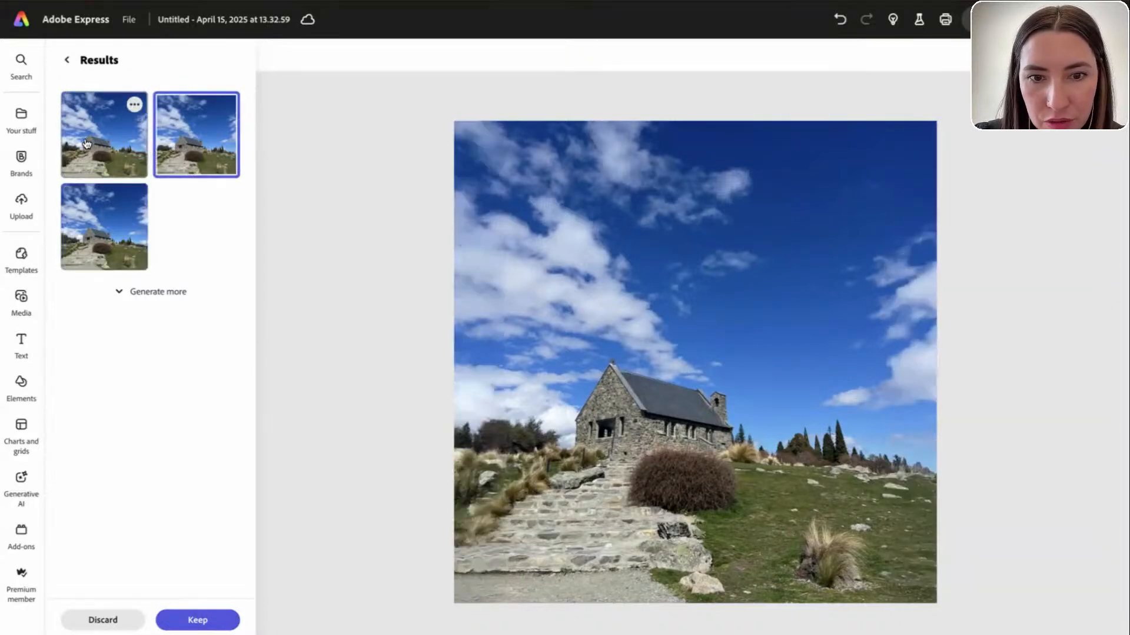
pyautogui.click(188, 146)
pyautogui.click(100, 223)
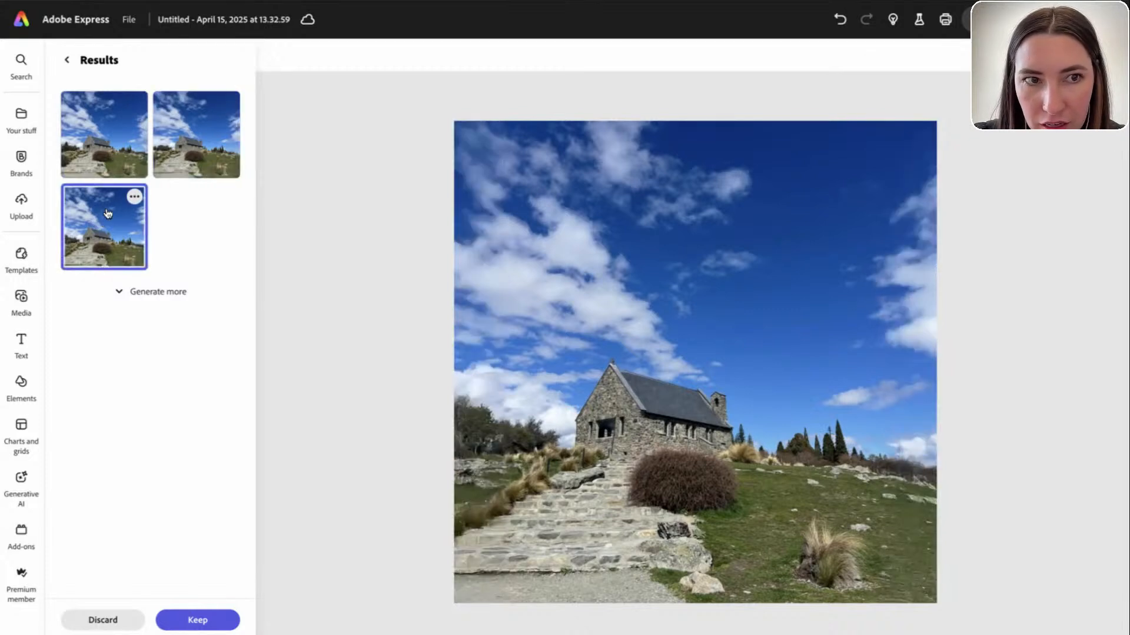
pyautogui.click(87, 125)
pyautogui.click(194, 136)
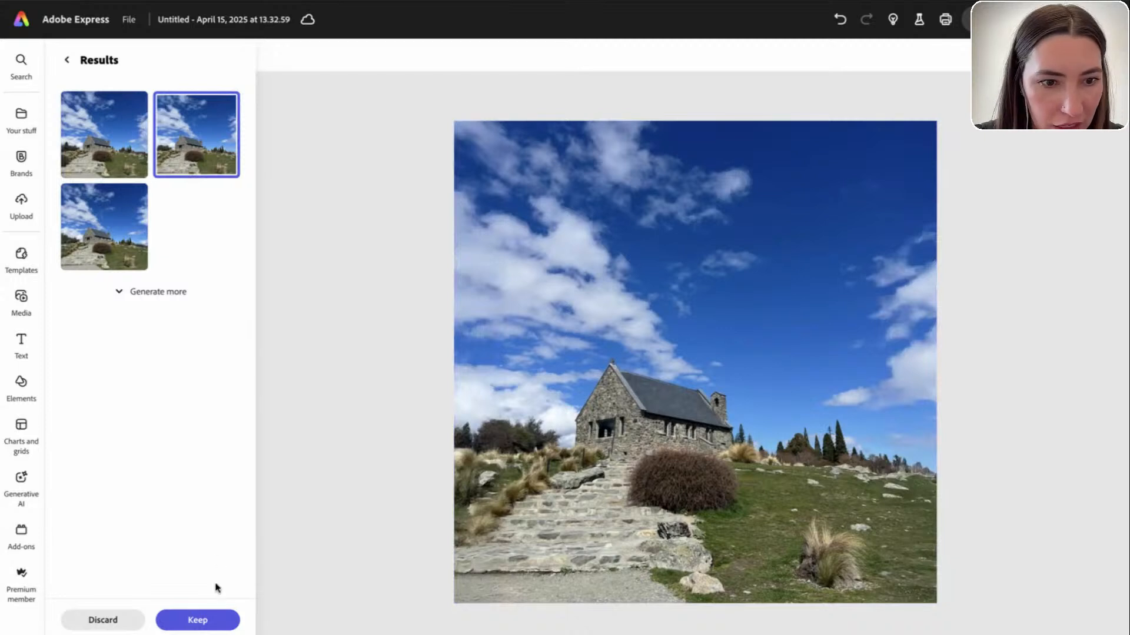
pyautogui.click(222, 619)
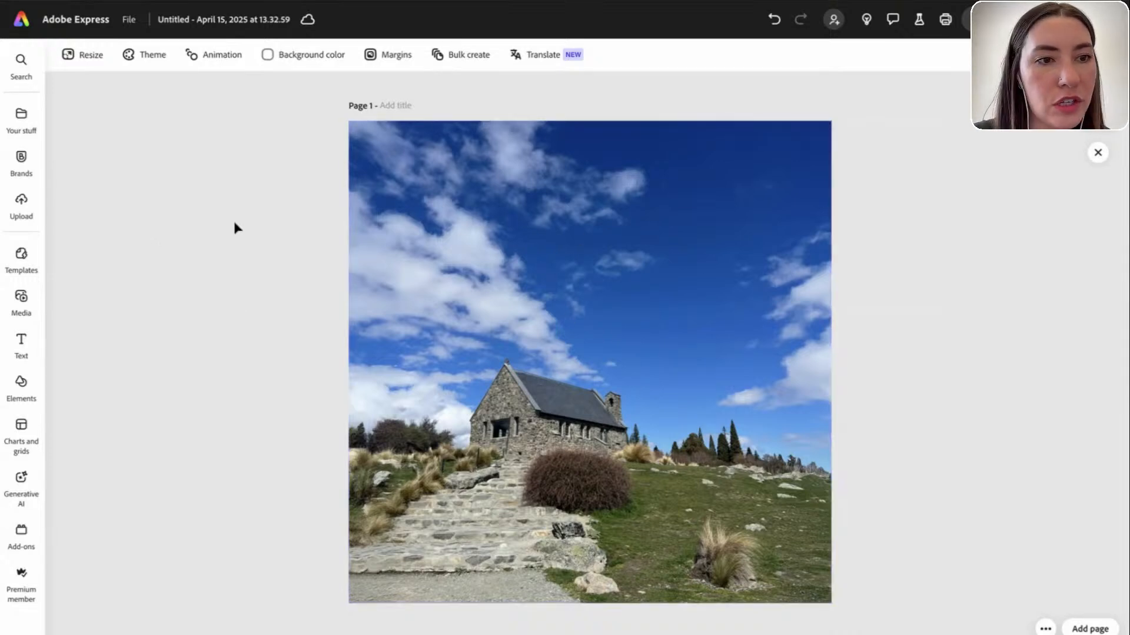
# Adjust the church photo's light: contrast 4, brightness 16, highlights 16, and shadows -22
pyautogui.click(453, 236)
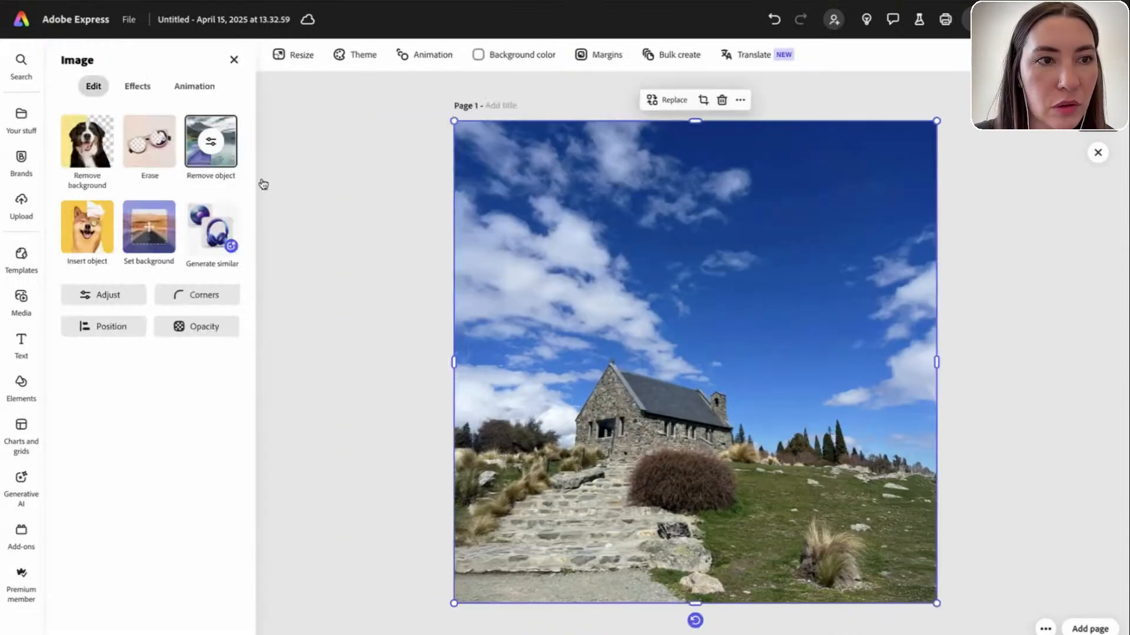
pyautogui.click(107, 295)
pyautogui.click(68, 60)
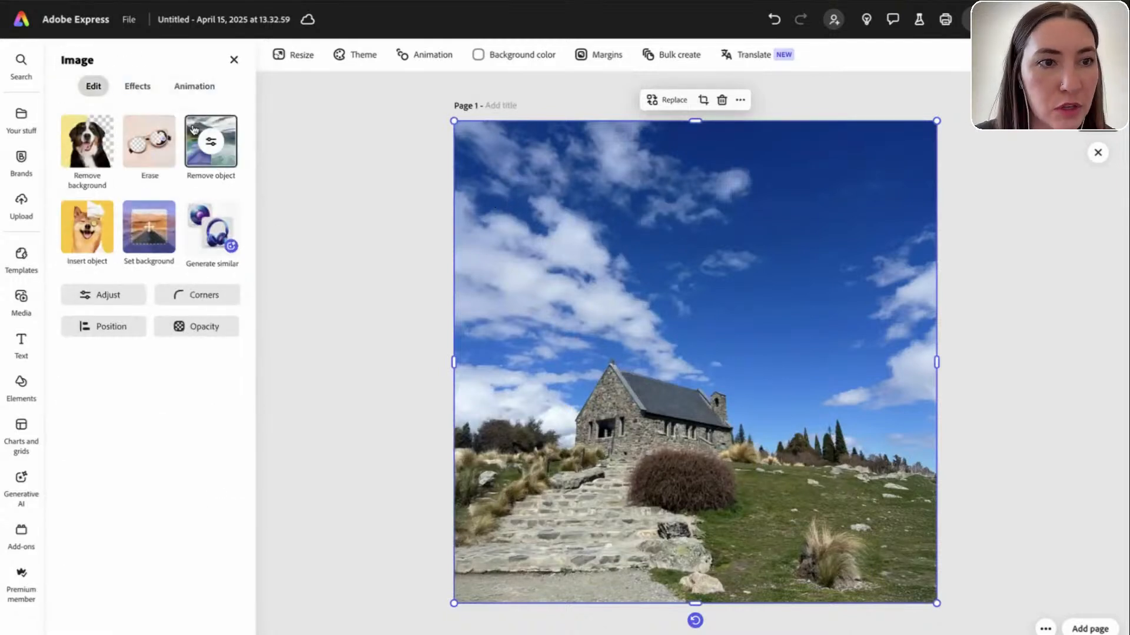
pyautogui.click(109, 295)
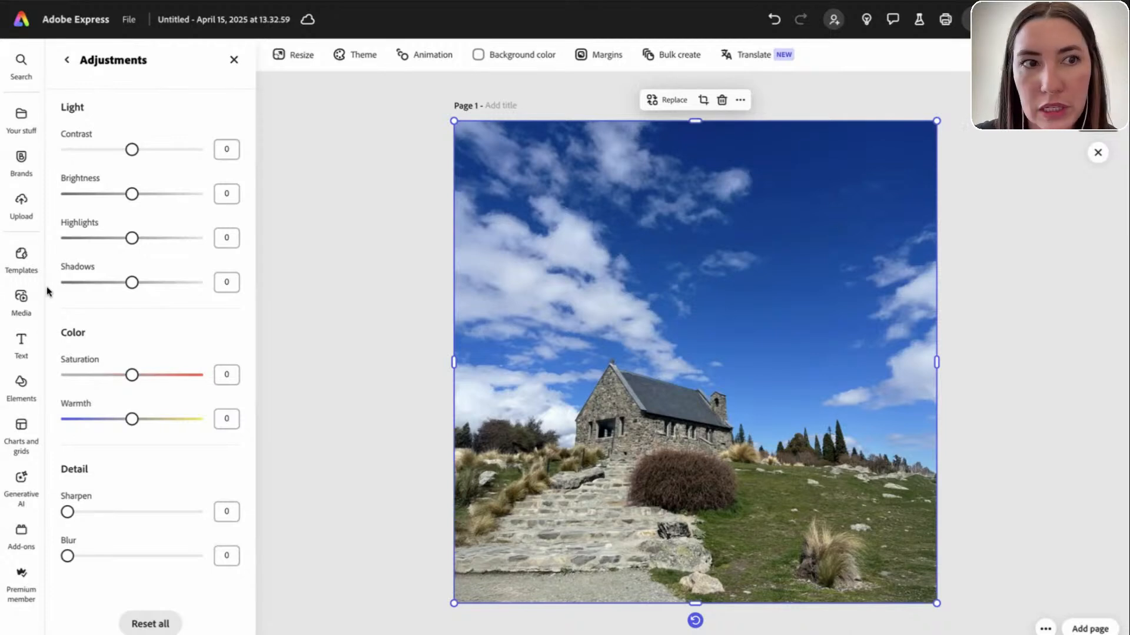
pyautogui.moveTo(132, 150)
pyautogui.mouseDown()
pyautogui.moveTo(146, 151)
pyautogui.moveTo(134, 152)
pyautogui.mouseUp()
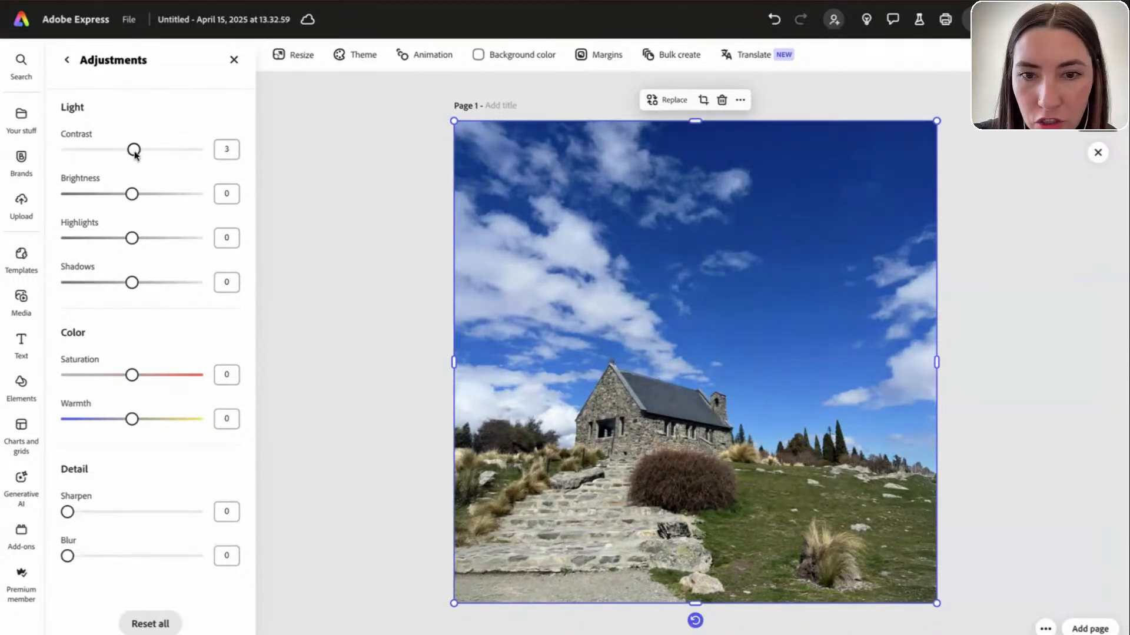
pyautogui.moveTo(132, 194); pyautogui.dragTo(143, 194)
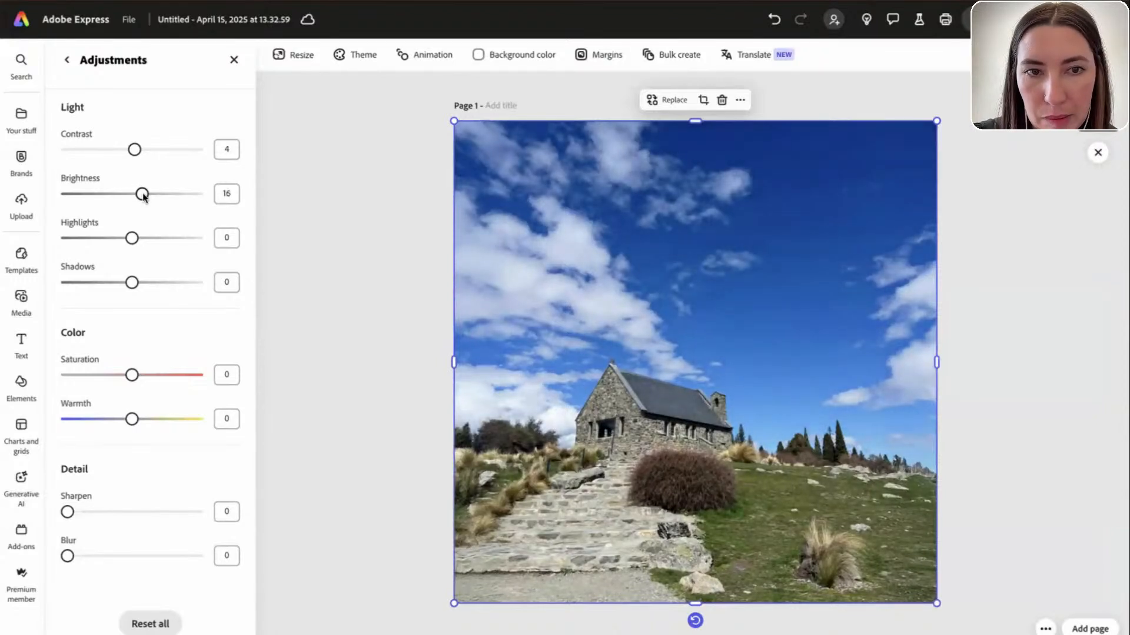
pyautogui.moveTo(132, 238); pyautogui.dragTo(142, 238)
pyautogui.moveTo(134, 286); pyautogui.dragTo(118, 283)
# Set the photo's saturation to 13 and sharpen to 8, keep warmth just above neutral, and deselect the photo
pyautogui.moveTo(132, 375); pyautogui.dragTo(140, 375)
pyautogui.moveTo(132, 419); pyautogui.dragTo(144, 422)
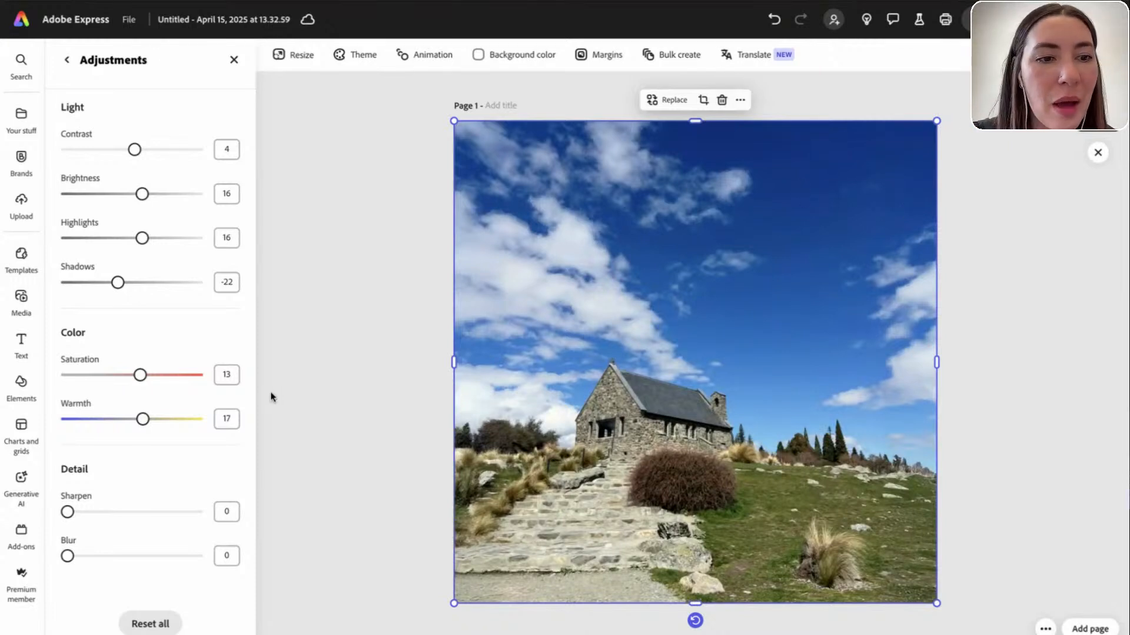
pyautogui.moveTo(143, 420); pyautogui.dragTo(141, 422)
pyautogui.moveTo(68, 512); pyautogui.dragTo(82, 513)
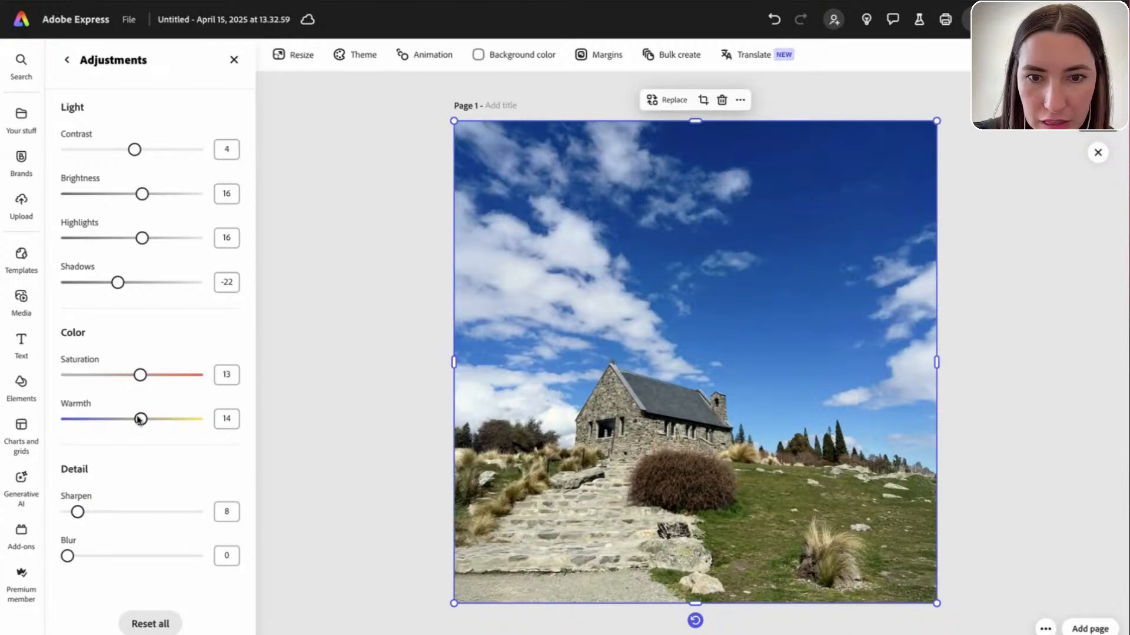
pyautogui.moveTo(139, 420); pyautogui.dragTo(134, 419)
pyautogui.click(379, 414)
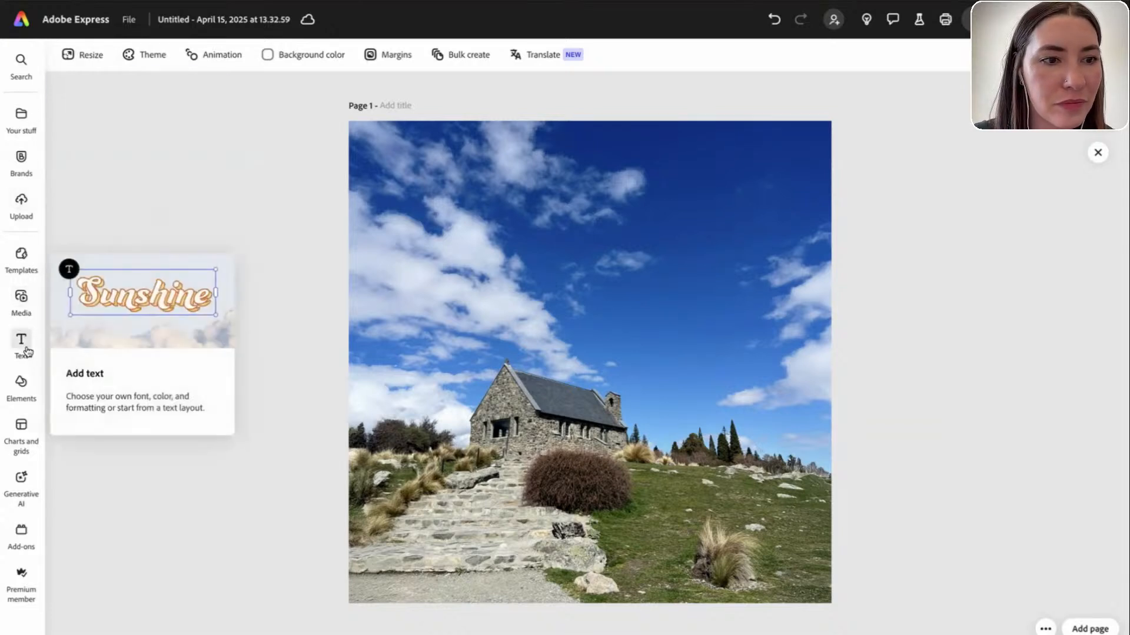
# Start a freehand Draw shape with a solid white border and a border thickness of 54
pyautogui.click(22, 385)
pyautogui.click(237, 88)
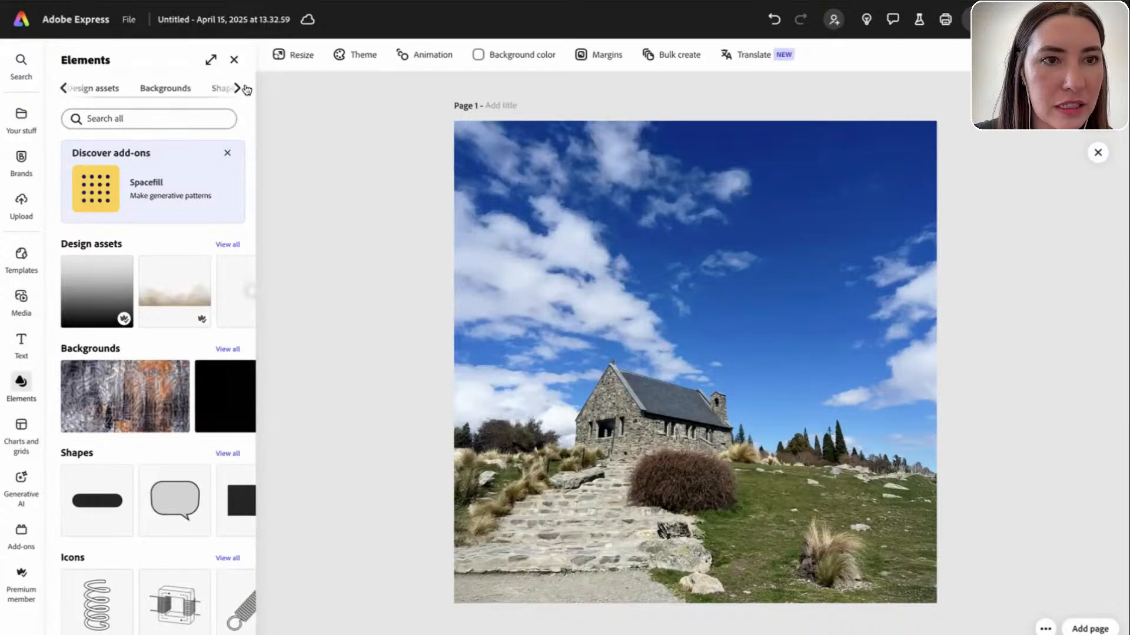
pyautogui.click(177, 88)
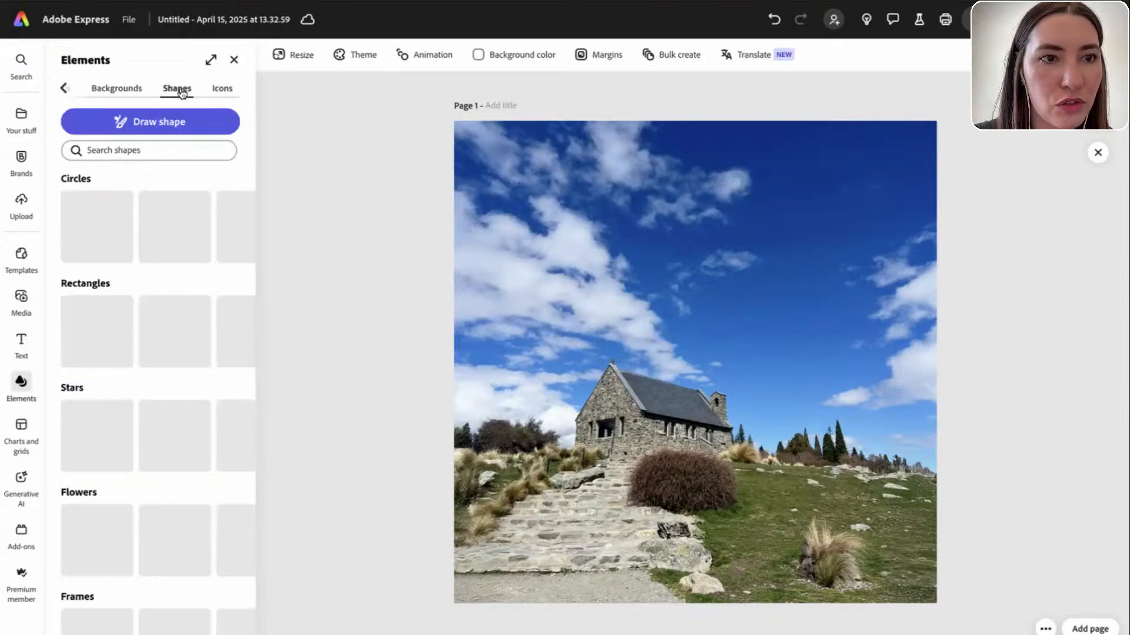
pyautogui.click(155, 116)
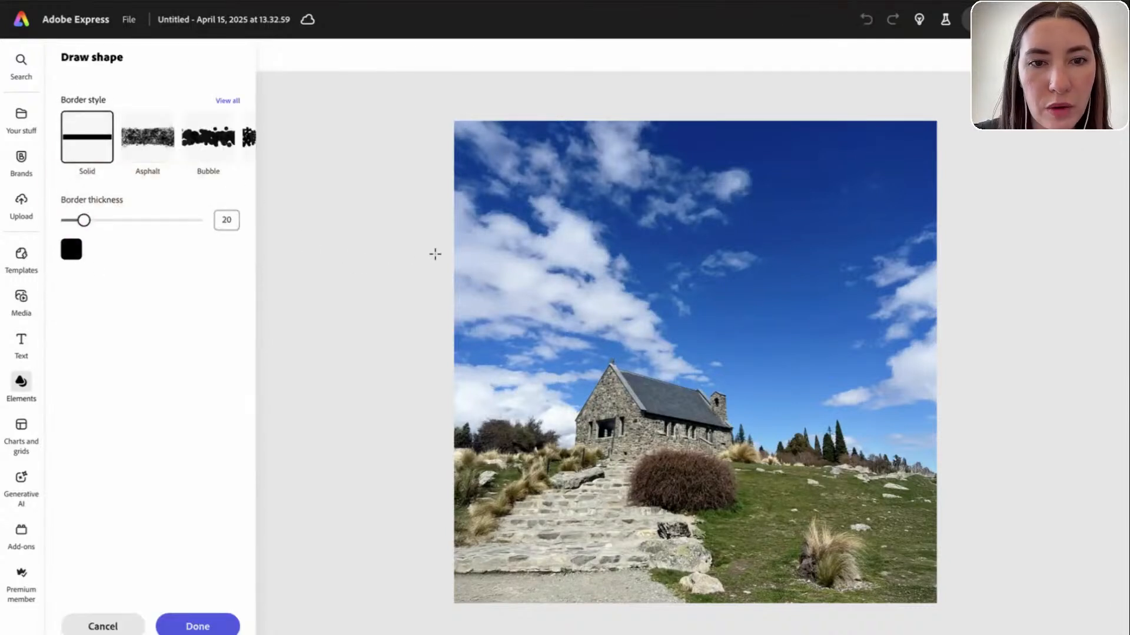
pyautogui.moveTo(85, 220); pyautogui.dragTo(113, 220)
pyautogui.click(72, 249)
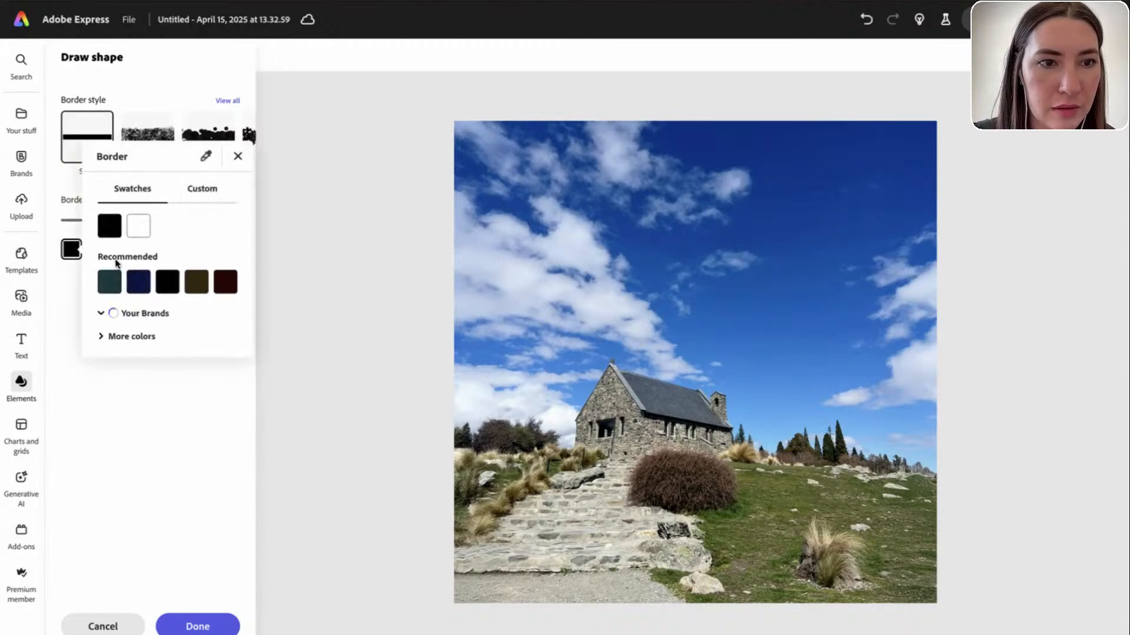
pyautogui.click(138, 229)
pyautogui.click(439, 273)
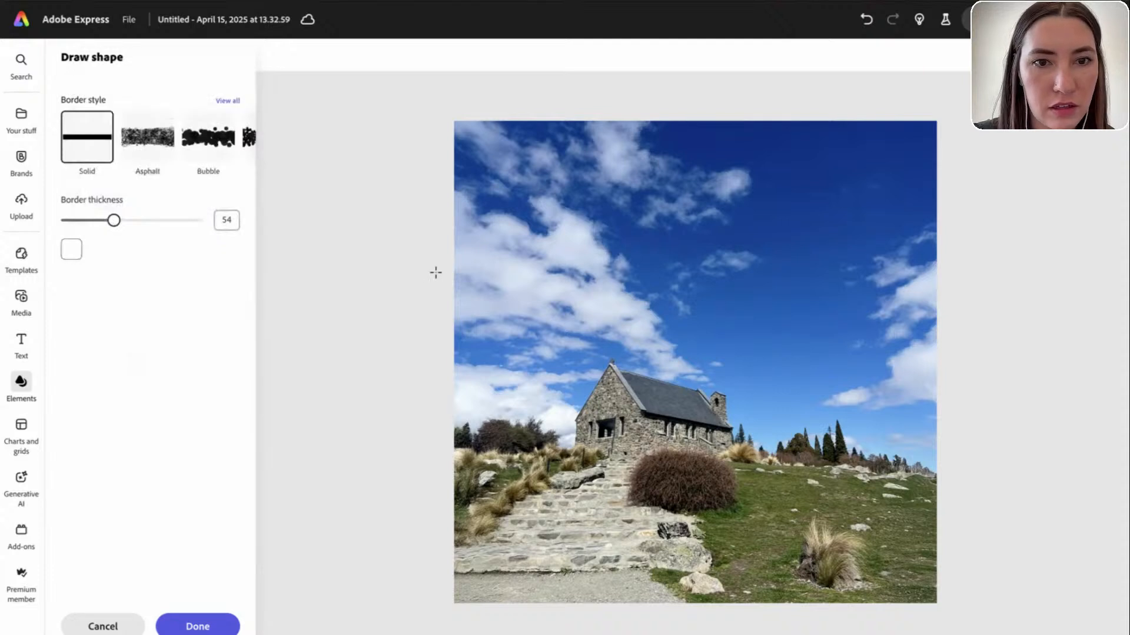
# Replace a thick trial stroke with a white looping line, border thickness 13, drawn freehand across the full width of the sky
pyautogui.moveTo(433, 288)
pyautogui.mouseDown()
pyautogui.moveTo(545, 246)
pyautogui.moveTo(583, 201)
pyautogui.moveTo(555, 200)
pyautogui.moveTo(687, 178)
pyautogui.moveTo(706, 191)
pyautogui.mouseUp()
pyautogui.hotkey('ctrl', 'z')
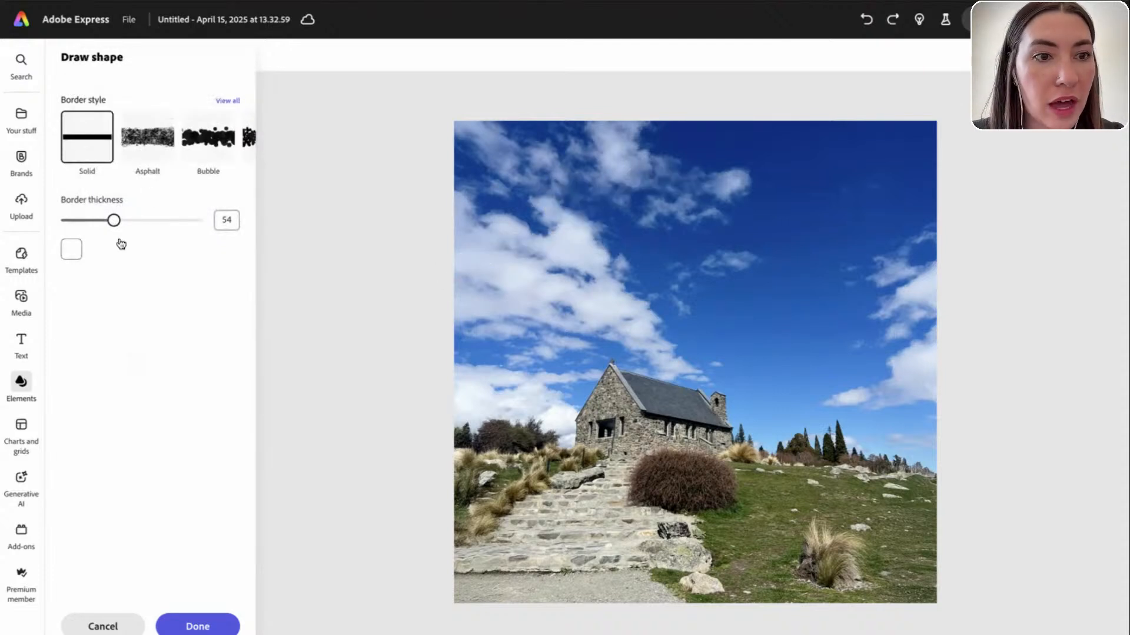
pyautogui.moveTo(114, 220); pyautogui.dragTo(77, 220)
pyautogui.moveTo(455, 243)
pyautogui.mouseDown()
pyautogui.moveTo(507, 191)
pyautogui.moveTo(674, 205)
pyautogui.moveTo(689, 178)
pyautogui.moveTo(855, 196)
pyautogui.moveTo(1004, 182)
pyautogui.mouseUp()
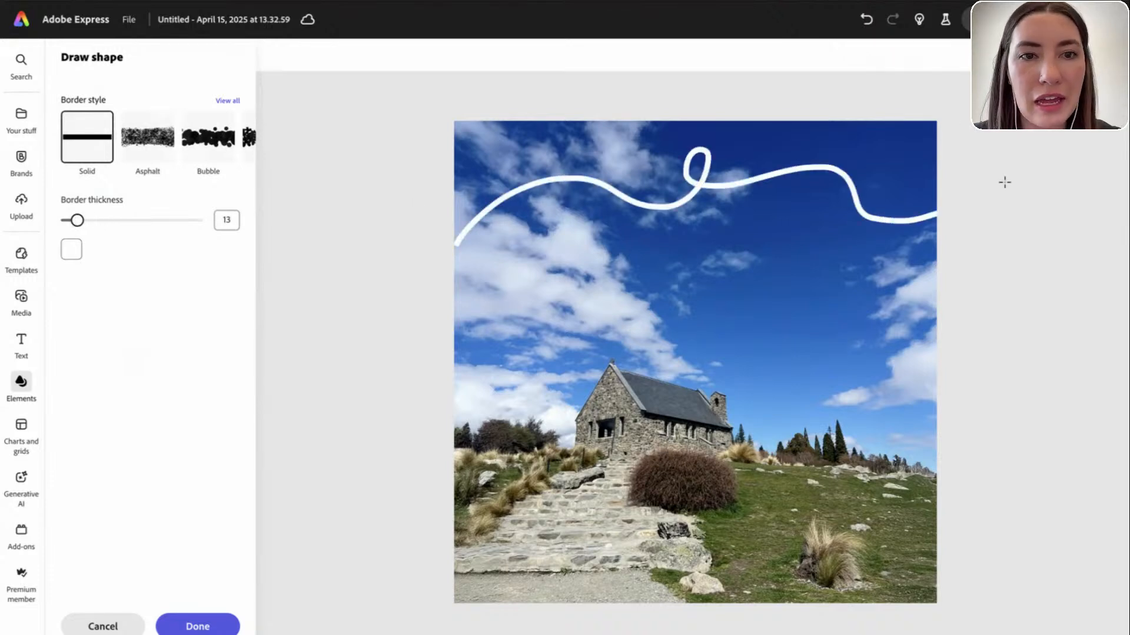
# Undo the solid looping line, try a white Asphalt-style line across the sky, undo it, and finish the draw session
pyautogui.hotkey('ctrl', 'z')
pyautogui.click(227, 101)
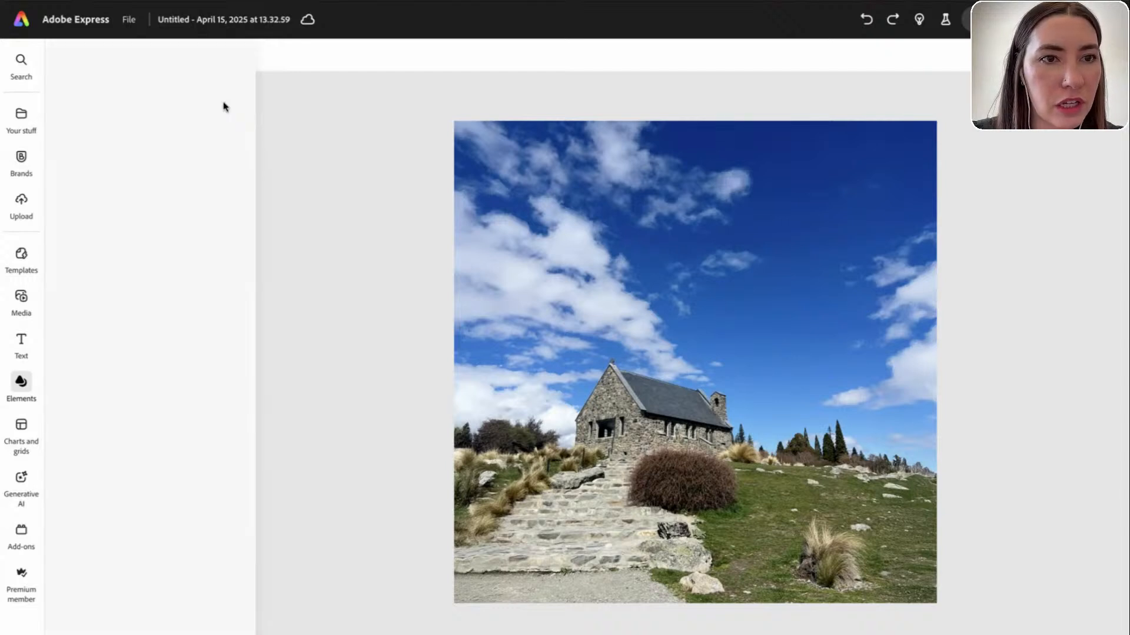
pyautogui.click(150, 126)
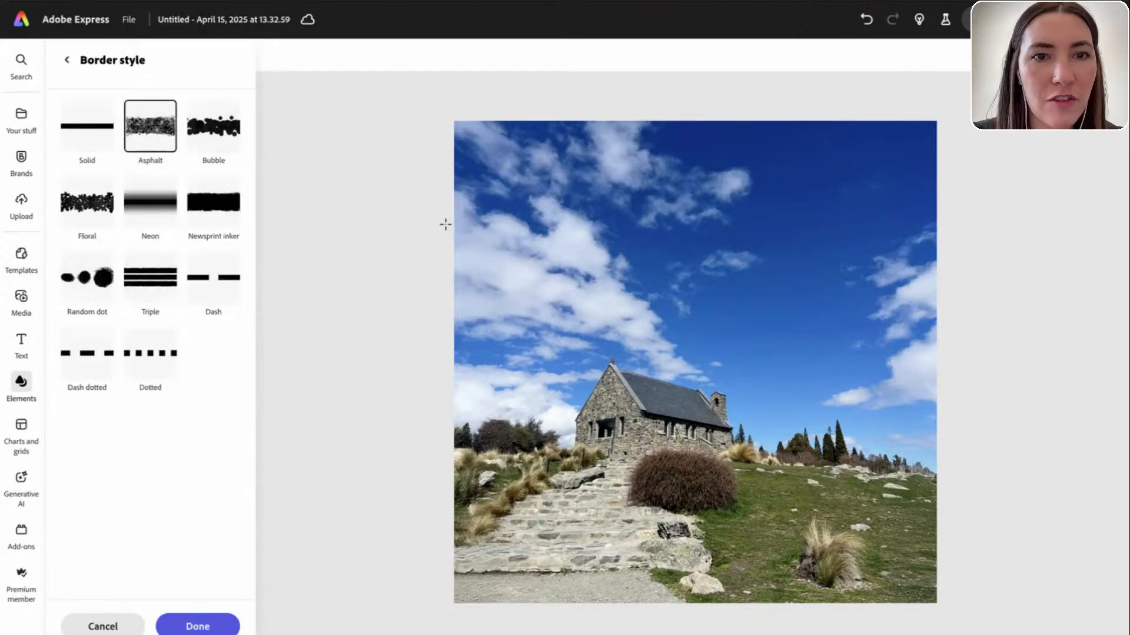
pyautogui.moveTo(442, 207)
pyautogui.mouseDown()
pyautogui.moveTo(609, 188)
pyautogui.moveTo(879, 212)
pyautogui.moveTo(990, 205)
pyautogui.mouseUp()
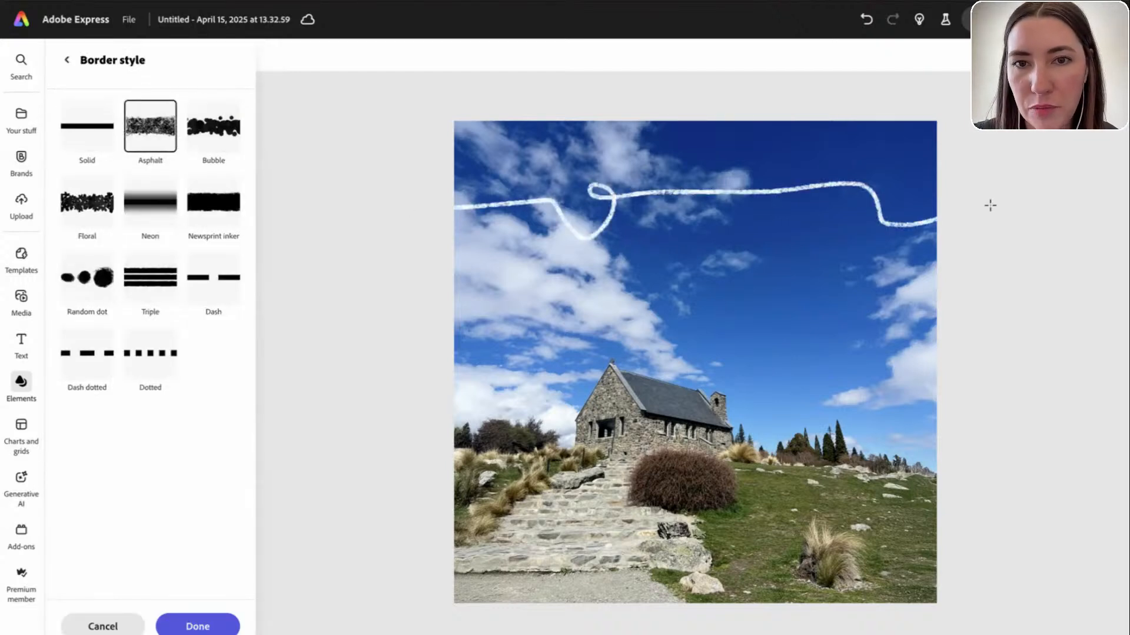
pyautogui.hotkey('ctrl', 'z')
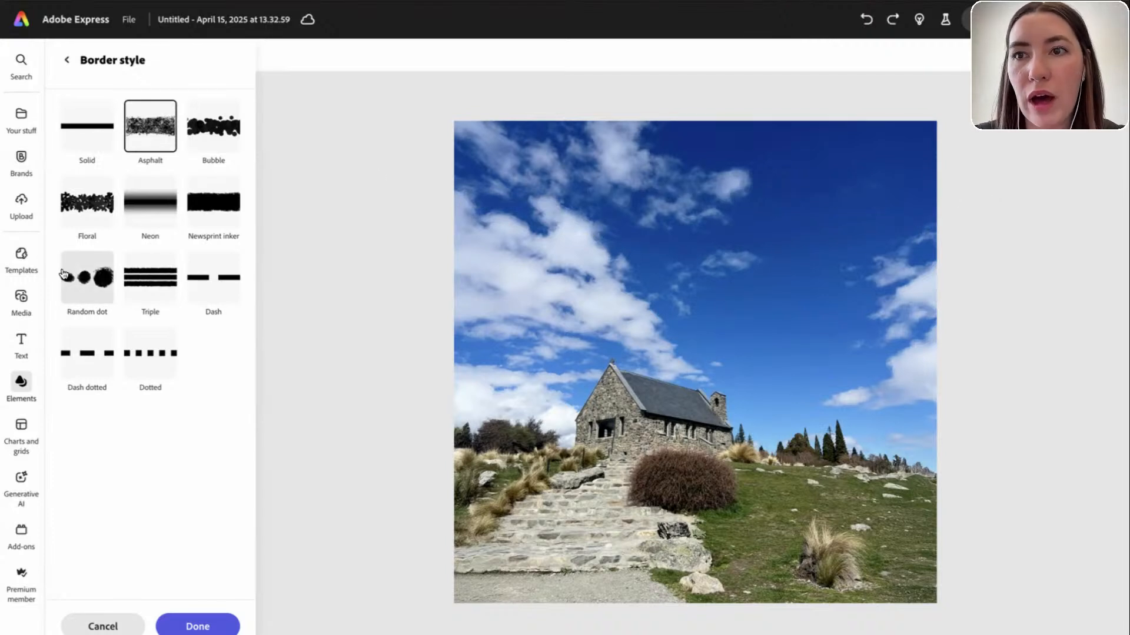
pyautogui.click(227, 623)
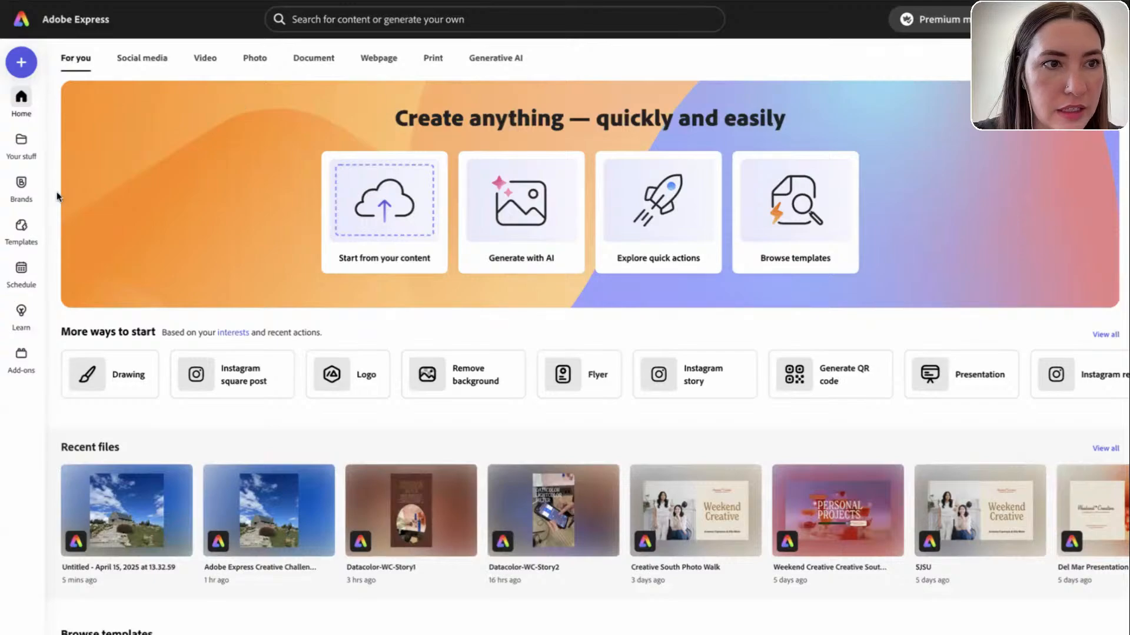
# Search the new-file options for "drawing" and create a blank 2,000 x 2,000 px Drawing file
pyautogui.click(20, 62)
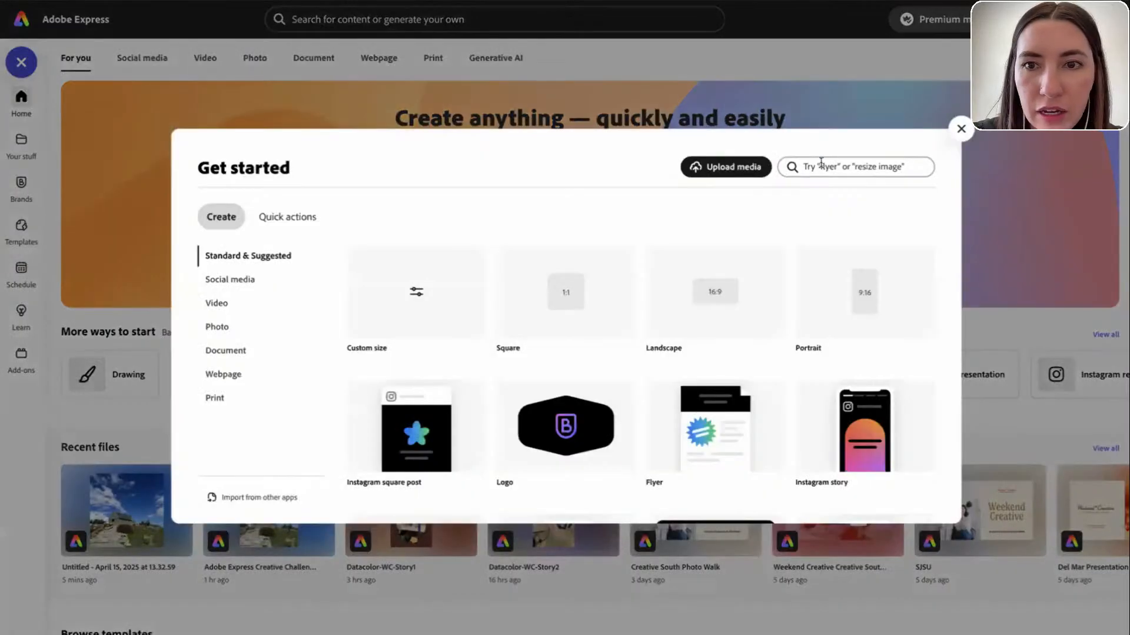
pyautogui.write('drawing')
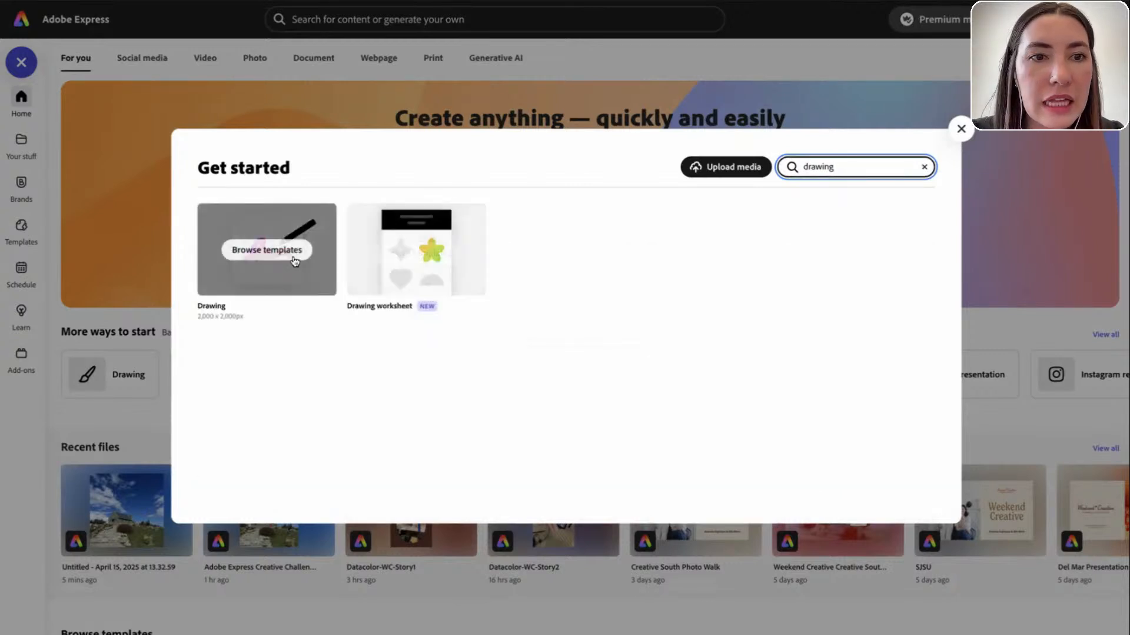
pyautogui.click(295, 293)
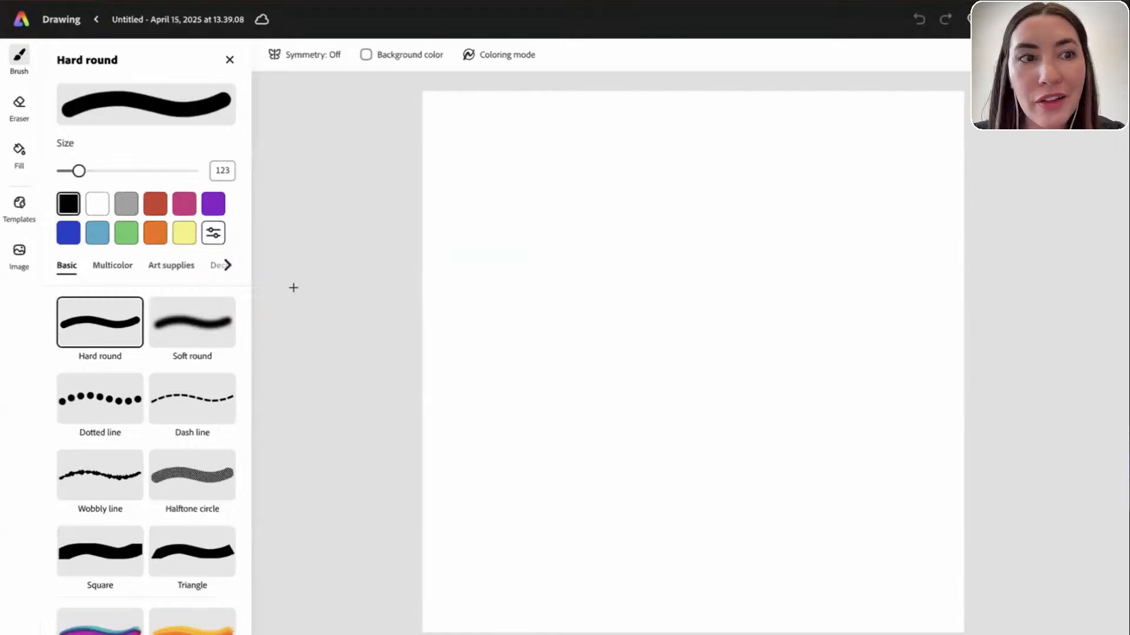
# Browse the drawing templates and close them without choosing one
pyautogui.click(19, 206)
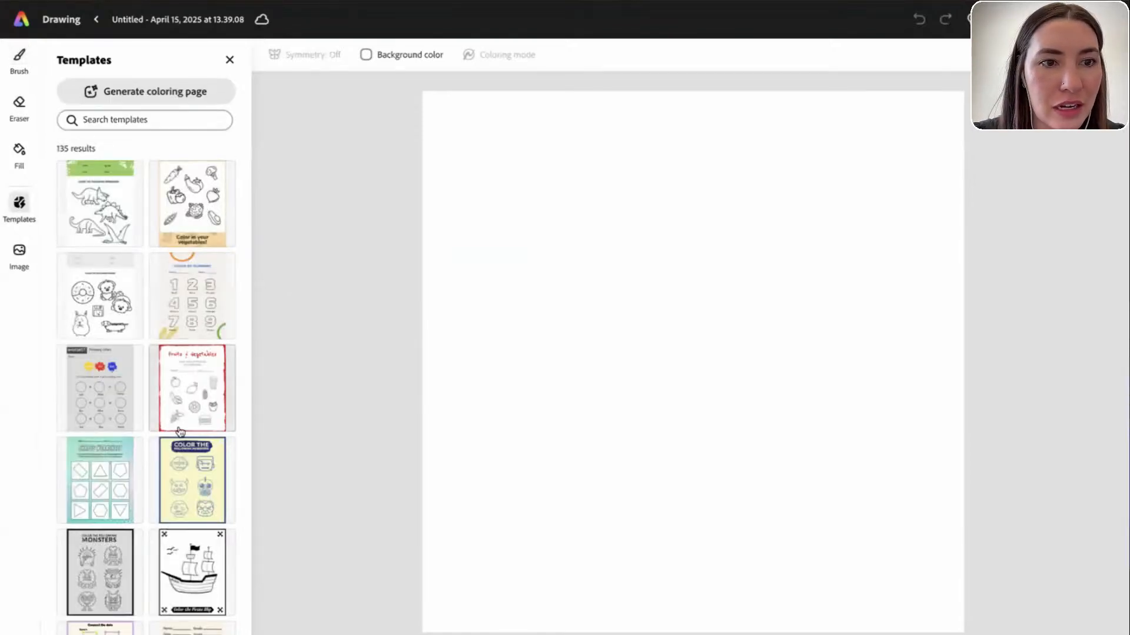
pyautogui.scroll(-3, 177, 516)
pyautogui.scroll(-8, 177, 516)
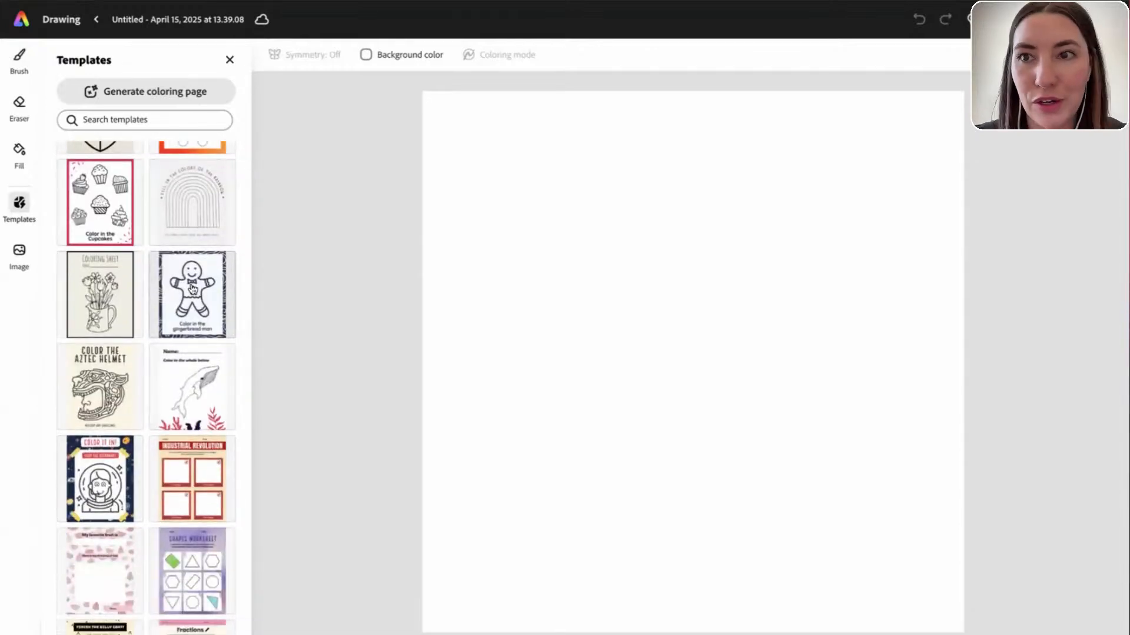
pyautogui.scroll(11, 192, 288)
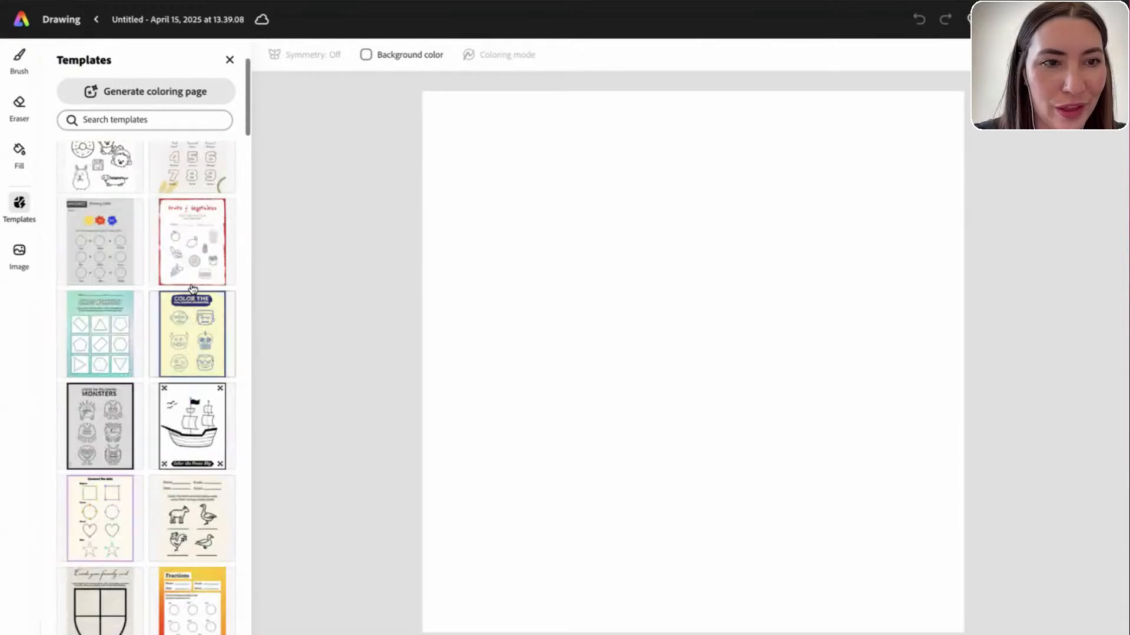
pyautogui.click(230, 59)
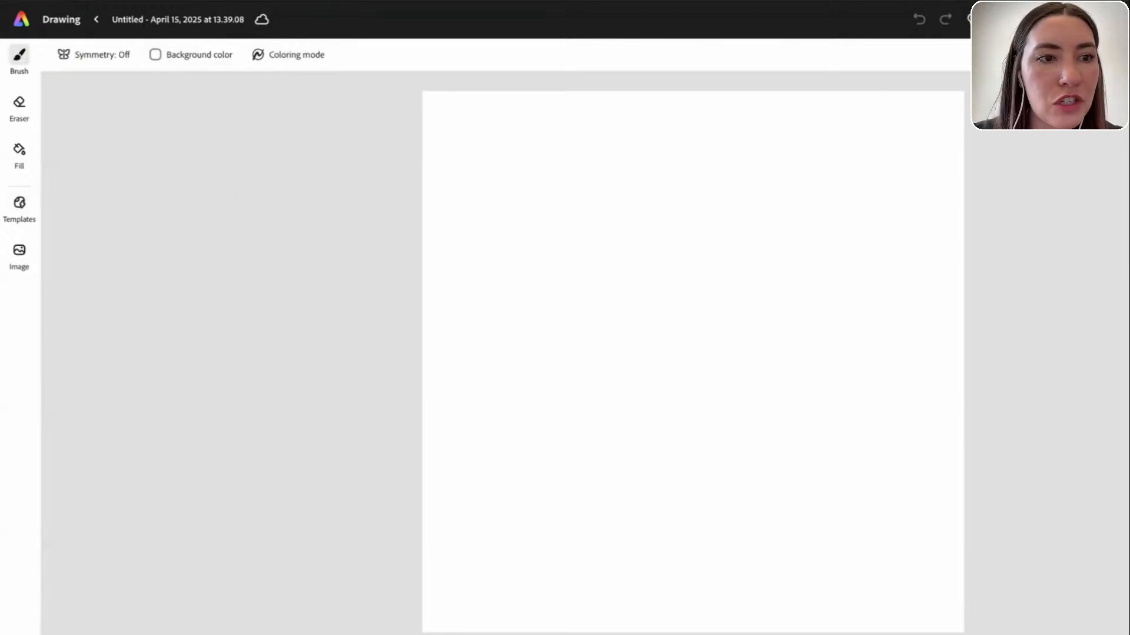
# Place the church photo screenshot from the Desktop on the drawing canvas
pyautogui.click(16, 247)
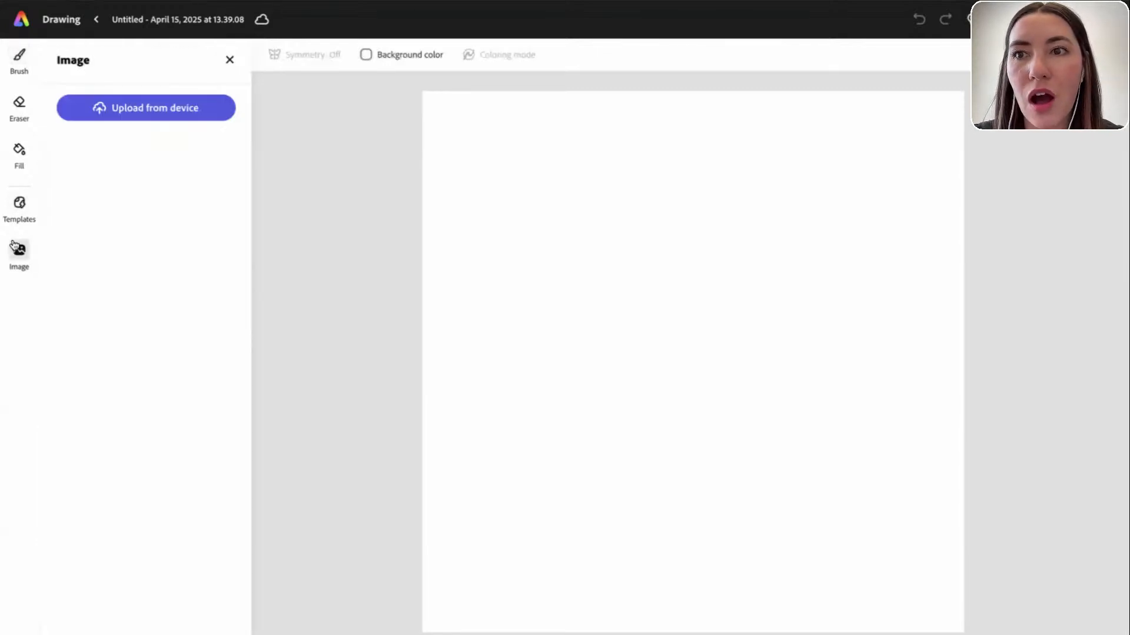
pyautogui.click(174, 113)
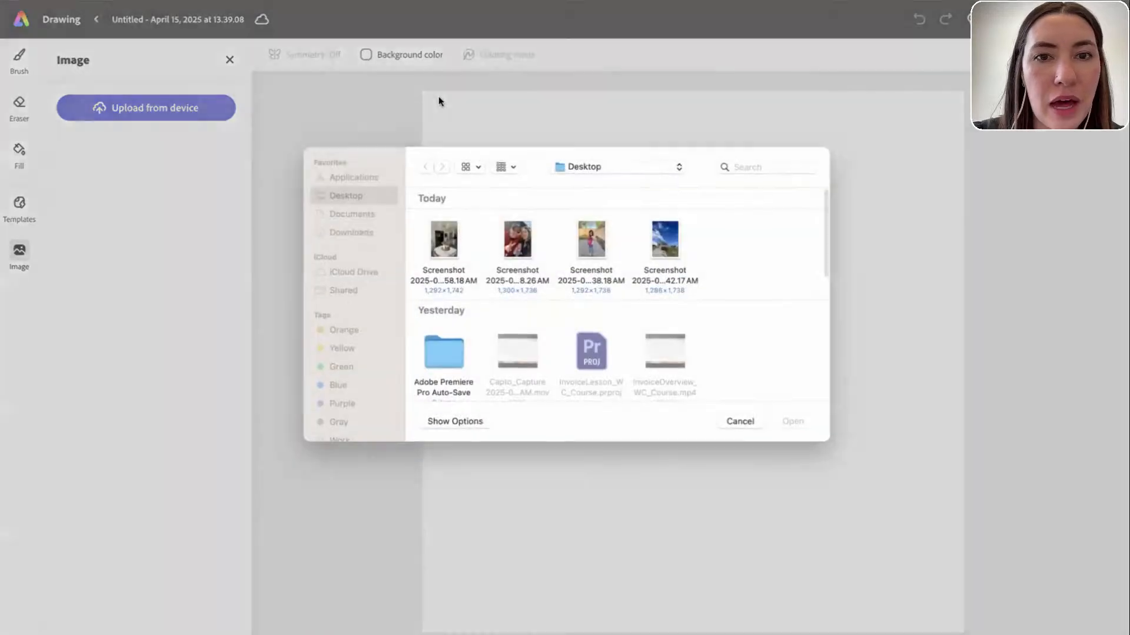
pyautogui.click(665, 248)
pyautogui.doubleClick(665, 249)
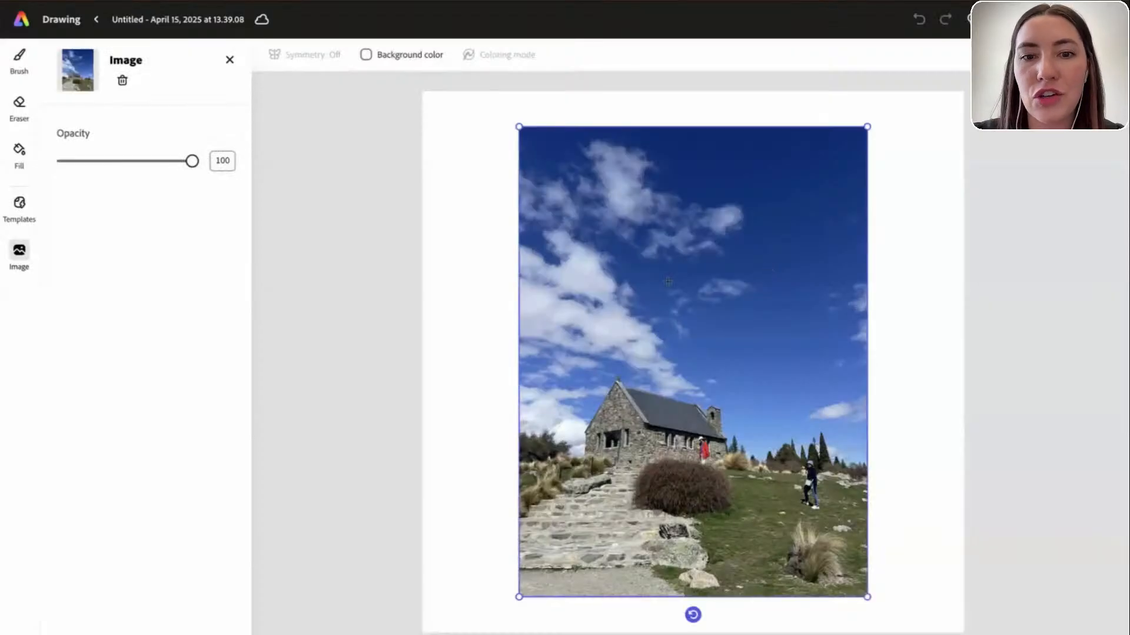
# Enlarge the church photo to cover the whole square canvas, shift it upward, and finish the image placement
pyautogui.moveTo(519, 128); pyautogui.dragTo(357, 54)
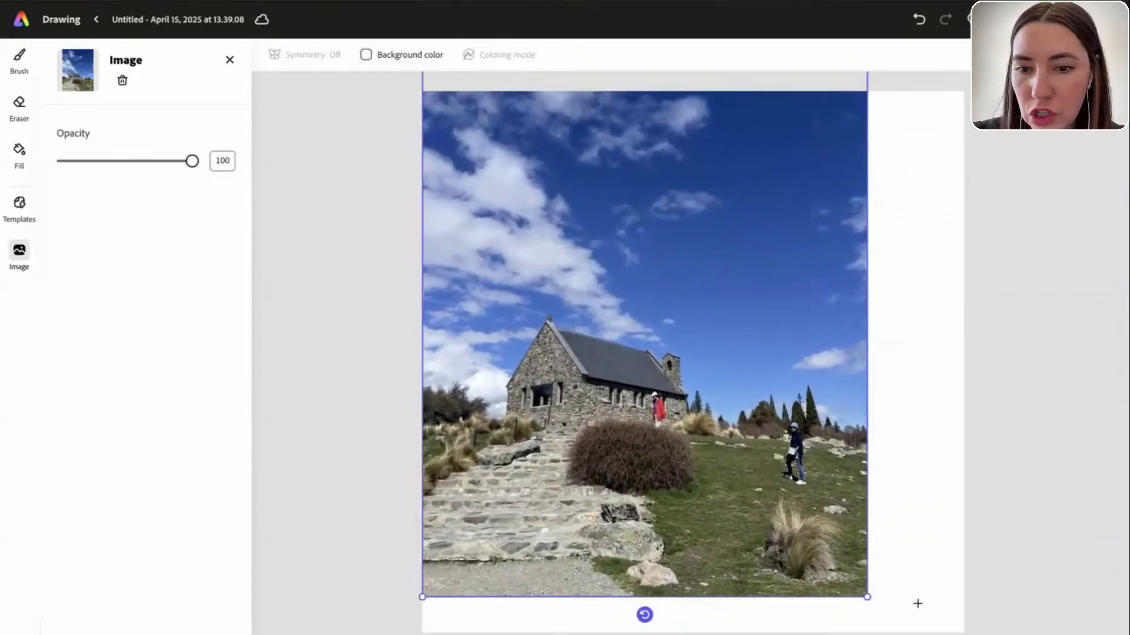
pyautogui.moveTo(869, 598); pyautogui.dragTo(957, 634)
pyautogui.moveTo(796, 457); pyautogui.dragTo(798, 411)
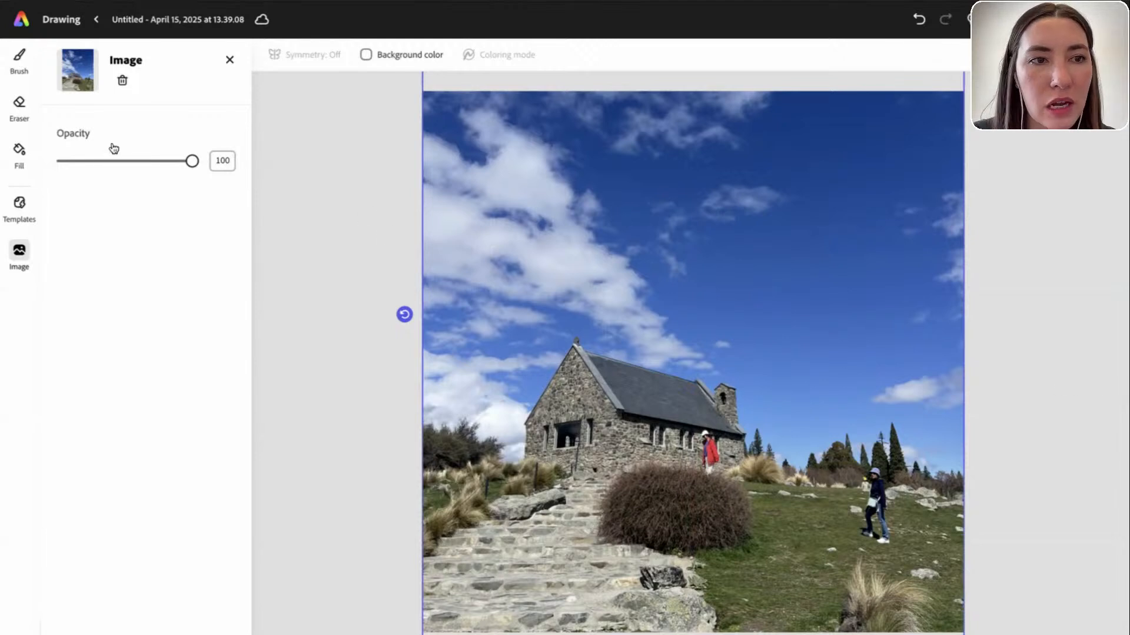
pyautogui.click(230, 59)
# Set the Hard round brush to white and look through the Multicolor and Art supplies brushes
pyautogui.click(18, 59)
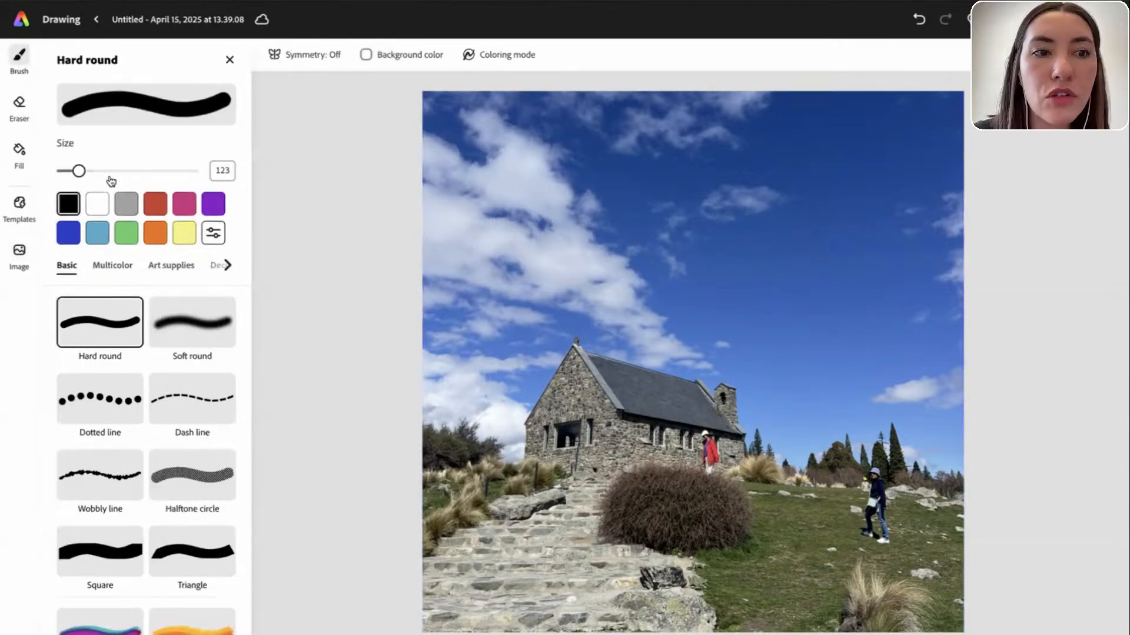
pyautogui.click(97, 204)
pyautogui.scroll(-2, 100, 434)
pyautogui.scroll(-15, 100, 435)
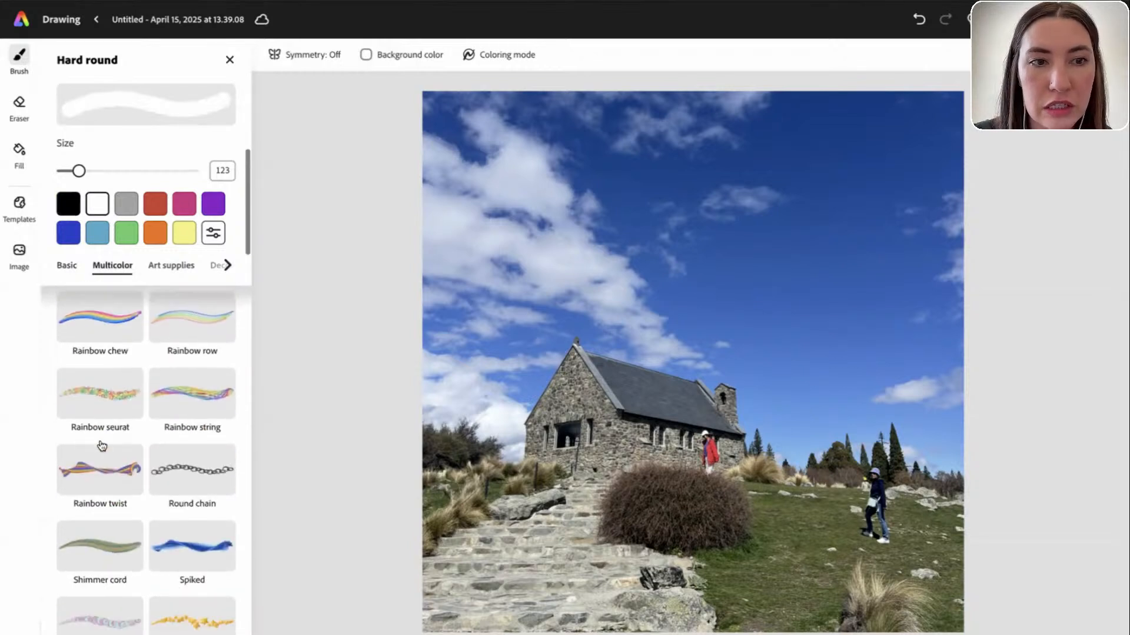
pyautogui.scroll(-10, 101, 445)
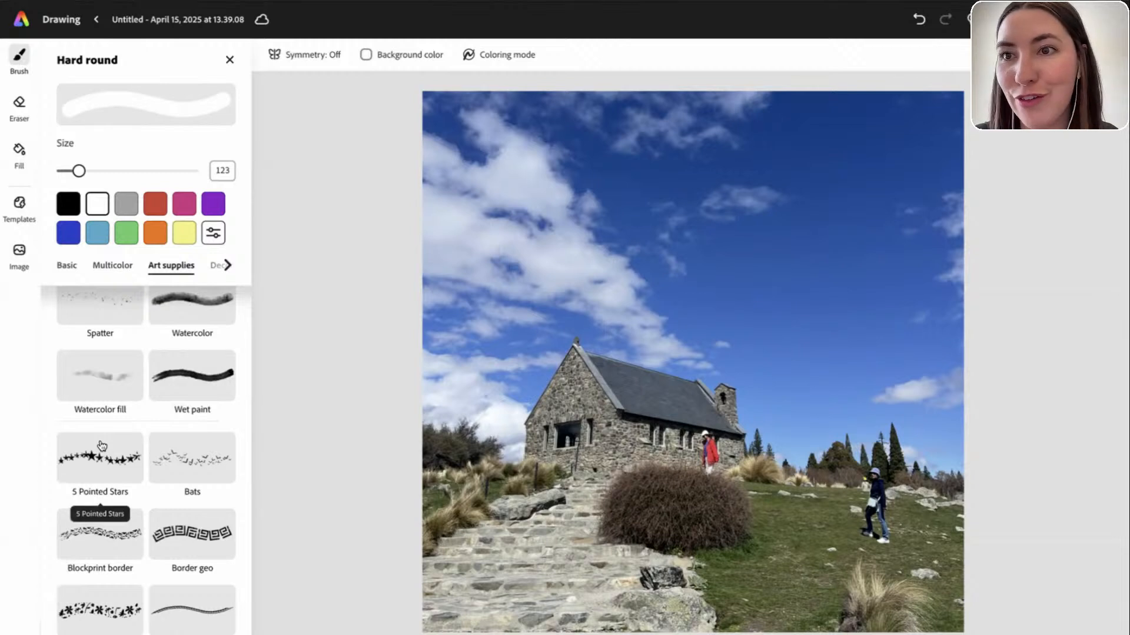
pyautogui.scroll(20, 101, 445)
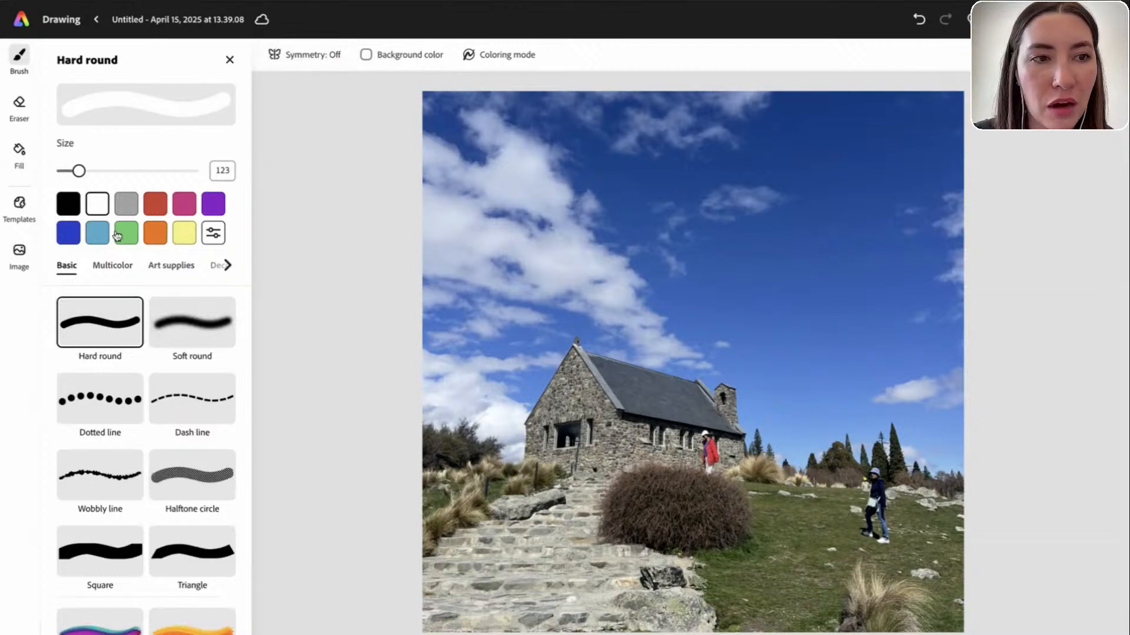
# Turn on reflective symmetry with eight segments, paint a trial flower shape around the canvas center, and undo it
pyautogui.click(297, 54)
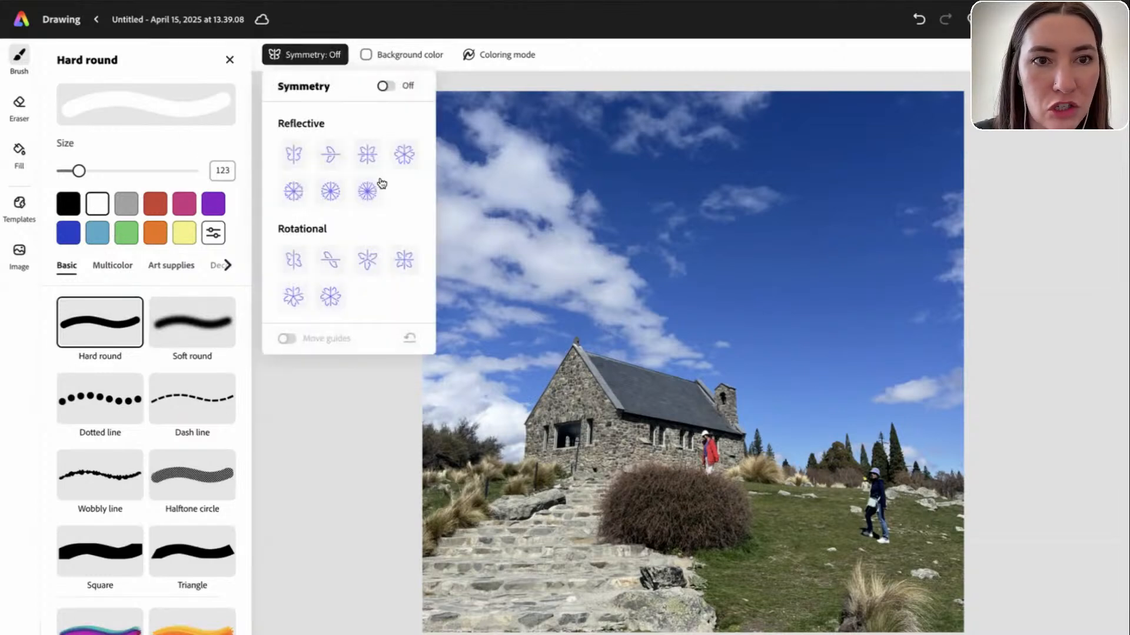
pyautogui.click(297, 196)
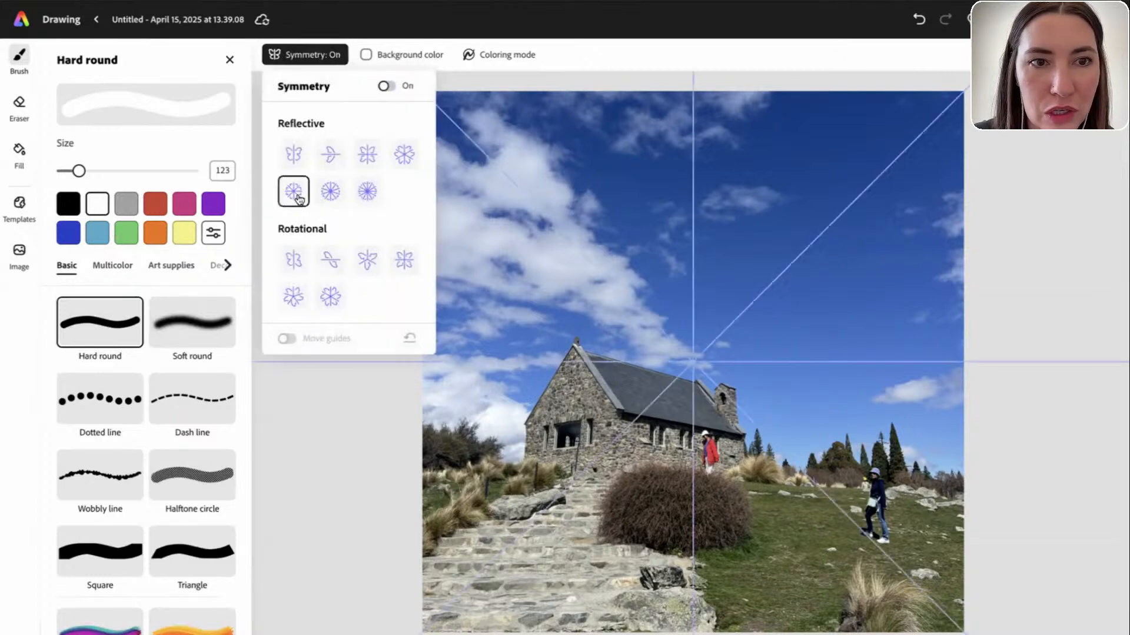
pyautogui.click(691, 363)
pyautogui.moveTo(693, 362)
pyautogui.mouseDown()
pyautogui.moveTo(744, 361)
pyautogui.moveTo(739, 331)
pyautogui.moveTo(677, 318)
pyautogui.mouseUp()
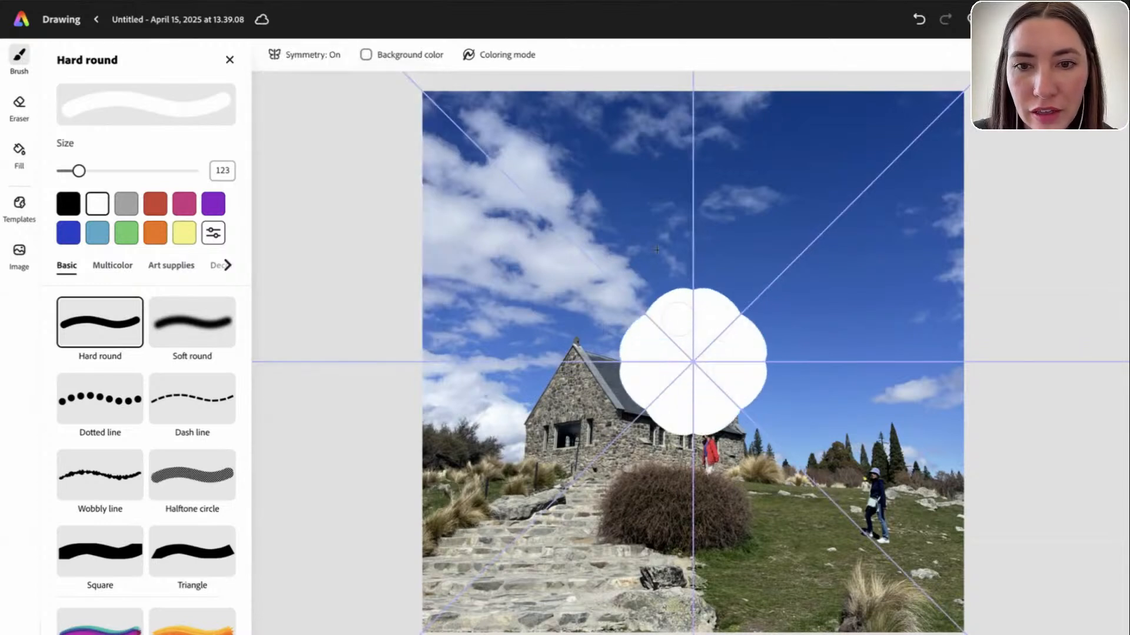
pyautogui.moveTo(656, 249); pyautogui.dragTo(673, 235)
pyautogui.hotkey('ctrl', 'z')
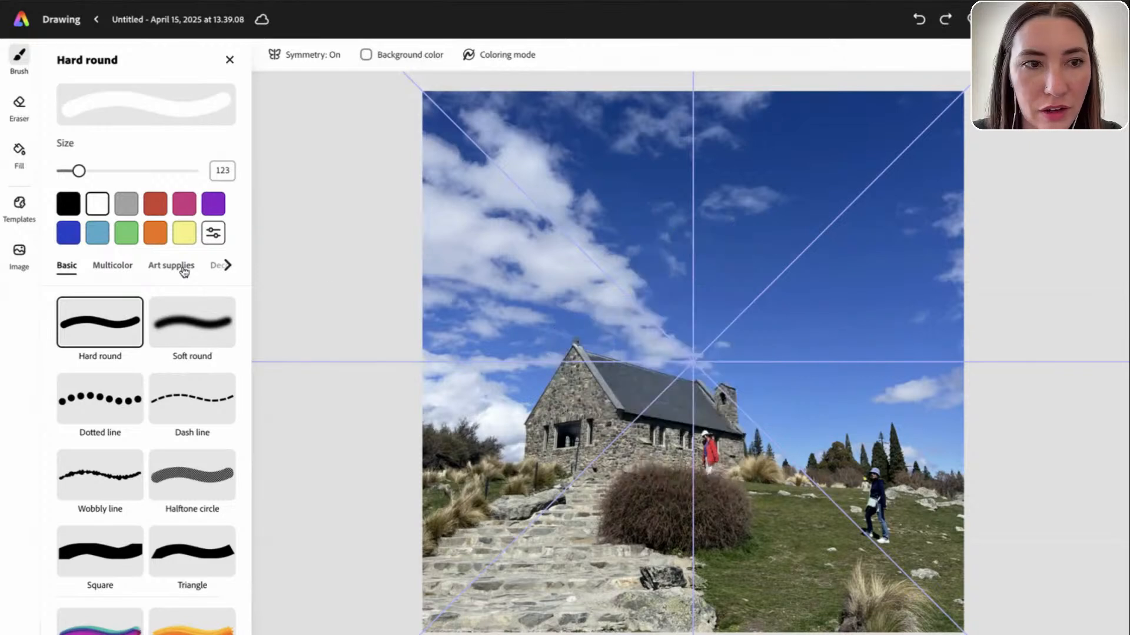
# Set the brush size to 25, try a looping mirrored pattern around the canvas center, and undo it
pyautogui.click(61, 172)
pyautogui.moveTo(620, 354)
pyautogui.mouseDown()
pyautogui.moveTo(700, 340)
pyautogui.moveTo(745, 369)
pyautogui.moveTo(715, 309)
pyautogui.moveTo(613, 277)
pyautogui.moveTo(798, 249)
pyautogui.moveTo(775, 189)
pyautogui.moveTo(593, 192)
pyautogui.mouseUp()
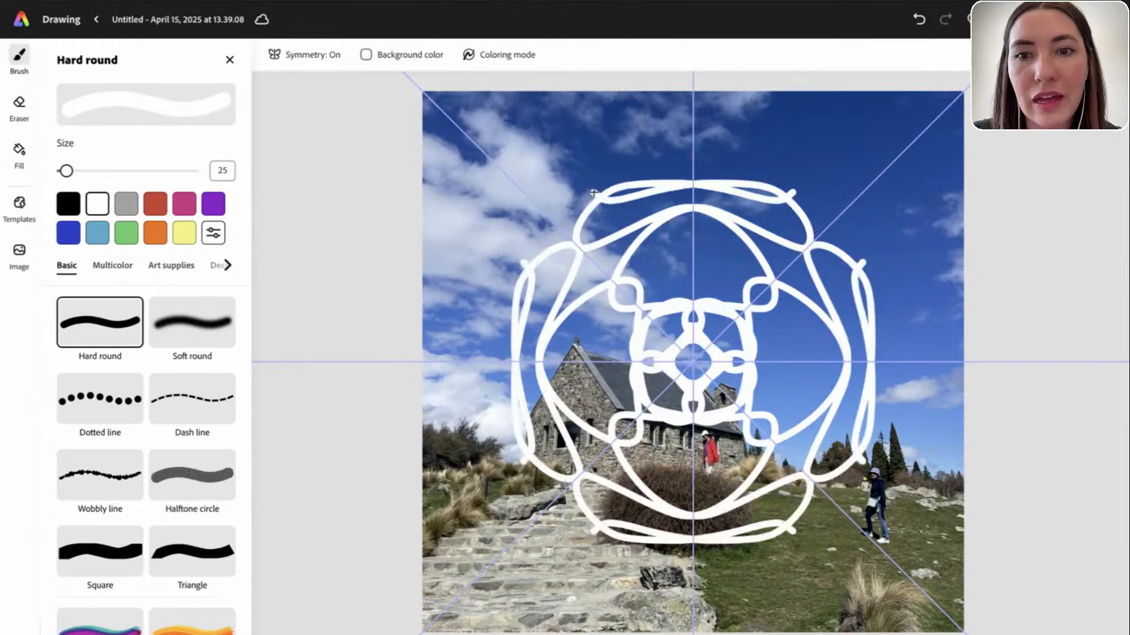
pyautogui.hotkey('ctrl', 'z')
# Try a stroke with five-segment rotational symmetry, undo it, and turn symmetry off
pyautogui.click(311, 54)
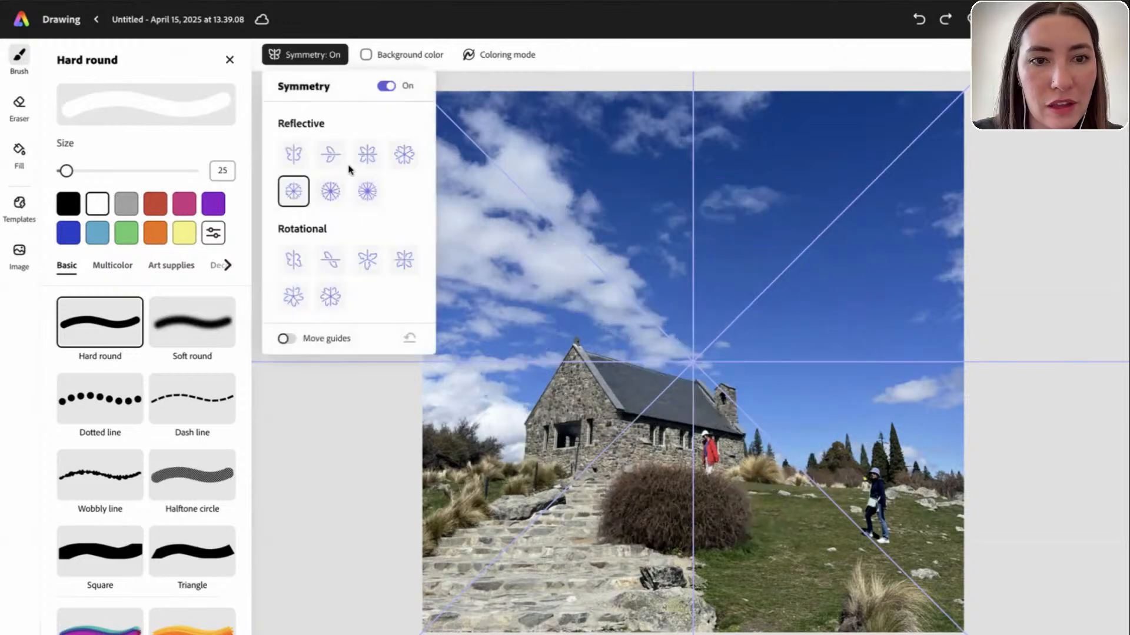
pyautogui.click(306, 296)
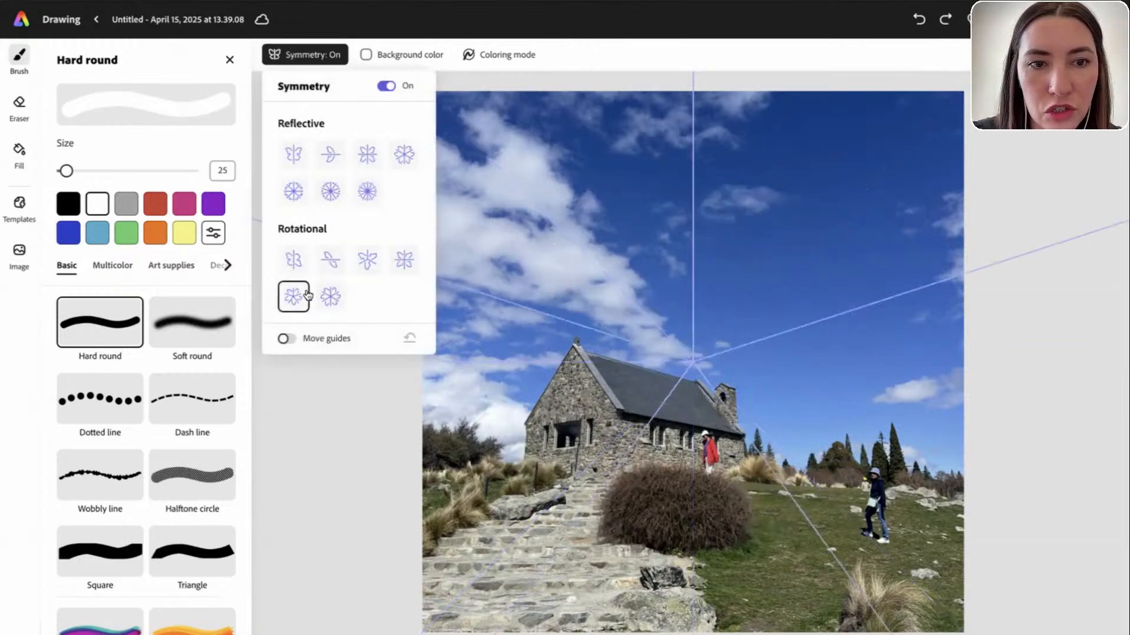
pyautogui.moveTo(722, 373)
pyautogui.mouseDown()
pyautogui.moveTo(683, 335)
pyautogui.moveTo(707, 272)
pyautogui.moveTo(627, 255)
pyautogui.moveTo(567, 336)
pyautogui.moveTo(624, 531)
pyautogui.moveTo(486, 466)
pyautogui.moveTo(526, 477)
pyautogui.moveTo(508, 380)
pyautogui.moveTo(706, 375)
pyautogui.moveTo(765, 399)
pyautogui.moveTo(844, 386)
pyautogui.moveTo(852, 409)
pyautogui.mouseUp()
pyautogui.hotkey('ctrl', 'z')
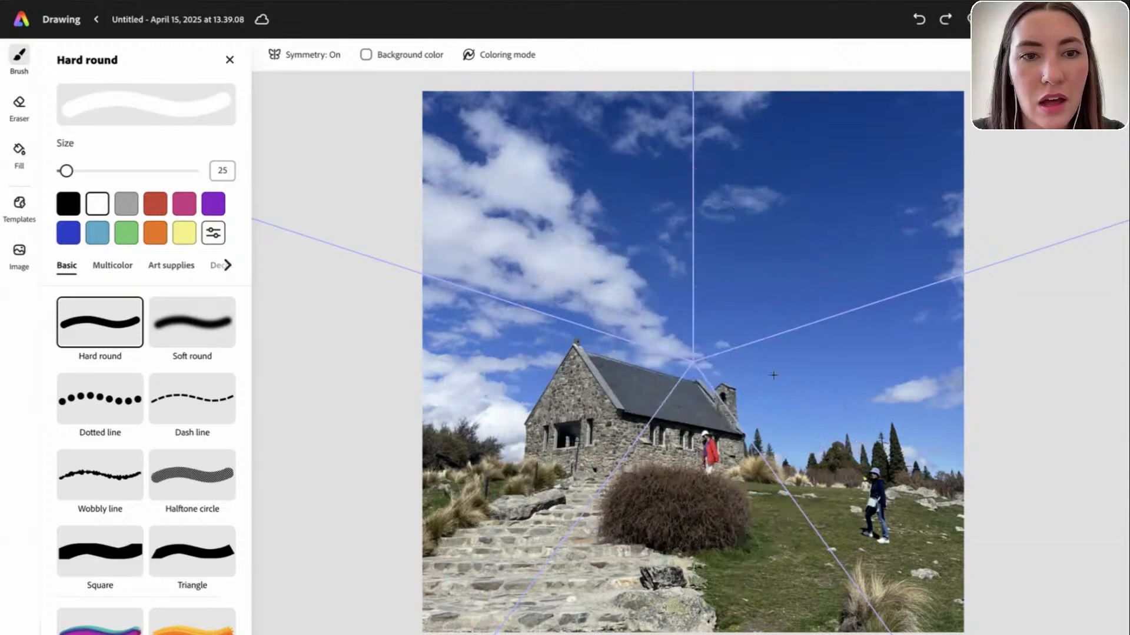
pyautogui.click(315, 55)
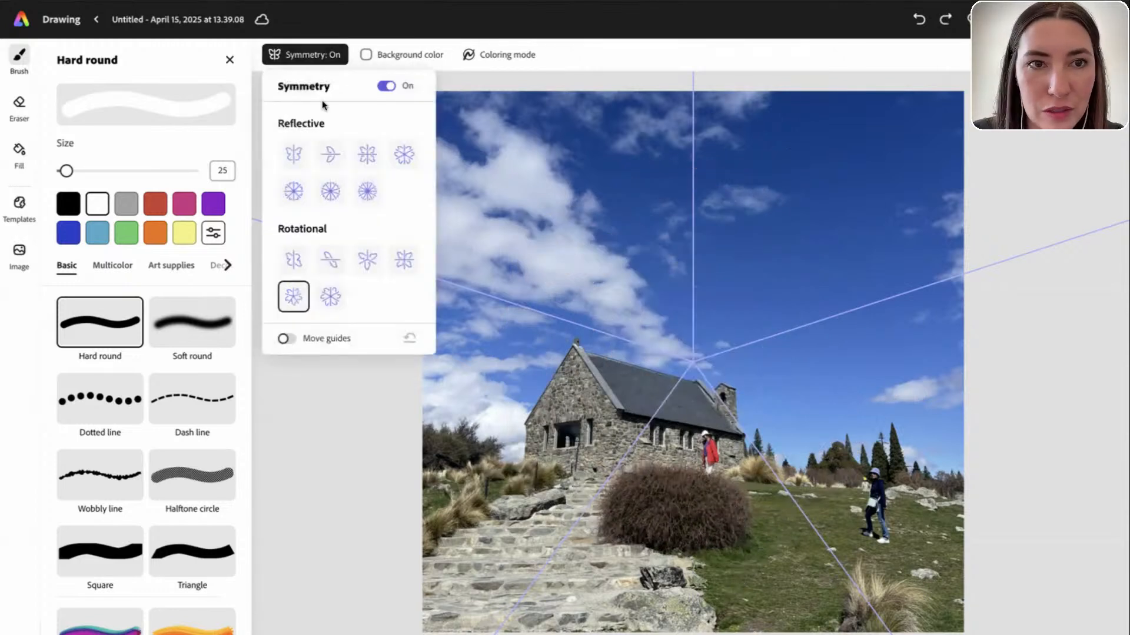
pyautogui.click(386, 86)
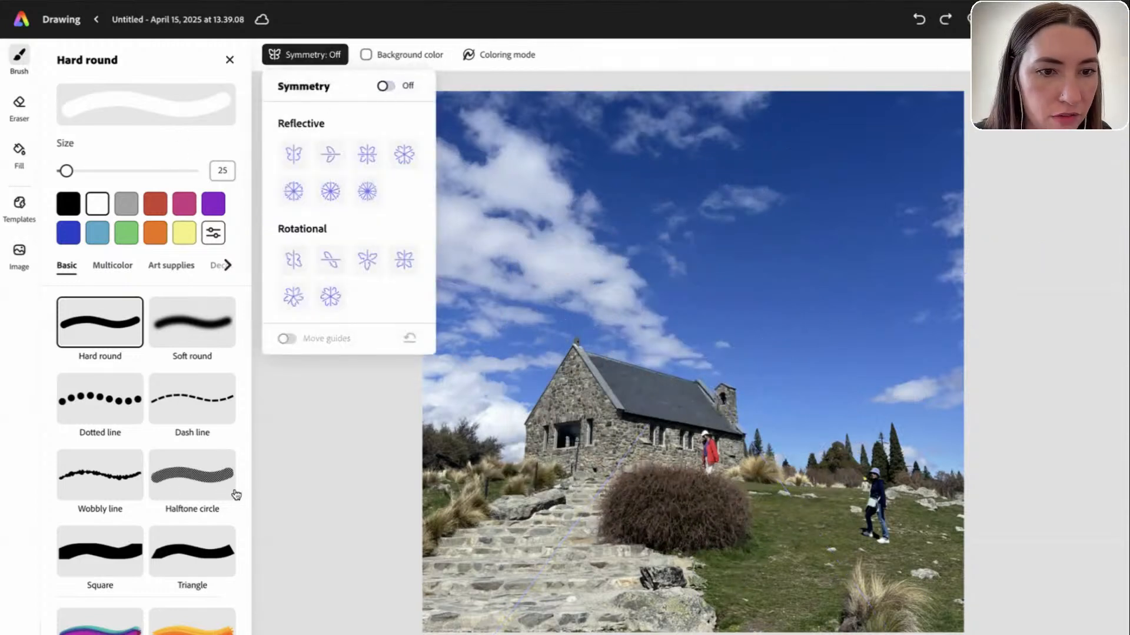
# Choose the Rake brush from the Art supplies brushes, set its size to 88, and undo a test stroke in the sky
pyautogui.scroll(-15, 230, 512)
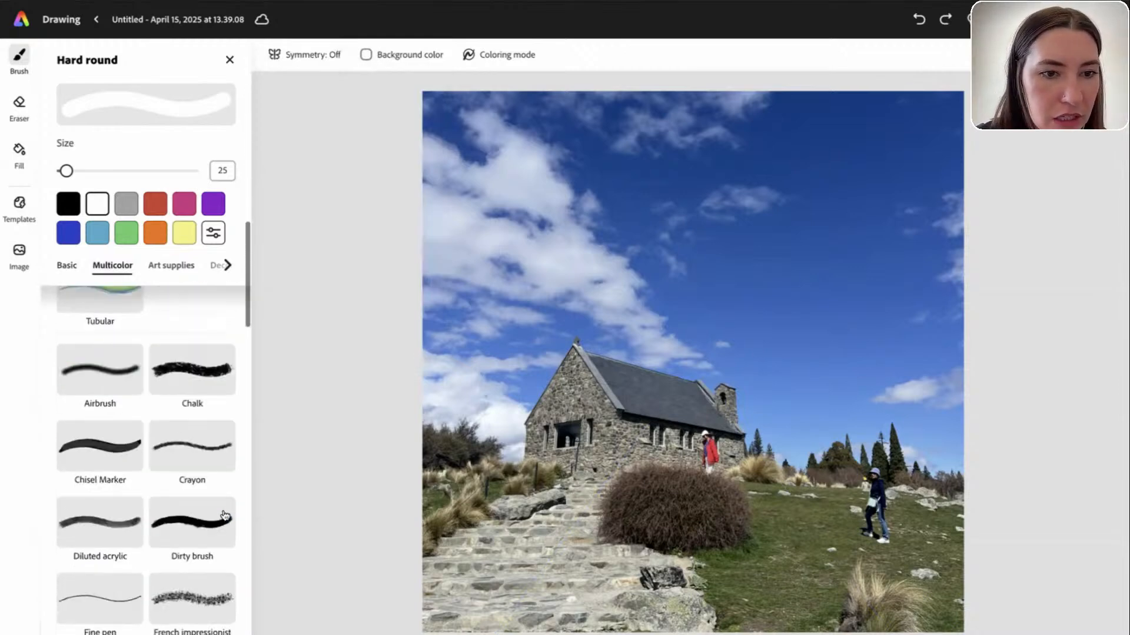
pyautogui.scroll(-6, 194, 506)
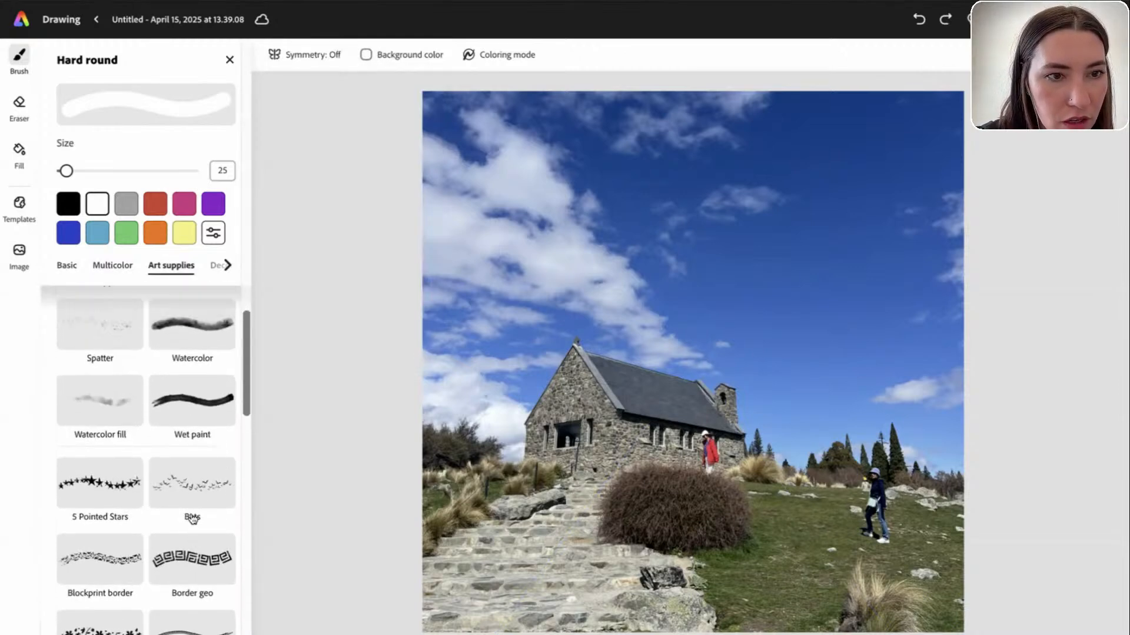
pyautogui.scroll(3, 191, 517)
pyautogui.scroll(2, 191, 512)
pyautogui.scroll(2, 177, 430)
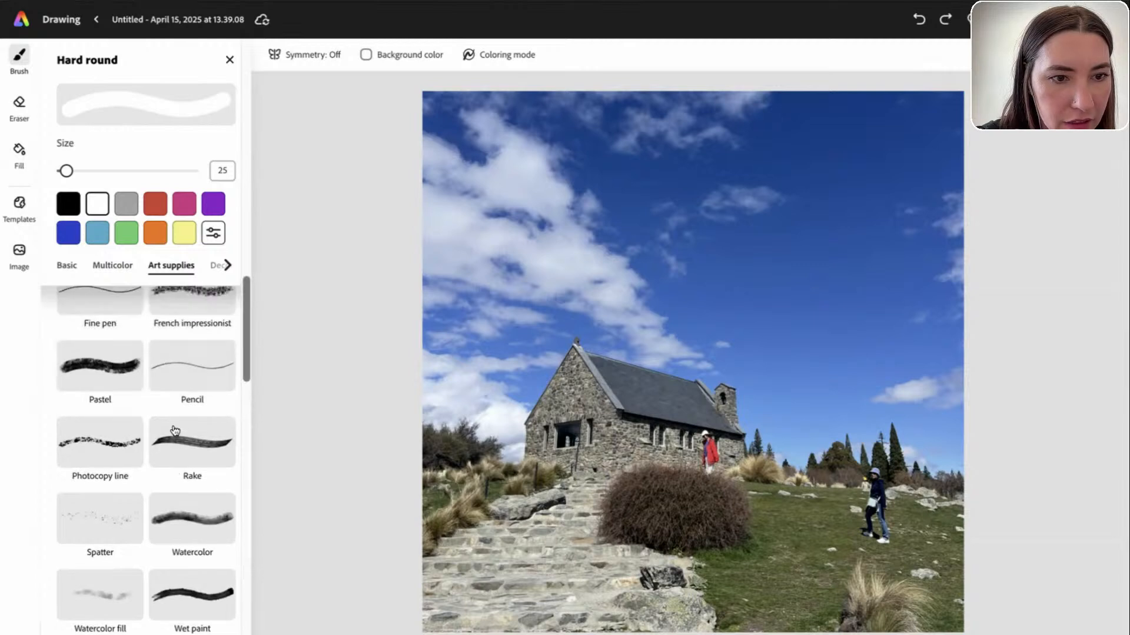
pyautogui.scroll(1, 202, 467)
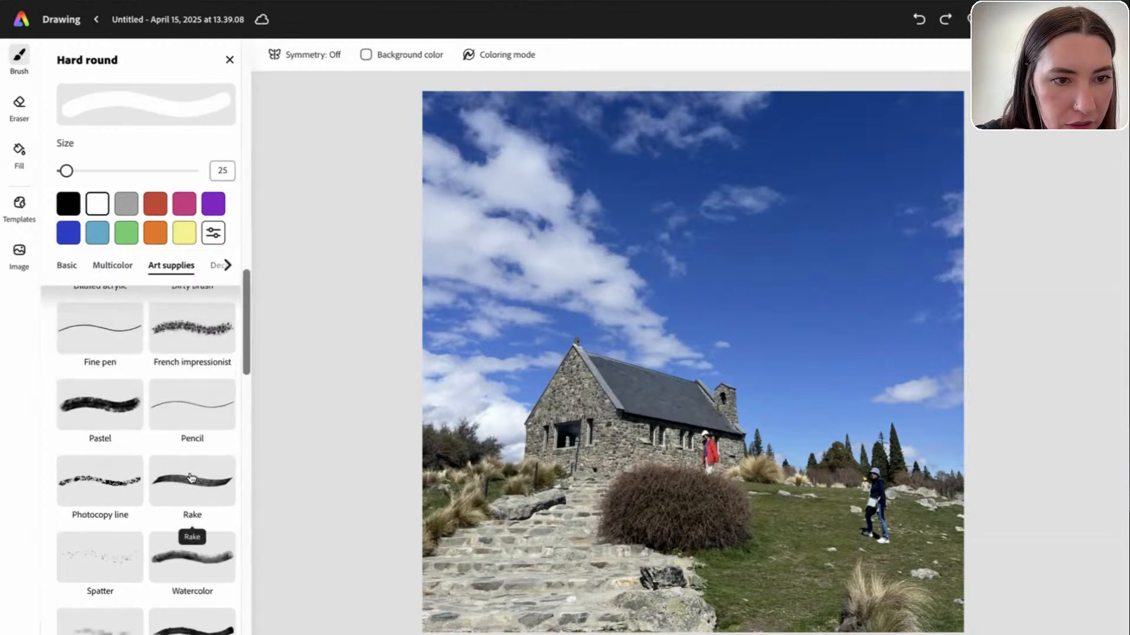
pyautogui.click(203, 482)
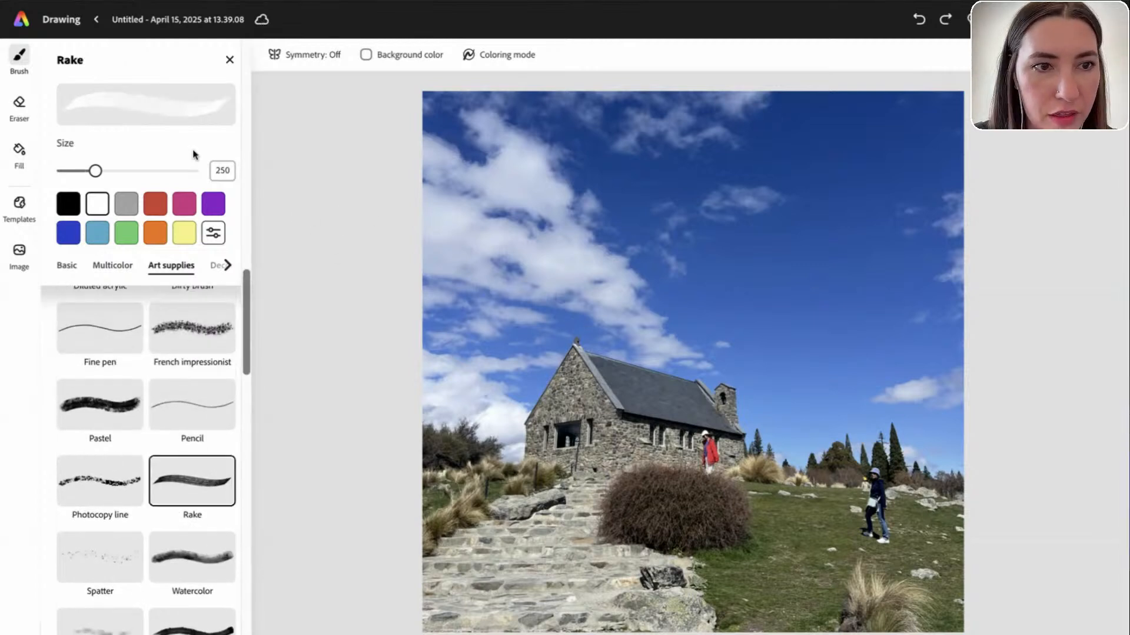
pyautogui.moveTo(96, 173); pyautogui.dragTo(70, 177)
pyautogui.moveTo(417, 183)
pyautogui.mouseDown()
pyautogui.moveTo(528, 171)
pyautogui.moveTo(606, 125)
pyautogui.mouseUp()
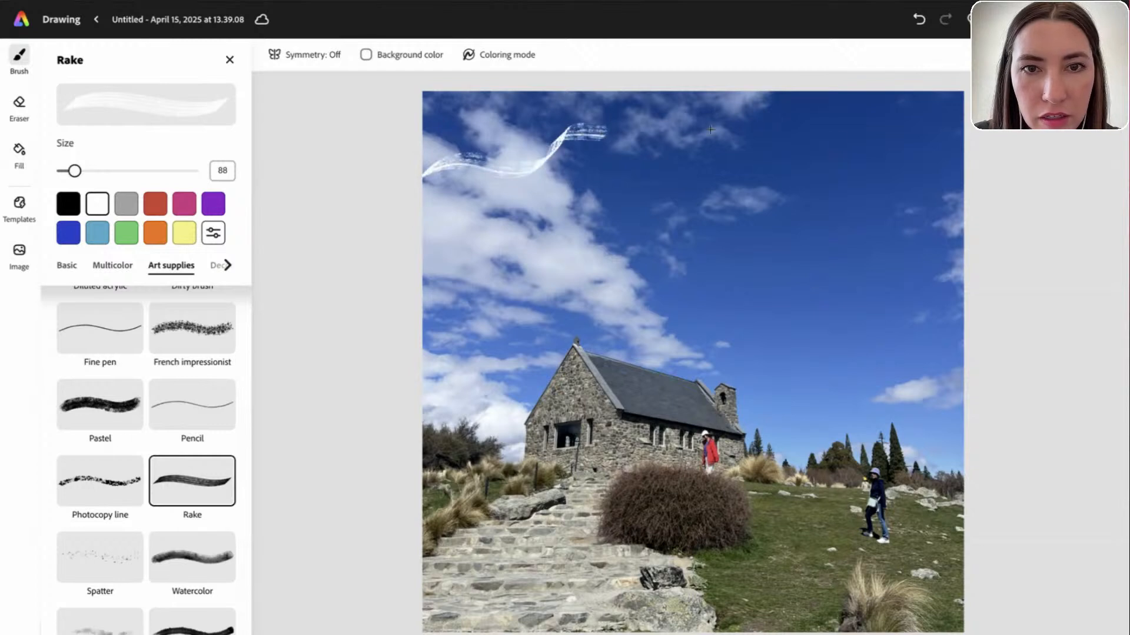
pyautogui.hotkey('ctrl', 'z')
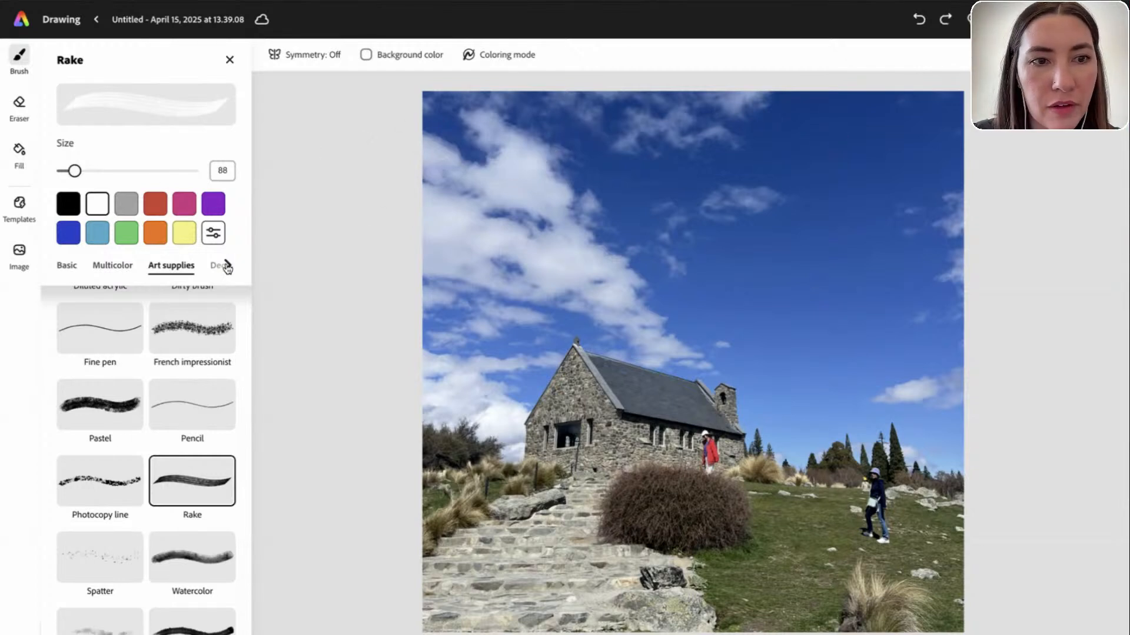
# Look through the additional color swatches and the custom color picker for the brush
pyautogui.click(218, 238)
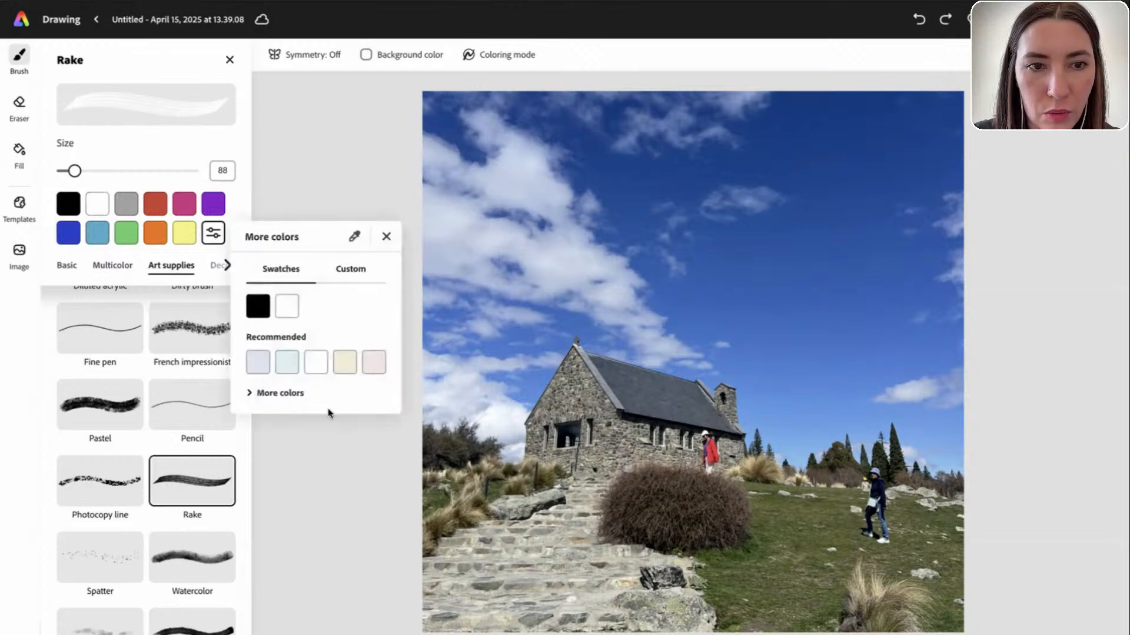
pyautogui.click(285, 393)
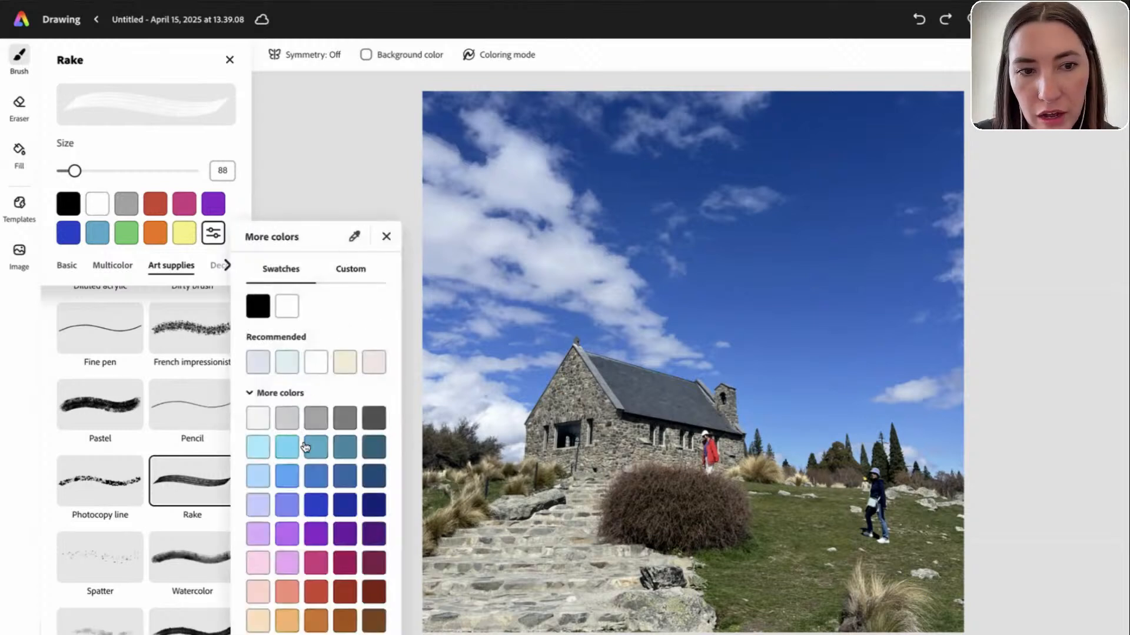
pyautogui.click(356, 277)
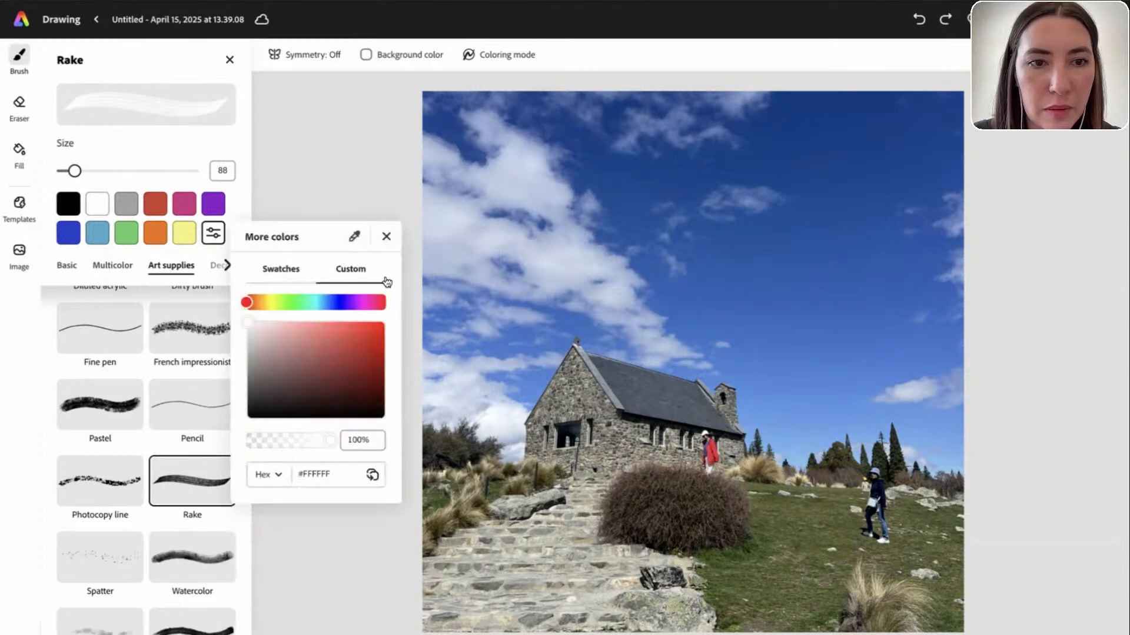
pyautogui.click(386, 238)
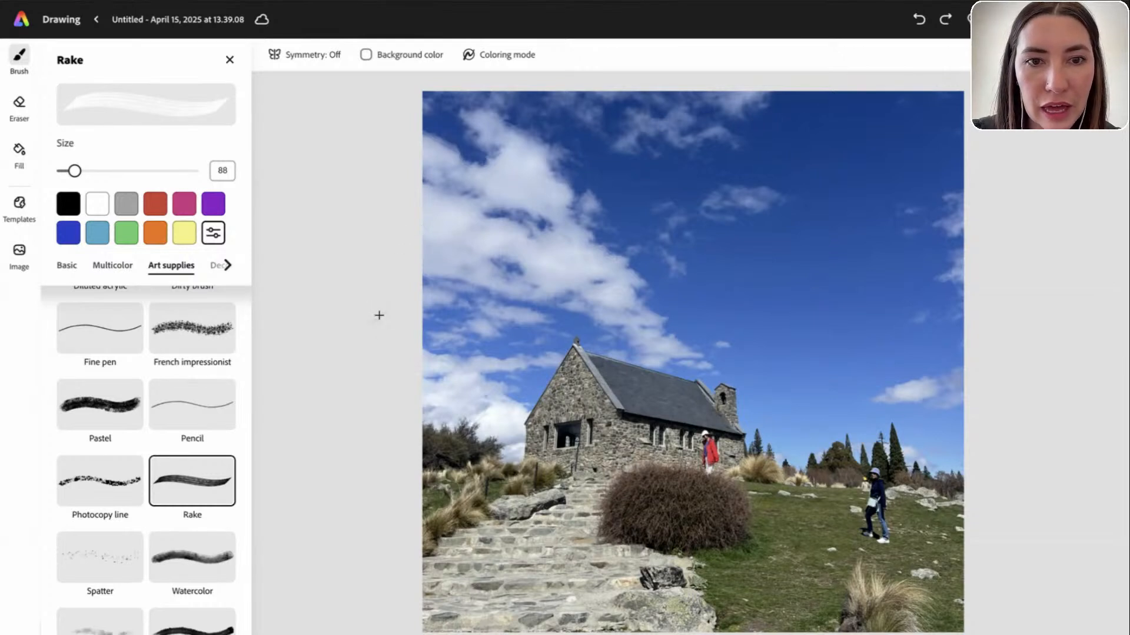
# Paint a wavy white Rake stroke diagonally across the upper sky and a looping one across the grass at the lower right
pyautogui.moveTo(399, 260)
pyautogui.mouseDown()
pyautogui.moveTo(459, 232)
pyautogui.moveTo(515, 225)
pyautogui.moveTo(512, 200)
pyautogui.moveTo(542, 215)
pyautogui.moveTo(605, 167)
pyautogui.moveTo(630, 187)
pyautogui.mouseUp()
pyautogui.moveTo(728, 126)
pyautogui.mouseDown()
pyautogui.moveTo(783, 144)
pyautogui.moveTo(895, 56)
pyautogui.moveTo(911, 57)
pyautogui.mouseUp()
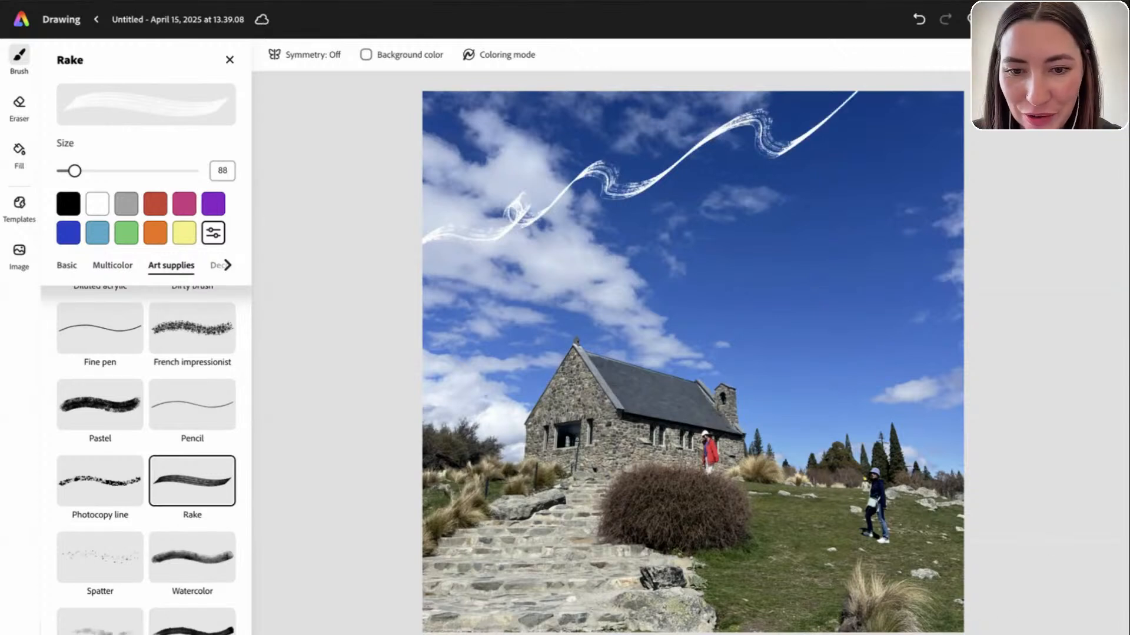
pyautogui.moveTo(671, 634)
pyautogui.mouseDown()
pyautogui.moveTo(694, 605)
pyautogui.moveTo(738, 589)
pyautogui.moveTo(747, 529)
pyautogui.moveTo(738, 558)
pyautogui.moveTo(907, 526)
pyautogui.moveTo(927, 470)
pyautogui.moveTo(1047, 468)
pyautogui.mouseUp()
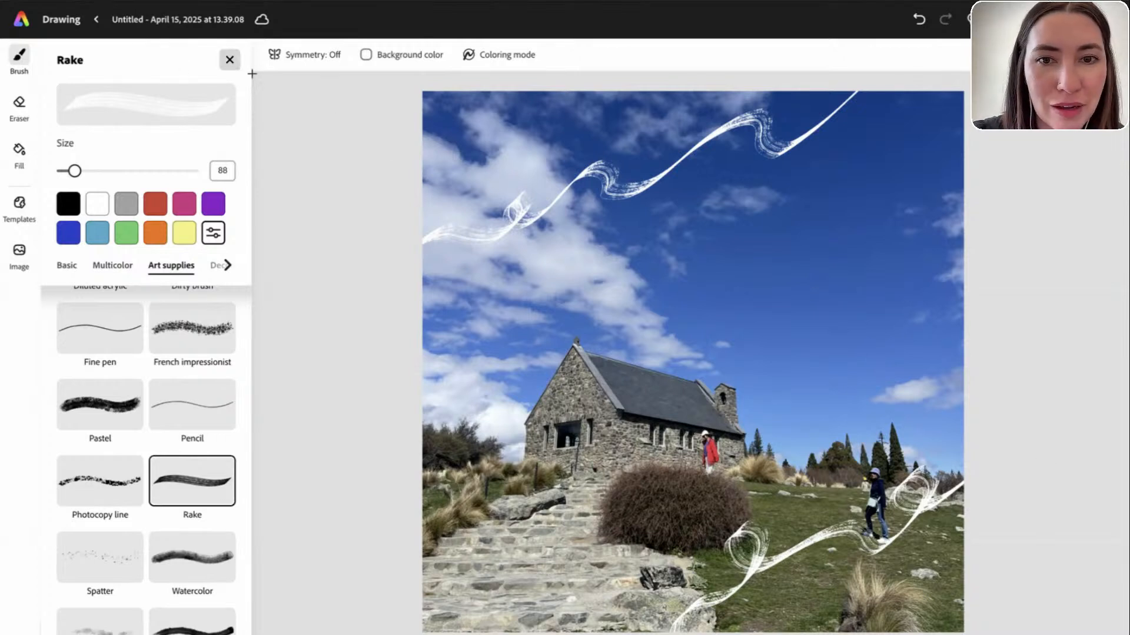
pyautogui.click(230, 61)
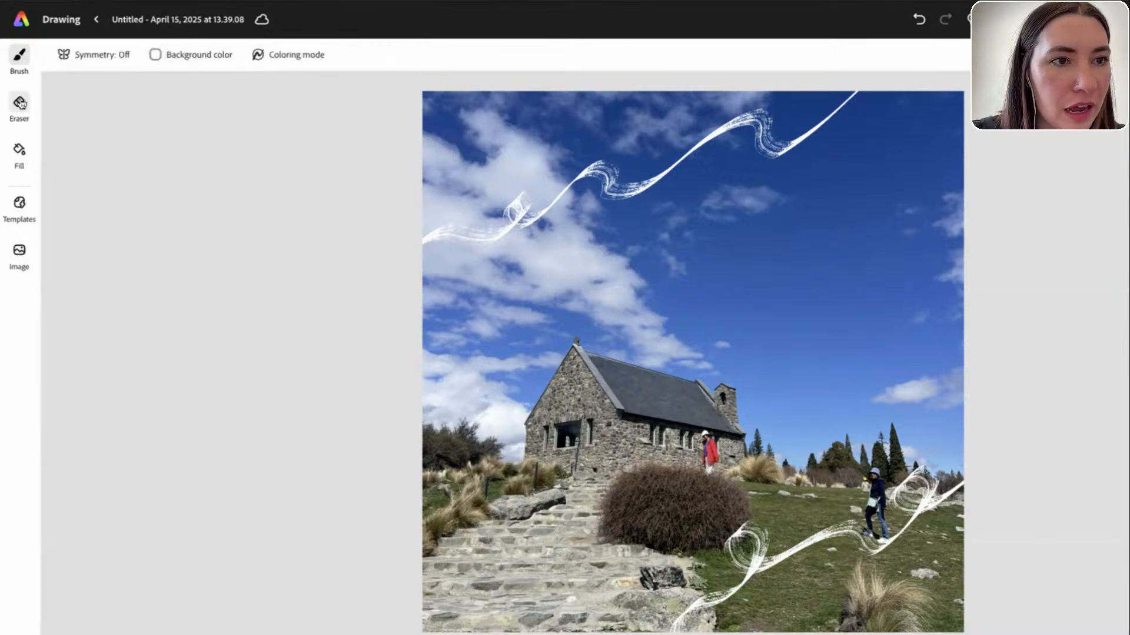
# Try the Photocopy line brush at size 72 with a stroke in the sky, undo it, and reduce the size to 46
pyautogui.click(20, 56)
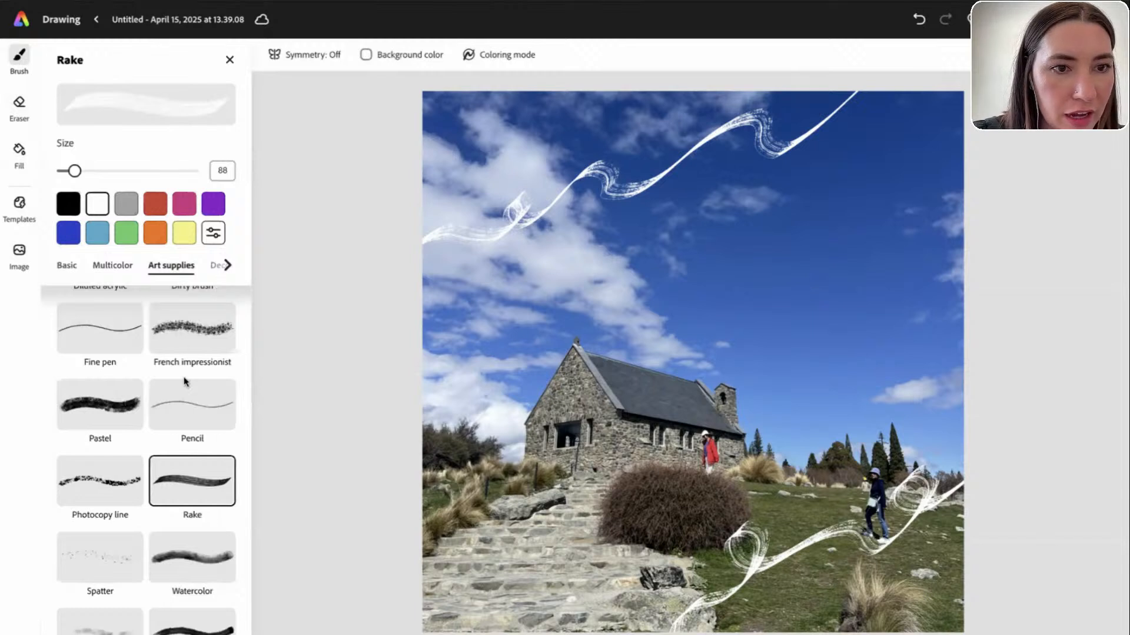
pyautogui.scroll(-2, 184, 388)
pyautogui.scroll(2, 184, 393)
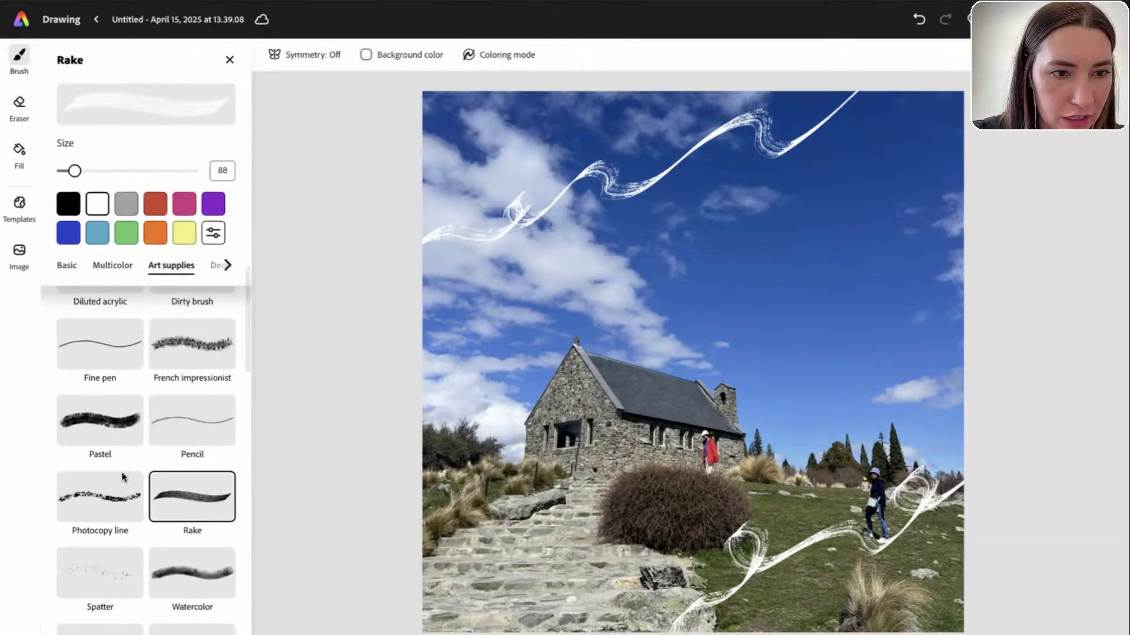
pyautogui.click(94, 503)
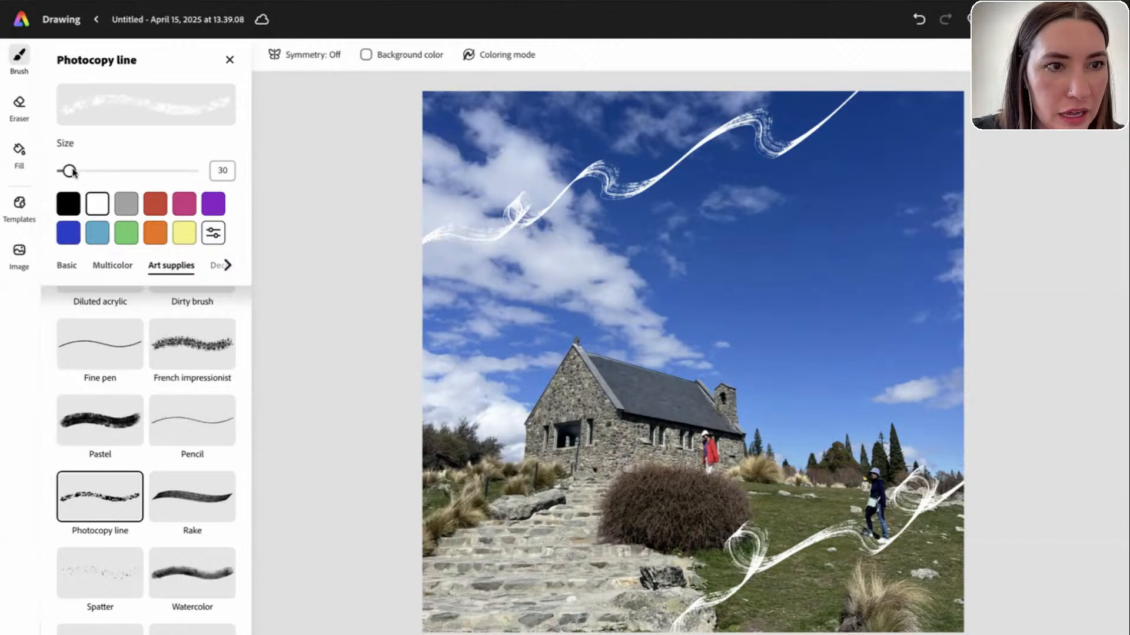
pyautogui.moveTo(73, 172); pyautogui.dragTo(75, 173)
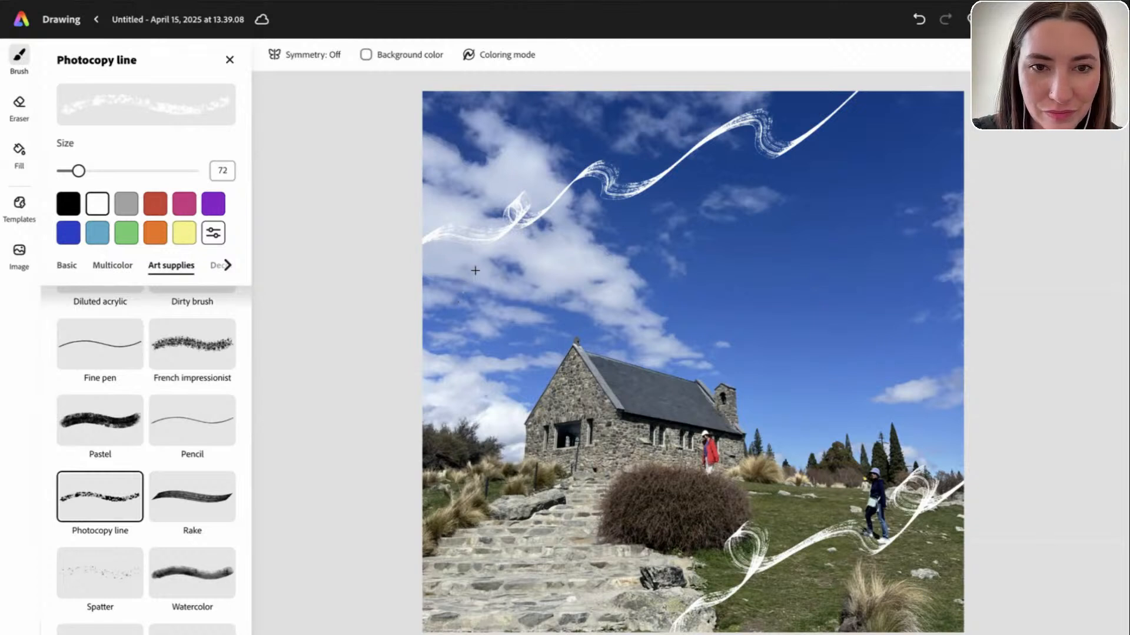
pyautogui.moveTo(474, 270)
pyautogui.mouseDown()
pyautogui.moveTo(473, 318)
pyautogui.moveTo(497, 274)
pyautogui.moveTo(551, 268)
pyautogui.moveTo(568, 288)
pyautogui.moveTo(583, 268)
pyautogui.mouseUp()
pyautogui.hotkey('ctrl', 'z')
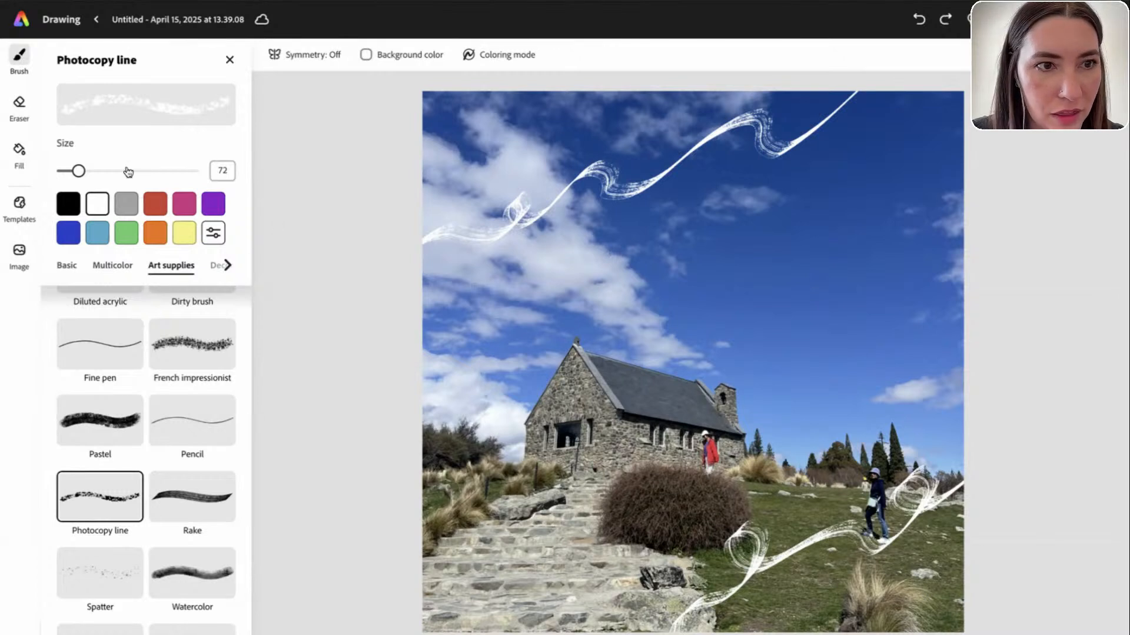
pyautogui.moveTo(79, 171); pyautogui.dragTo(68, 176)
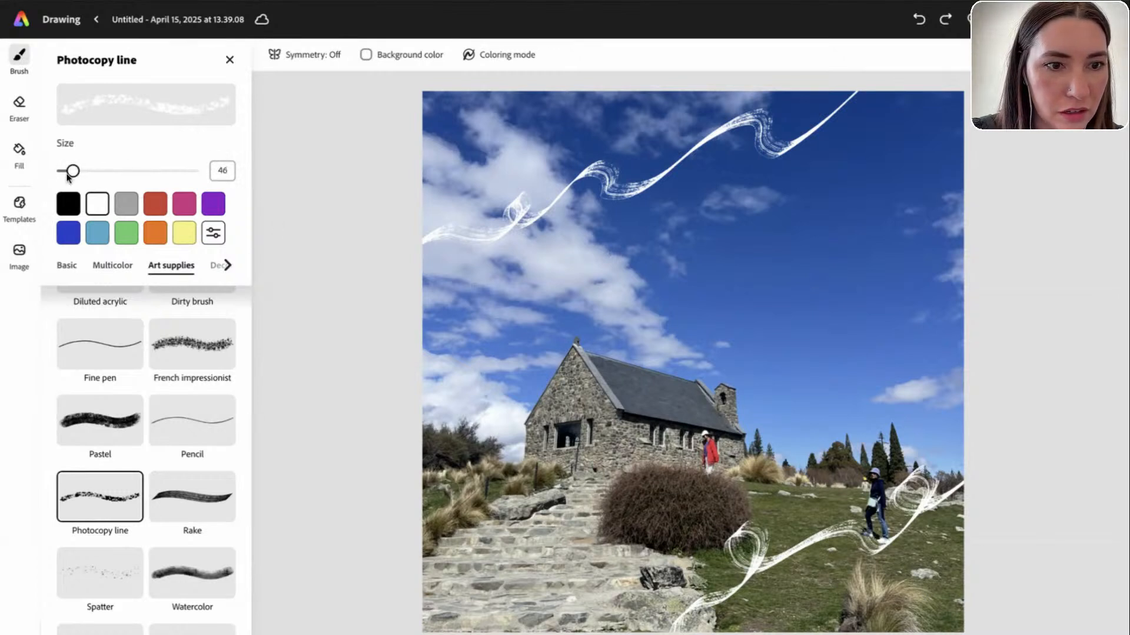
# Try the Pencil brush at size 32 with a stroke in the sky and undo it
pyautogui.click(212, 432)
pyautogui.moveTo(65, 170); pyautogui.dragTo(80, 175)
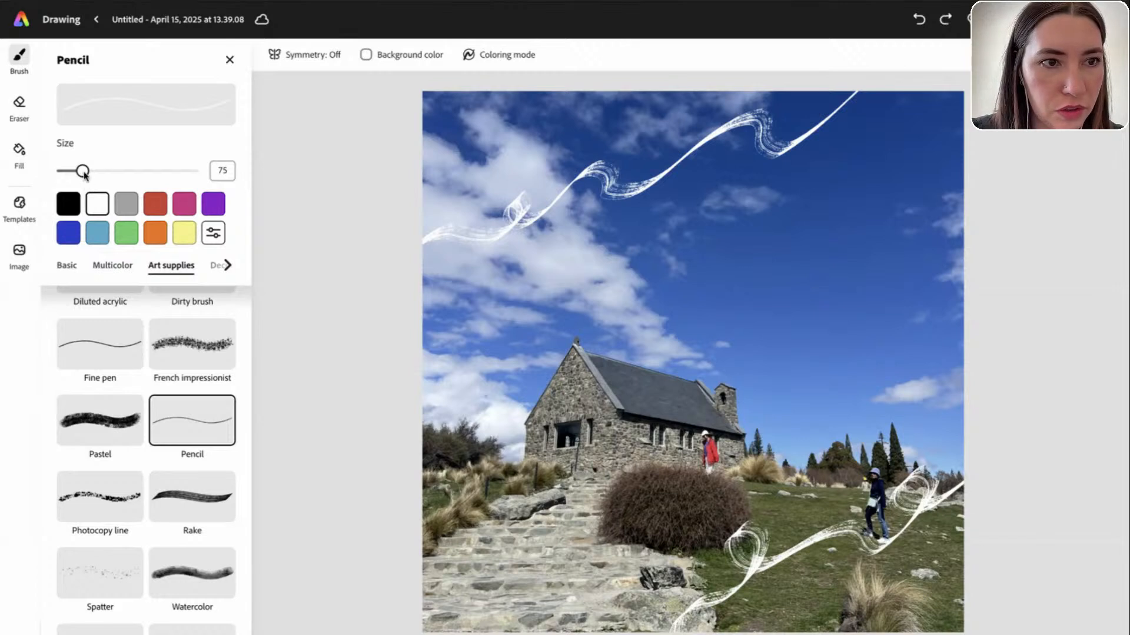
pyautogui.moveTo(84, 175); pyautogui.dragTo(68, 178)
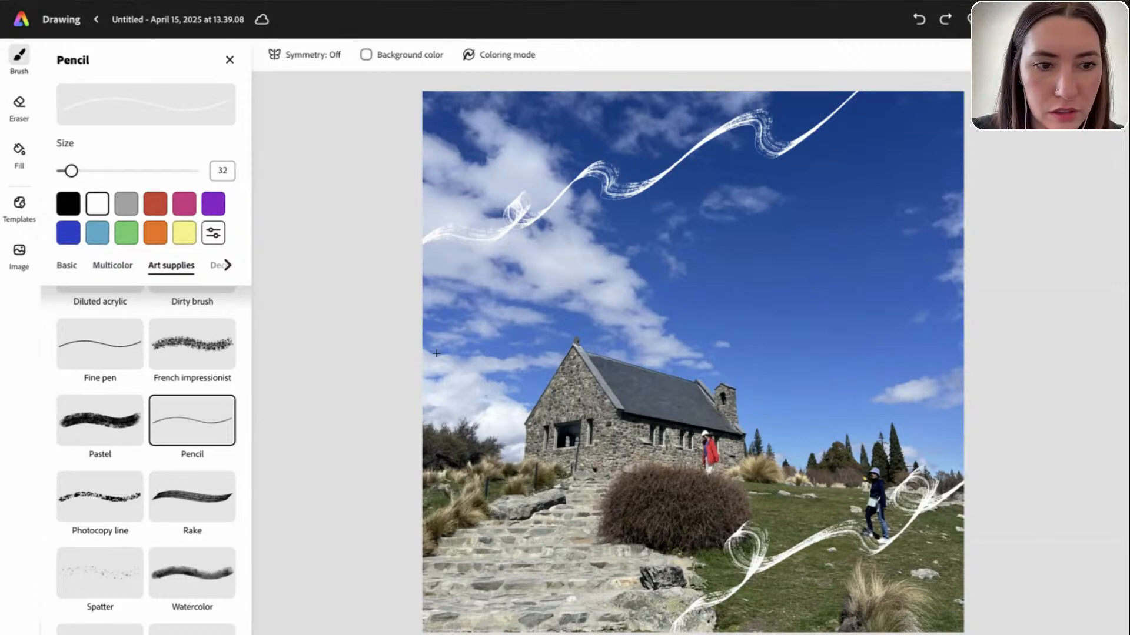
pyautogui.moveTo(487, 288)
pyautogui.mouseDown()
pyautogui.moveTo(505, 259)
pyautogui.moveTo(499, 304)
pyautogui.moveTo(522, 312)
pyautogui.moveTo(543, 269)
pyautogui.moveTo(537, 287)
pyautogui.moveTo(562, 260)
pyautogui.moveTo(564, 293)
pyautogui.moveTo(581, 260)
pyautogui.moveTo(597, 275)
pyautogui.moveTo(603, 258)
pyautogui.moveTo(633, 243)
pyautogui.mouseUp()
pyautogui.hotkey('ctrl', 'z')
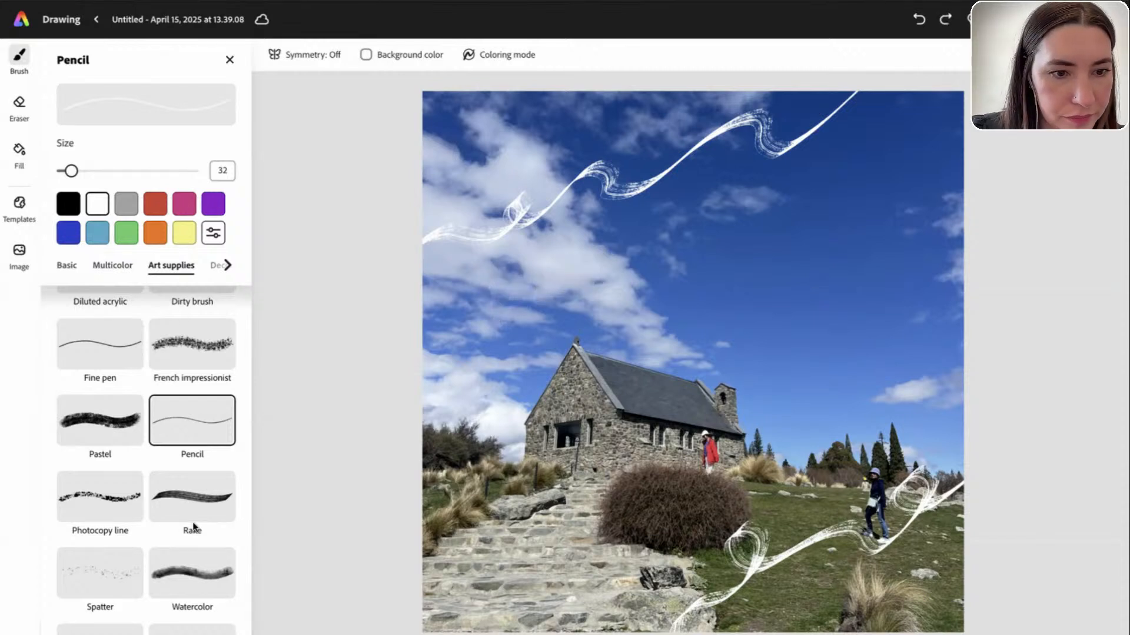
# Try the Pastel brush with a short stroke above the church and undo it
pyautogui.scroll(-1, 194, 528)
pyautogui.click(115, 390)
pyautogui.moveTo(519, 324)
pyautogui.mouseDown()
pyautogui.moveTo(563, 272)
pyautogui.moveTo(566, 309)
pyautogui.mouseUp()
pyautogui.hotkey('ctrl', 'z')
pyautogui.scroll(2, 185, 317)
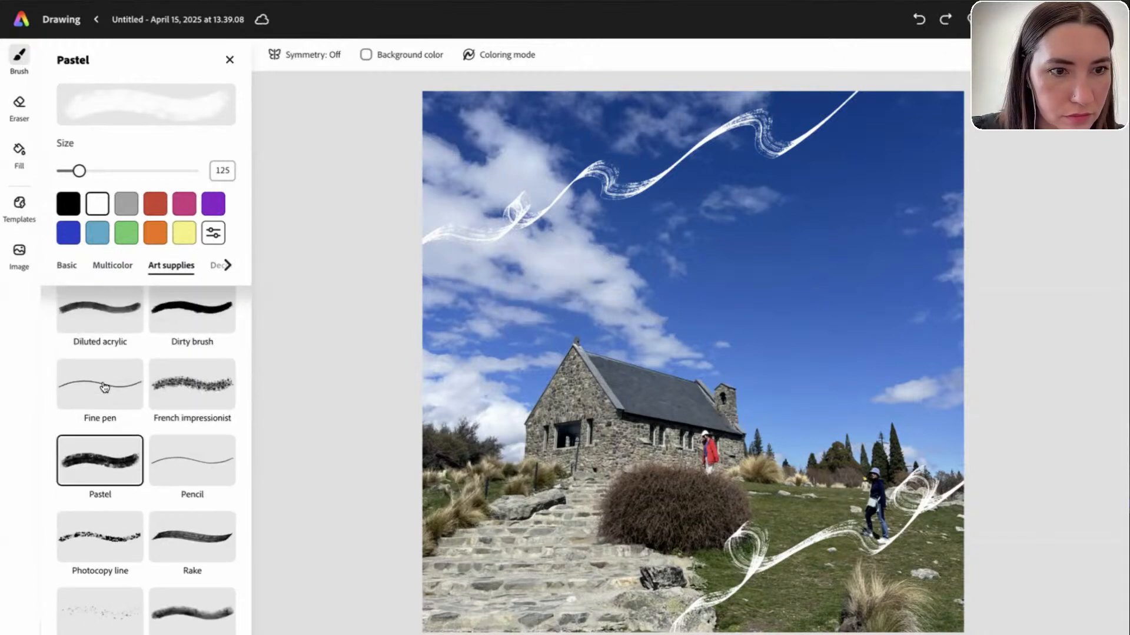
# Try handwriting letters in the sky with the Fine pen brush at size 63 and undo them
pyautogui.click(105, 402)
pyautogui.moveTo(65, 171); pyautogui.dragTo(76, 173)
pyautogui.moveTo(483, 282)
pyautogui.mouseDown()
pyautogui.moveTo(492, 305)
pyautogui.moveTo(509, 274)
pyautogui.moveTo(513, 310)
pyautogui.moveTo(550, 268)
pyautogui.moveTo(606, 266)
pyautogui.mouseUp()
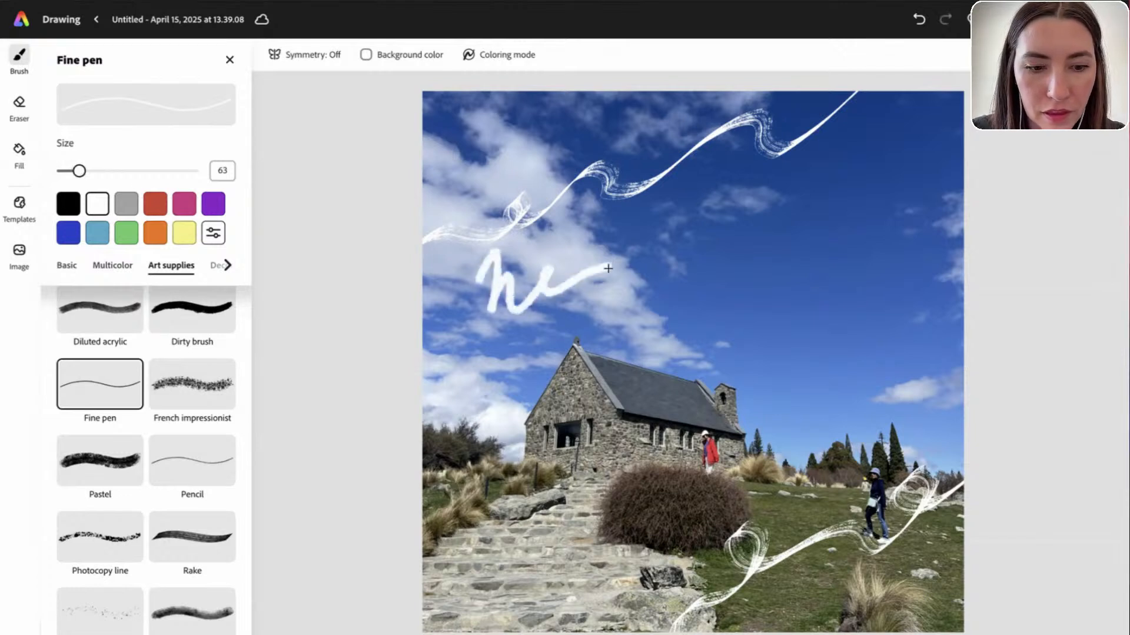
pyautogui.hotkey('ctrl', 'z')
# Handwrite "new zealand" in white across the sky above the church with the Photocopy line brush at size 38
pyautogui.scroll(-2, 177, 406)
pyautogui.scroll(-2, 171, 506)
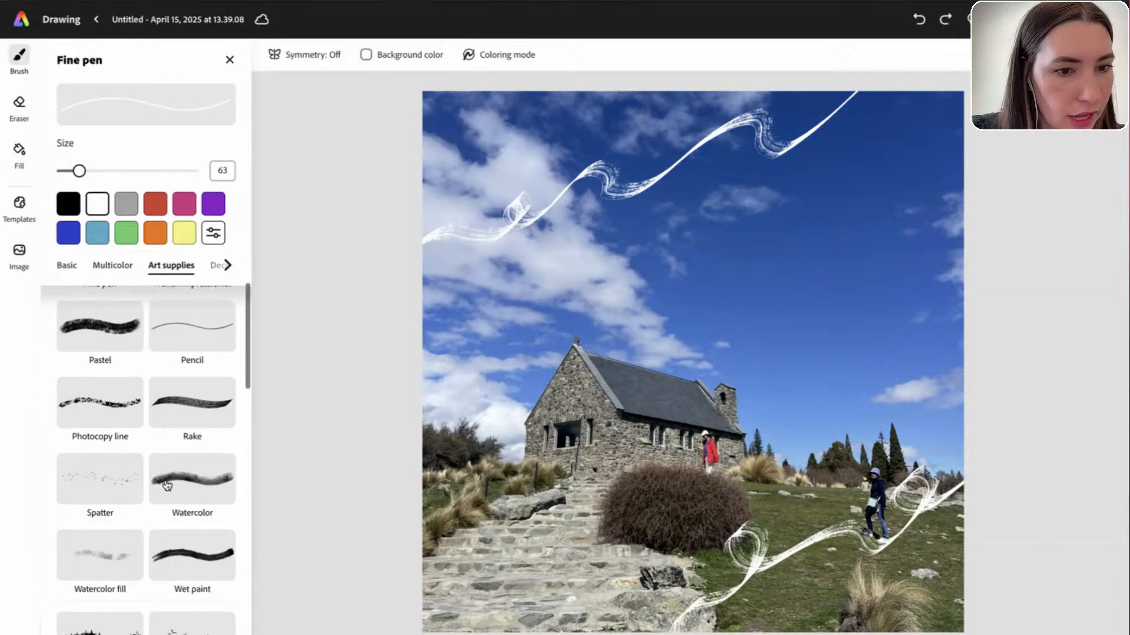
pyautogui.scroll(3, 184, 527)
pyautogui.scroll(2, 184, 524)
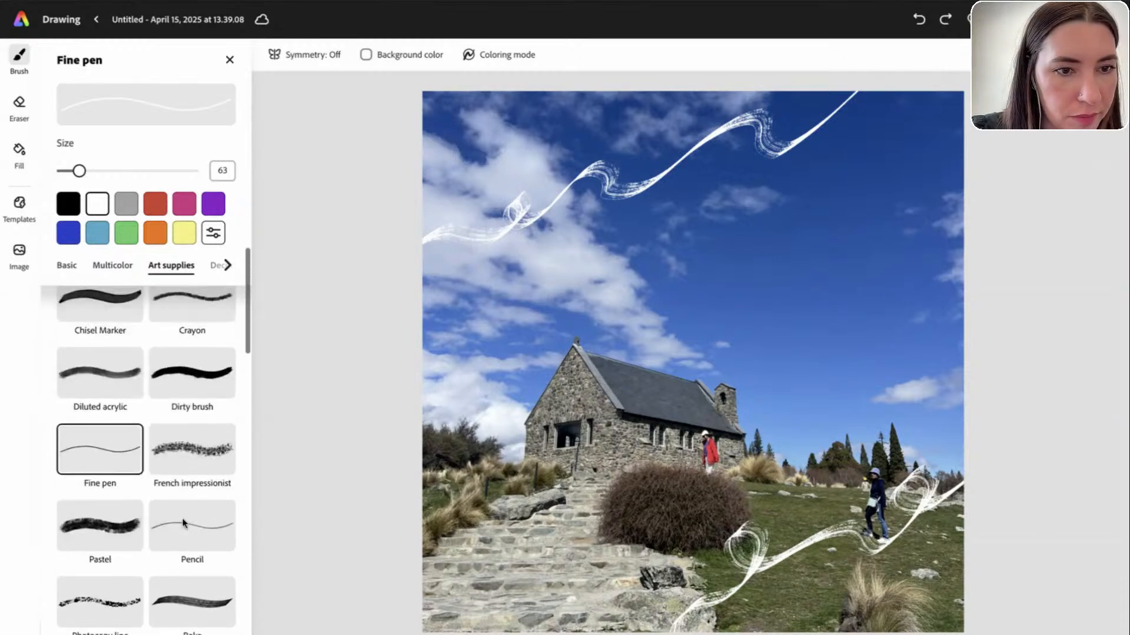
pyautogui.scroll(-1, 189, 549)
pyautogui.click(111, 536)
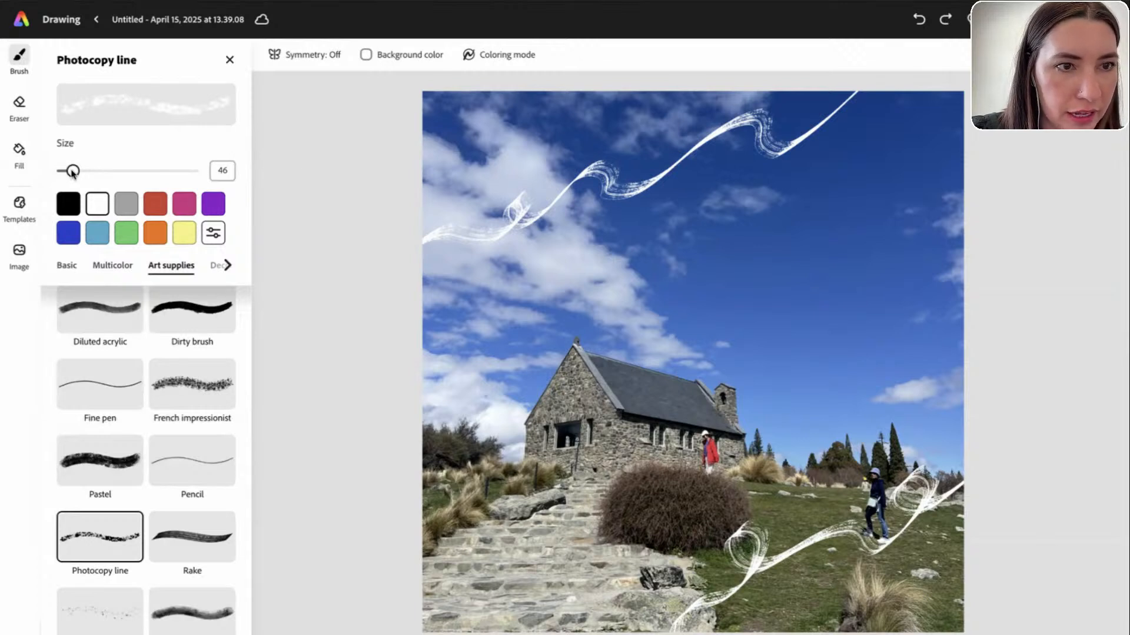
pyautogui.moveTo(72, 172); pyautogui.dragTo(67, 175)
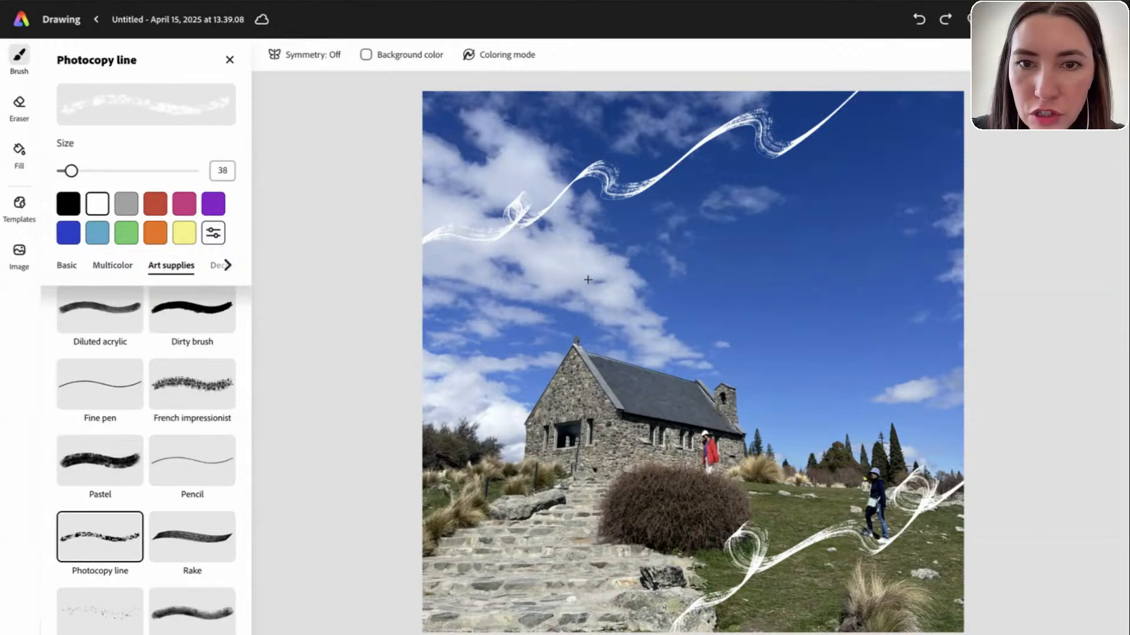
pyautogui.moveTo(528, 258)
pyautogui.mouseDown()
pyautogui.moveTo(536, 296)
pyautogui.moveTo(556, 239)
pyautogui.moveTo(560, 278)
pyautogui.moveTo(576, 243)
pyautogui.moveTo(574, 273)
pyautogui.moveTo(592, 244)
pyautogui.moveTo(592, 273)
pyautogui.moveTo(611, 240)
pyautogui.moveTo(610, 266)
pyautogui.moveTo(658, 223)
pyautogui.moveTo(651, 288)
pyautogui.moveTo(674, 263)
pyautogui.moveTo(676, 320)
pyautogui.moveTo(669, 301)
pyautogui.moveTo(691, 261)
pyautogui.moveTo(686, 277)
pyautogui.moveTo(713, 251)
pyautogui.moveTo(727, 268)
pyautogui.moveTo(729, 221)
pyautogui.moveTo(738, 271)
pyautogui.moveTo(773, 234)
pyautogui.moveTo(776, 261)
pyautogui.moveTo(784, 238)
pyautogui.moveTo(818, 230)
pyautogui.moveTo(798, 240)
pyautogui.moveTo(816, 196)
pyautogui.moveTo(805, 198)
pyautogui.moveTo(879, 258)
pyautogui.moveTo(919, 257)
pyautogui.mouseUp()
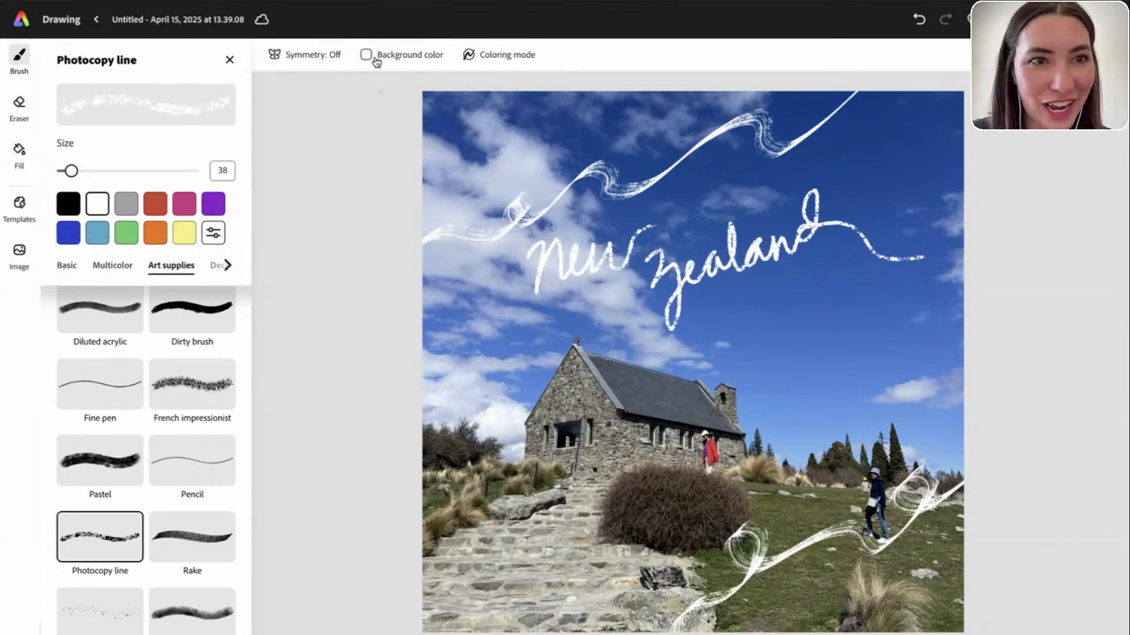
pyautogui.click(229, 59)
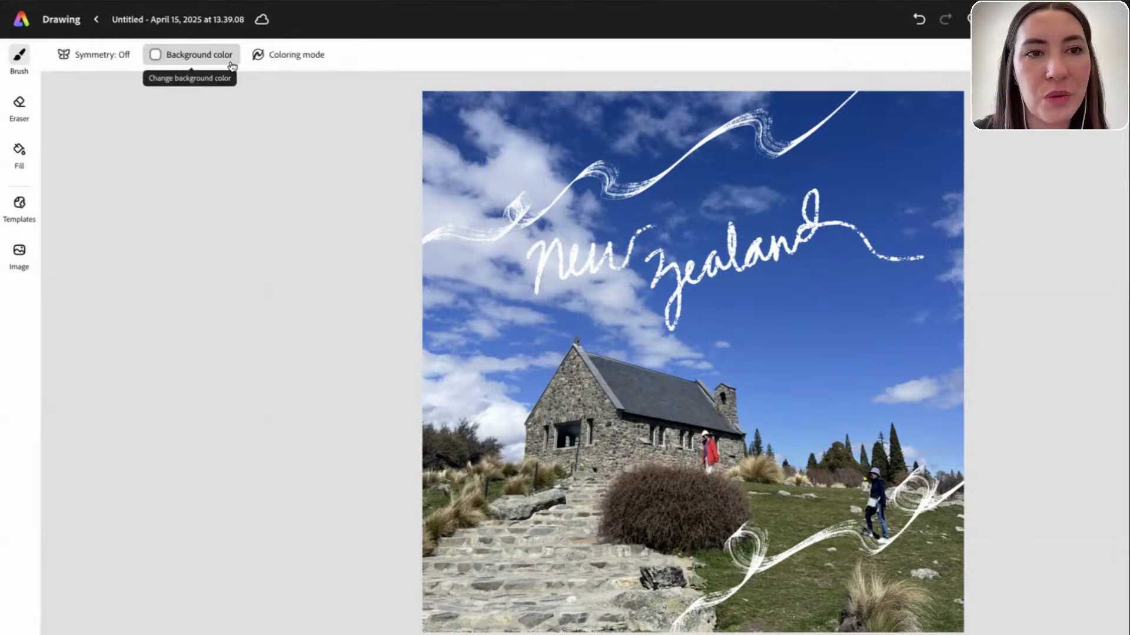
# Erase the end of the flourish trailing the lettering with the Hard round eraser at size 100, and try selecting the Diamond and Spacer erasers
pyautogui.click(19, 104)
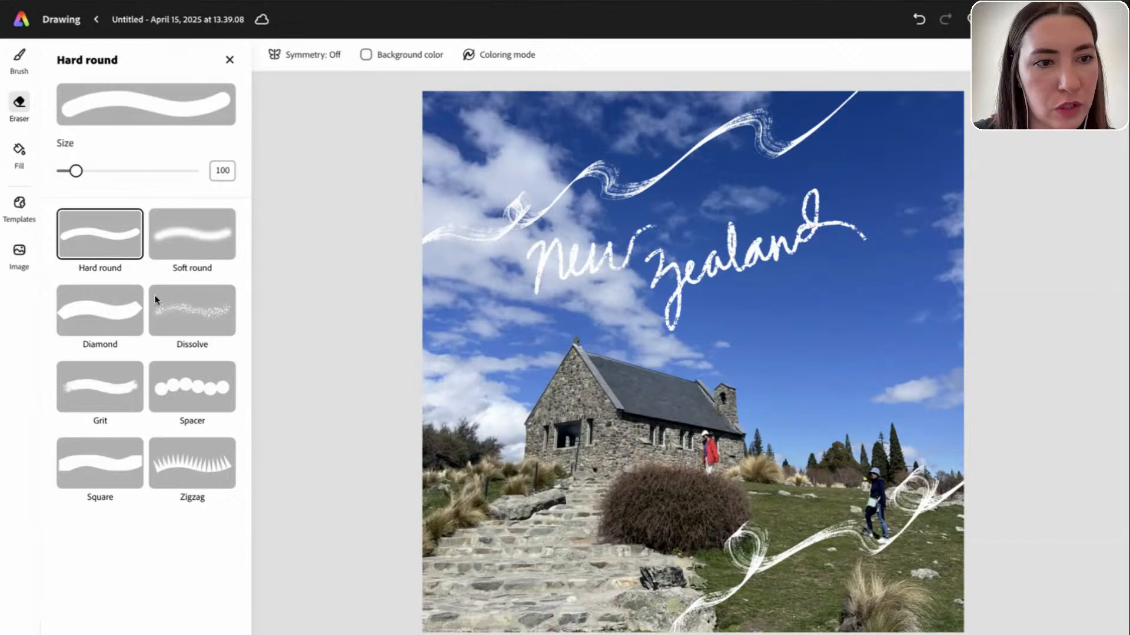
pyautogui.click(121, 313)
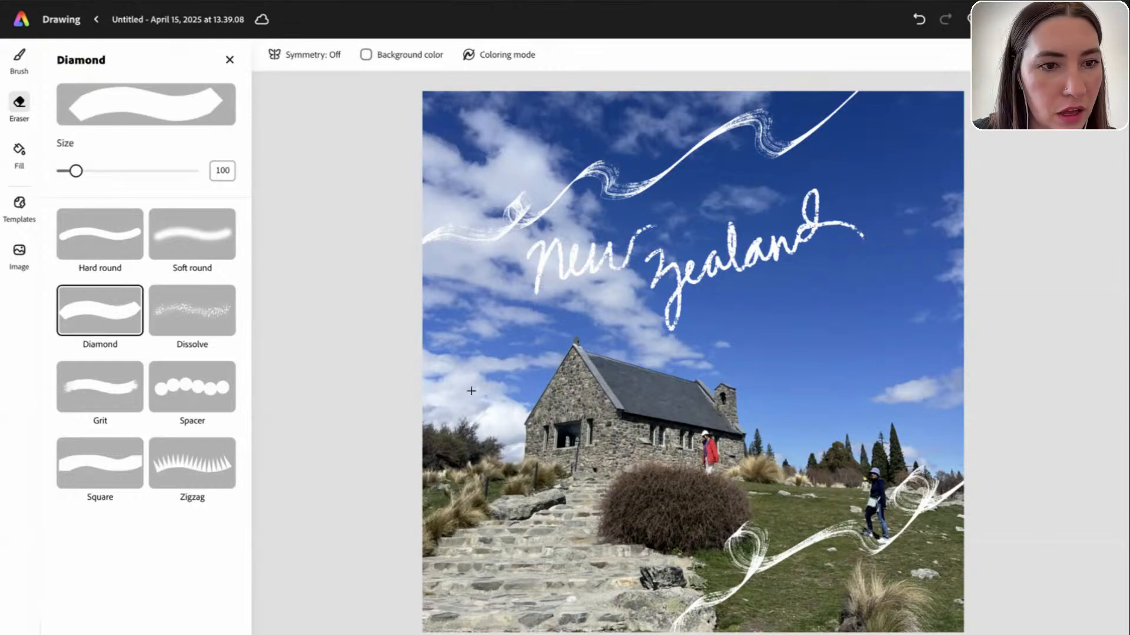
pyautogui.click(197, 395)
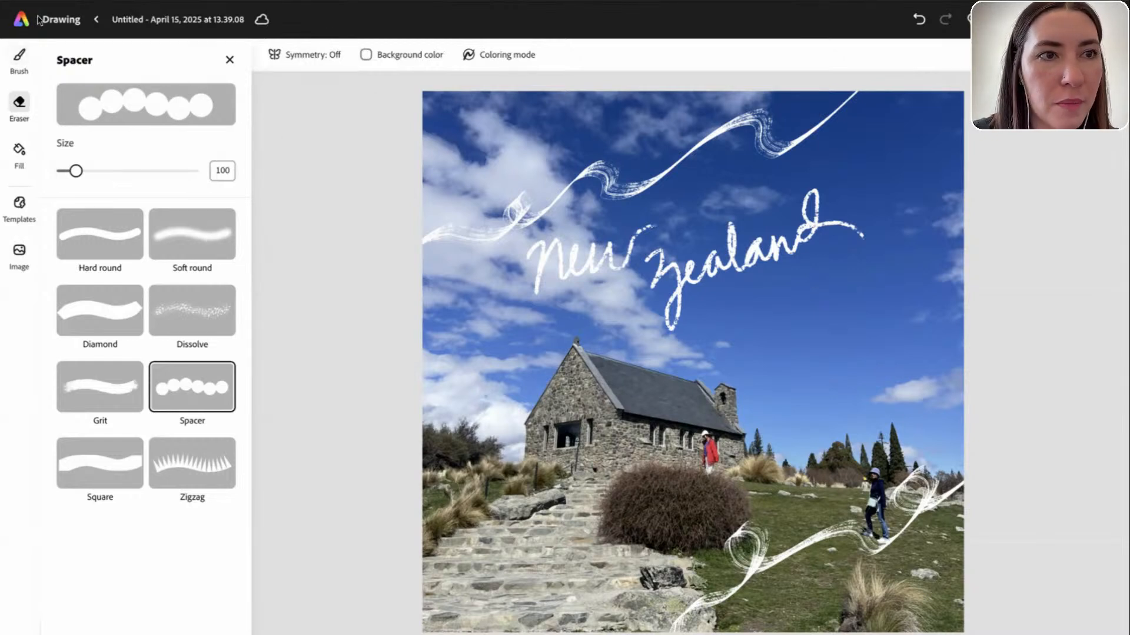
# Rename the drawing file as "new zealand"
pyautogui.click(115, 19)
pyautogui.press('super+a')
pyautogui.write('ne')
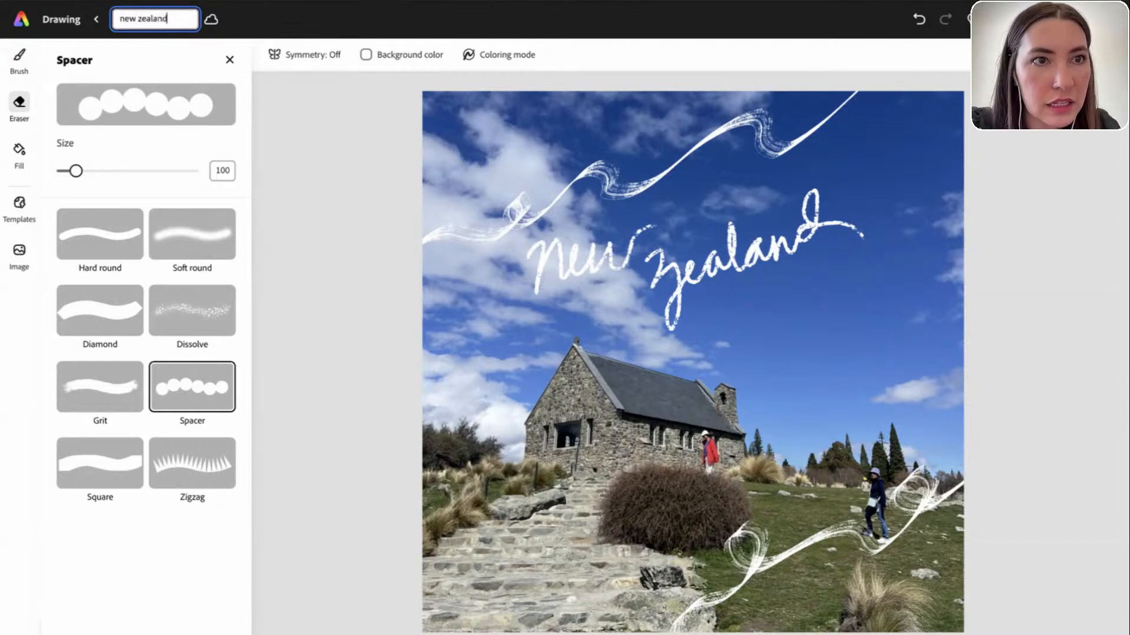
# Commit the drawing file's new name and return to the home page
pyautogui.press('Return')
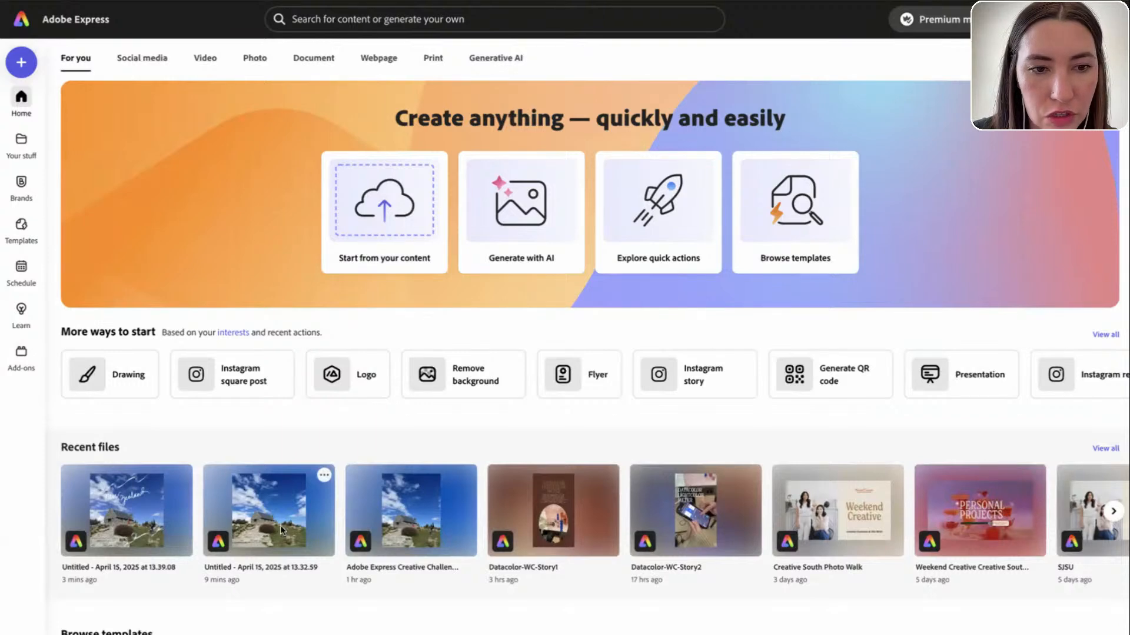
# Try placing the drawing that still contains its photo onto the church photo post, and delete it again
pyautogui.click(280, 530)
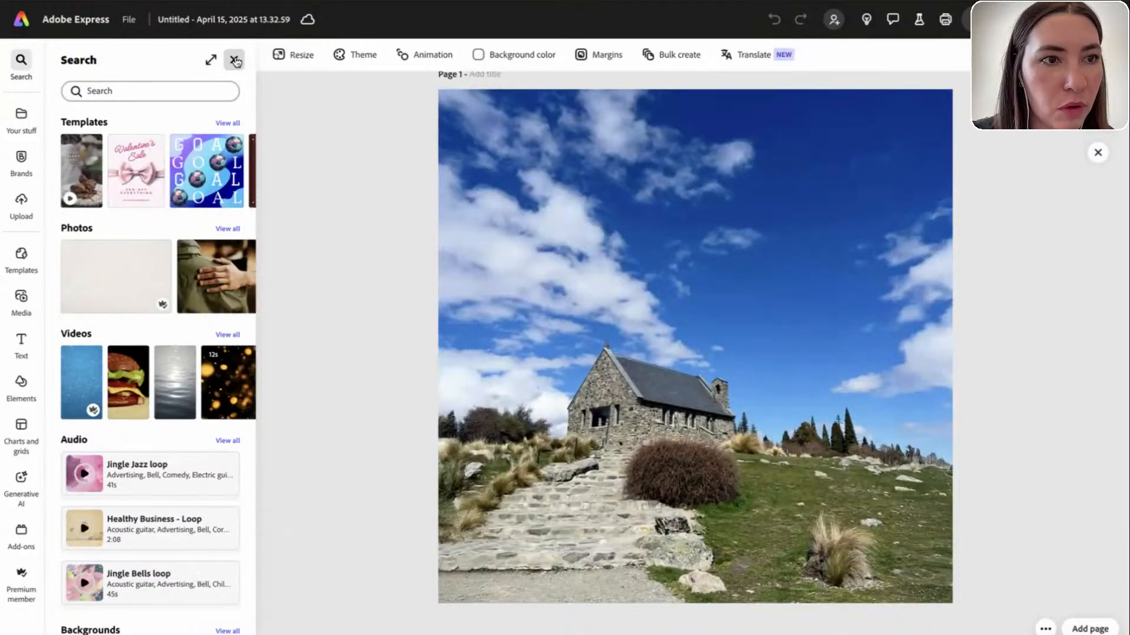
pyautogui.click(21, 115)
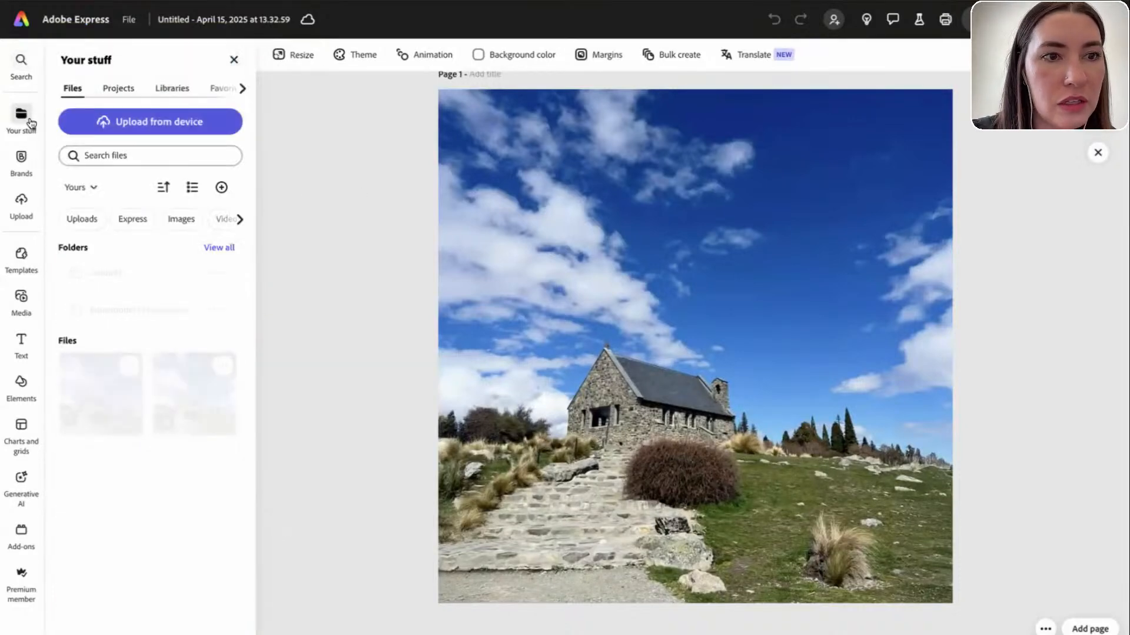
pyautogui.click(100, 388)
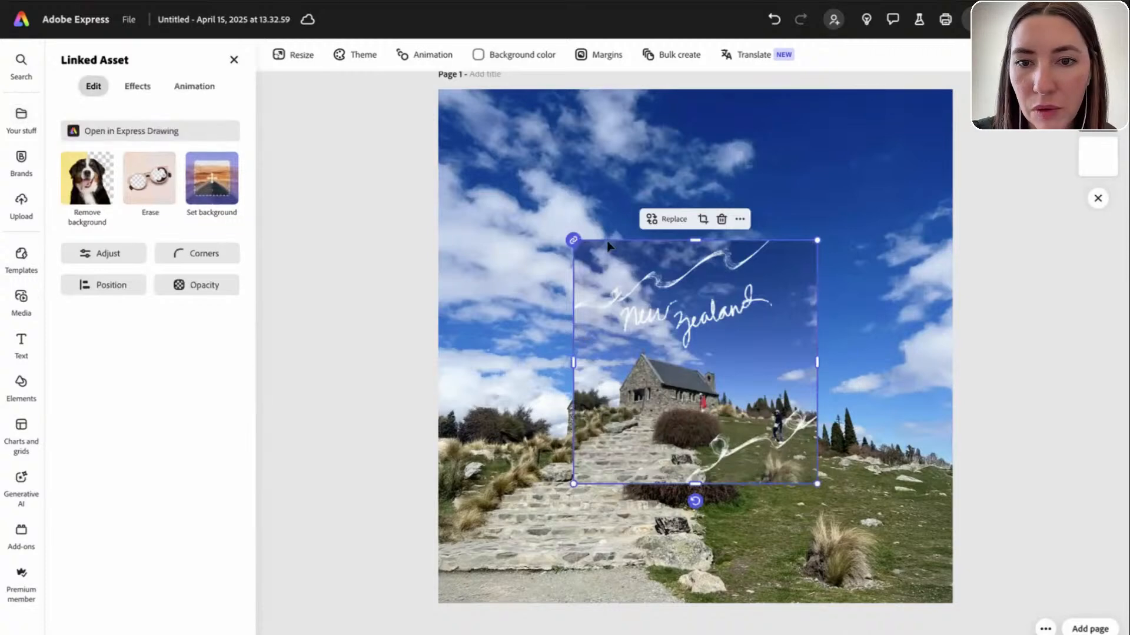
pyautogui.press('Delete')
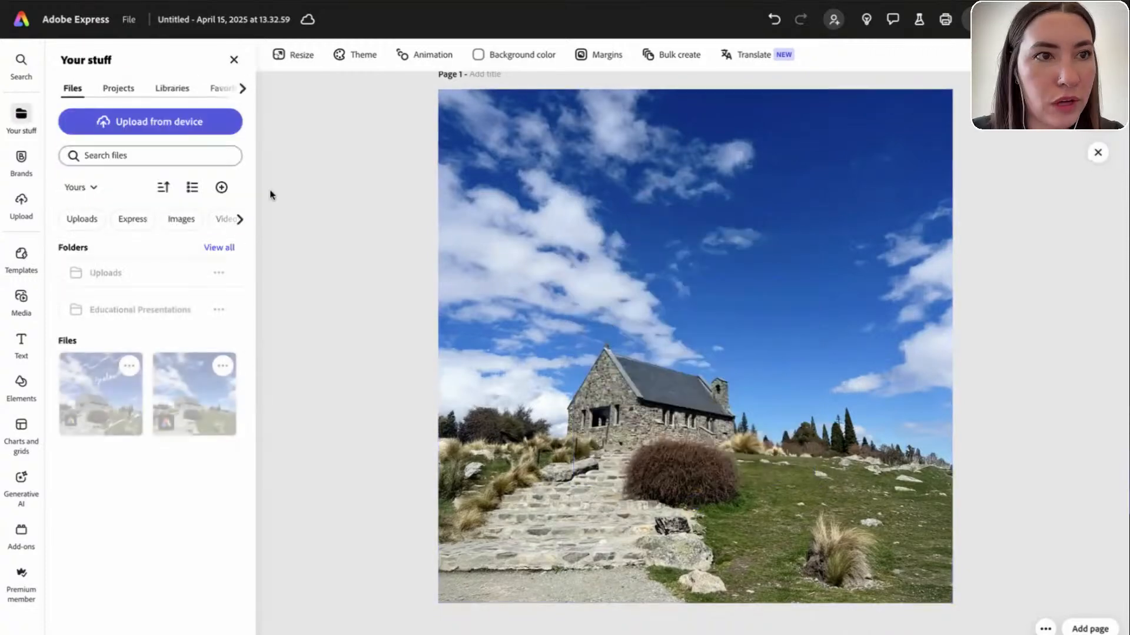
# Reopen the "new zealand" drawing, remove its church photo and set the background color to none
pyautogui.click(34, 21)
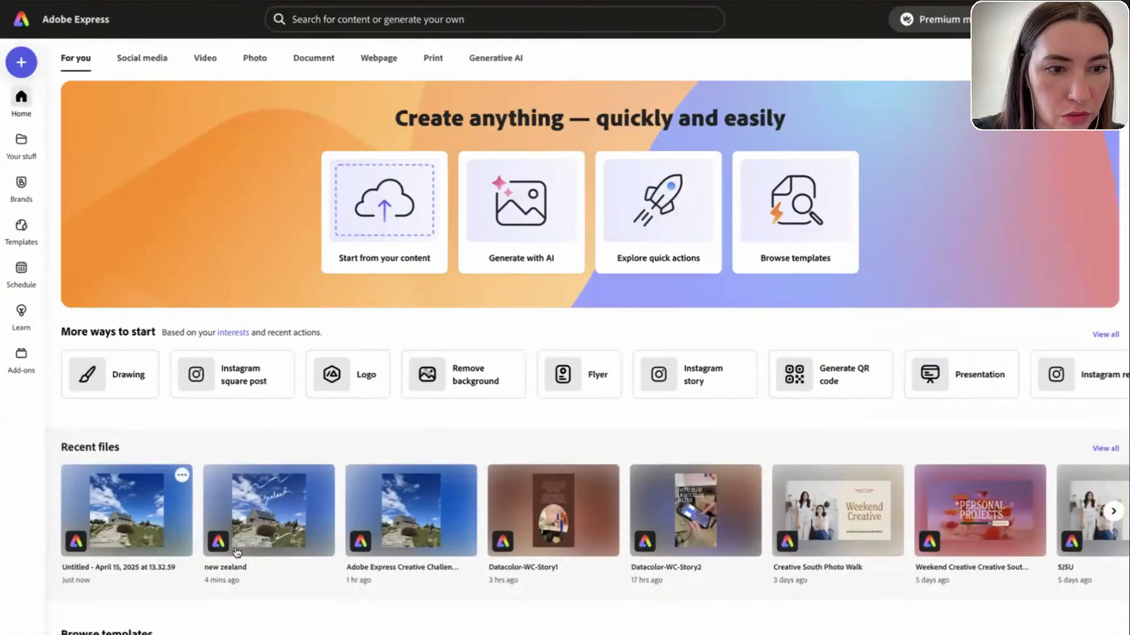
pyautogui.click(279, 538)
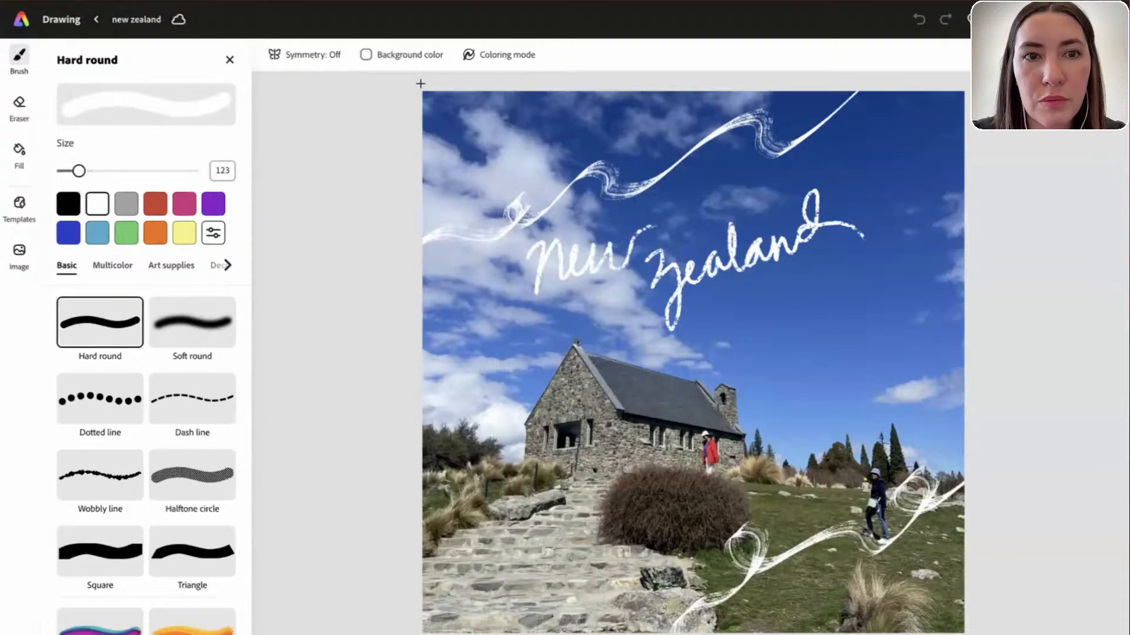
pyautogui.click(18, 257)
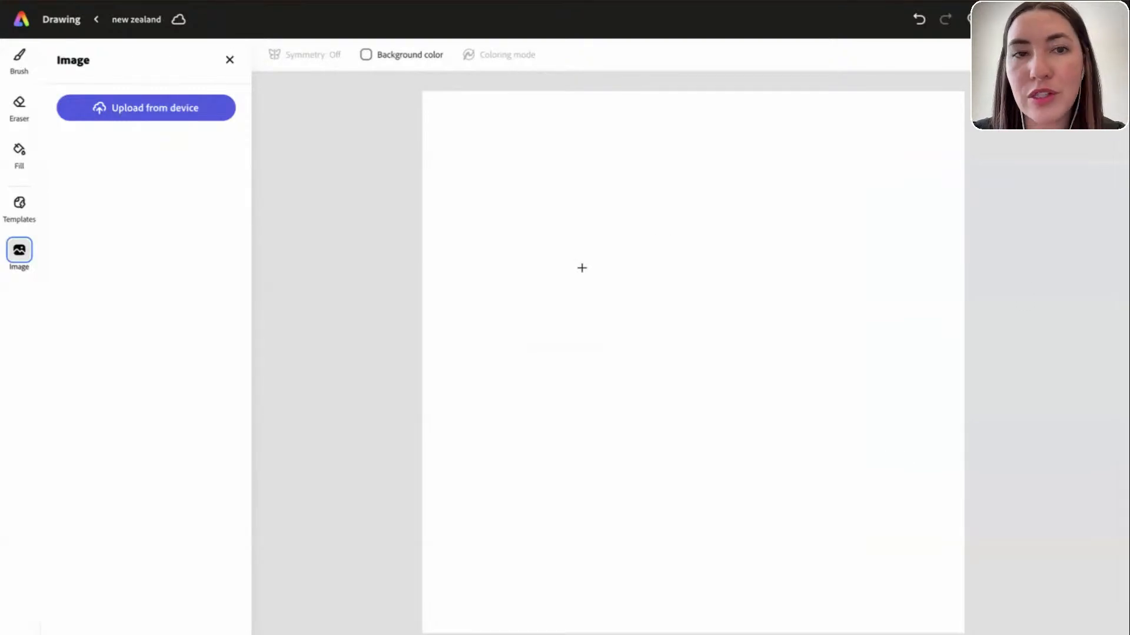
pyautogui.click(390, 54)
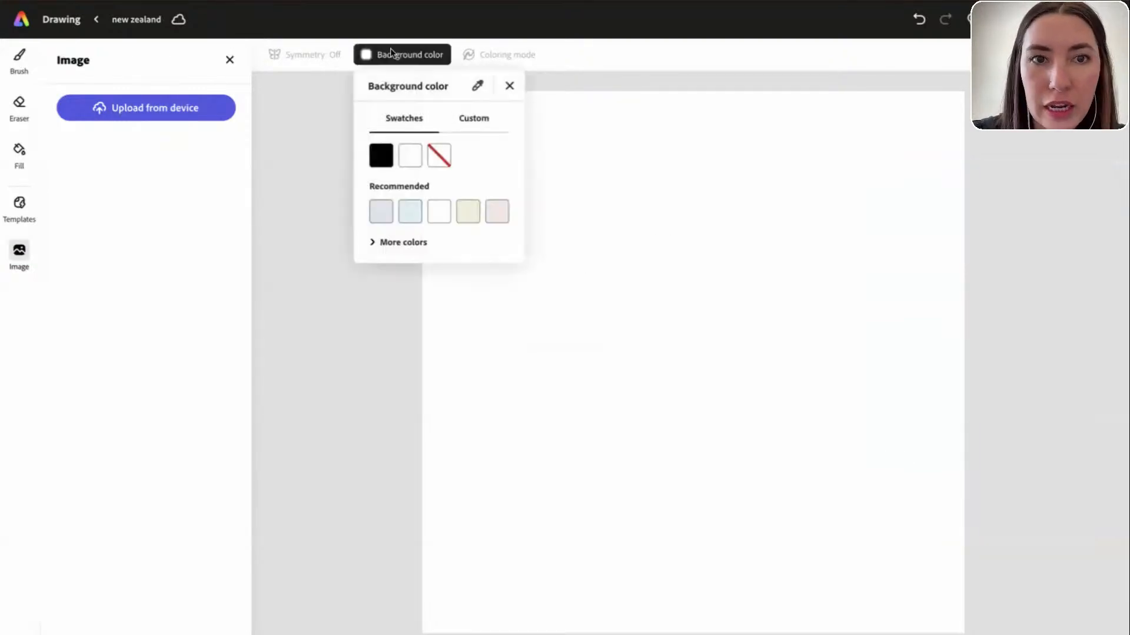
pyautogui.click(439, 157)
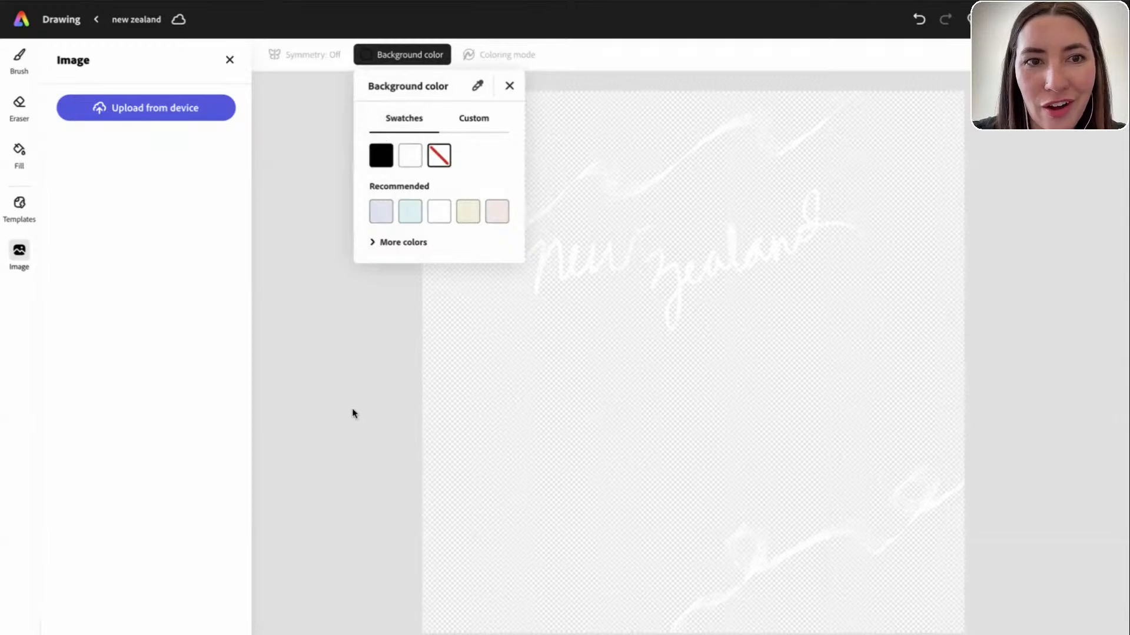
pyautogui.click(229, 22)
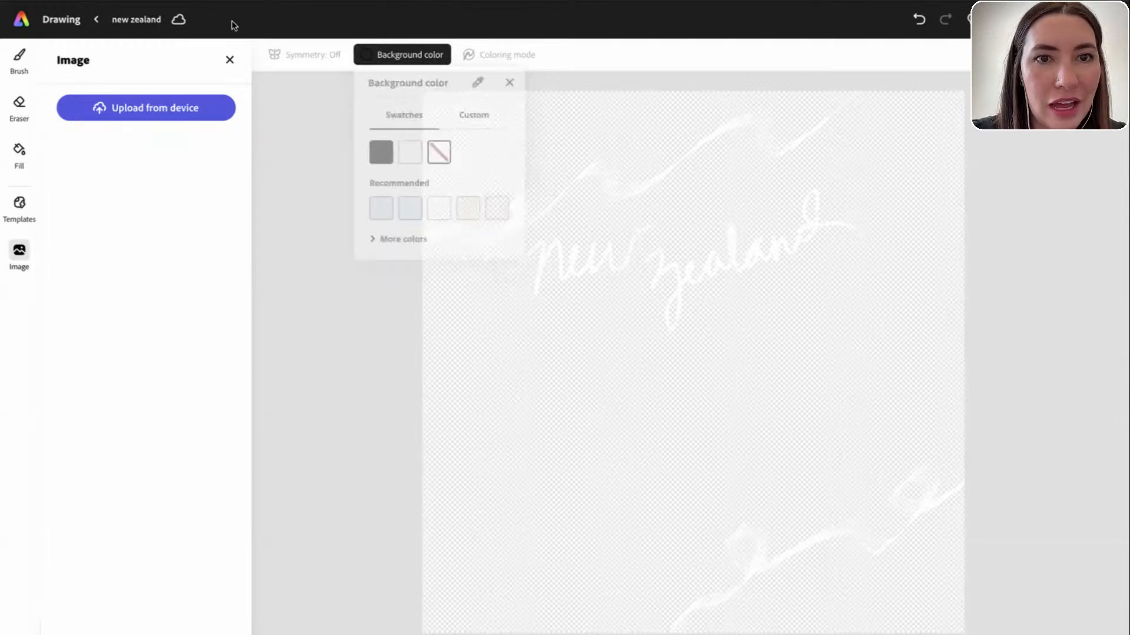
# Place the transparent "new zealand" drawing on the church photo post and enlarge it to cover the whole page
pyautogui.click(22, 19)
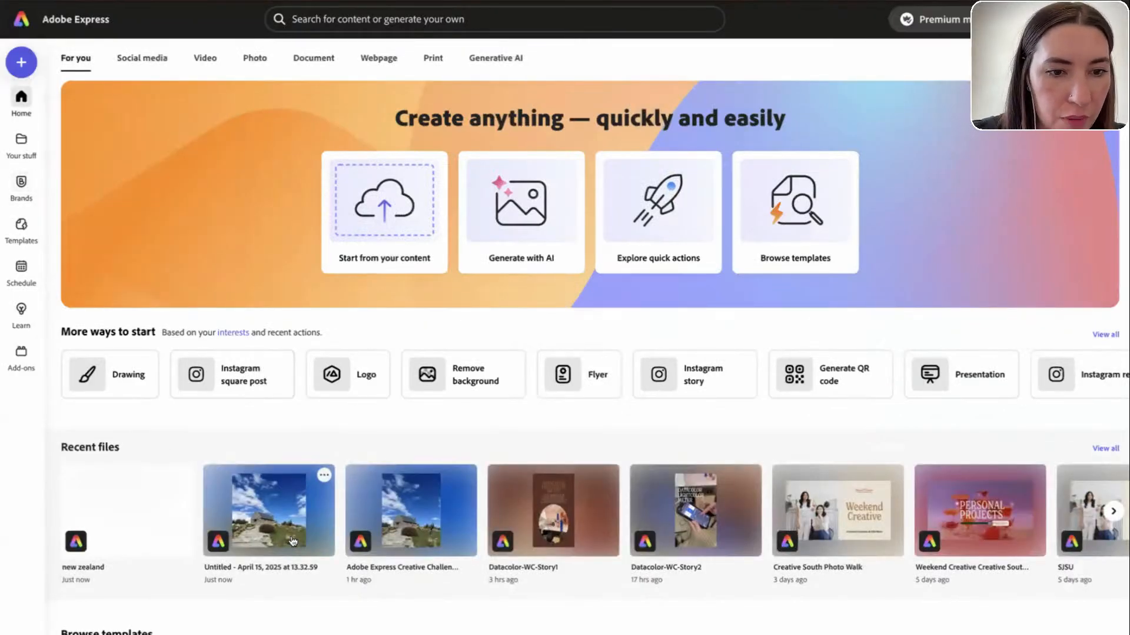
pyautogui.click(293, 541)
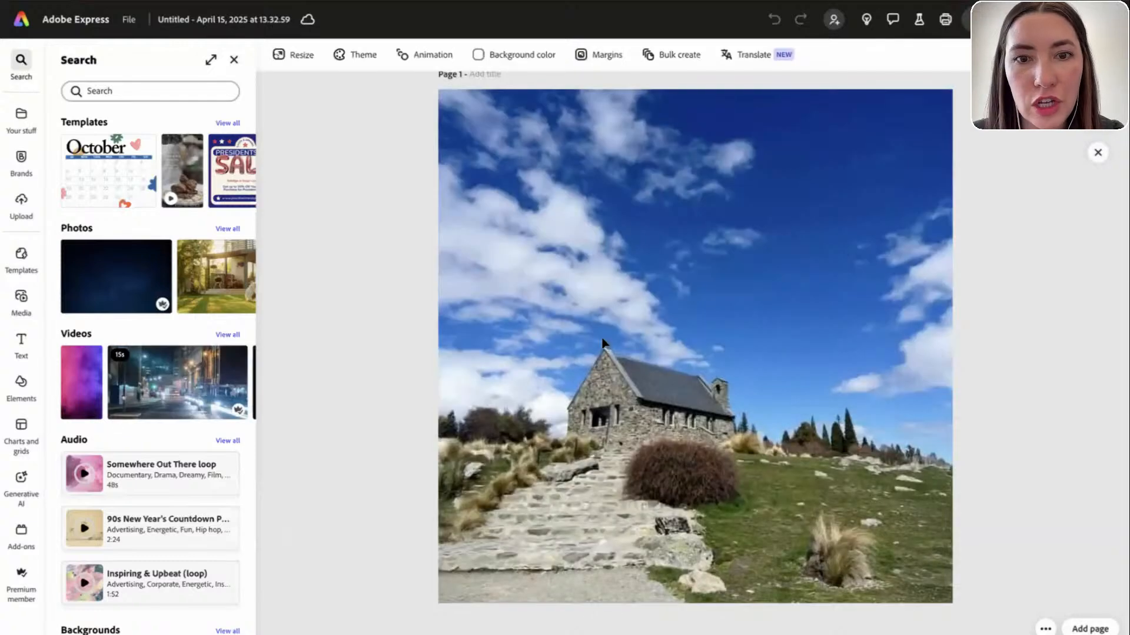
pyautogui.click(19, 122)
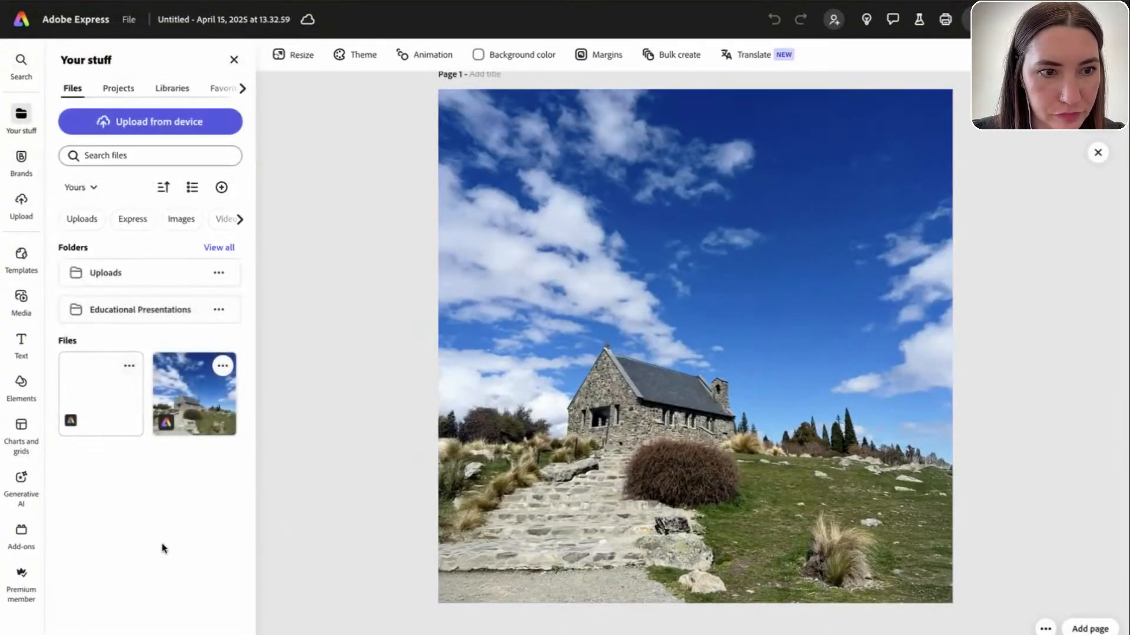
pyautogui.click(106, 397)
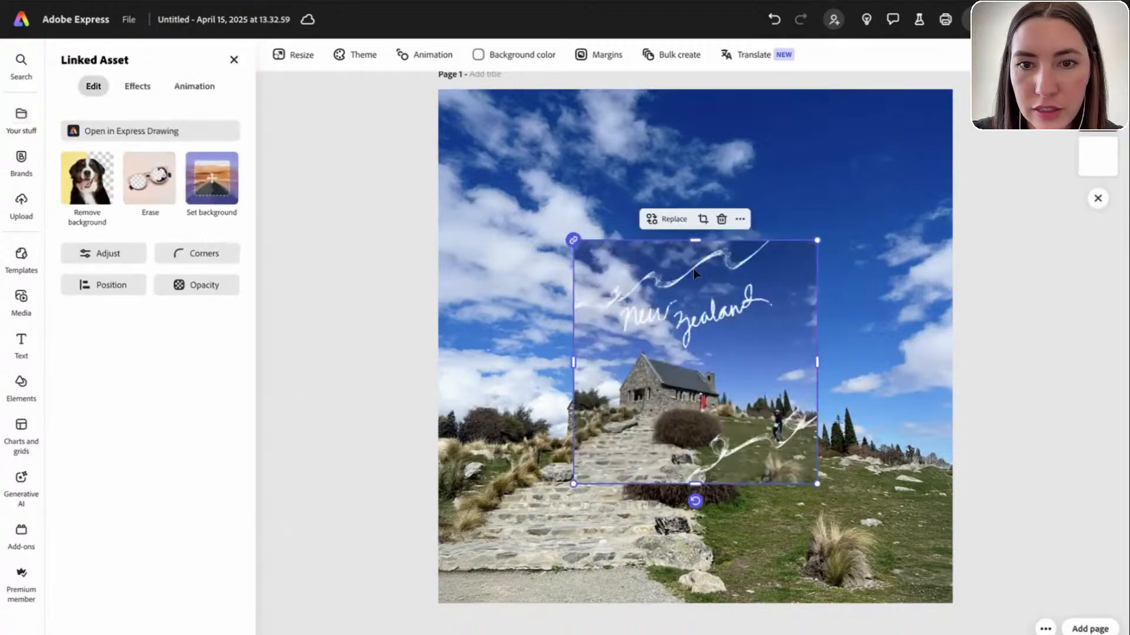
pyautogui.moveTo(574, 362); pyautogui.dragTo(436, 361)
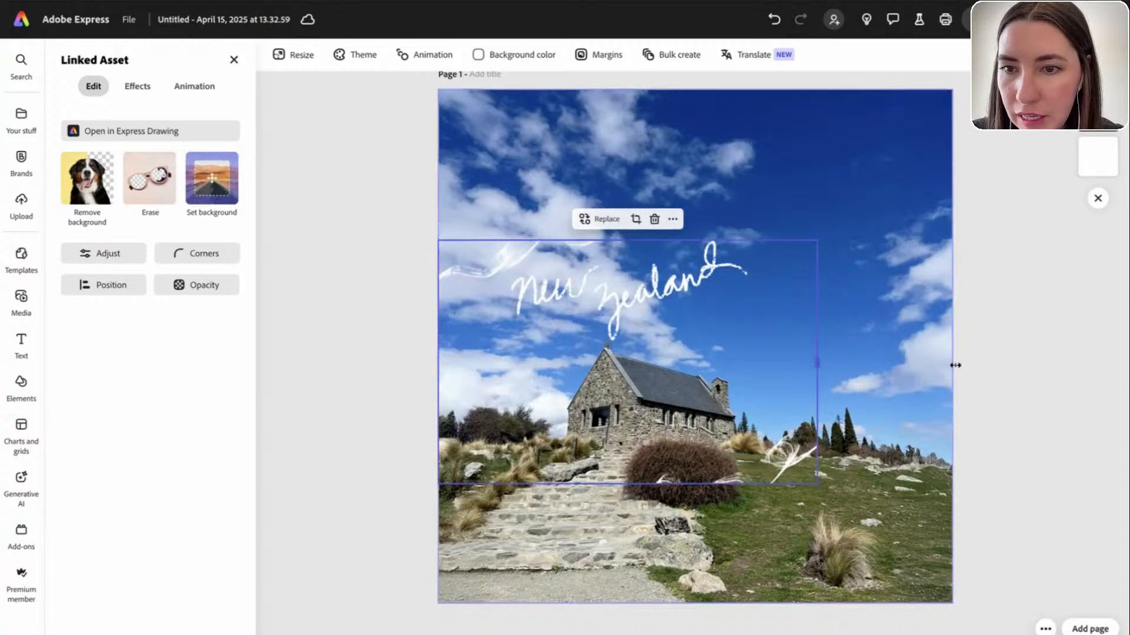
pyautogui.moveTo(955, 366); pyautogui.dragTo(953, 362)
pyautogui.moveTo(694, 497); pyautogui.dragTo(696, 603)
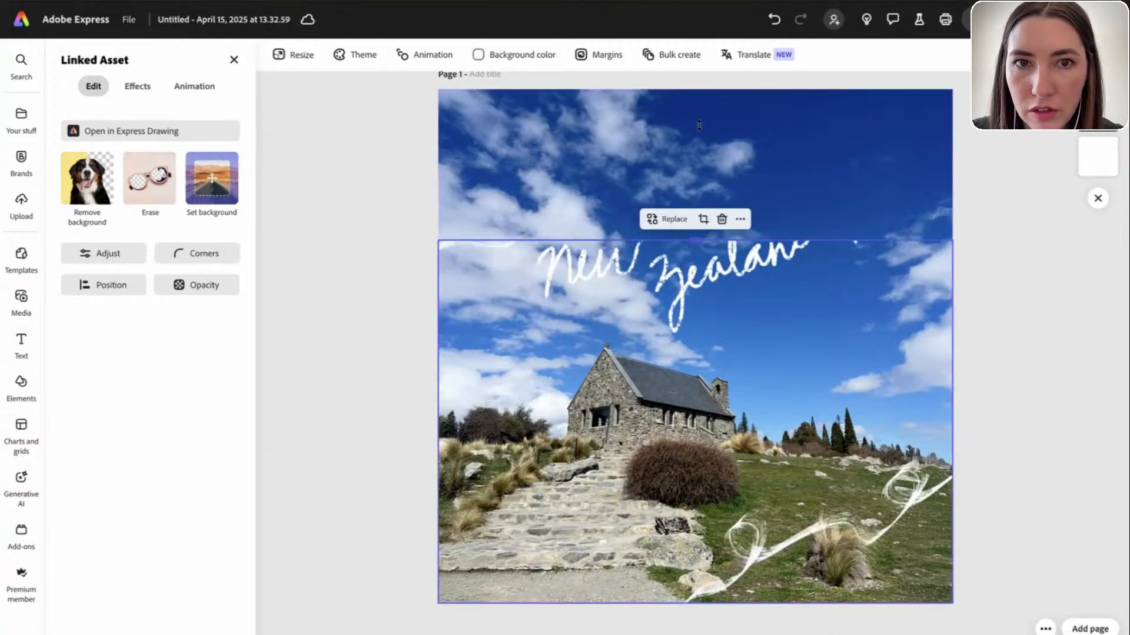
pyautogui.moveTo(699, 125); pyautogui.dragTo(696, 88)
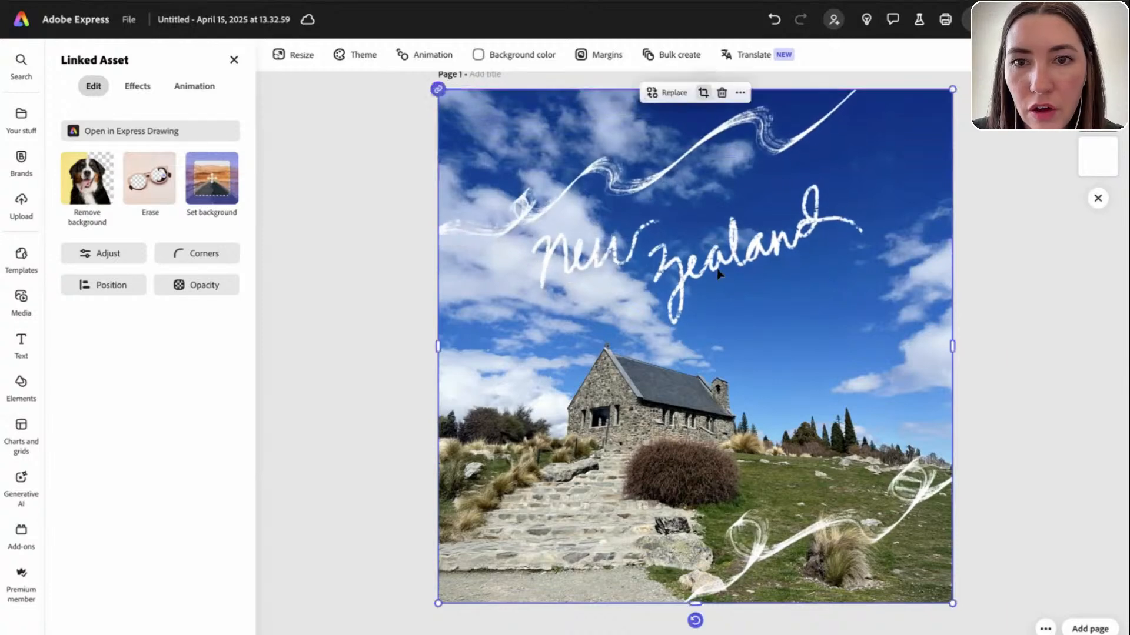
# Try shifting the drawing overlay slightly up and to the left, undo the move and deselect the overlay
pyautogui.moveTo(718, 273); pyautogui.dragTo(710, 265)
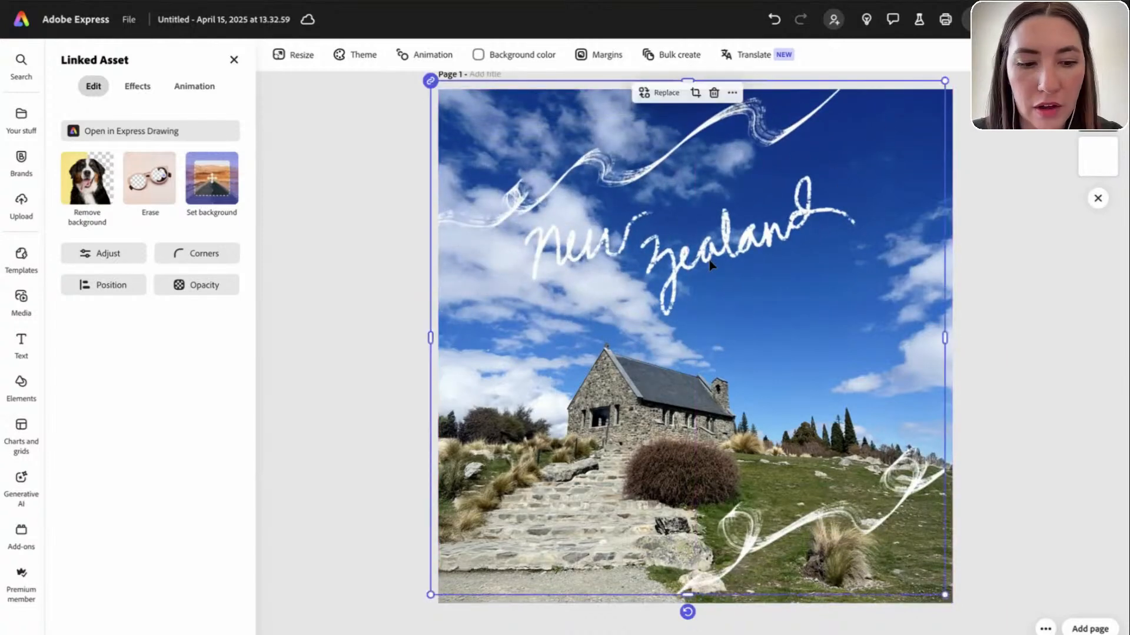
pyautogui.hotkey('ctrl', 'z')
pyautogui.click(1043, 296)
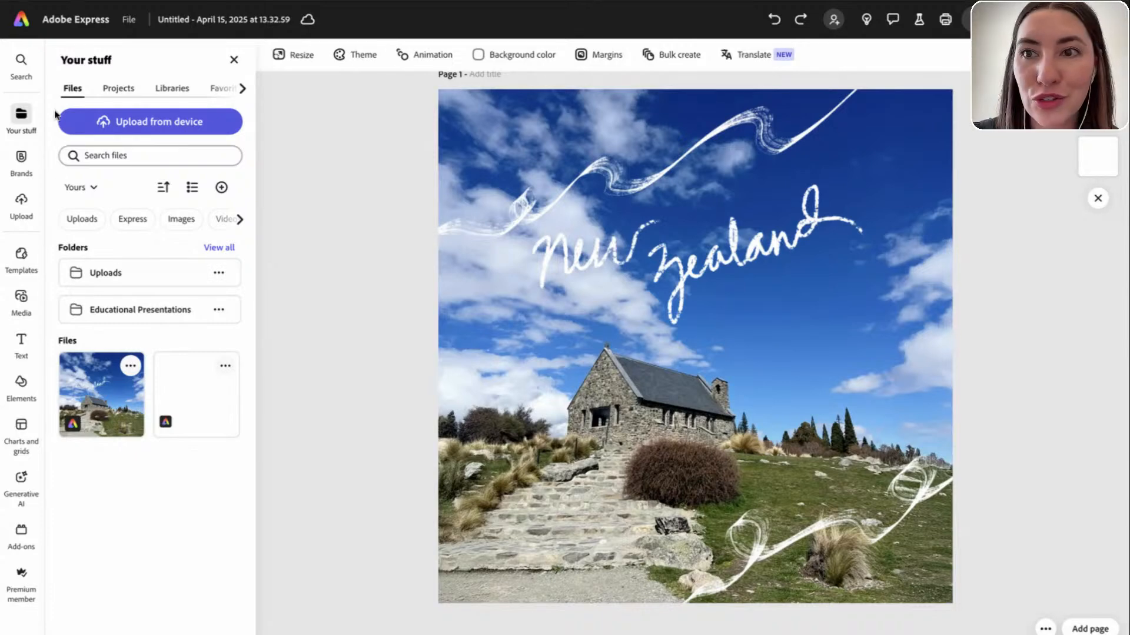
# Create a new file in the square 1:1 format
pyautogui.click(21, 20)
pyautogui.click(22, 62)
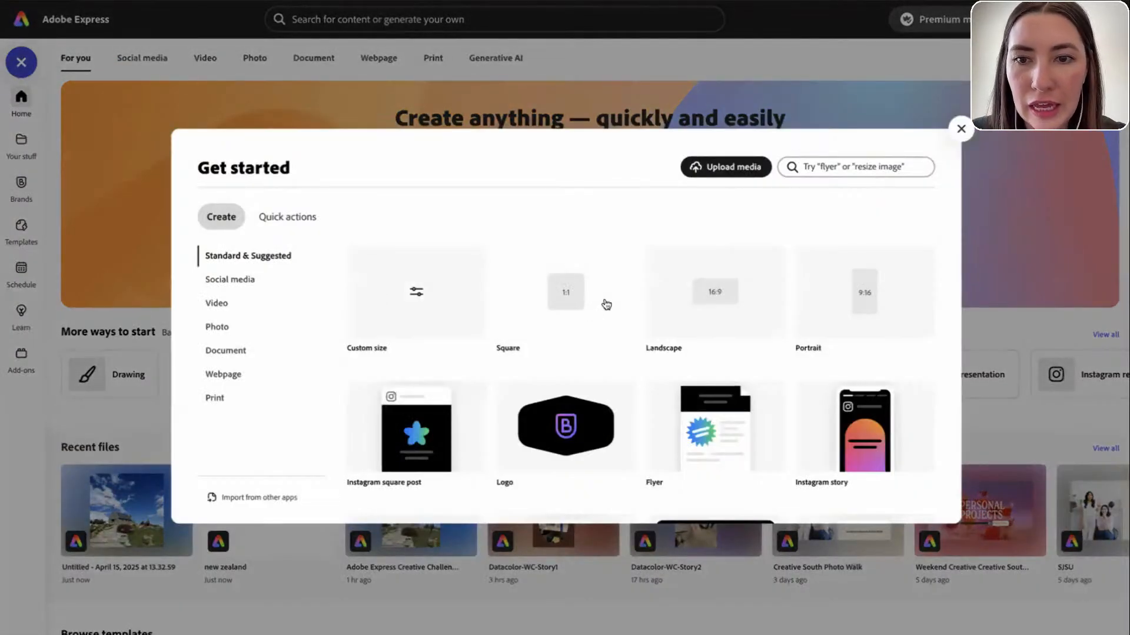
pyautogui.click(420, 294)
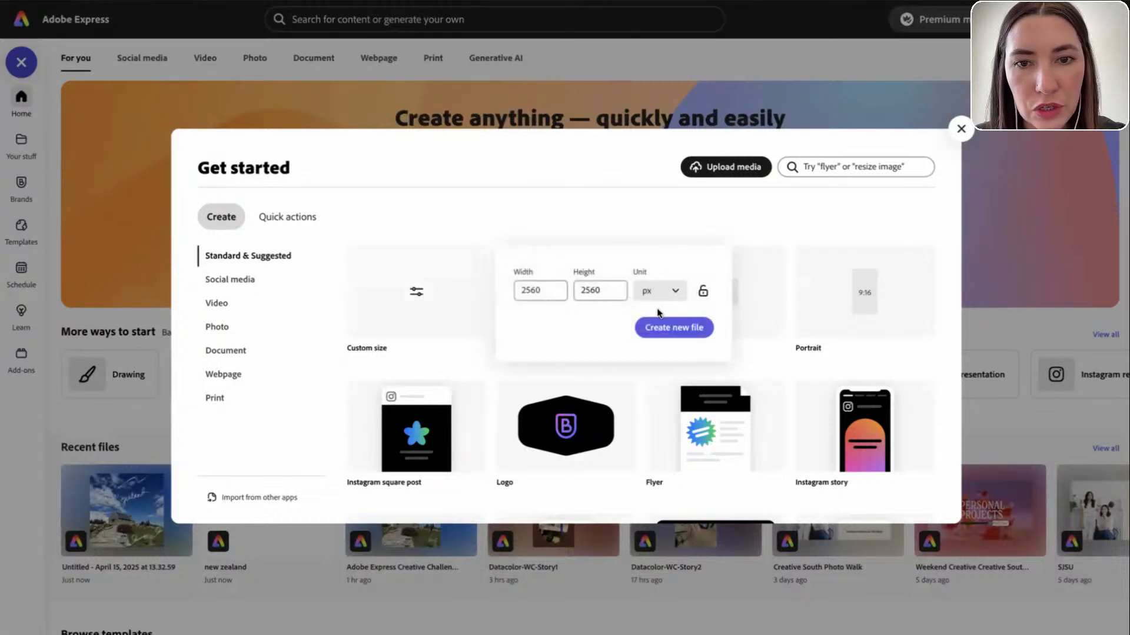
pyautogui.click(561, 220)
pyautogui.click(549, 311)
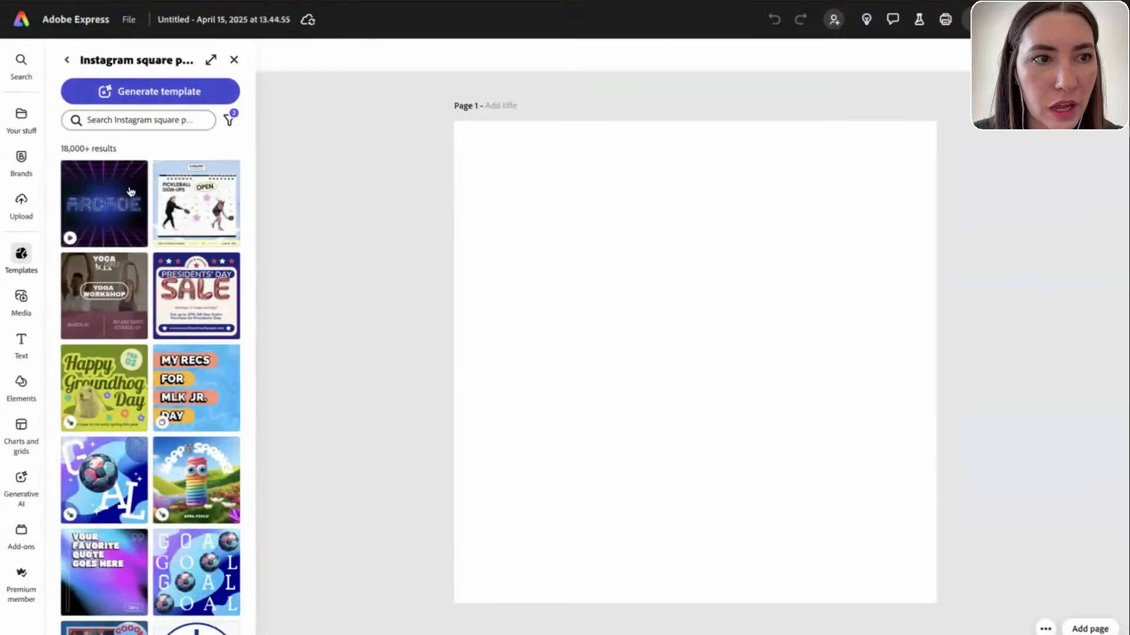
# Add the Lightroom photo of the woman in sunglasses sitting in a beach chair to the blank page
pyautogui.click(26, 116)
pyautogui.click(240, 90)
pyautogui.click(218, 89)
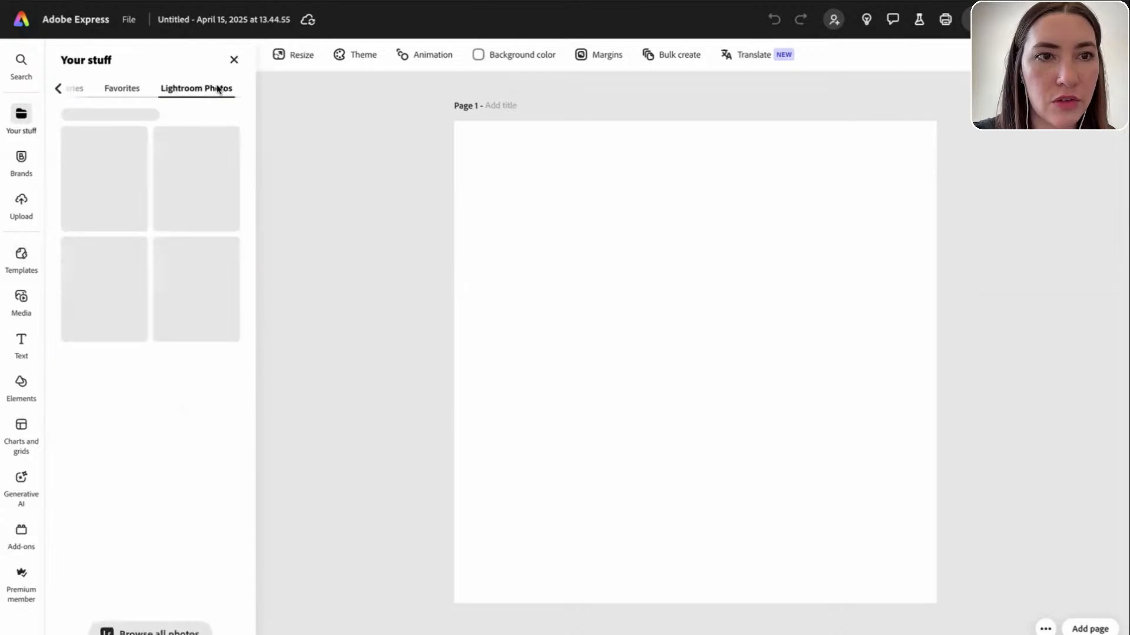
pyautogui.scroll(-5, 209, 330)
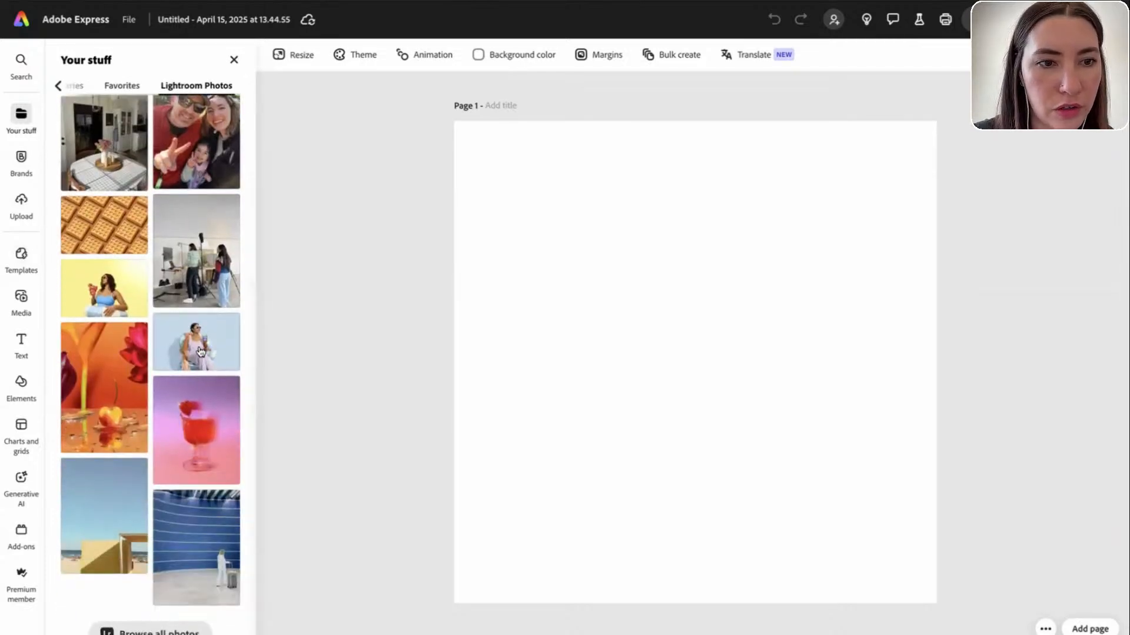
pyautogui.click(200, 351)
# Extend the beach chair photo to all four edges of the square page and deselect it
pyautogui.moveTo(512, 360); pyautogui.dragTo(457, 363)
pyautogui.moveTo(878, 360); pyautogui.dragTo(937, 371)
pyautogui.moveTo(703, 244); pyautogui.dragTo(694, 120)
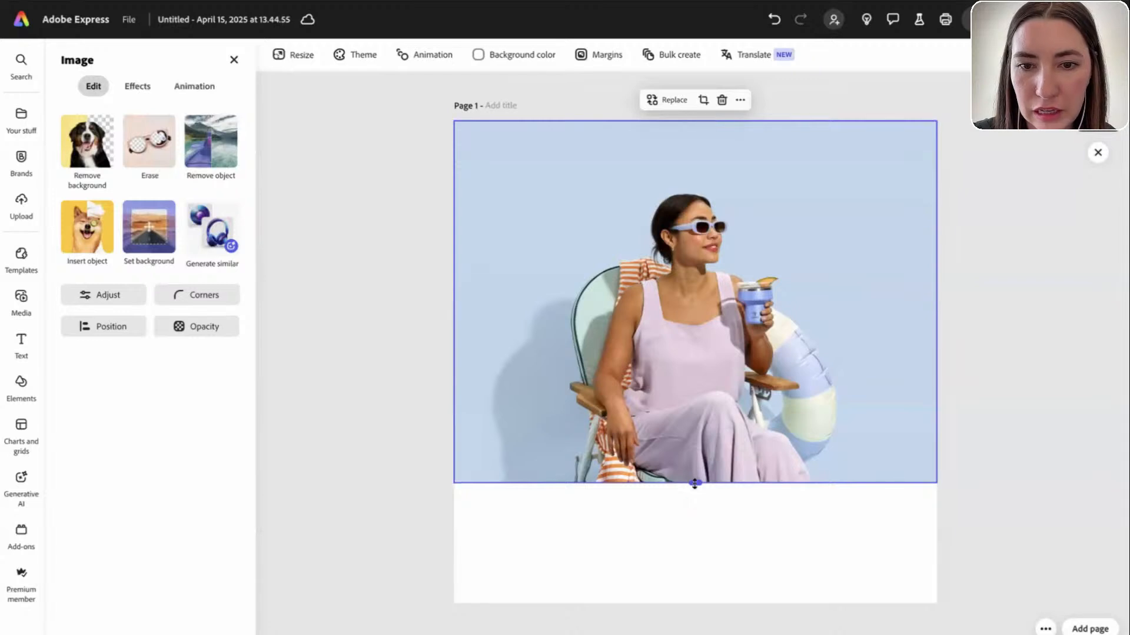
pyautogui.moveTo(695, 483); pyautogui.dragTo(692, 603)
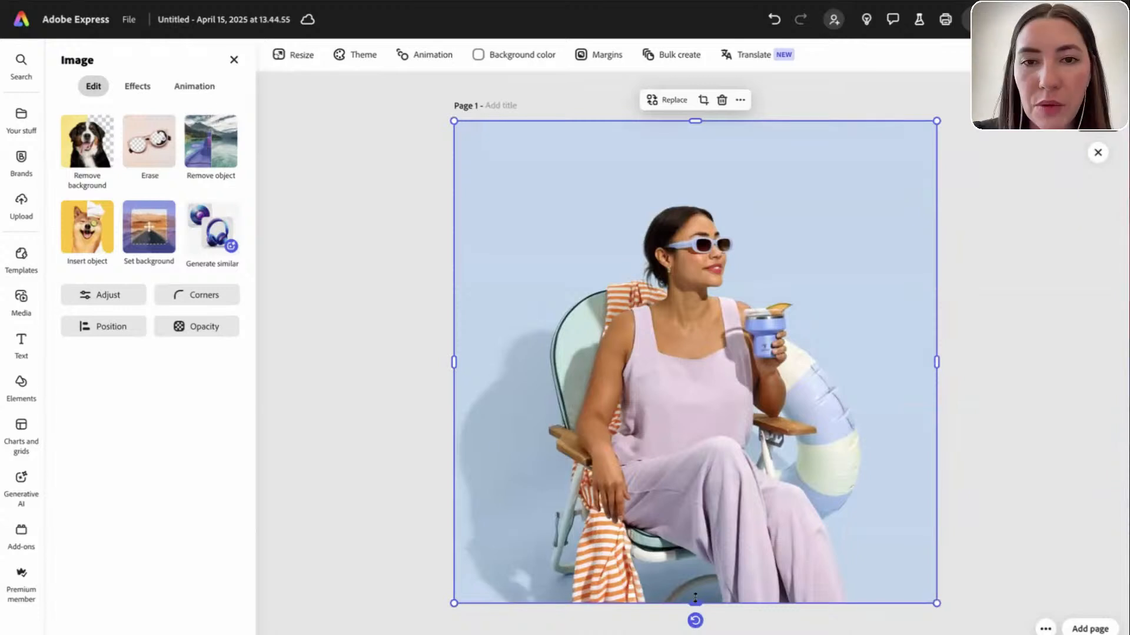
pyautogui.click(372, 419)
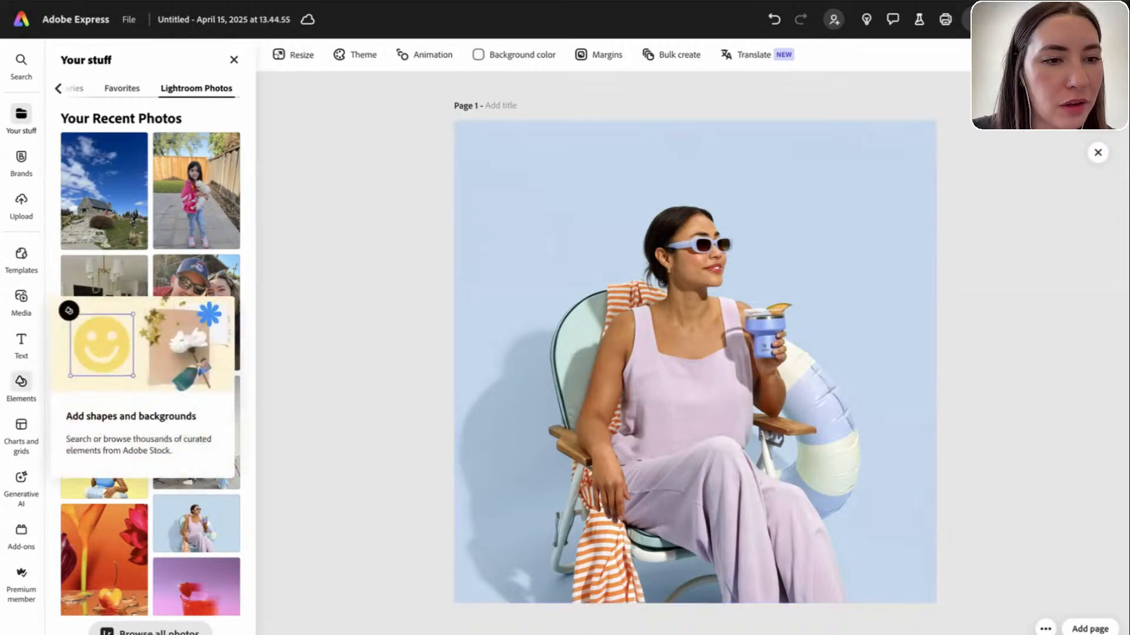
# Search the design assets for "gradient", add the blurred blue-purple gradient and move it to the empty upper-left area of the photo
pyautogui.click(21, 383)
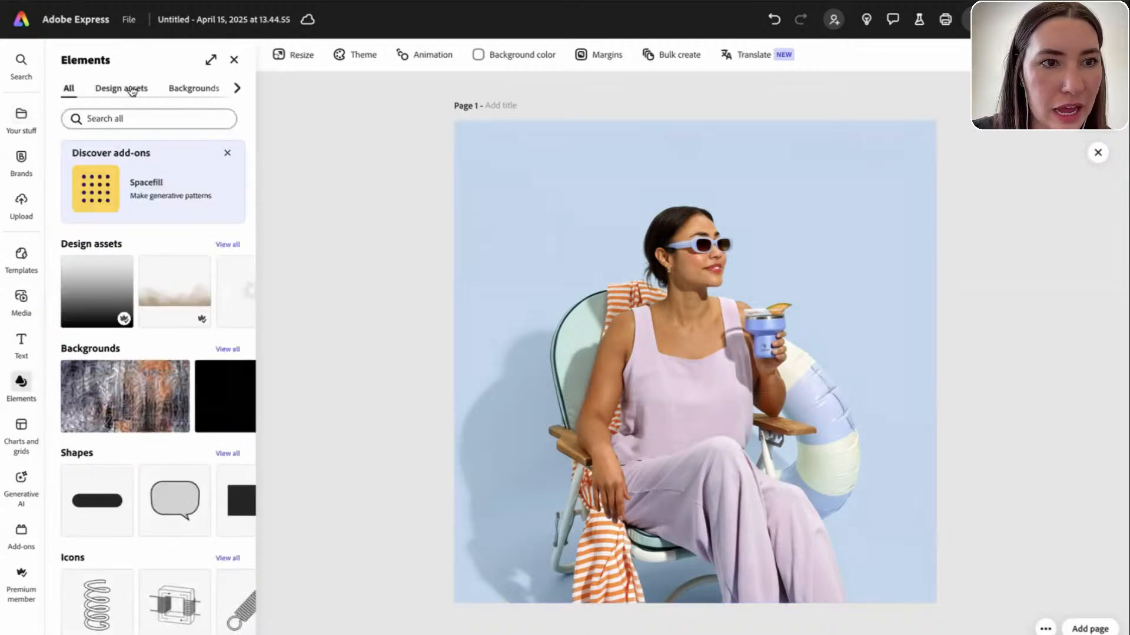
pyautogui.click(143, 114)
pyautogui.write('gradient')
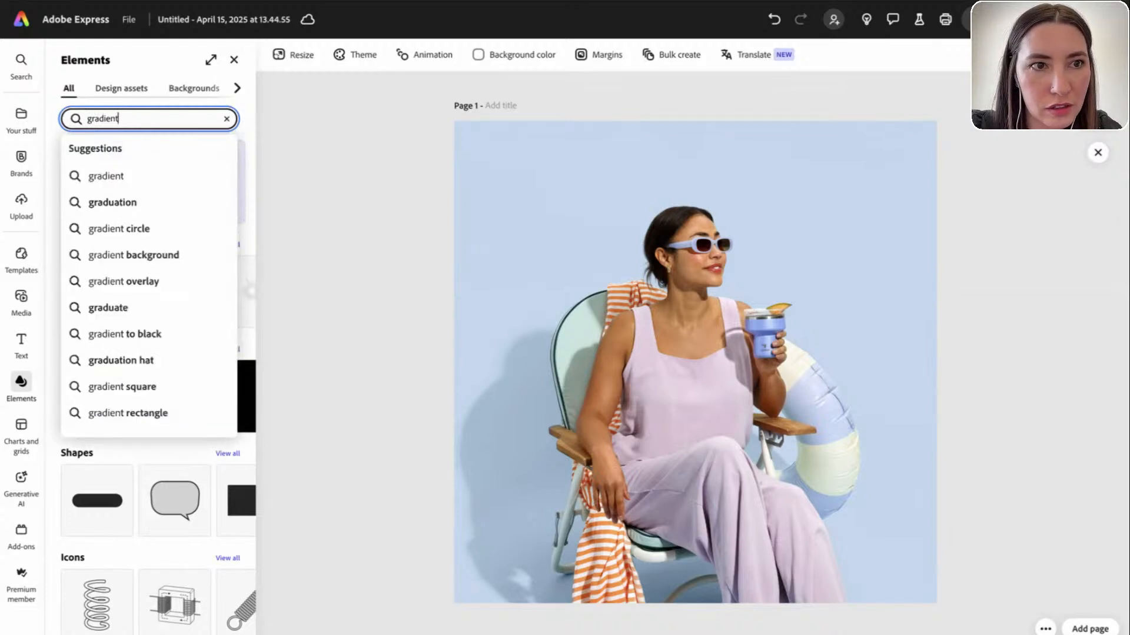
pyautogui.press('Return')
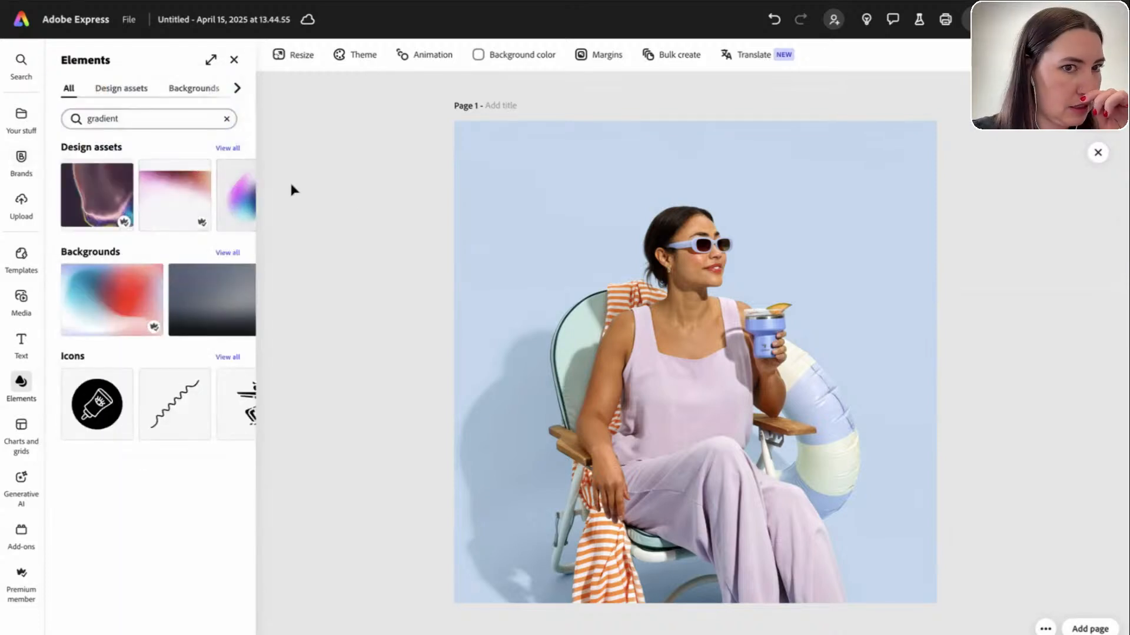
pyautogui.click(235, 148)
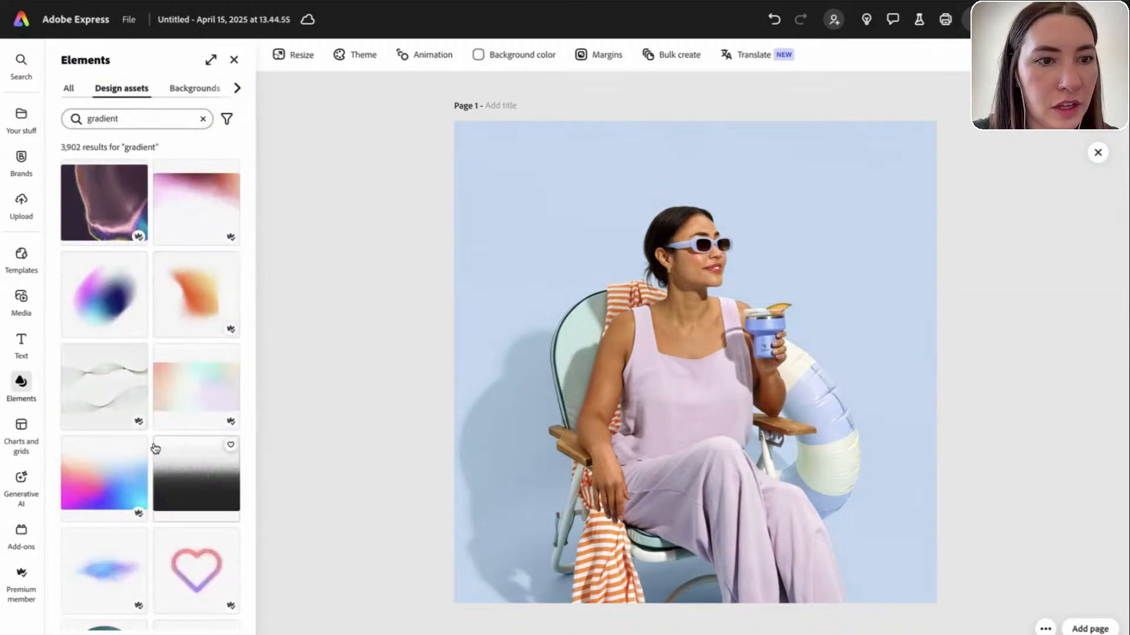
pyautogui.scroll(-5, 139, 499)
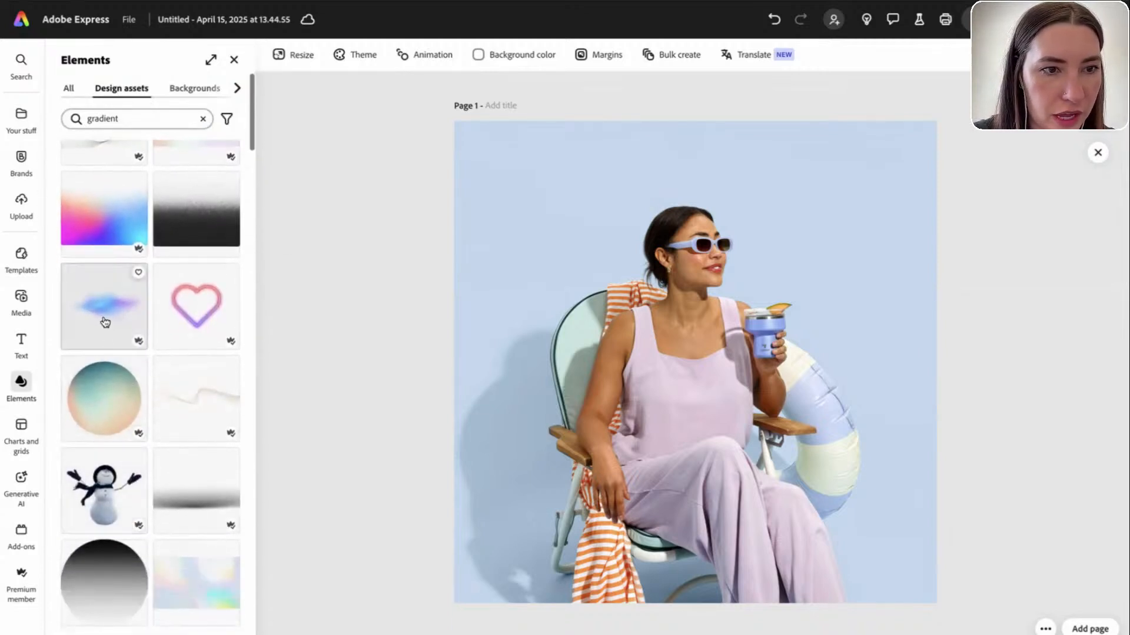
pyautogui.click(104, 318)
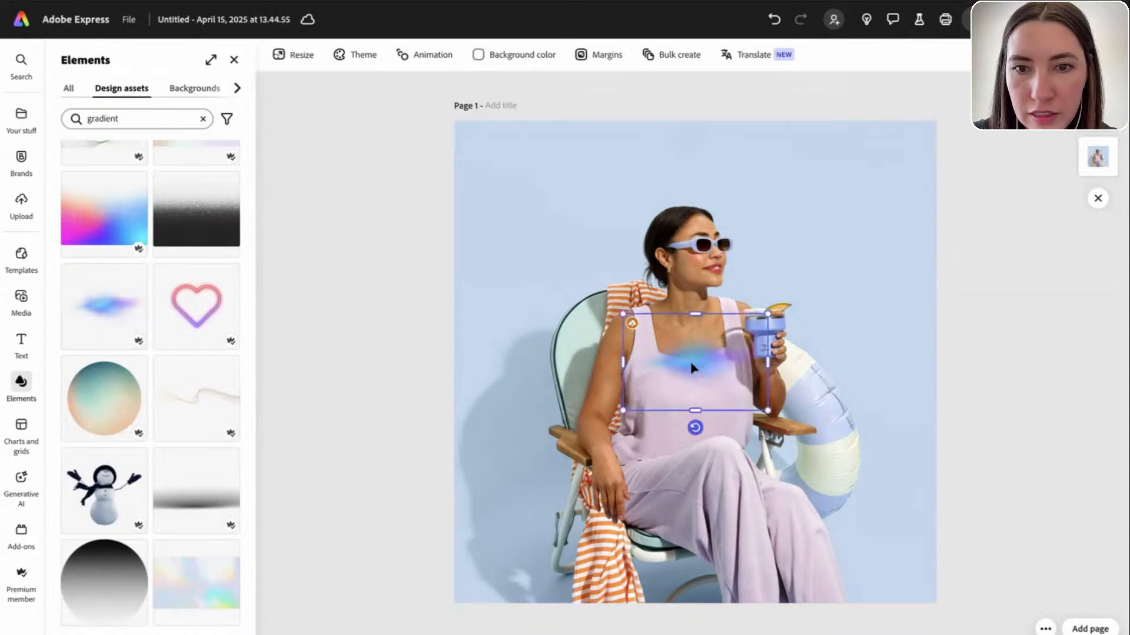
pyautogui.moveTo(695, 365); pyautogui.dragTo(525, 221)
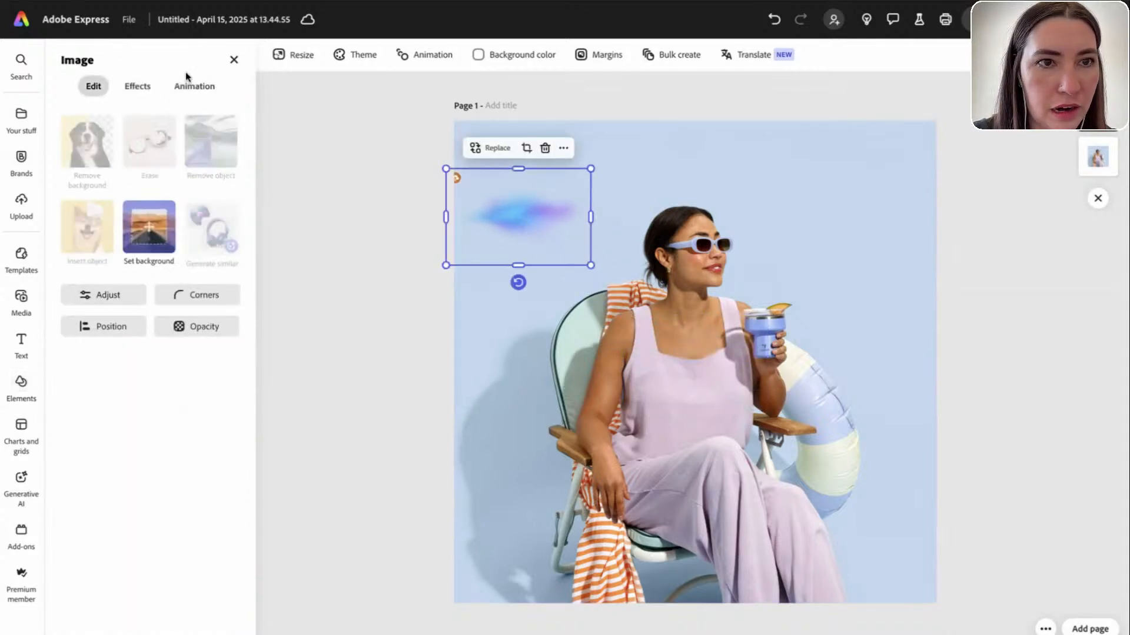
# Add the blurred orange gradient from the design assets and move it below the blue-purple gradient, beside the chair
pyautogui.click(234, 59)
pyautogui.scroll(-3, 177, 383)
pyautogui.scroll(3, 176, 383)
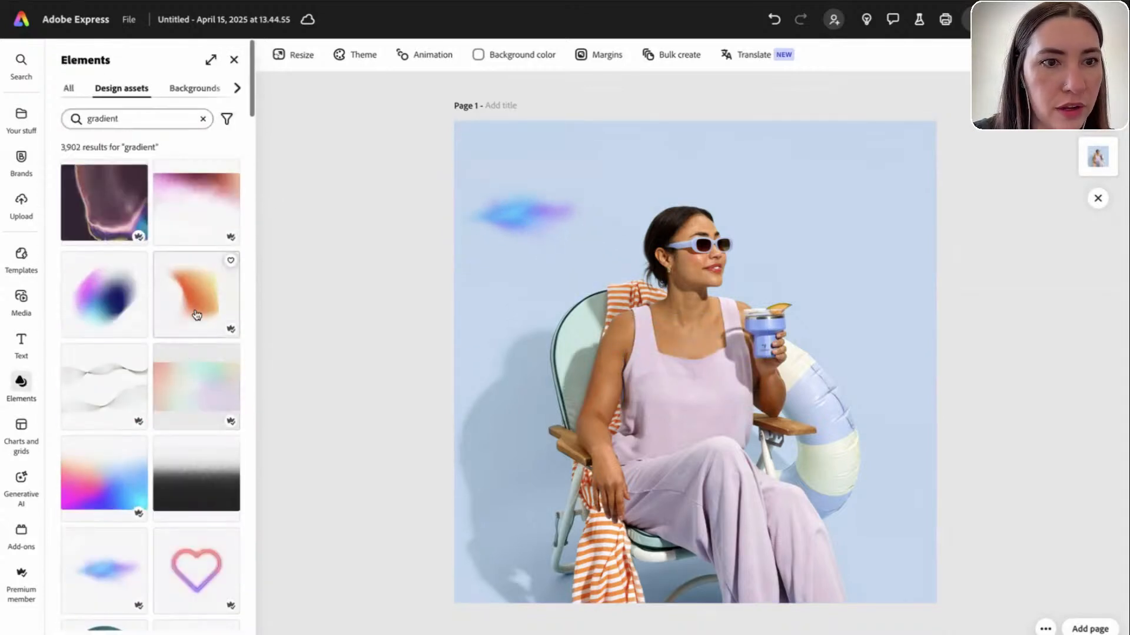
pyautogui.click(200, 298)
pyautogui.moveTo(716, 341); pyautogui.dragTo(509, 320)
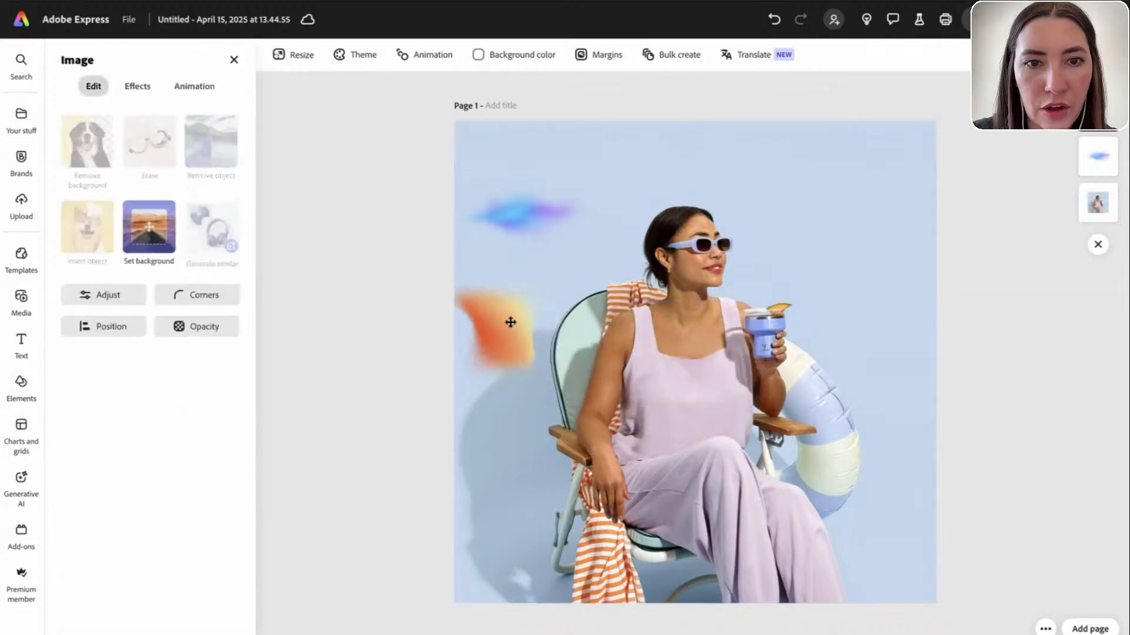
# Find the wide blurred pink and yellow gradient further down the "gradient" results and add it to the page
pyautogui.click(240, 59)
pyautogui.scroll(-5, 167, 412)
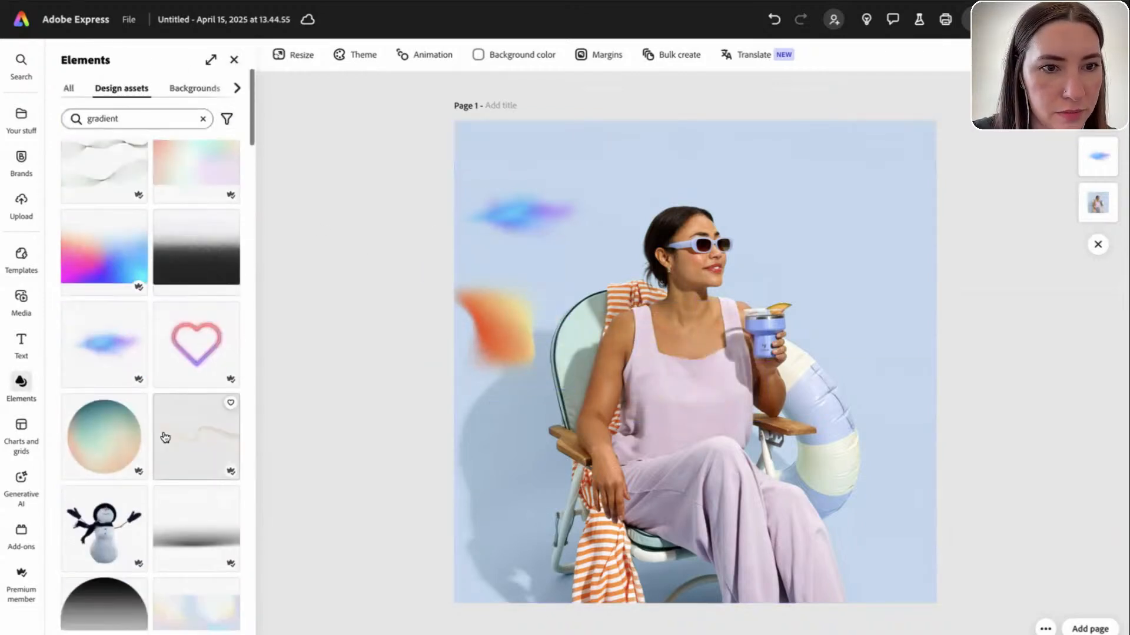
pyautogui.scroll(-10, 165, 437)
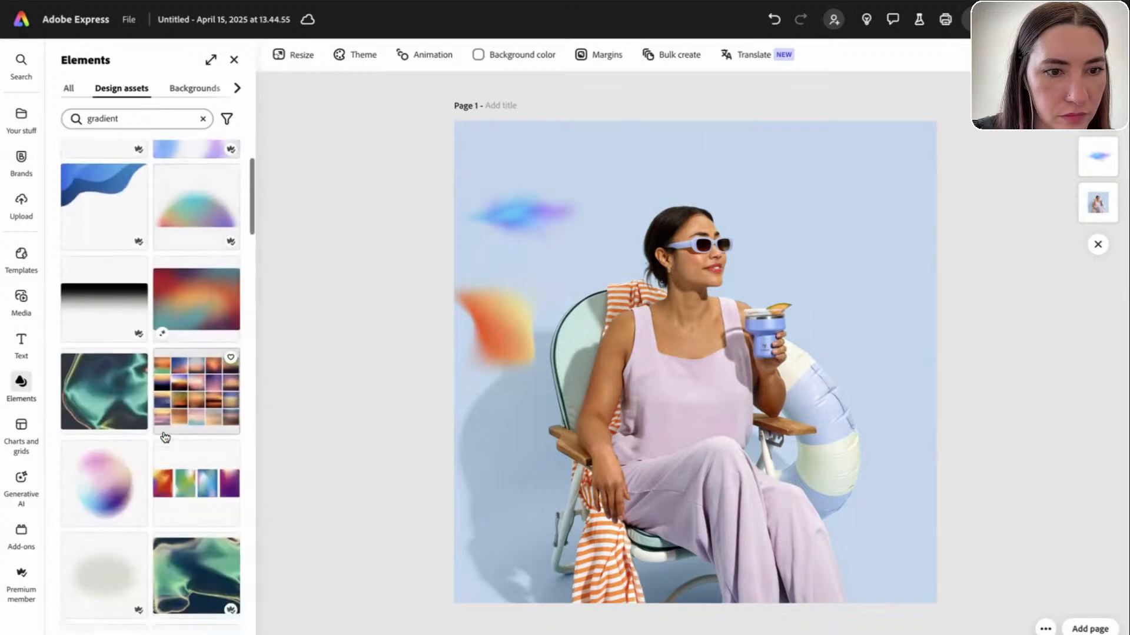
pyautogui.scroll(-6, 166, 436)
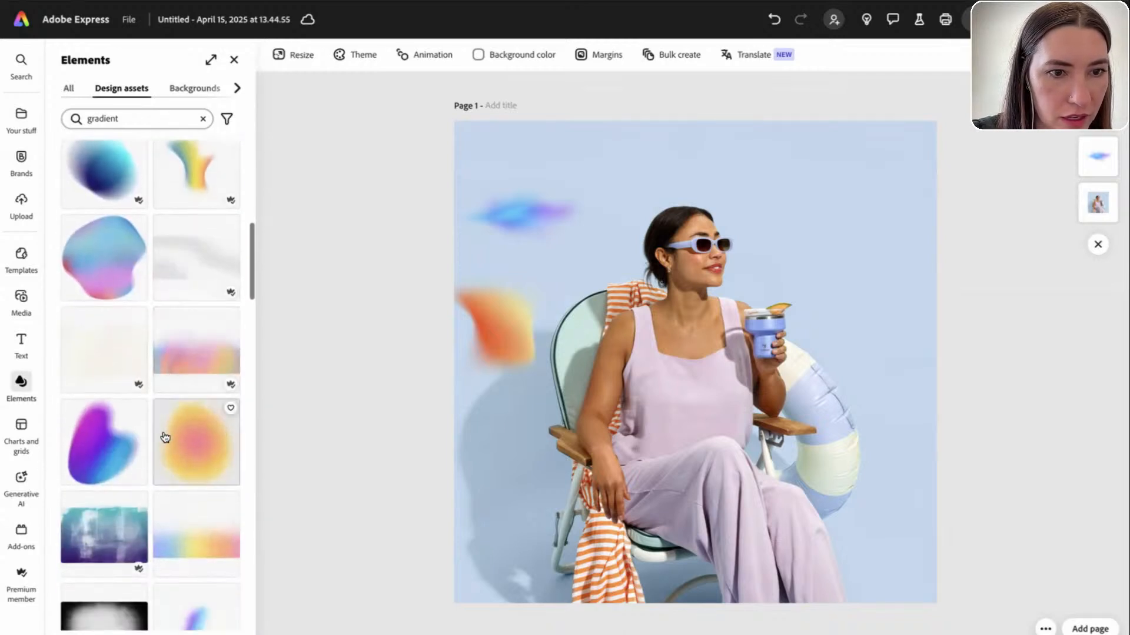
pyautogui.click(186, 360)
pyautogui.click(758, 398)
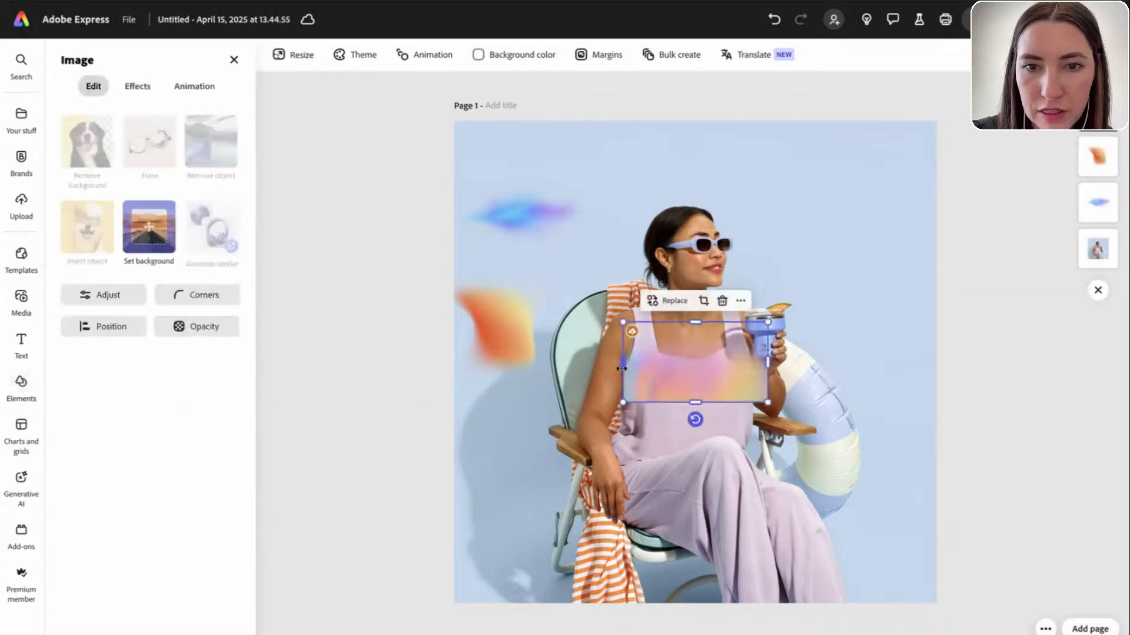
# Stretch the pink and yellow gradient across the full page width and align it with the page's lower edge
pyautogui.moveTo(623, 362); pyautogui.dragTo(453, 355)
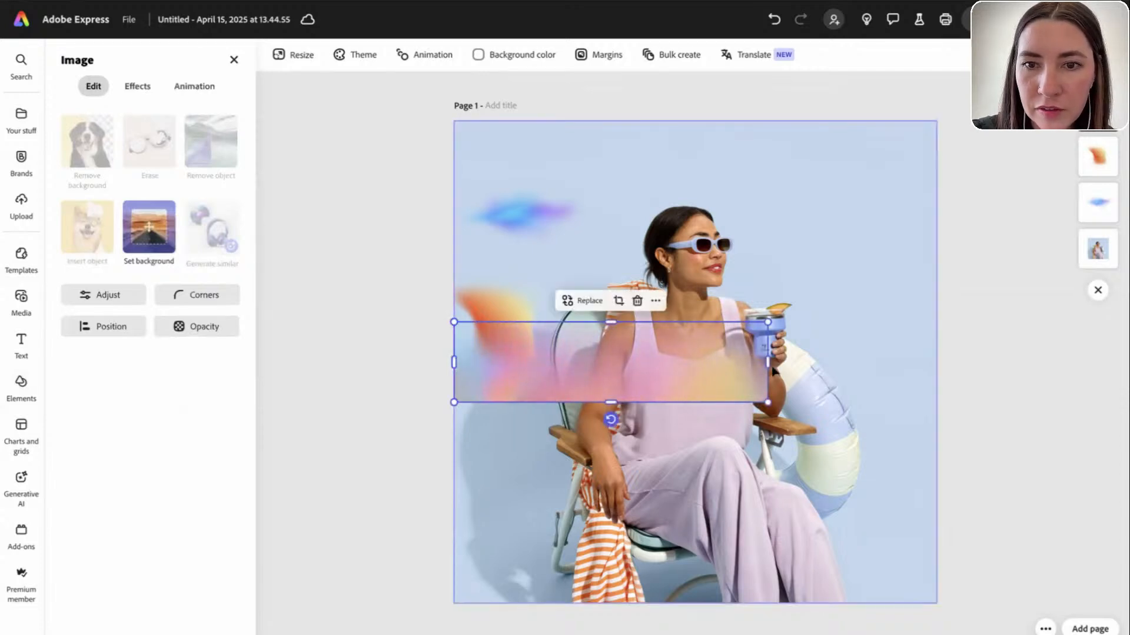
pyautogui.click(775, 370)
pyautogui.click(758, 367)
pyautogui.moveTo(767, 363); pyautogui.dragTo(936, 357)
pyautogui.moveTo(851, 359); pyautogui.dragTo(852, 562)
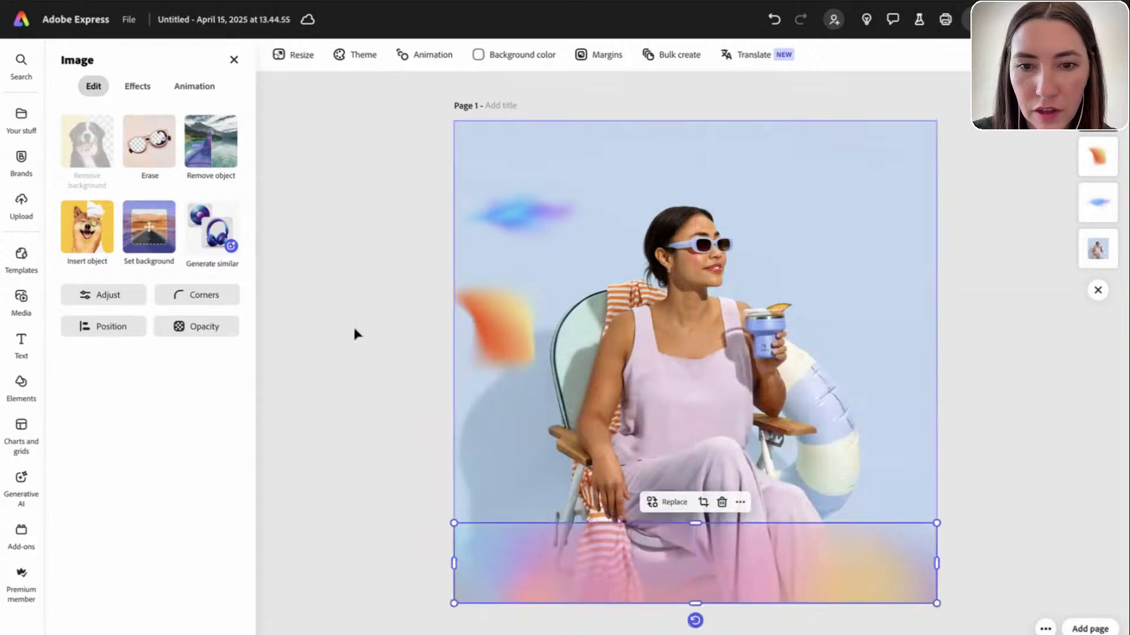
# Add the round yellow gradient with the pink centre and move it to the photo's right edge over the swim ring
pyautogui.click(233, 61)
pyautogui.scroll(-10, 154, 465)
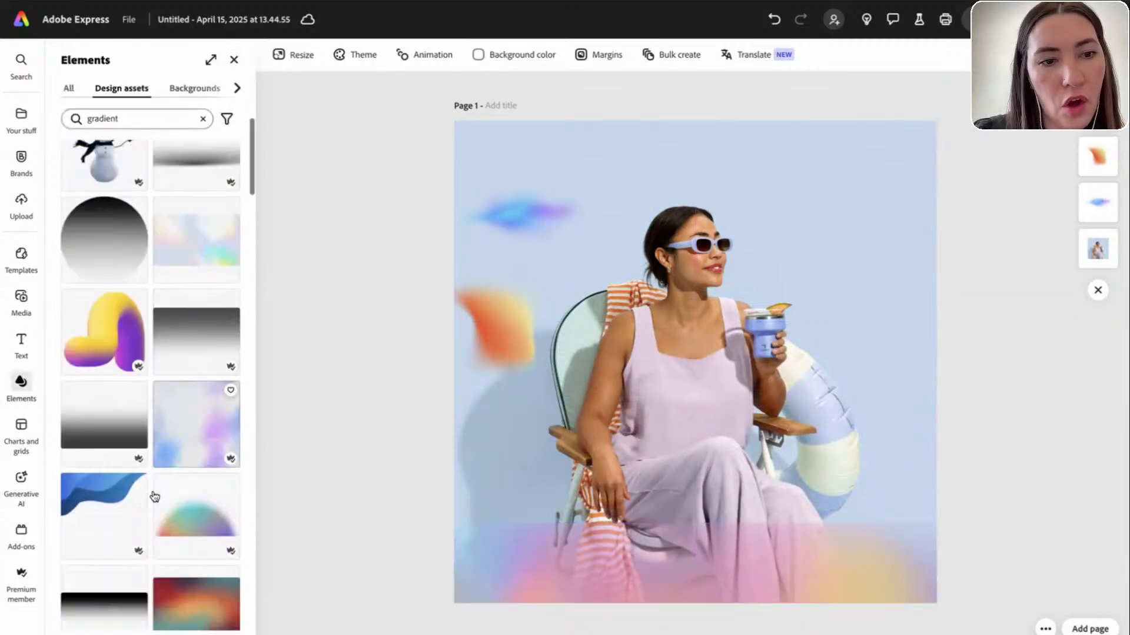
pyautogui.scroll(-10, 154, 497)
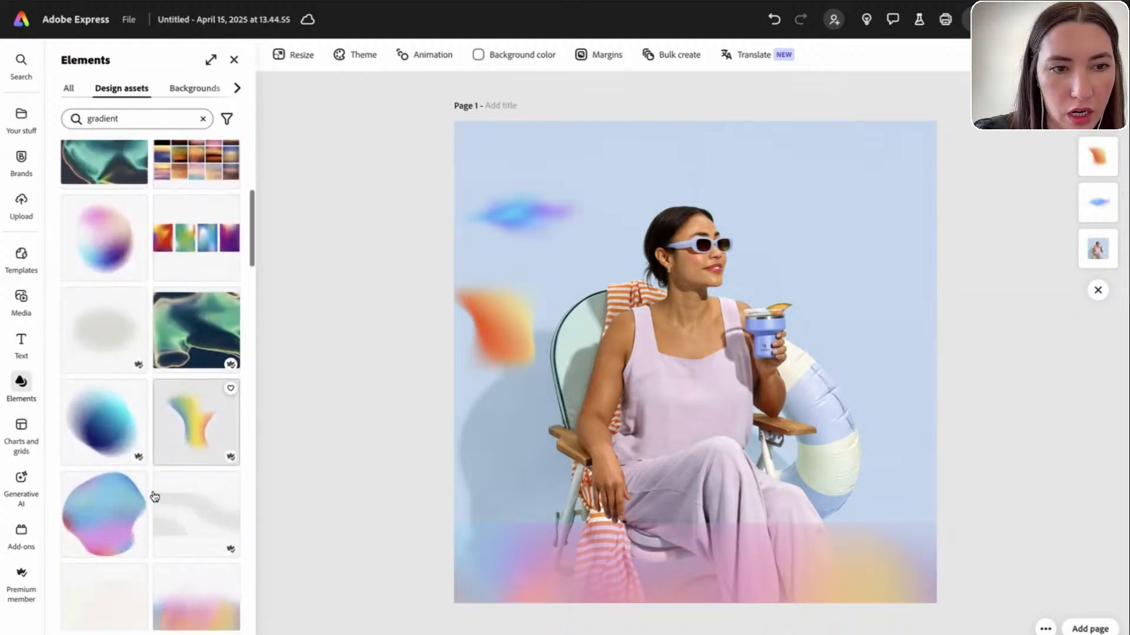
pyautogui.scroll(-7, 155, 496)
pyautogui.click(209, 282)
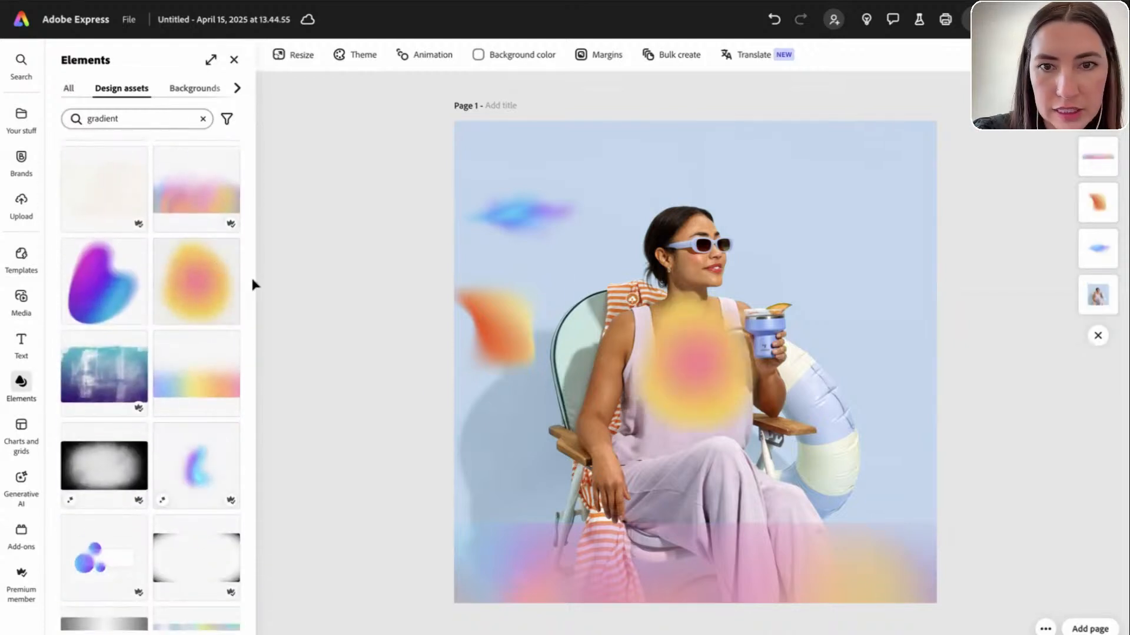
pyautogui.click(732, 401)
pyautogui.moveTo(695, 363); pyautogui.dragTo(917, 431)
# Enlarge the orange gradient beside the chair proportionally, keeping its lower-left corner in place
pyautogui.click(507, 345)
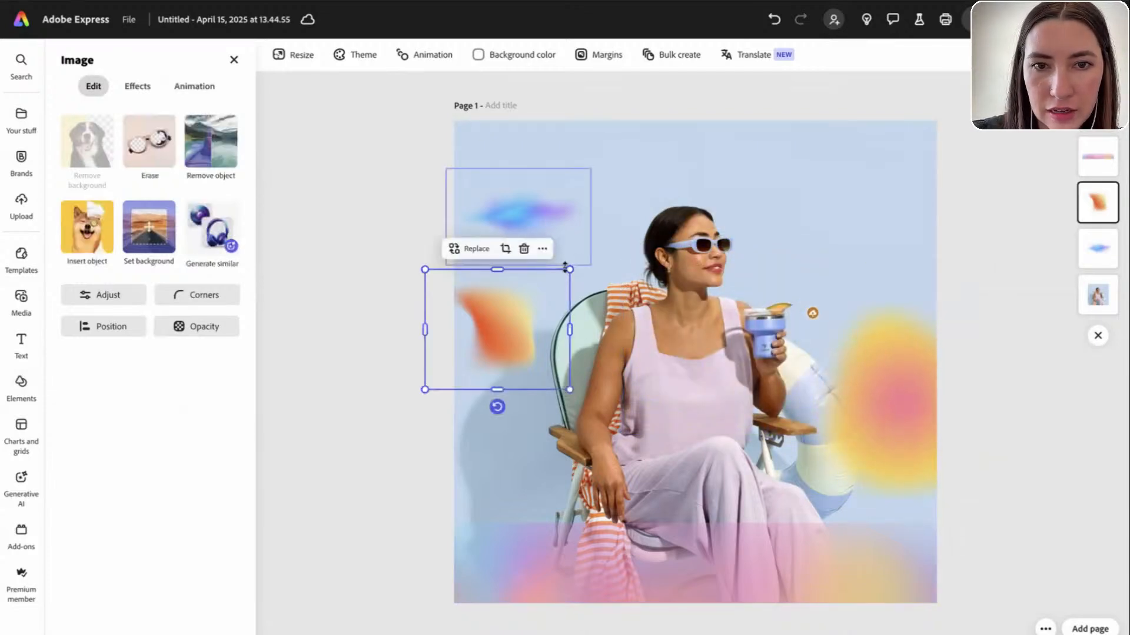
pyautogui.moveTo(569, 271); pyautogui.dragTo(636, 214)
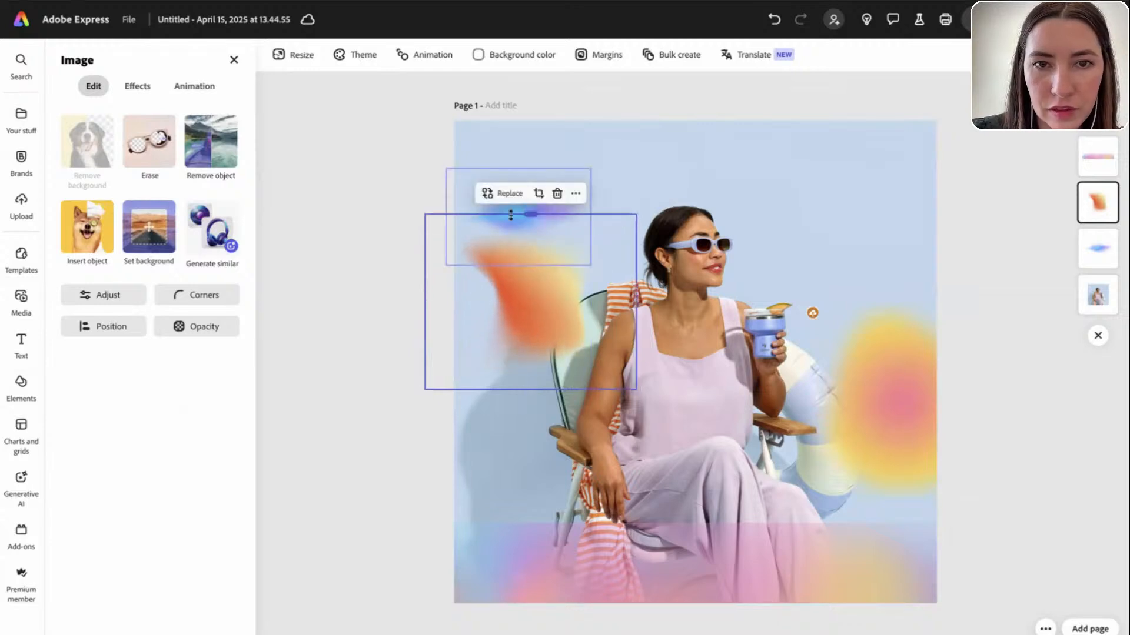
pyautogui.click(623, 186)
pyautogui.moveTo(522, 214); pyautogui.dragTo(726, 233)
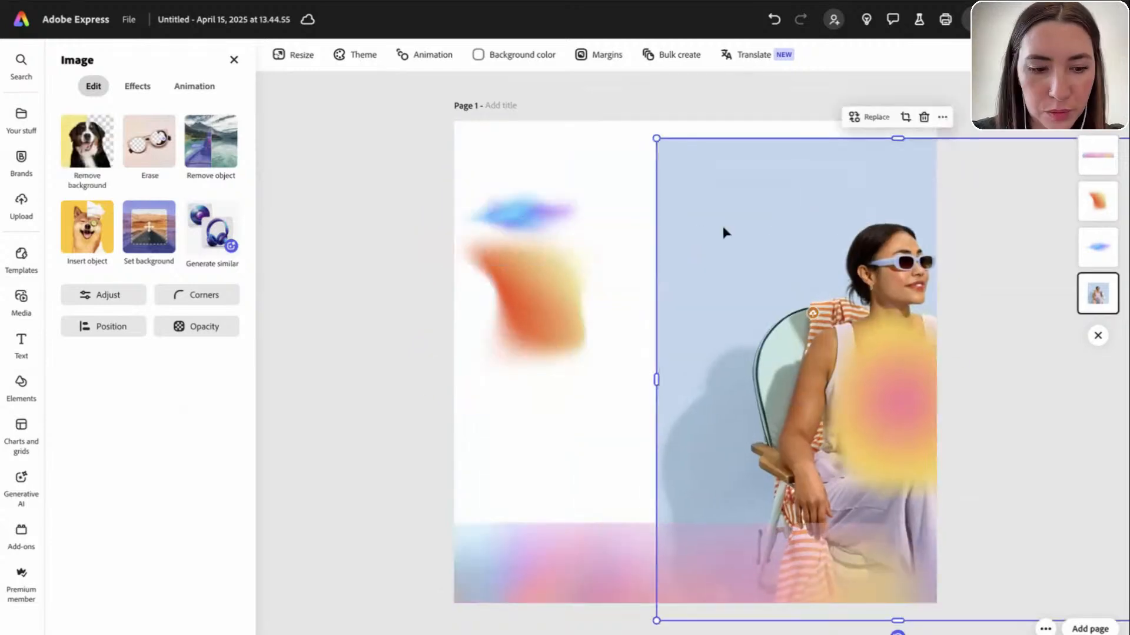
pyautogui.hotkey('ctrl', 'z')
# Move the enlarged orange gradient to the empty area to the upper right of the woman's head
pyautogui.moveTo(561, 283); pyautogui.dragTo(792, 248)
pyautogui.hotkey('ctrl', 'z')
pyautogui.click(522, 316)
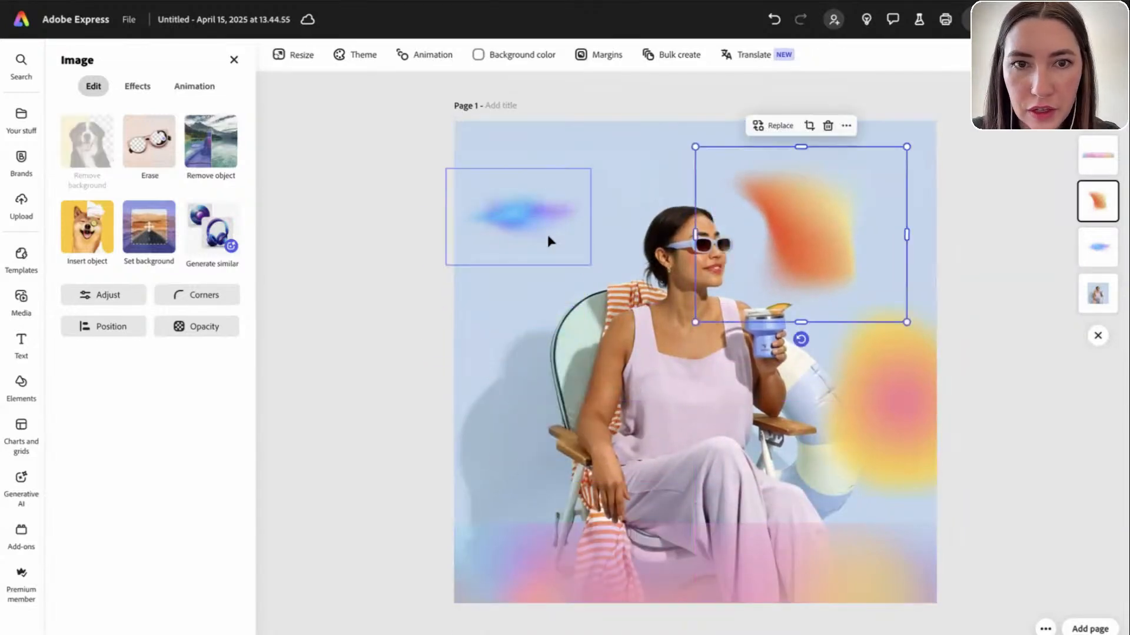
# Enlarge the blue-purple gradient, tilt it counterclockwise by about 20 degrees and place it at the photo's left edge by the chair
pyautogui.click(549, 241)
pyautogui.moveTo(591, 169); pyautogui.dragTo(696, 99)
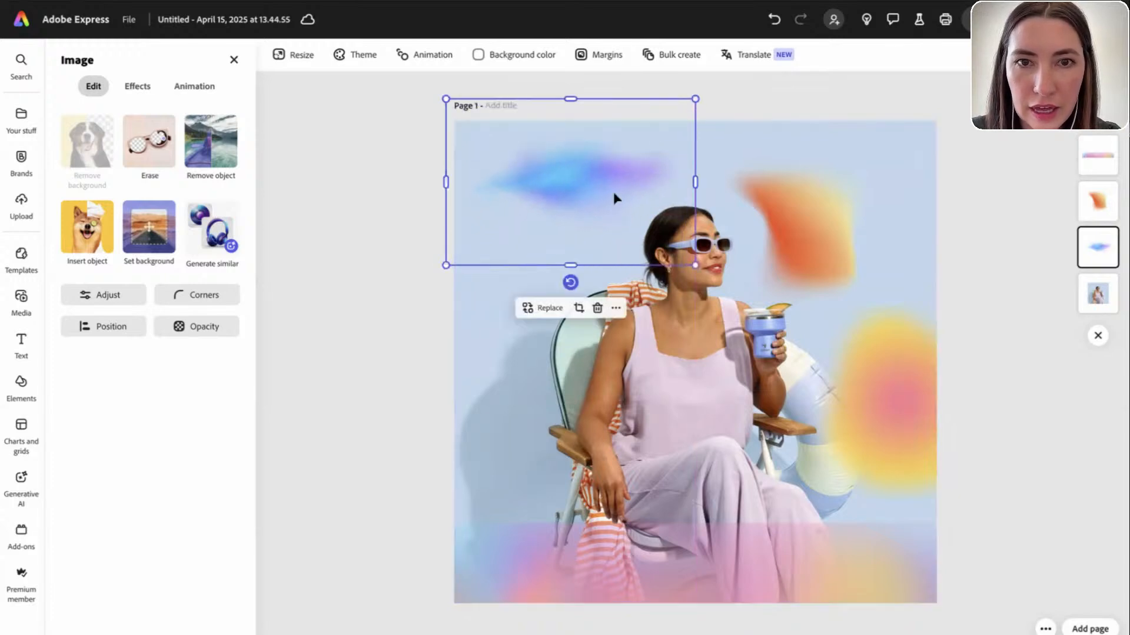
pyautogui.moveTo(570, 282); pyautogui.dragTo(603, 268)
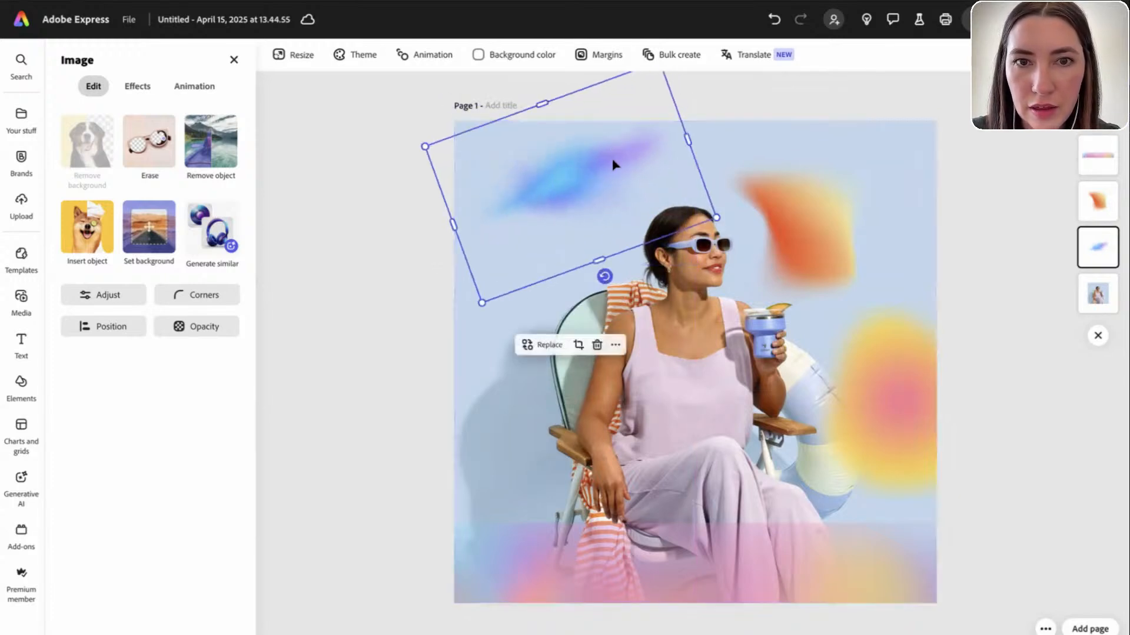
pyautogui.moveTo(612, 164); pyautogui.dragTo(532, 361)
# Move the orange gradient to the photo's upper-left area so it runs off the top edge, and enlarge it slightly
pyautogui.moveTo(800, 238); pyautogui.dragTo(567, 168)
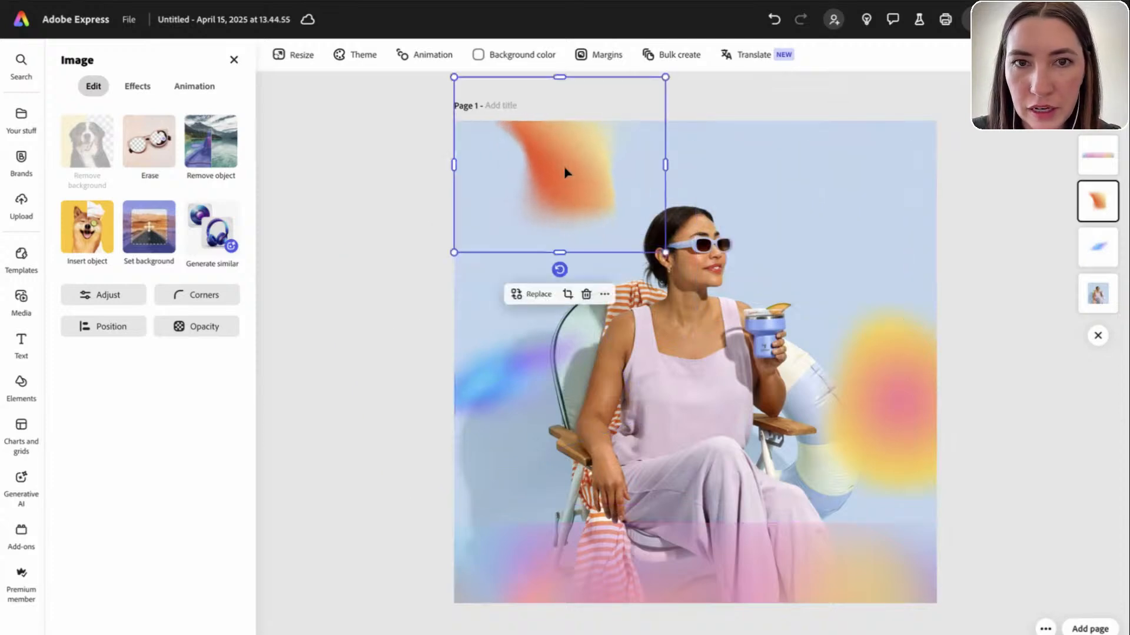
pyautogui.moveTo(665, 252); pyautogui.dragTo(685, 269)
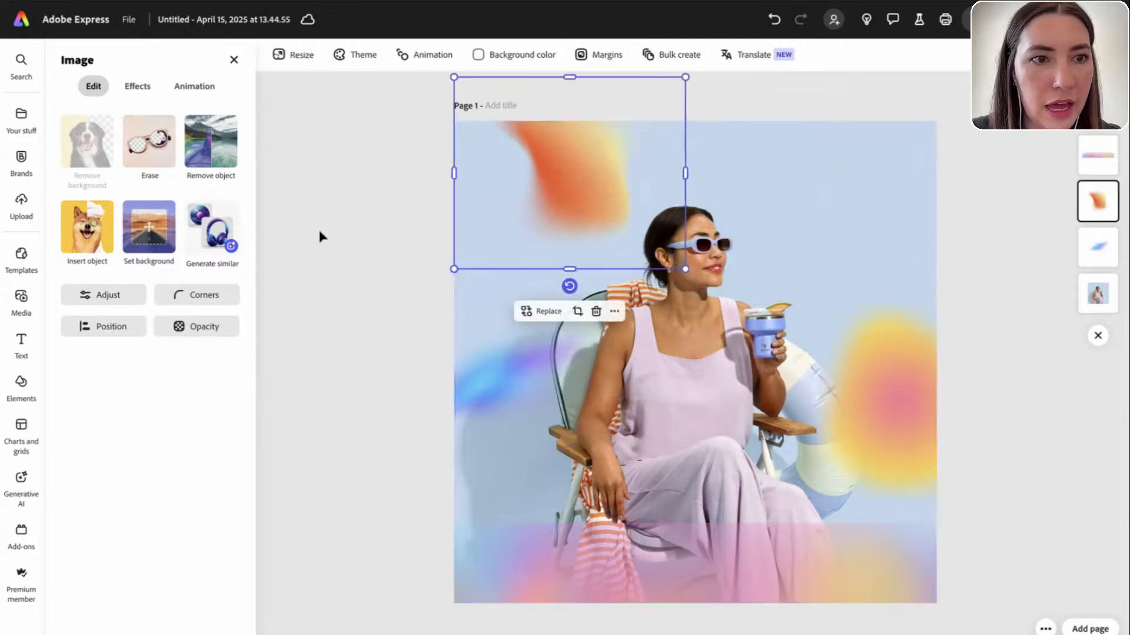
# Try the orange gradient at 81% opacity with the Multiply and Screen blends, and return the blend to Normal
pyautogui.click(200, 326)
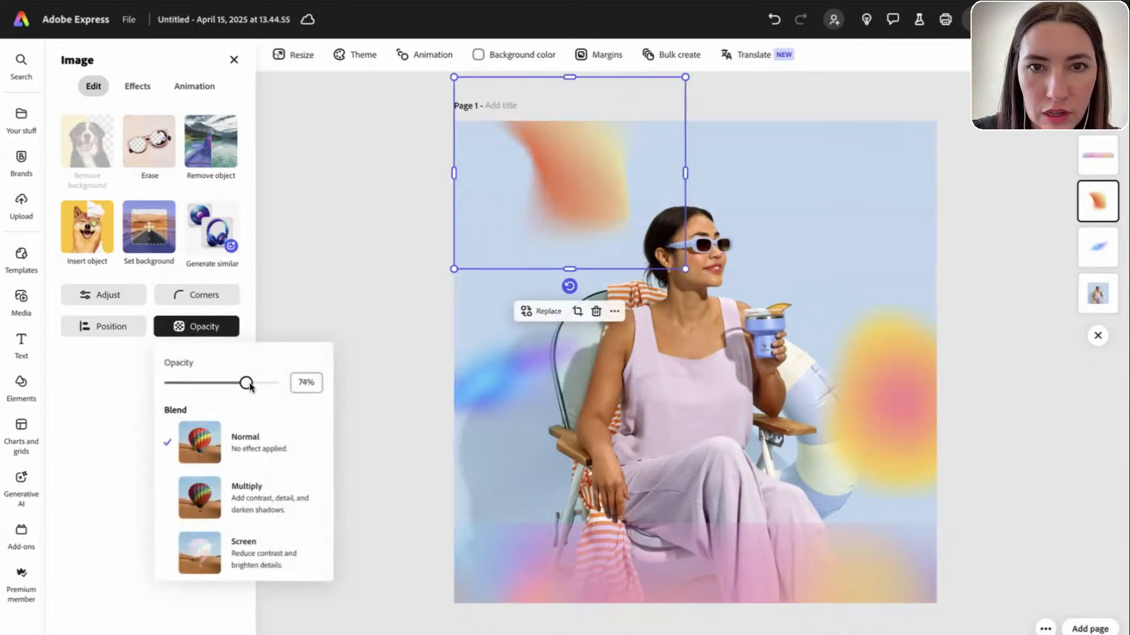
pyautogui.click(263, 510)
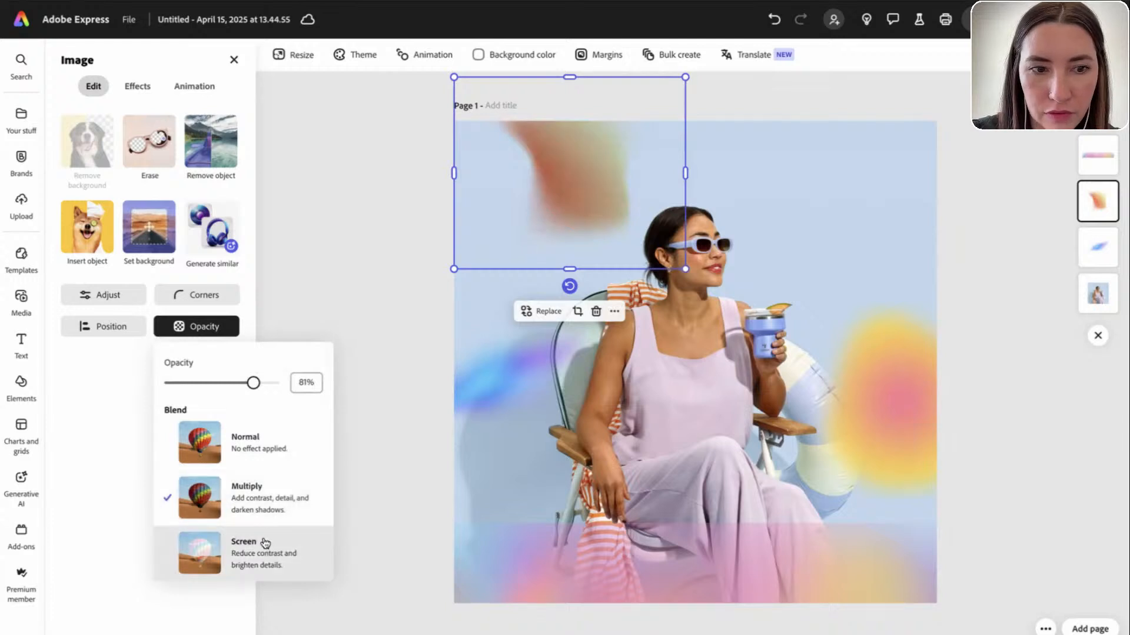
pyautogui.click(262, 550)
pyautogui.click(263, 510)
pyautogui.click(248, 444)
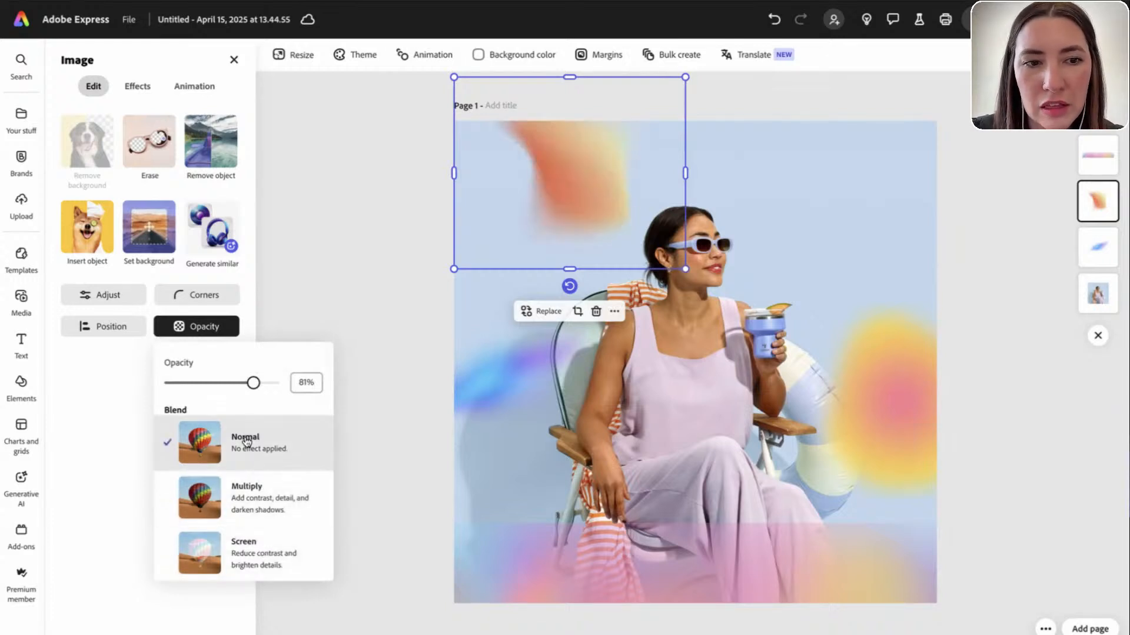
pyautogui.click(415, 283)
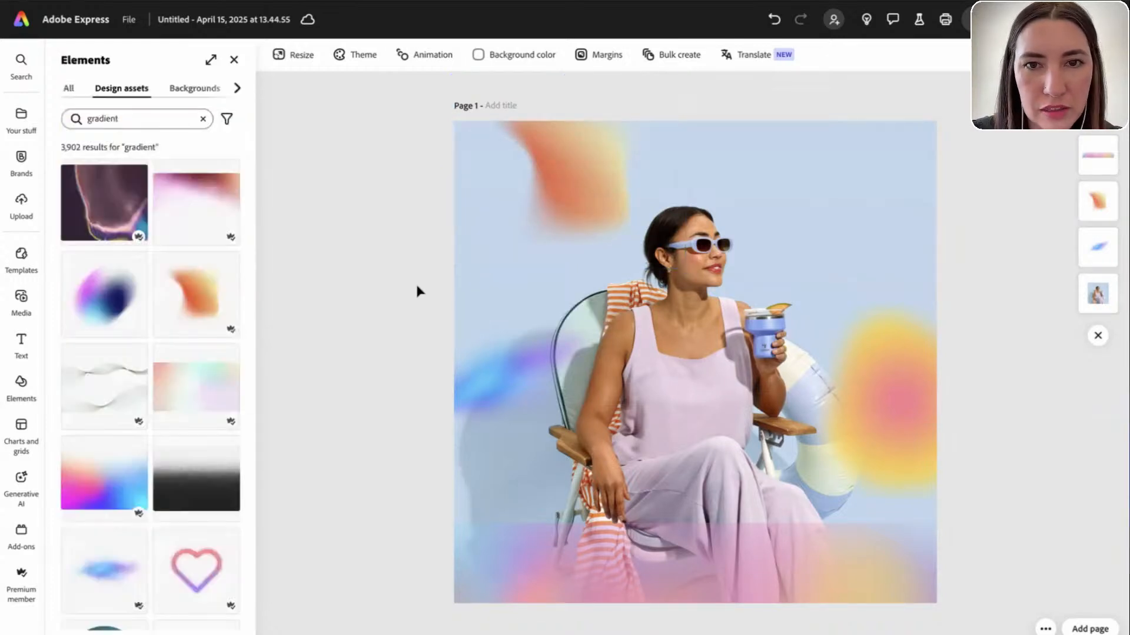
# Set the orange gradient's opacity to 50%
pyautogui.click(618, 206)
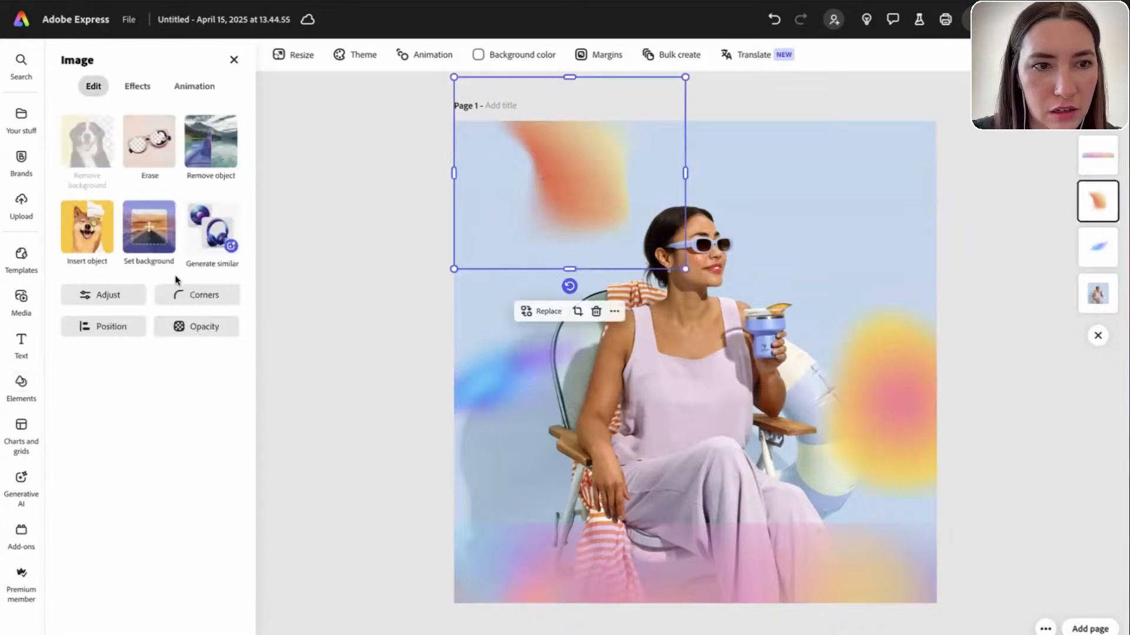
pyautogui.click(197, 327)
pyautogui.moveTo(240, 386)
pyautogui.mouseDown()
pyautogui.moveTo(206, 385)
pyautogui.moveTo(220, 386)
pyautogui.mouseUp()
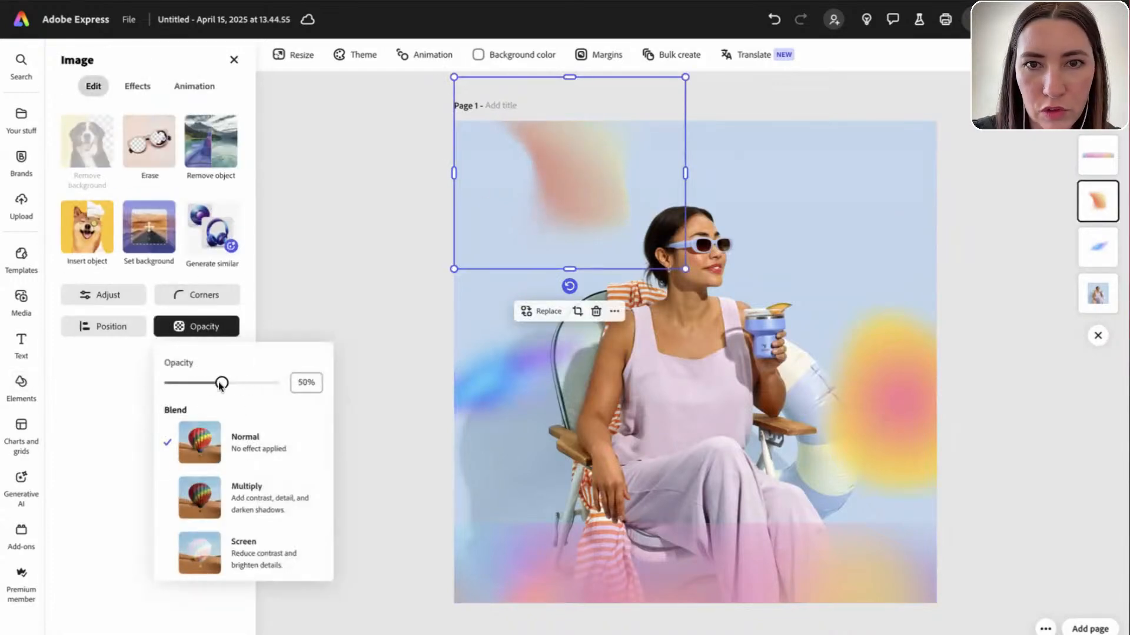
pyautogui.click(372, 329)
# Enlarge the tilted blue-purple gradient, reposition it at the photo's left edge behind the chair area and reduce its opacity
pyautogui.click(509, 375)
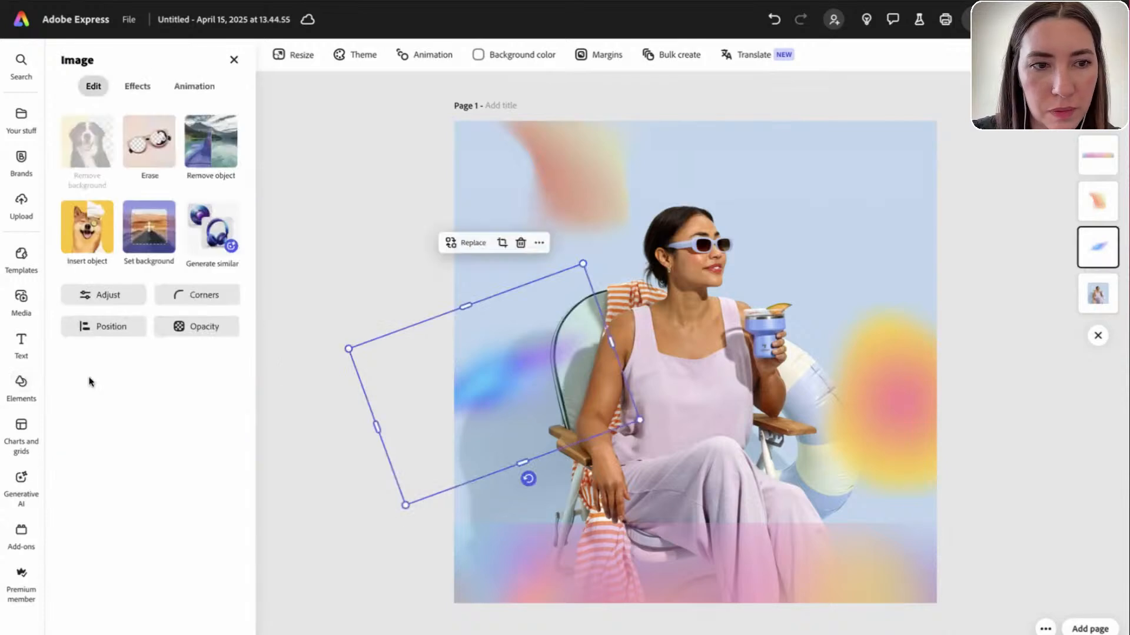
pyautogui.moveTo(583, 263); pyautogui.dragTo(712, 194)
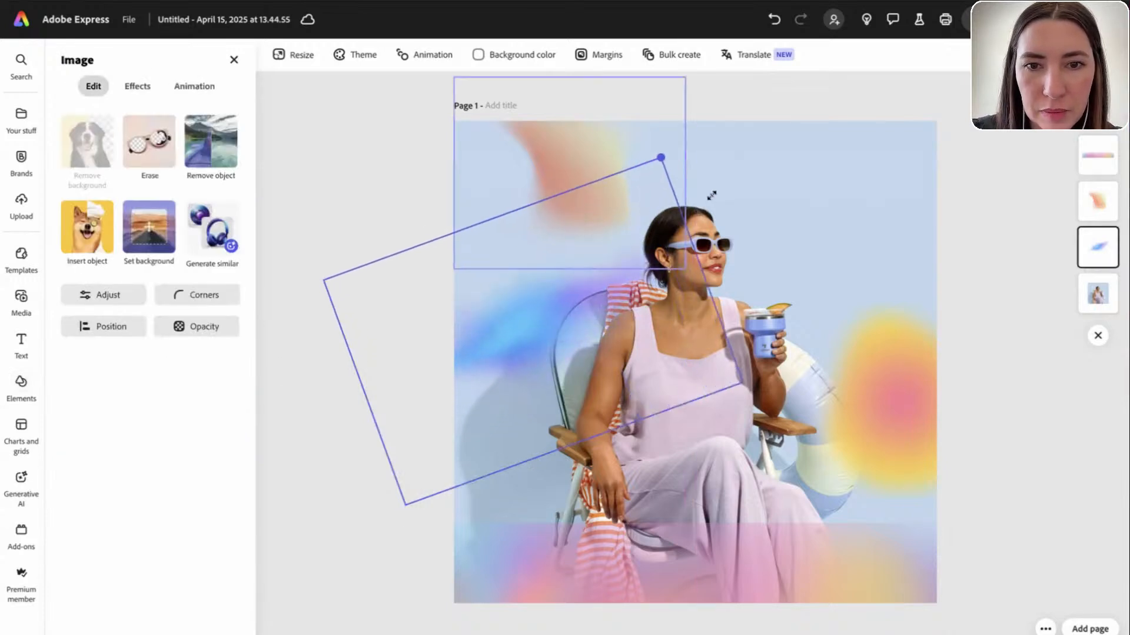
pyautogui.moveTo(602, 318); pyautogui.dragTo(512, 365)
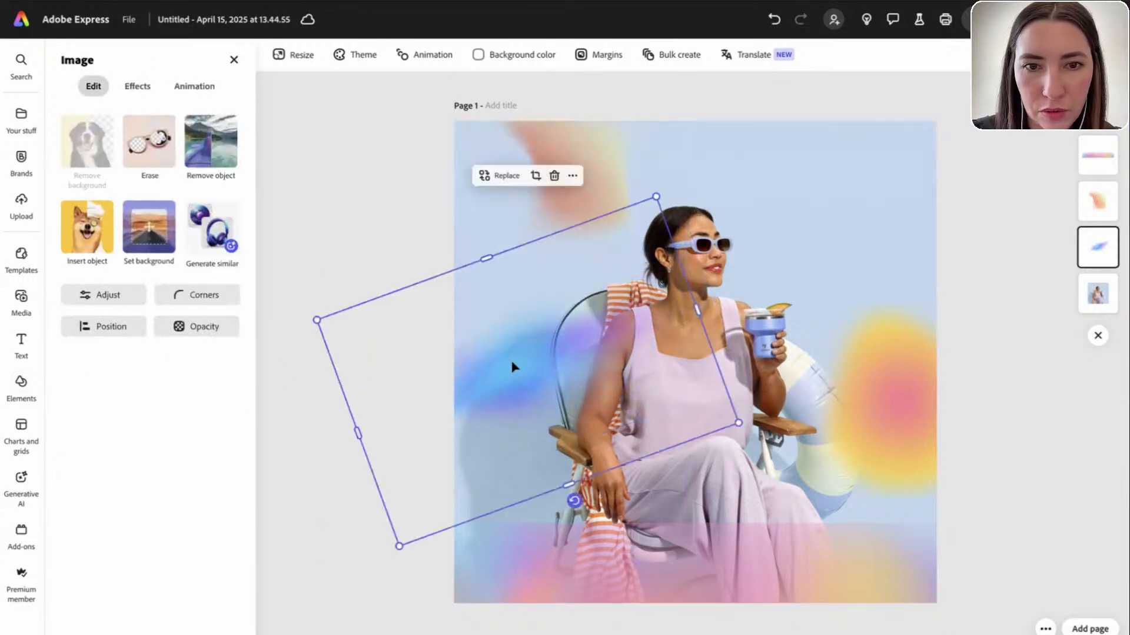
pyautogui.click(200, 327)
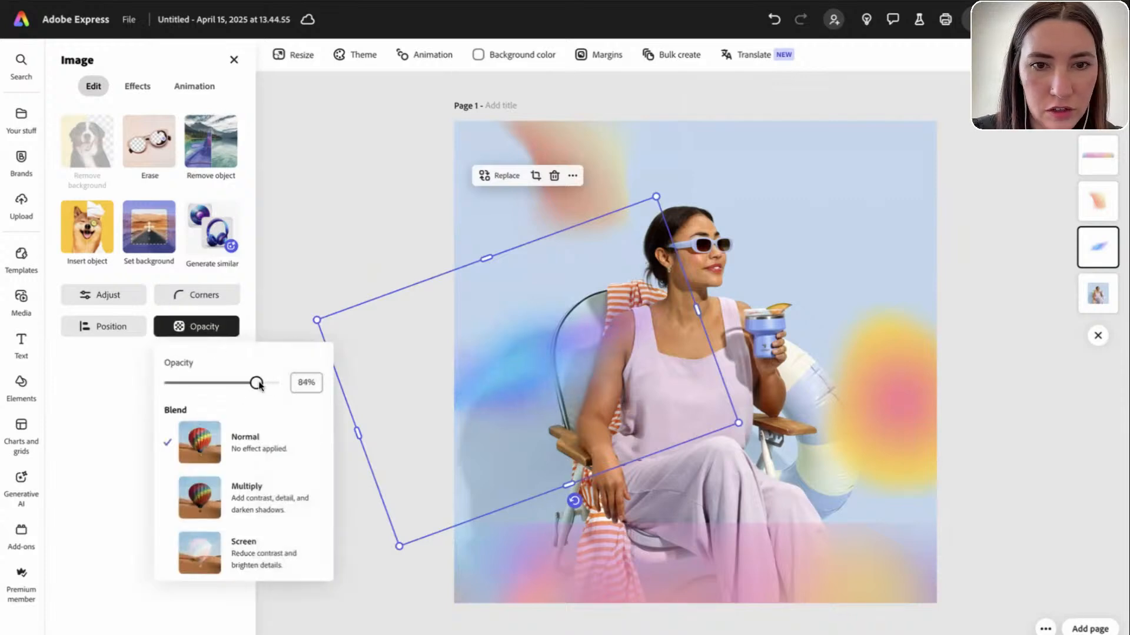
pyautogui.click(336, 233)
# Set the round yellow-pink gradient's opacity to 61%, enlarge it and shift it slightly up along the right edge
pyautogui.click(865, 380)
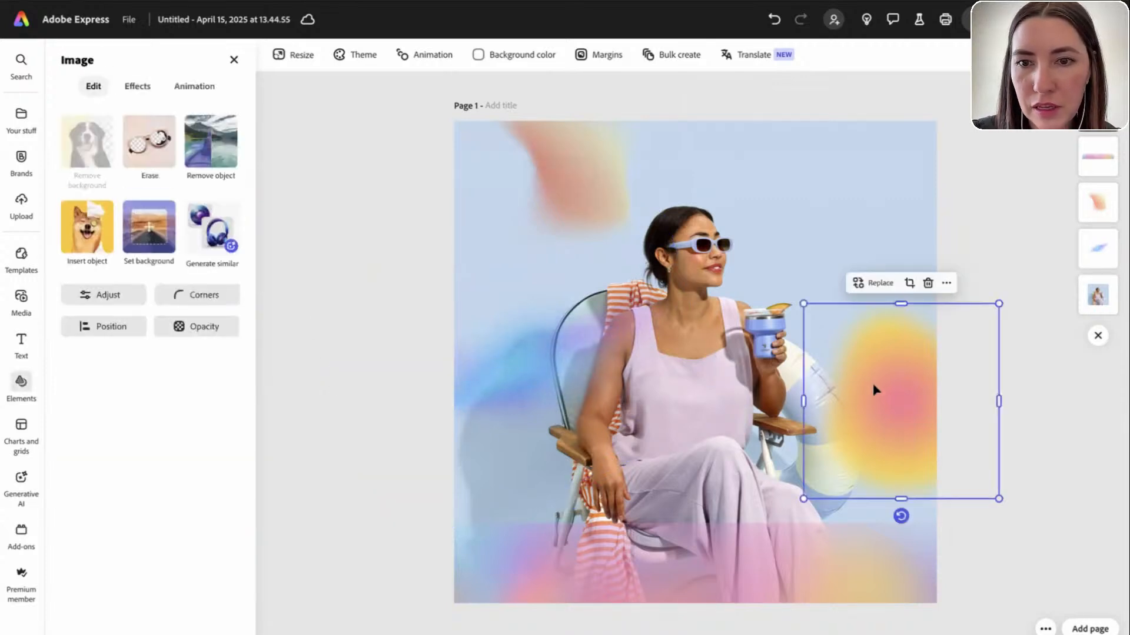
pyautogui.click(195, 328)
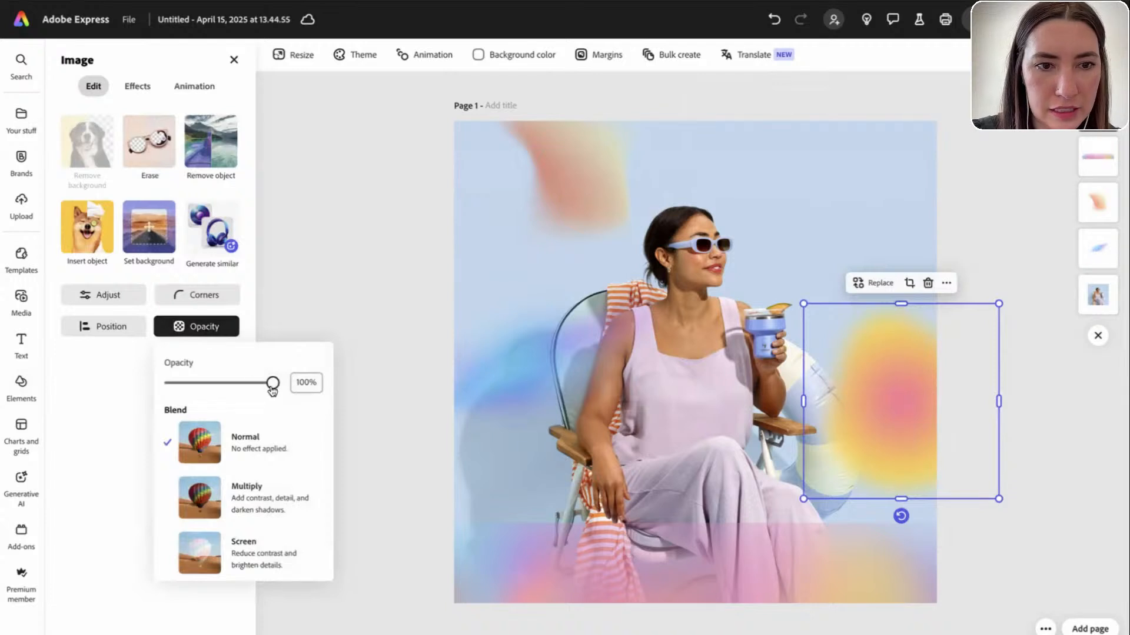
pyautogui.moveTo(273, 383); pyautogui.dragTo(242, 384)
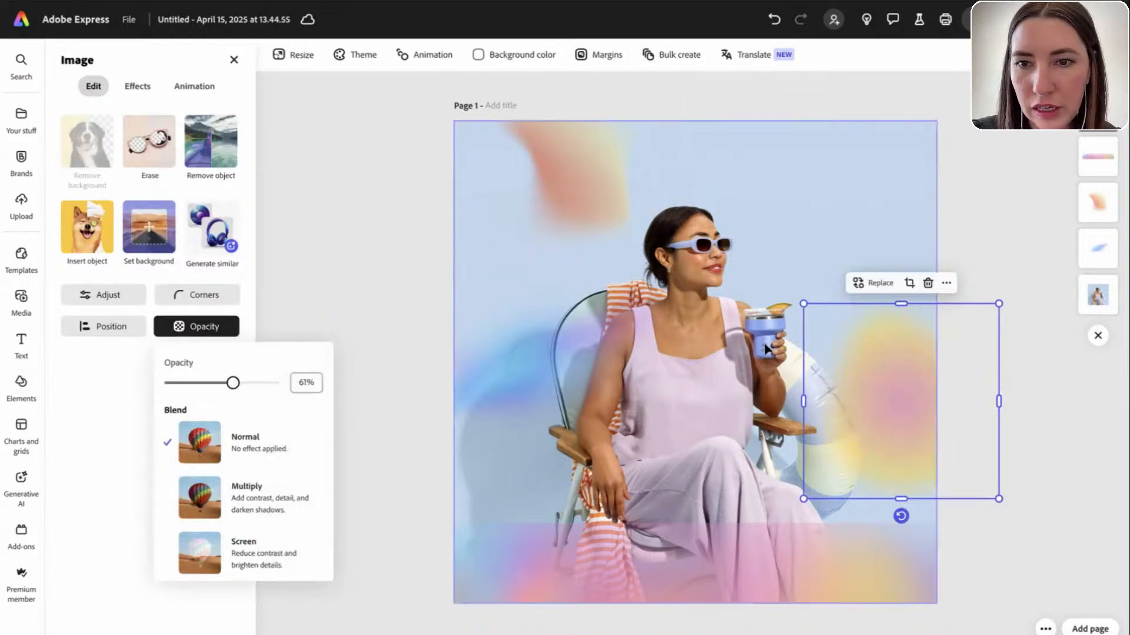
pyautogui.moveTo(803, 303); pyautogui.dragTo(757, 272)
pyautogui.moveTo(884, 367); pyautogui.dragTo(902, 351)
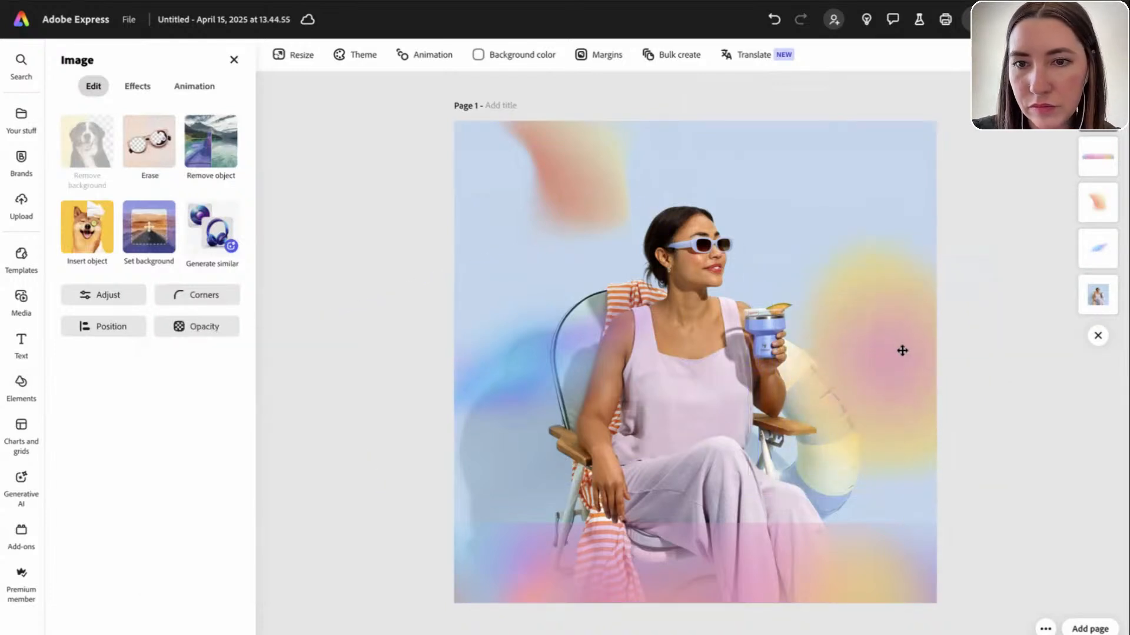
# Extend the pink and yellow gradient band upward from the page's lower edge over the woman's legs, and deselect it
pyautogui.click(747, 561)
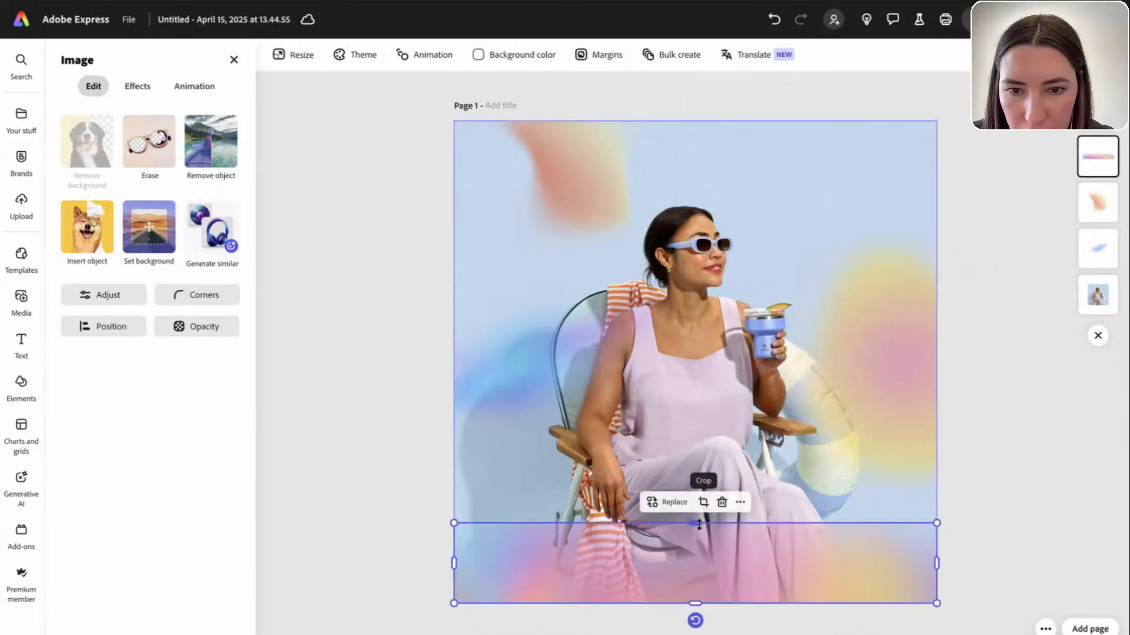
pyautogui.moveTo(695, 523); pyautogui.dragTo(695, 433)
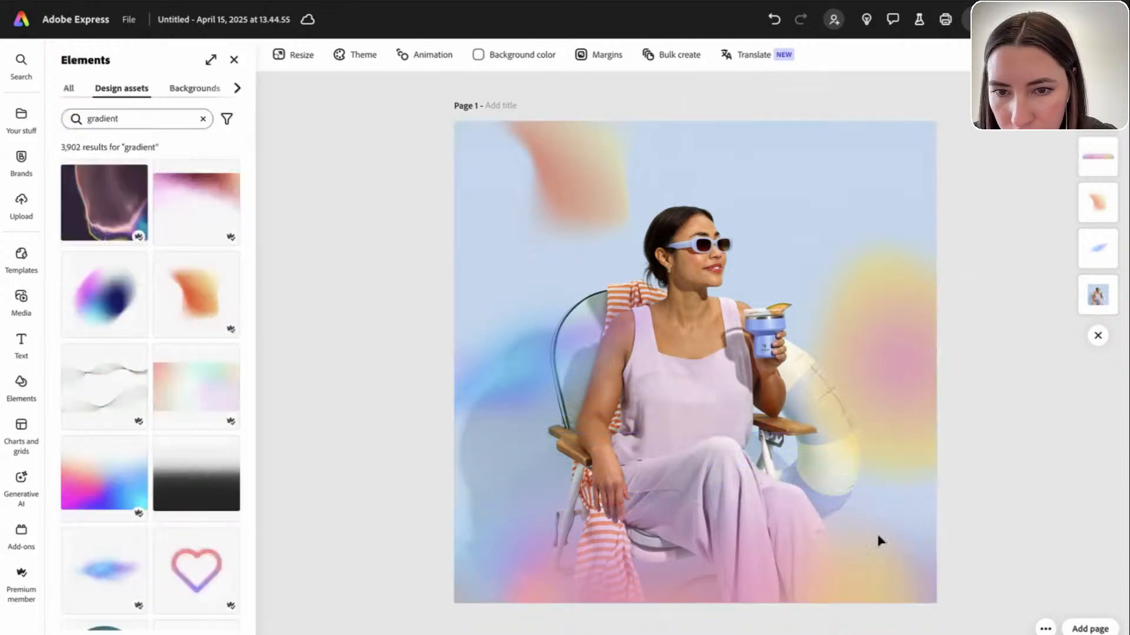
# Reduce the opacity of the pink and yellow gradient band over the woman's legs, and deselect it
pyautogui.click(197, 326)
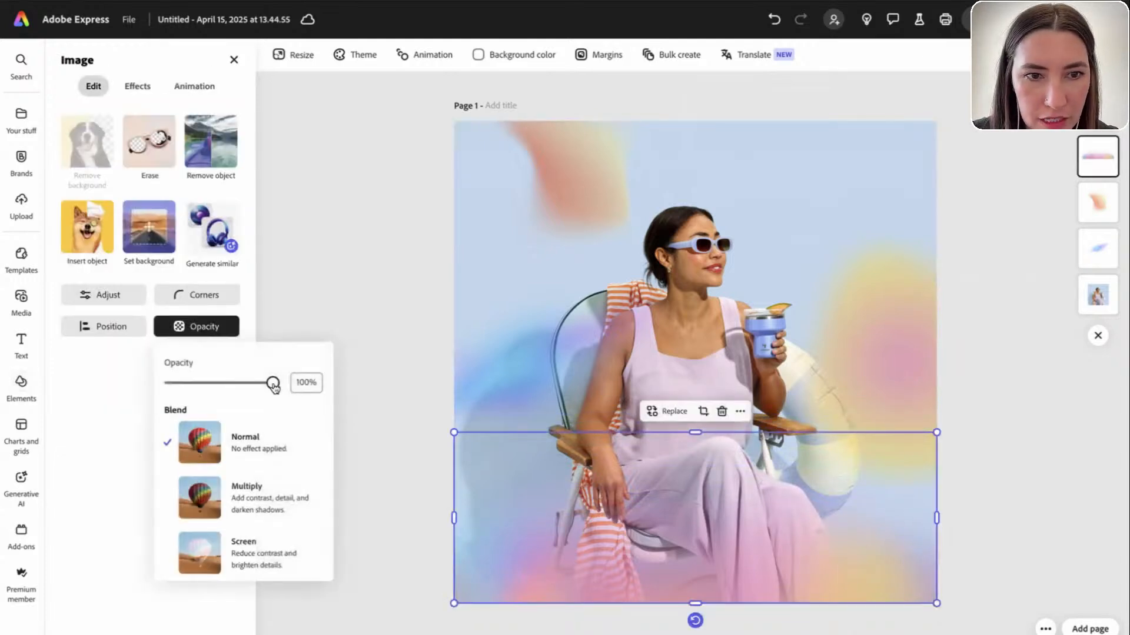
pyautogui.moveTo(273, 384); pyautogui.dragTo(243, 384)
pyautogui.click(409, 320)
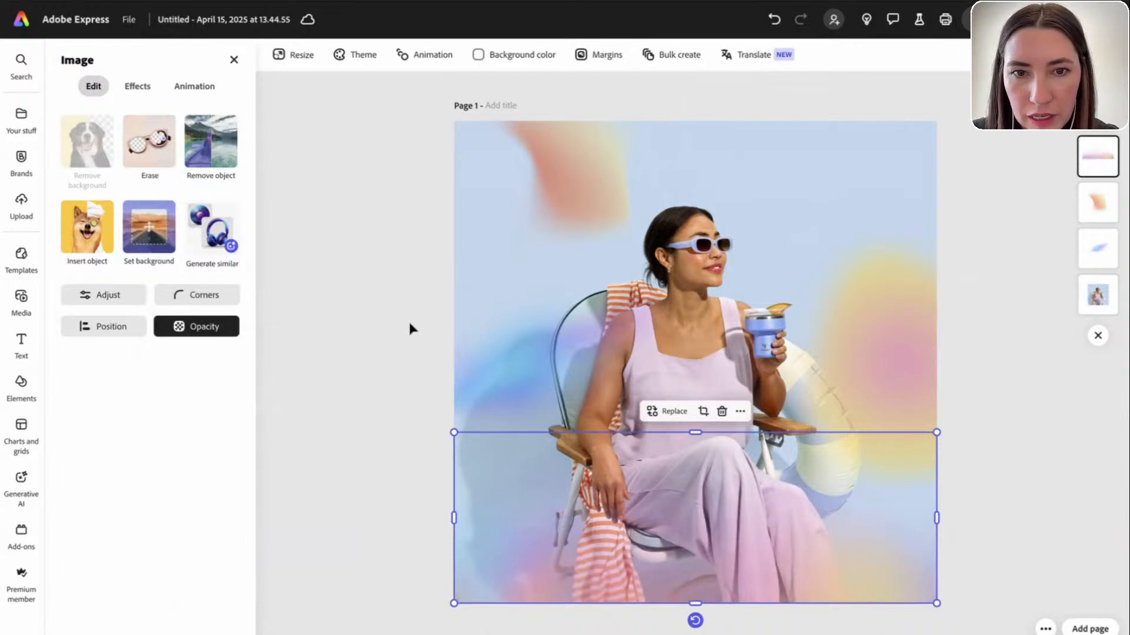
pyautogui.click(408, 319)
# Enlarge and rotate the orange gradient and reposition it to fill the photo's upper-left corner, then deselect it
pyautogui.click(551, 183)
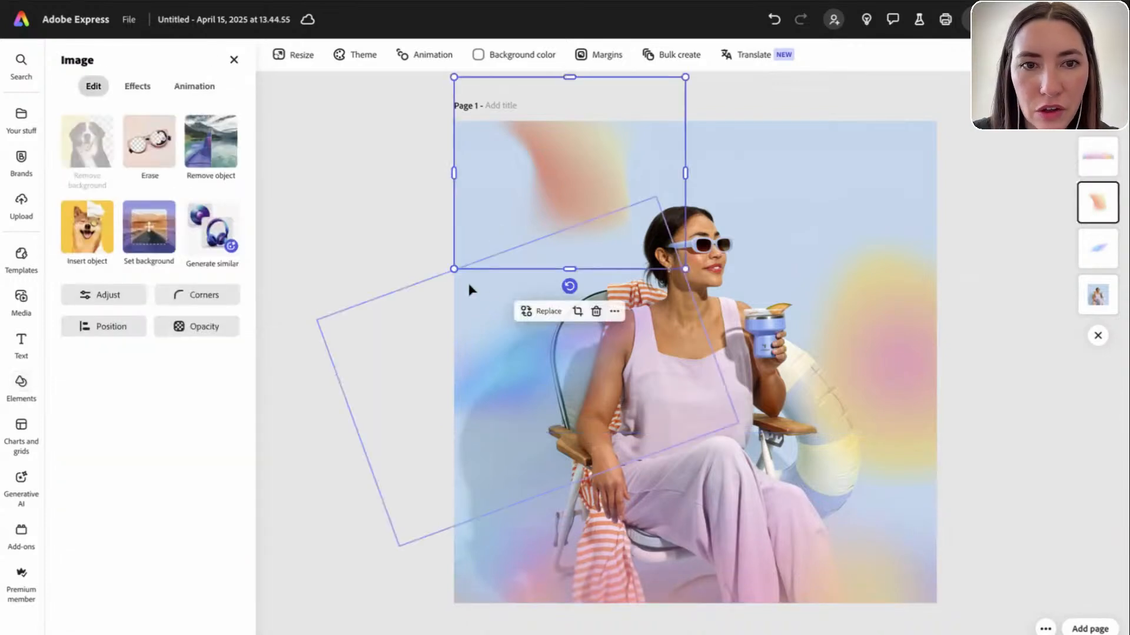
pyautogui.moveTo(454, 268); pyautogui.dragTo(308, 354)
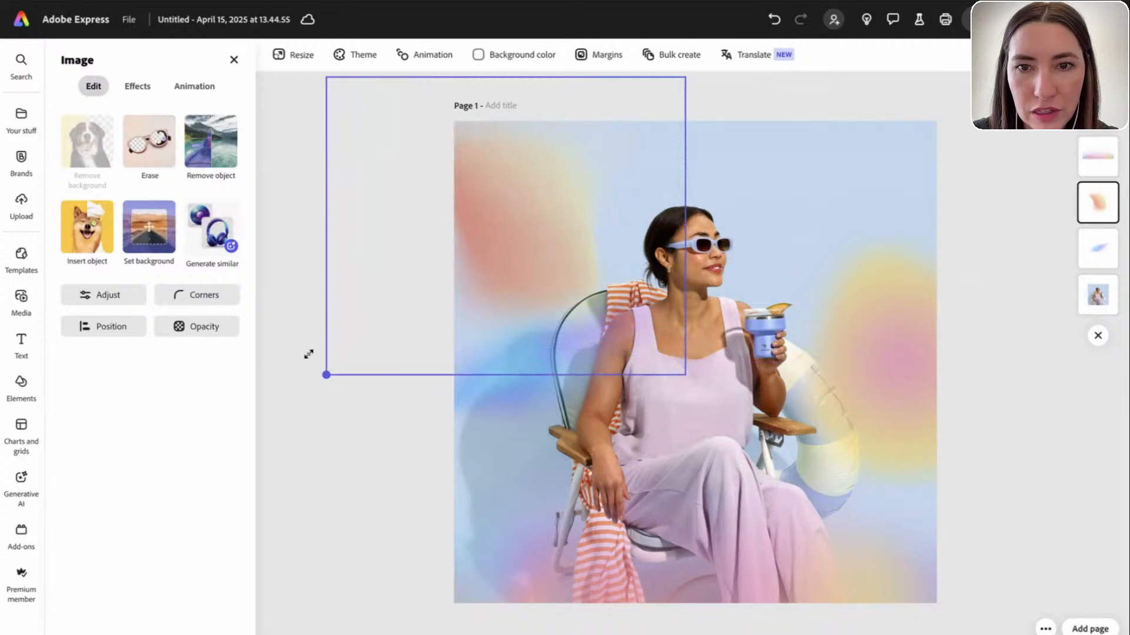
pyautogui.moveTo(507, 257); pyautogui.dragTo(507, 215)
pyautogui.moveTo(676, 334); pyautogui.dragTo(776, 391)
pyautogui.moveTo(615, 252); pyautogui.dragTo(577, 191)
pyautogui.moveTo(504, 363); pyautogui.dragTo(388, 351)
pyautogui.click(1041, 379)
# Enlarge the round yellow-pink gradient and shift it slightly outward past the photo's right edge, then deselect it
pyautogui.click(875, 356)
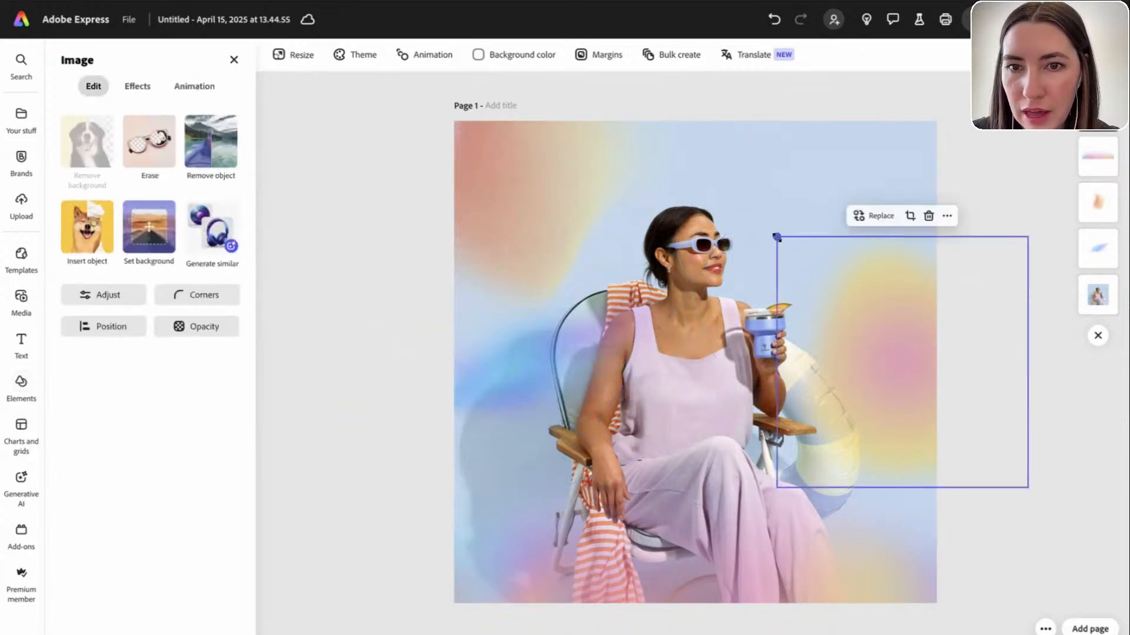
pyautogui.moveTo(777, 237); pyautogui.dragTo(736, 196)
pyautogui.moveTo(838, 277); pyautogui.dragTo(872, 284)
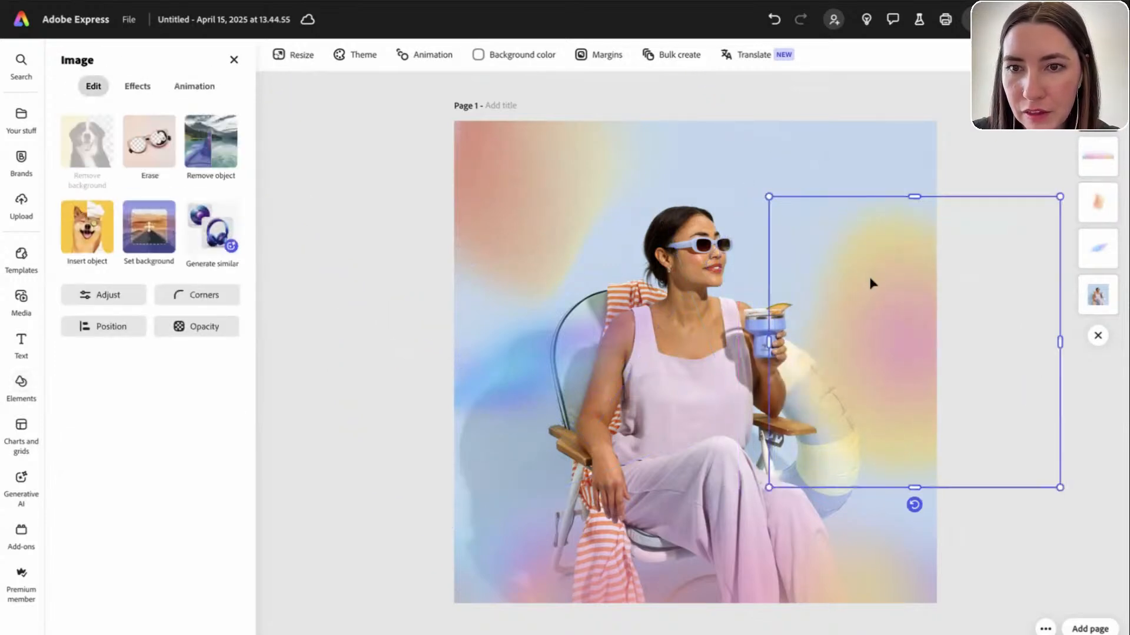
pyautogui.click(991, 547)
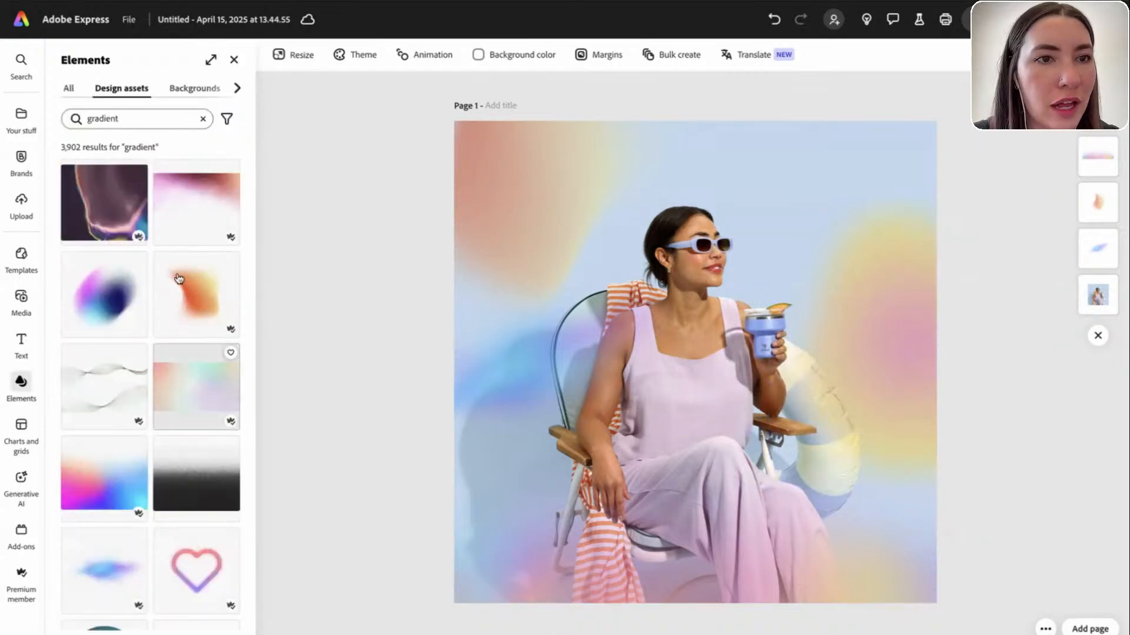
# Add a new text element reading "READY FOR SUMMER" in capitals
pyautogui.click(234, 60)
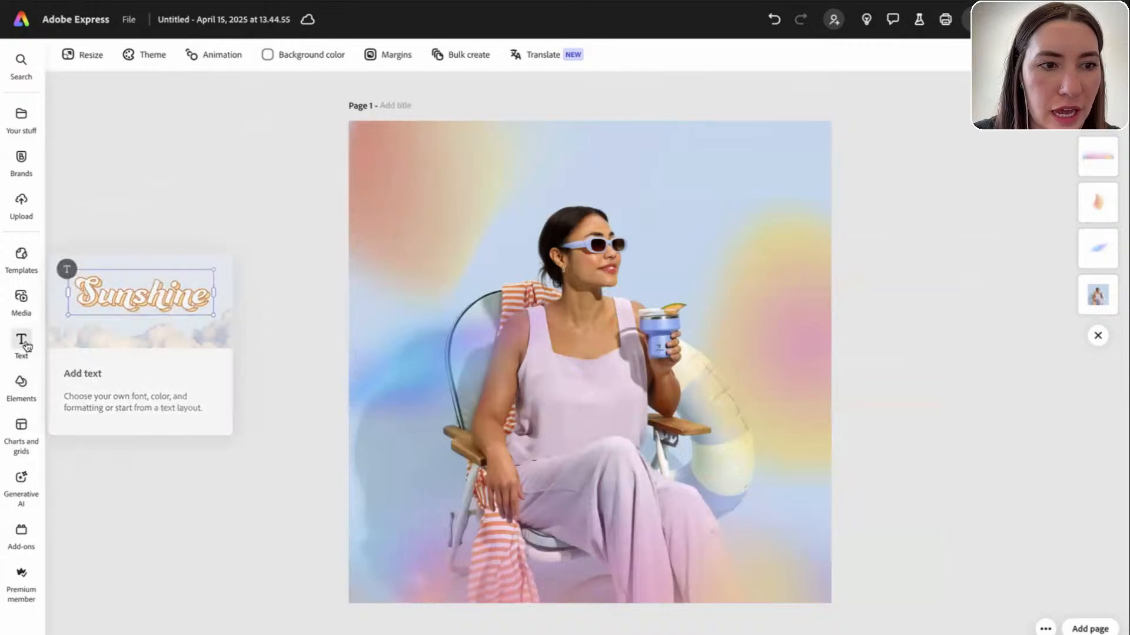
pyautogui.click(21, 342)
pyautogui.click(150, 91)
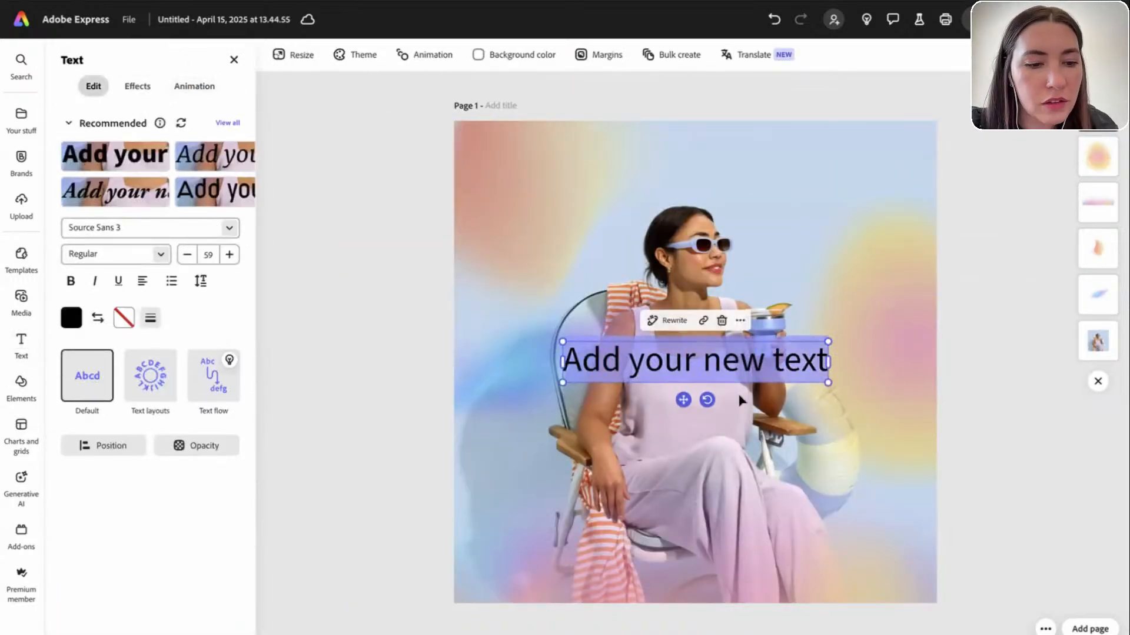
pyautogui.write('ready')
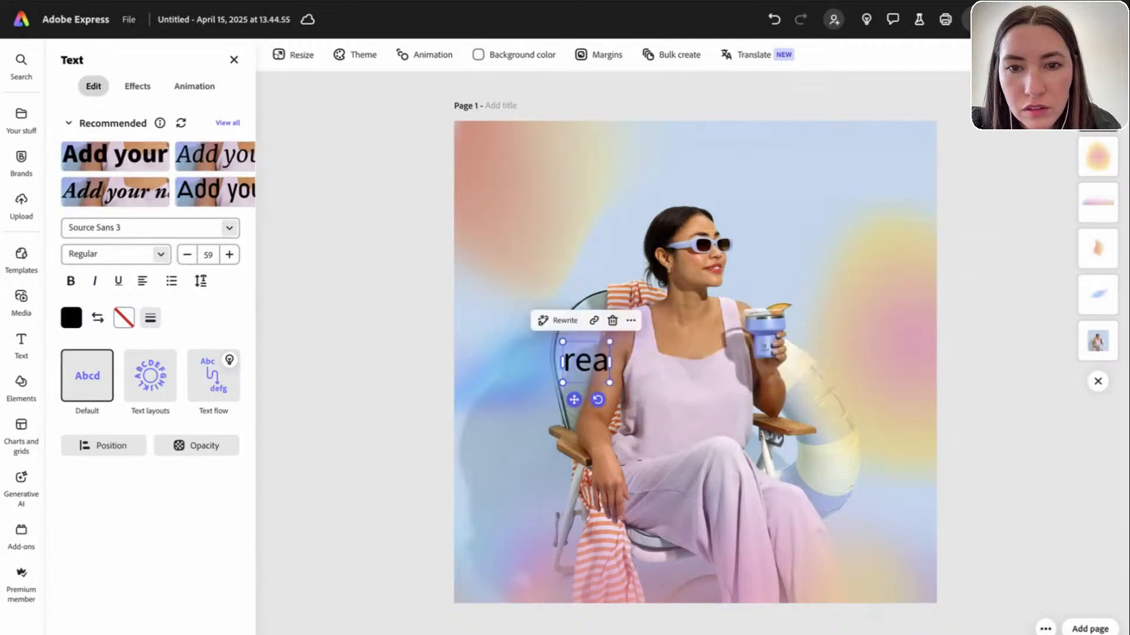
pyautogui.press('BackSpace')
pyautogui.press('BackSpace')
pyautogui.press('BackSpace')
pyautogui.press('BackSpace')
pyautogui.press('BackSpace')
pyautogui.write('RE')
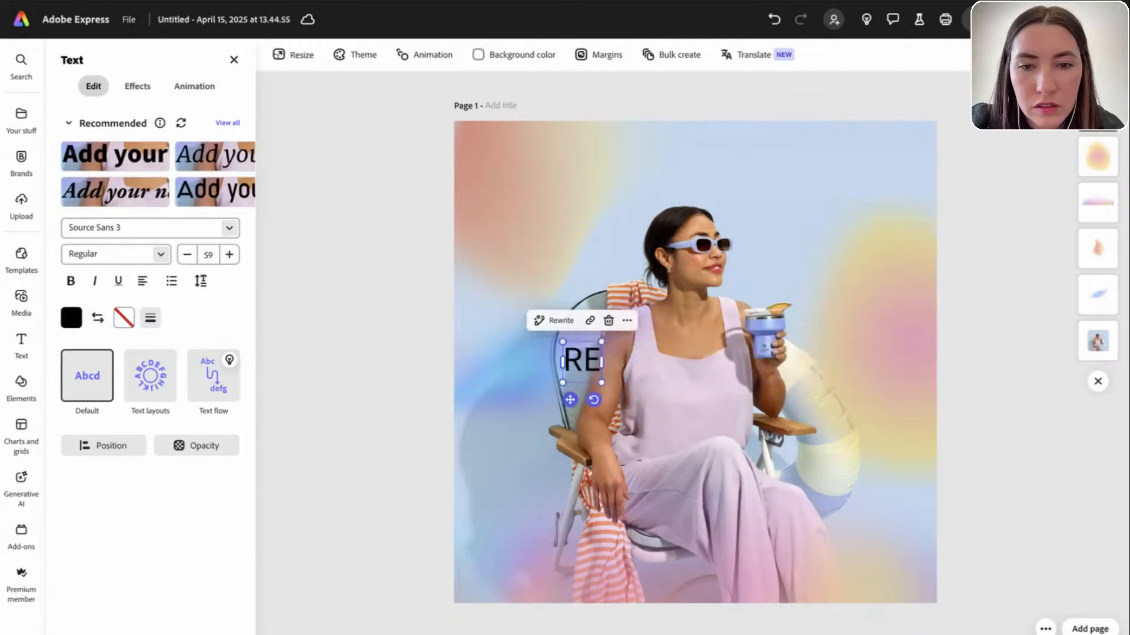
pyautogui.write('ADY FOR SUMMER')
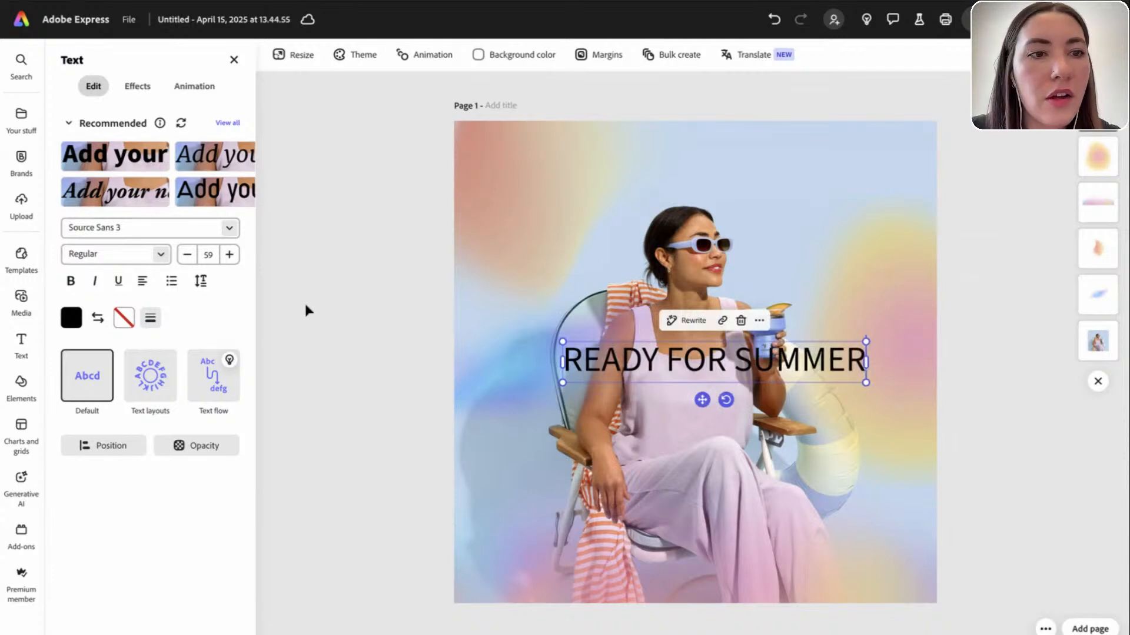
# Change the text's font to 8 Heavy and center it above the woman's head
pyautogui.click(229, 227)
pyautogui.scroll(-2, 218, 435)
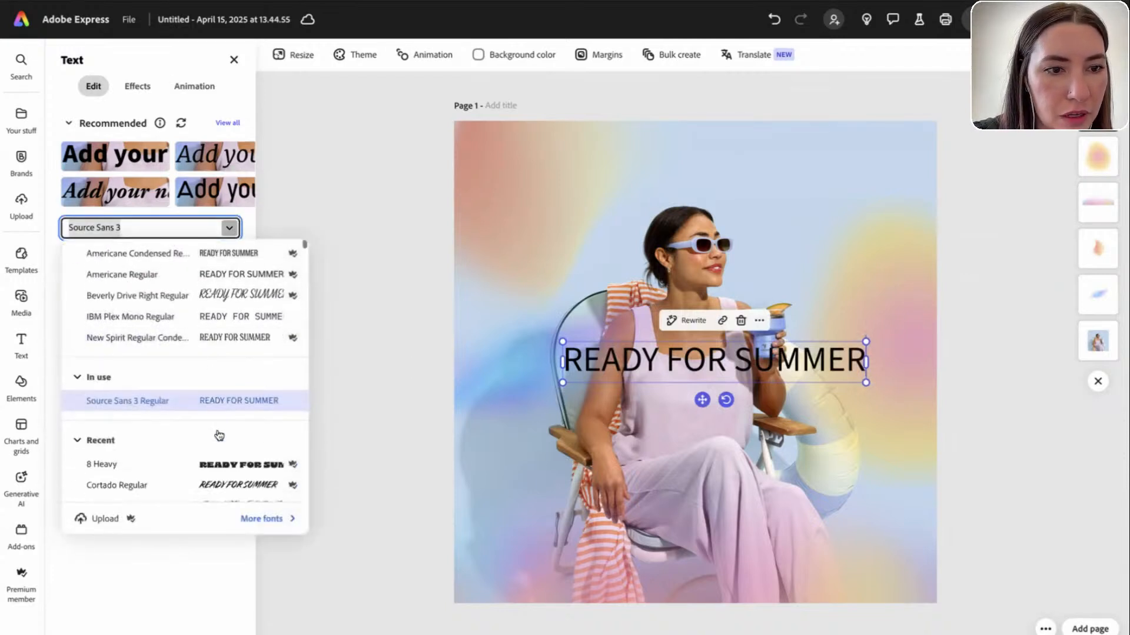
pyautogui.click(237, 398)
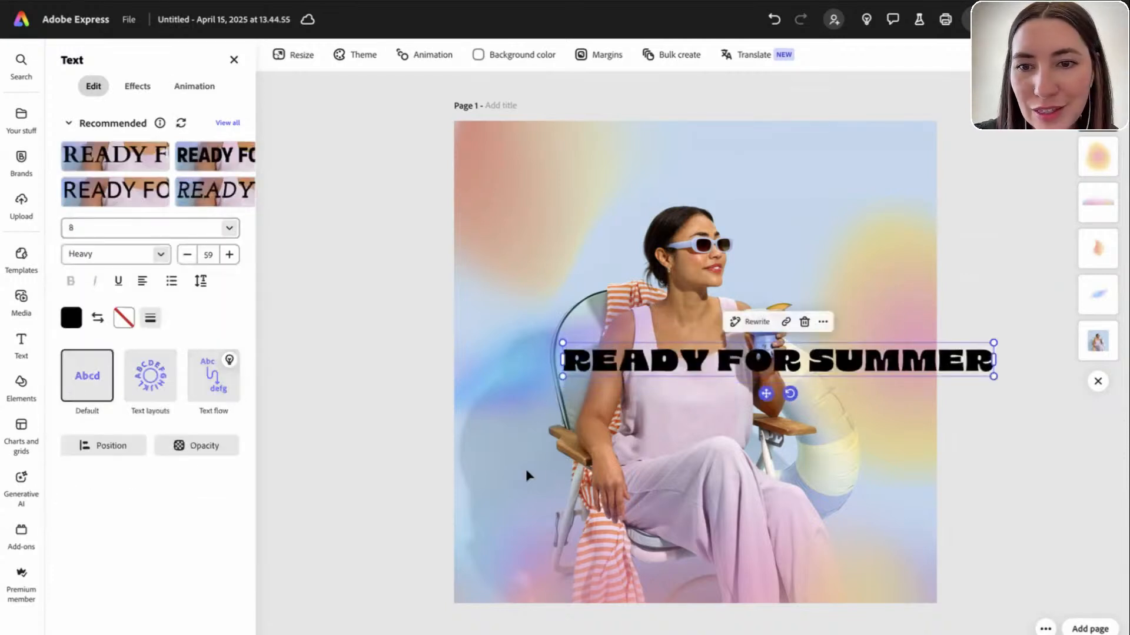
pyautogui.moveTo(915, 364); pyautogui.dragTo(834, 185)
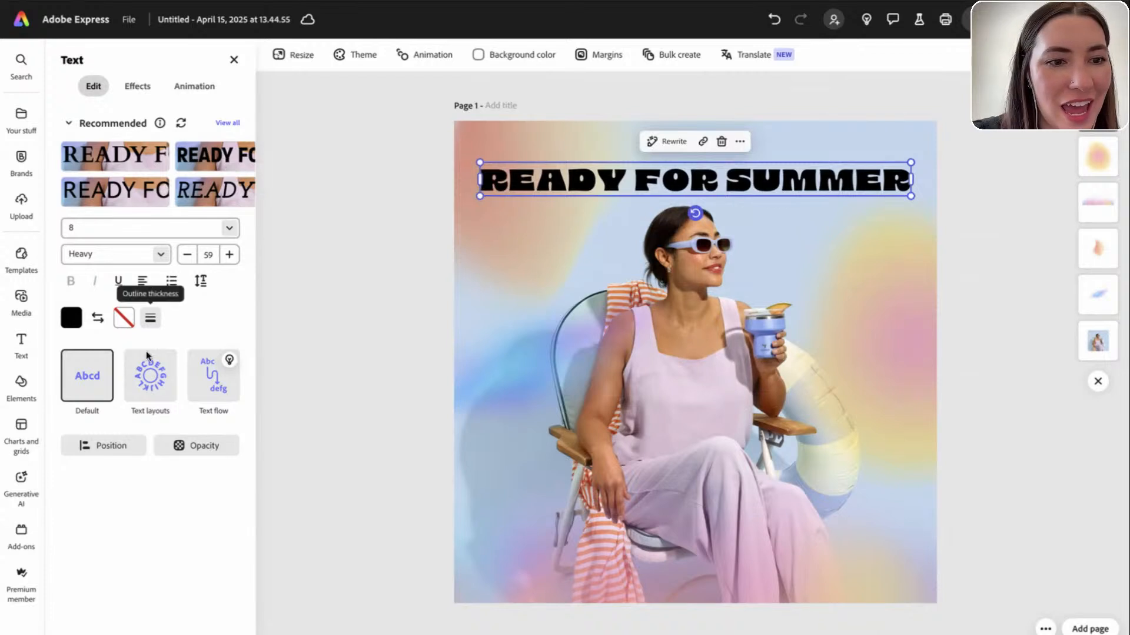
# Apply a semicircular arch text layout to "READY FOR SUMMER" and position the arch around the woman's head
pyautogui.click(150, 375)
pyautogui.click(237, 544)
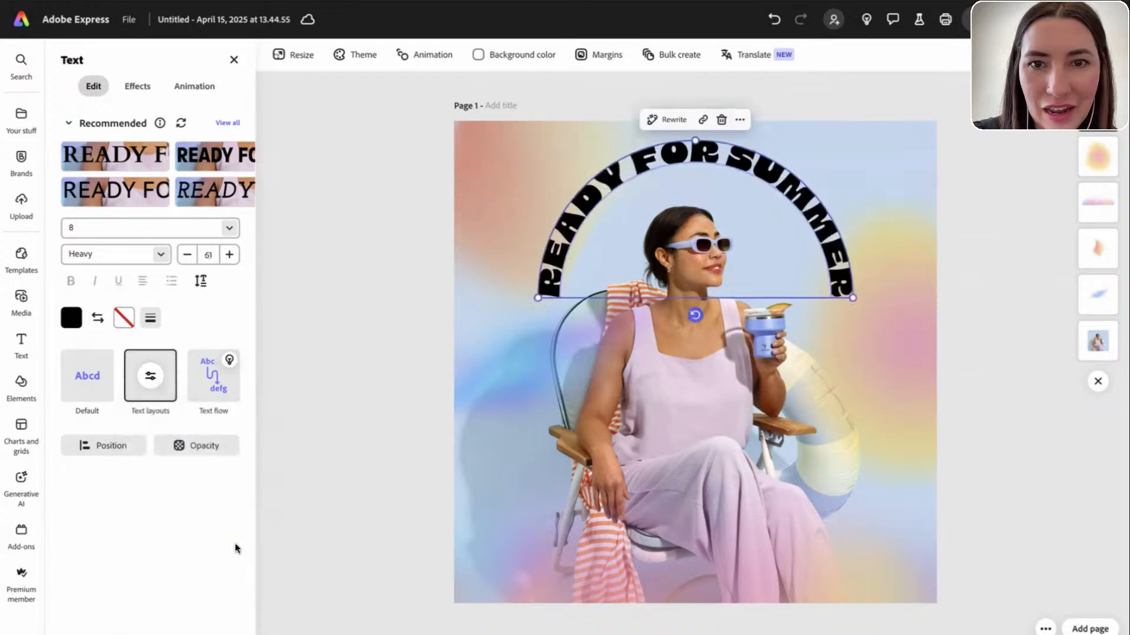
pyautogui.moveTo(821, 239); pyautogui.dragTo(821, 253)
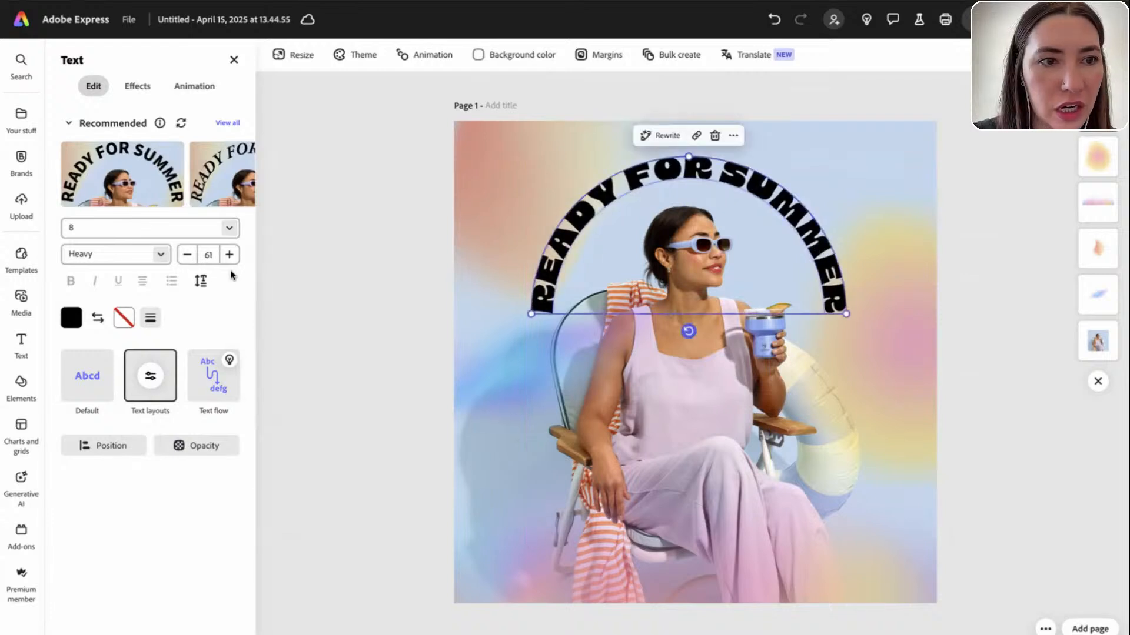
# Try the trousers' purple as the arched text's fill, and replace it with pink sampled from the round gradient
pyautogui.click(71, 318)
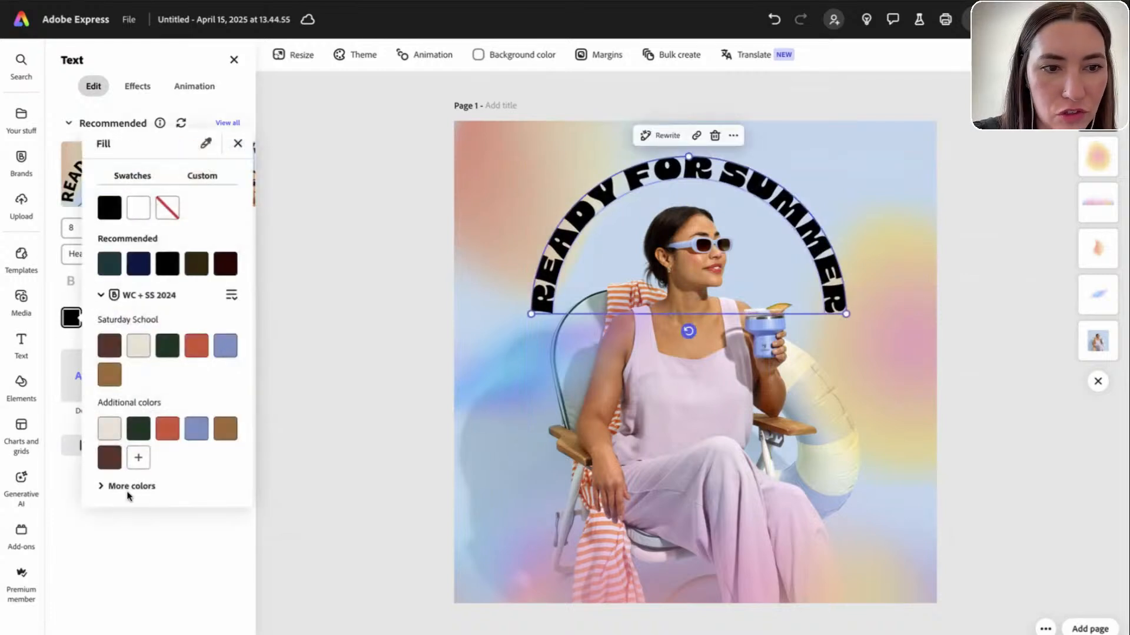
pyautogui.click(203, 143)
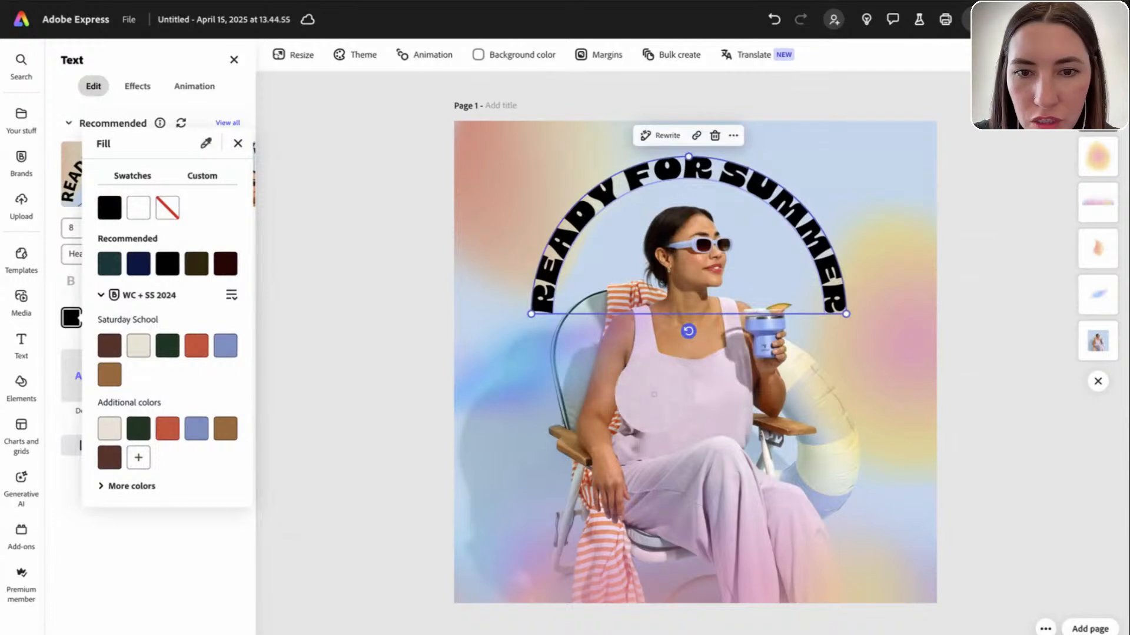
pyautogui.click(719, 502)
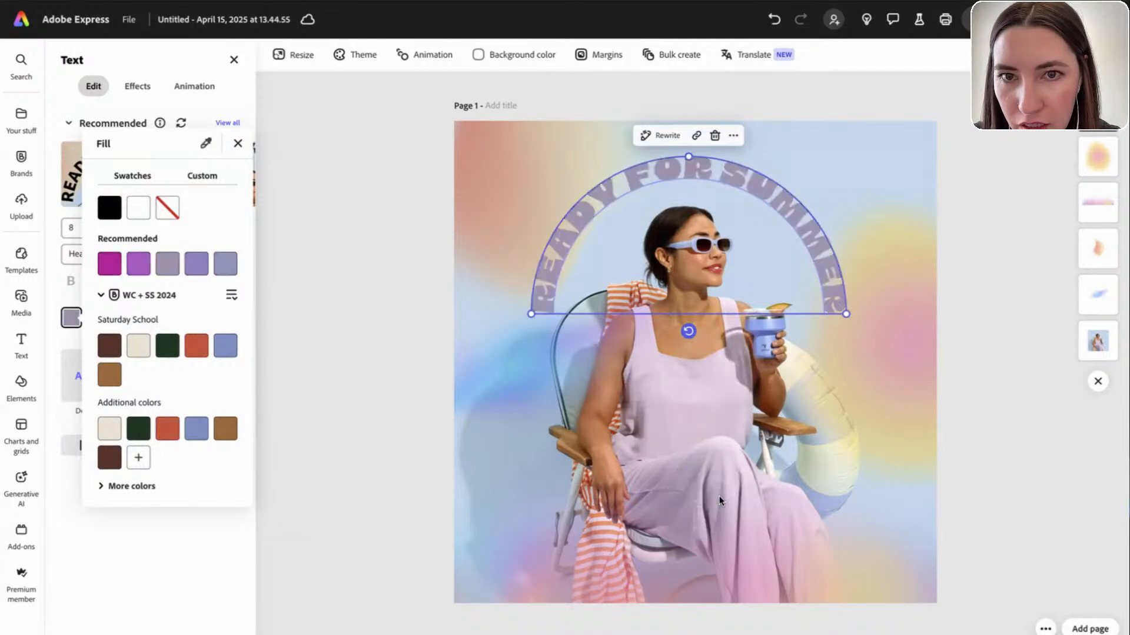
pyautogui.click(206, 144)
pyautogui.click(917, 354)
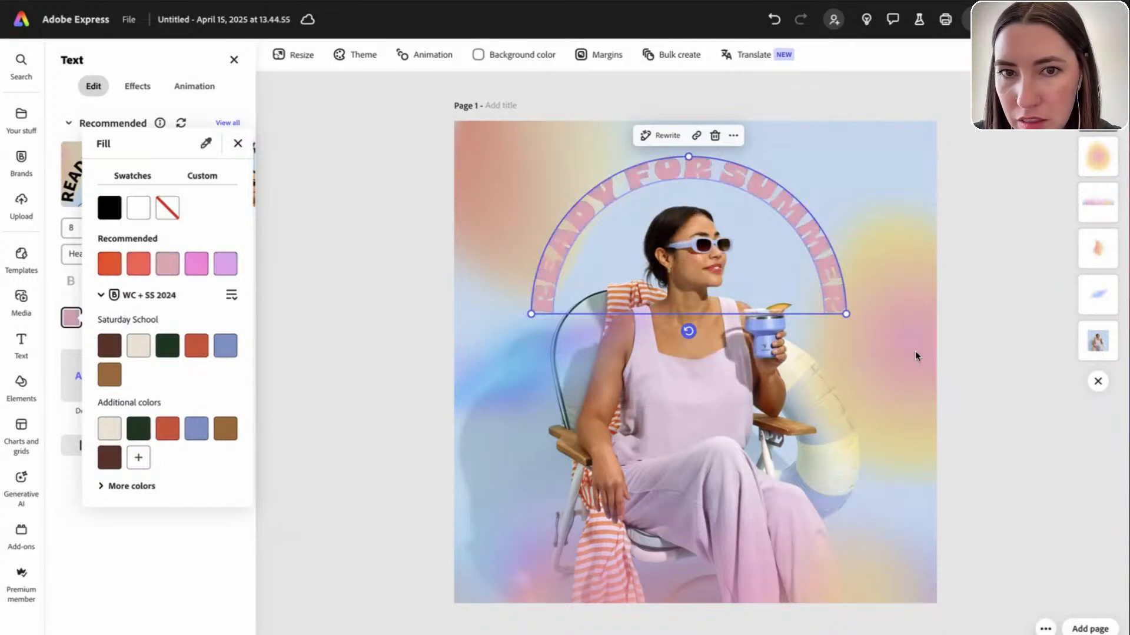
pyautogui.click(237, 145)
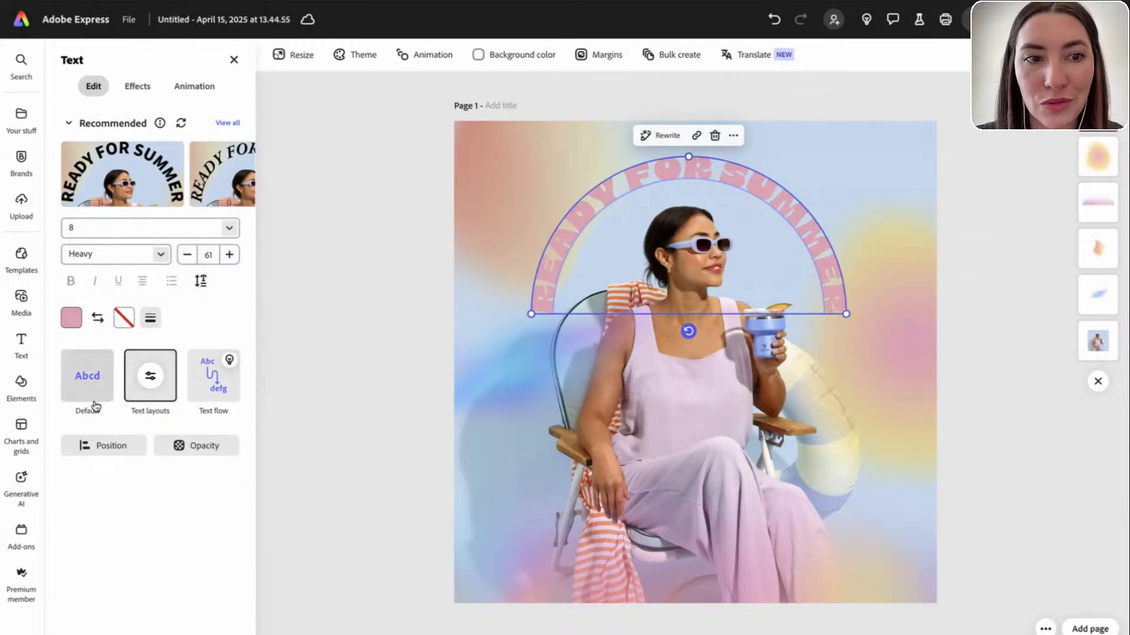
# Apply the Pink balloon generated text effect to the arched text
pyautogui.click(145, 94)
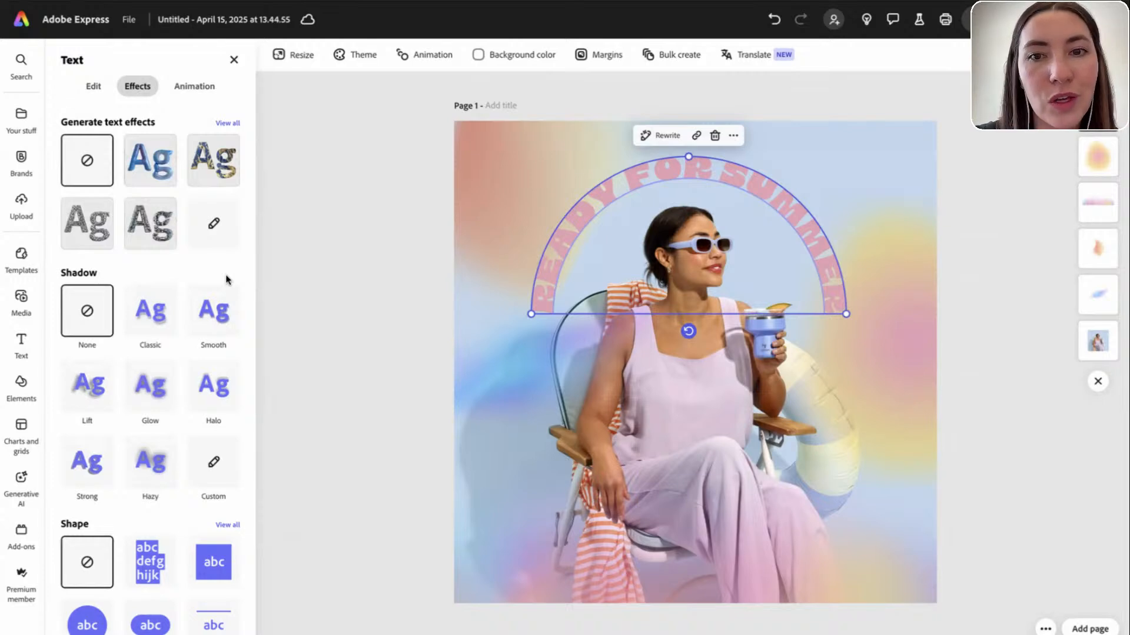
pyautogui.click(237, 127)
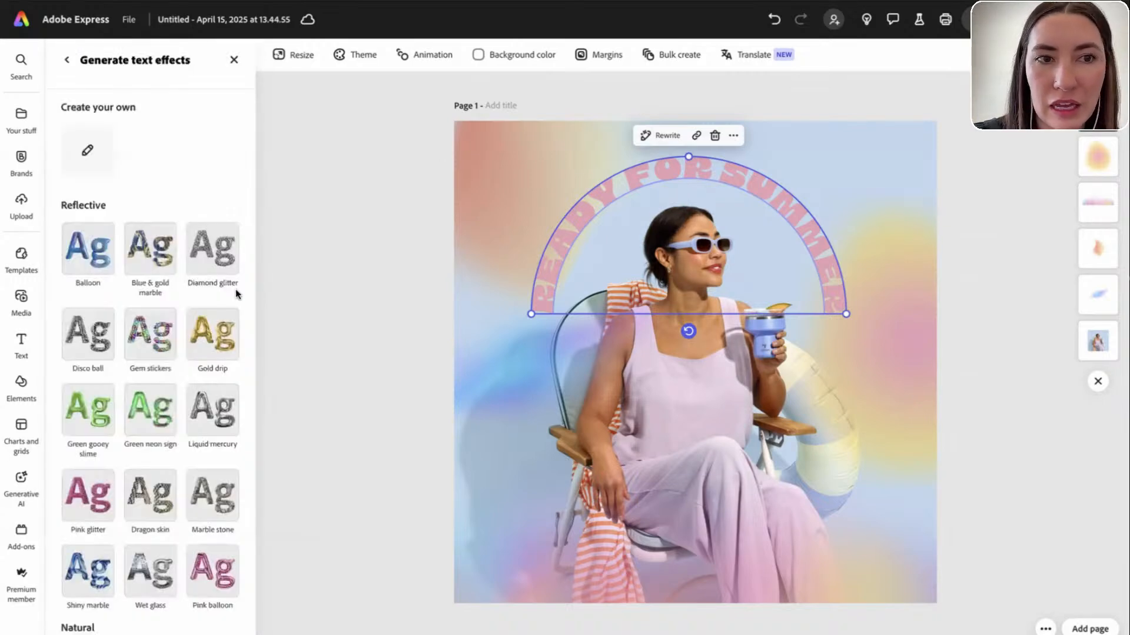
pyautogui.scroll(-3, 170, 518)
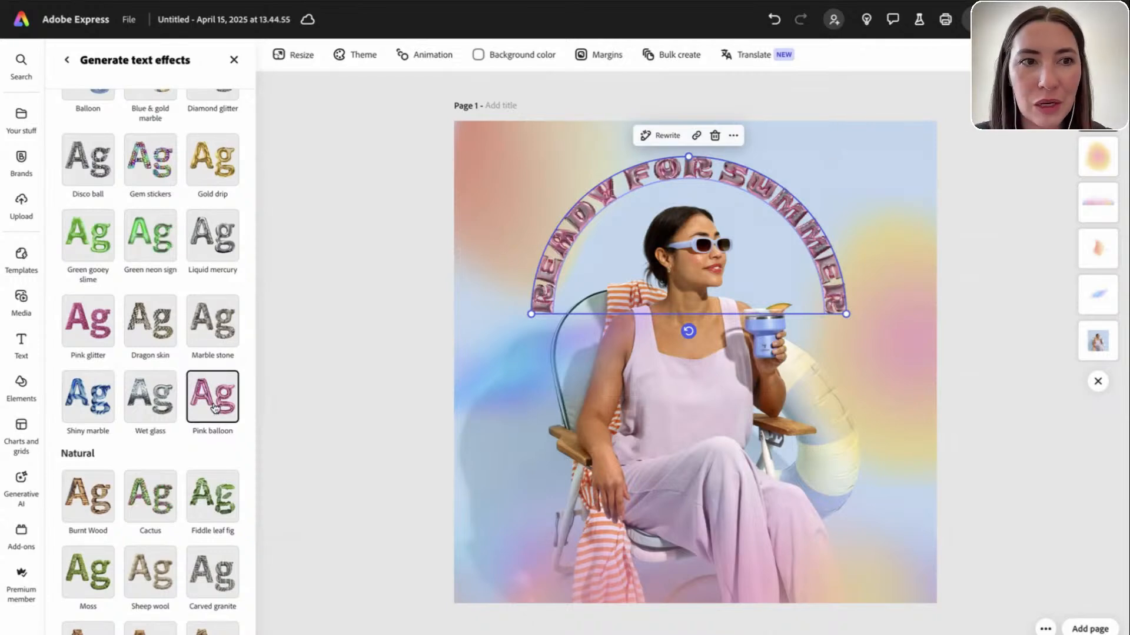
pyautogui.scroll(3, 215, 408)
# Regenerate the text effect with the prompt "PURPLE metallic mylar balloon" and deselect the text
pyautogui.click(93, 148)
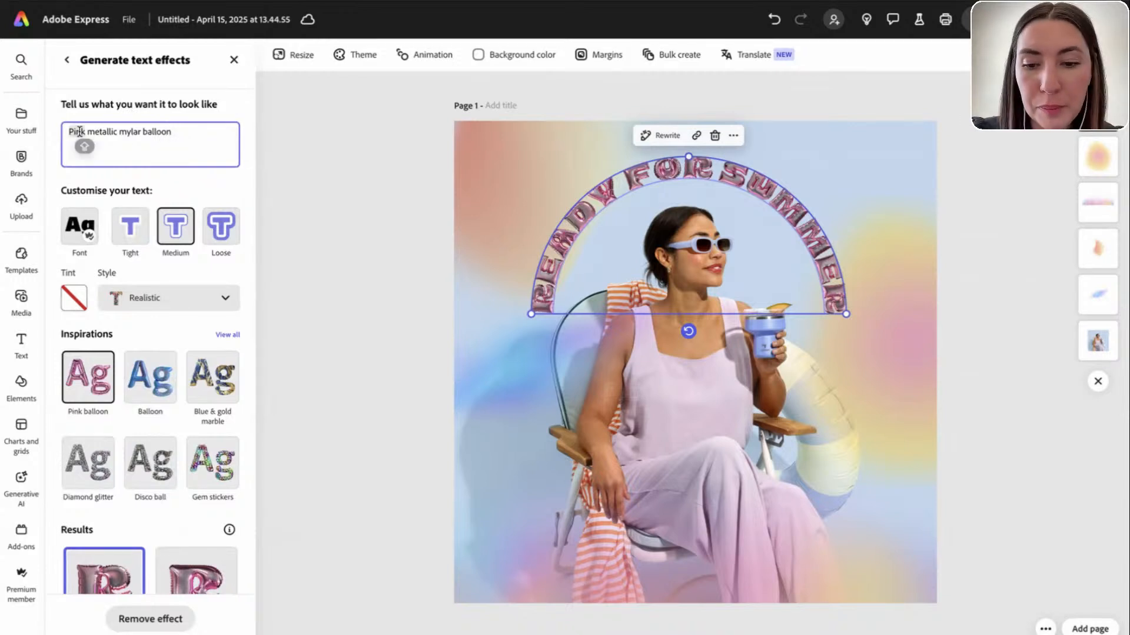
pyautogui.write('PURPLE')
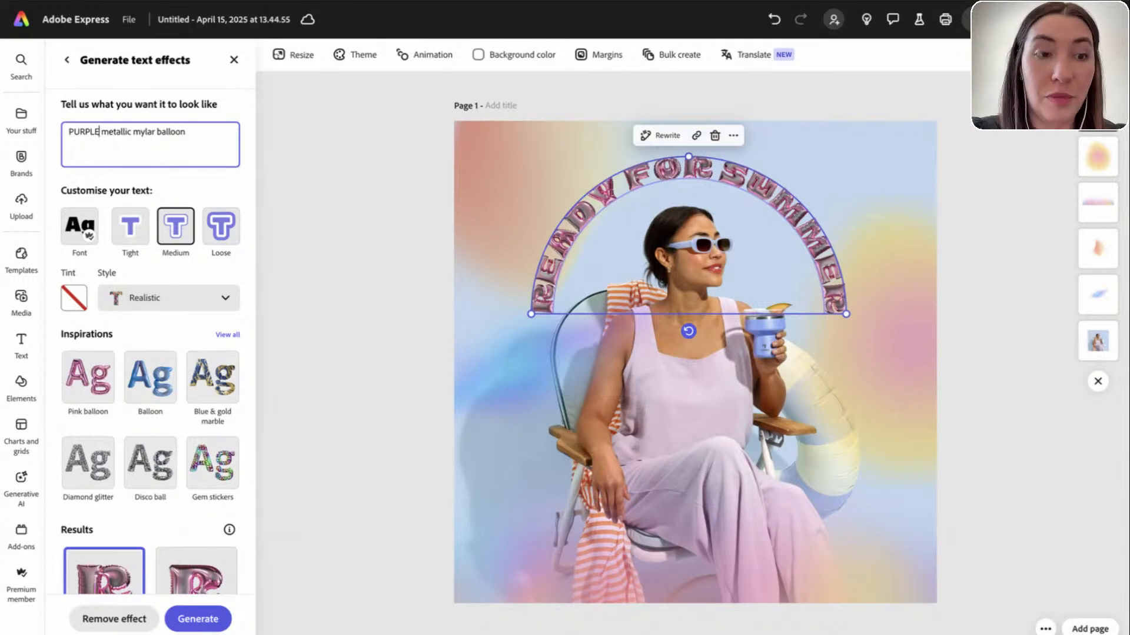
pyautogui.click(201, 620)
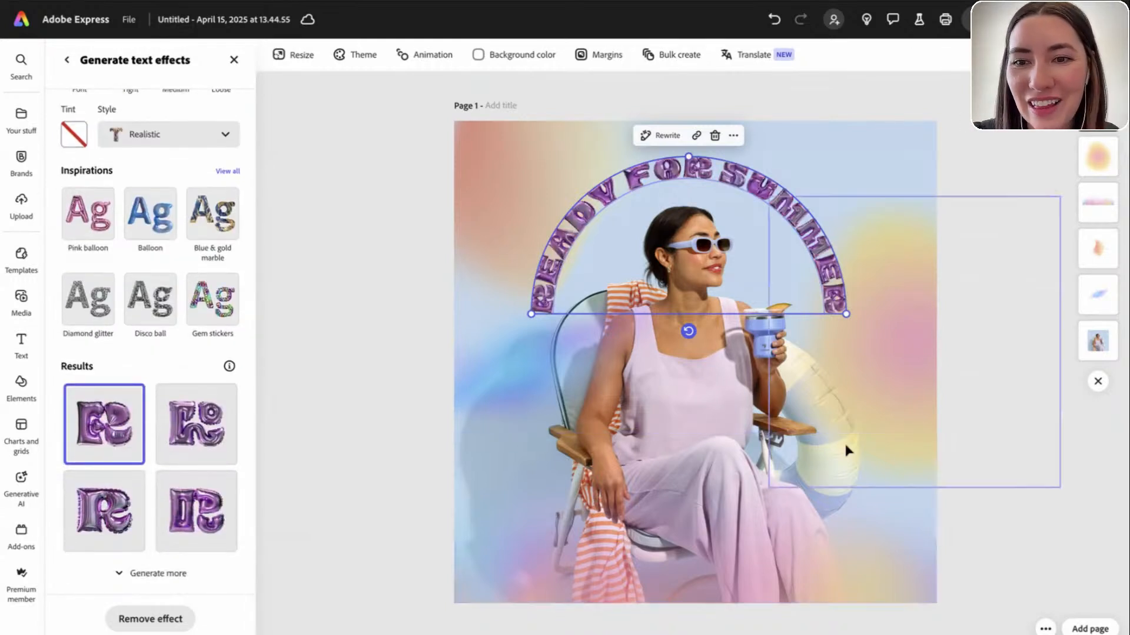
pyautogui.click(1019, 471)
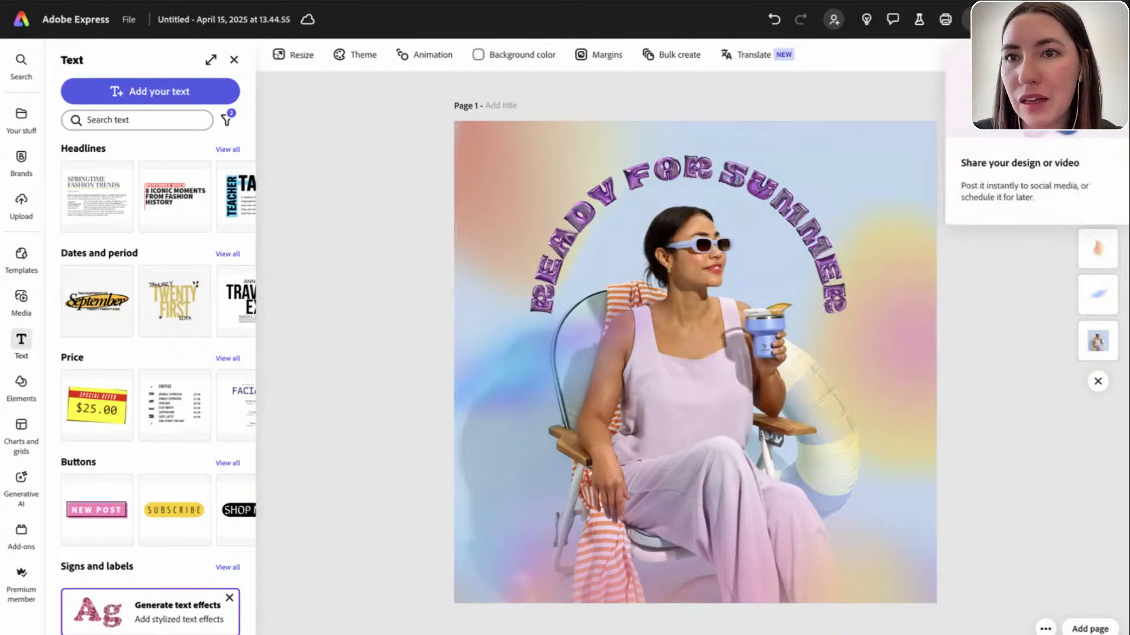
# View the social media sharing and scheduling form for the finished post, and close it without publishing
pyautogui.click(984, 20)
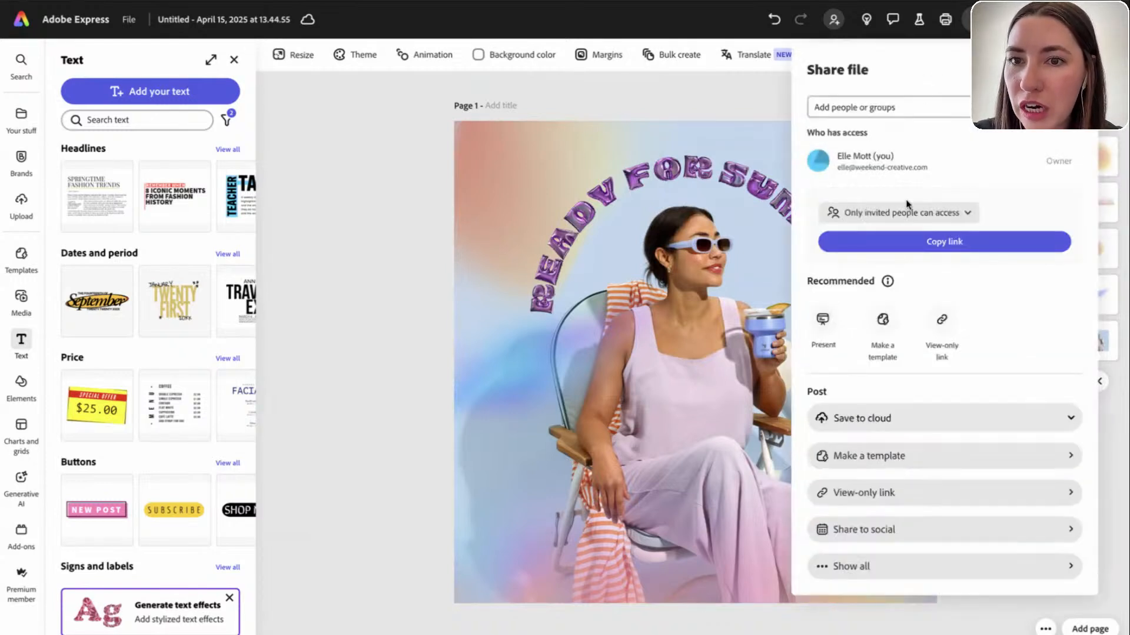
pyautogui.click(882, 530)
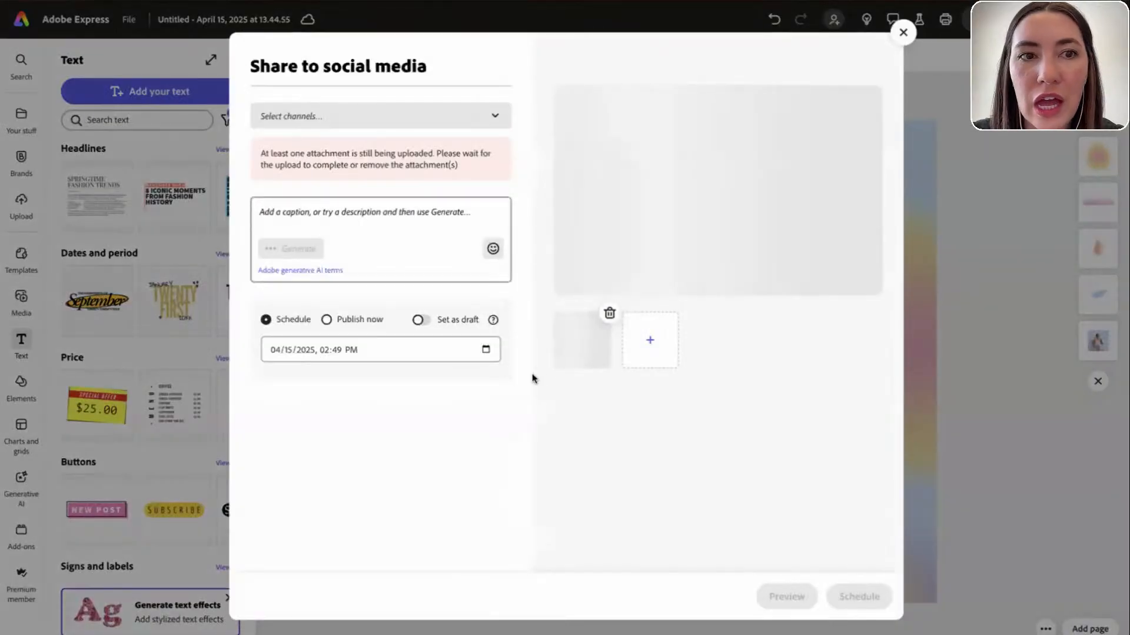
pyautogui.click(909, 37)
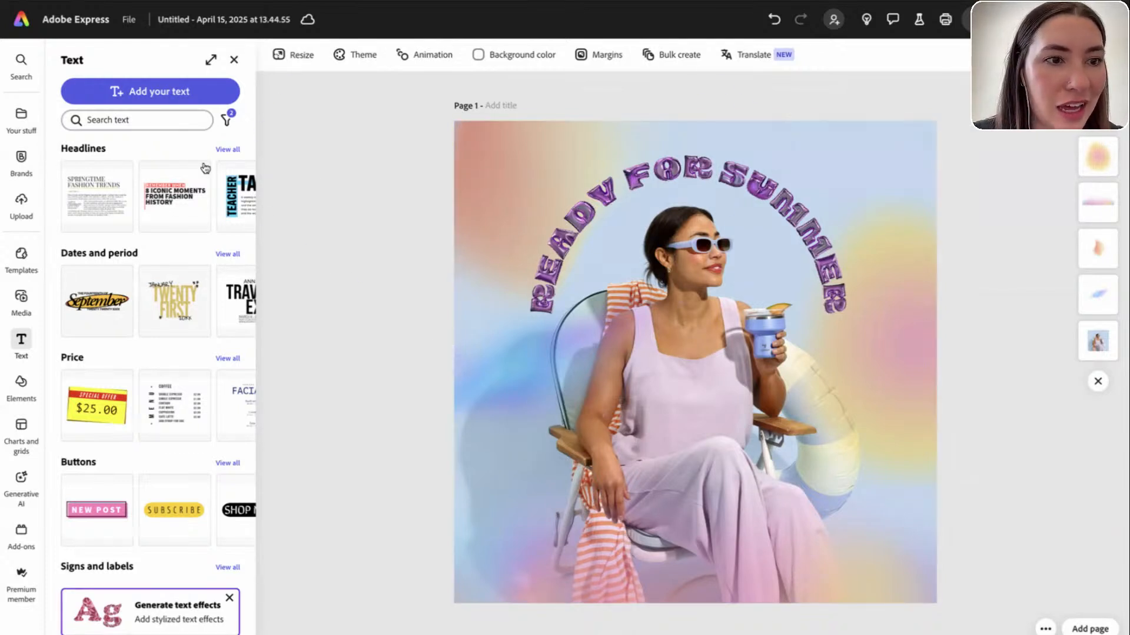
# Return to the home page and create a new blank square file
pyautogui.moveTo(29, 118)
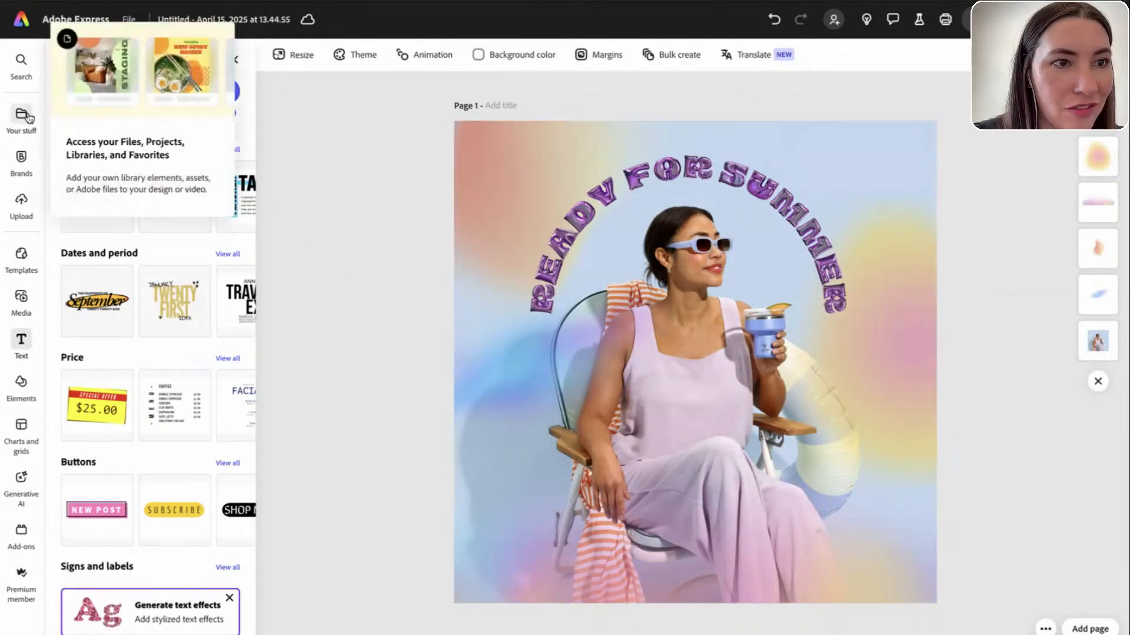
pyautogui.click(23, 20)
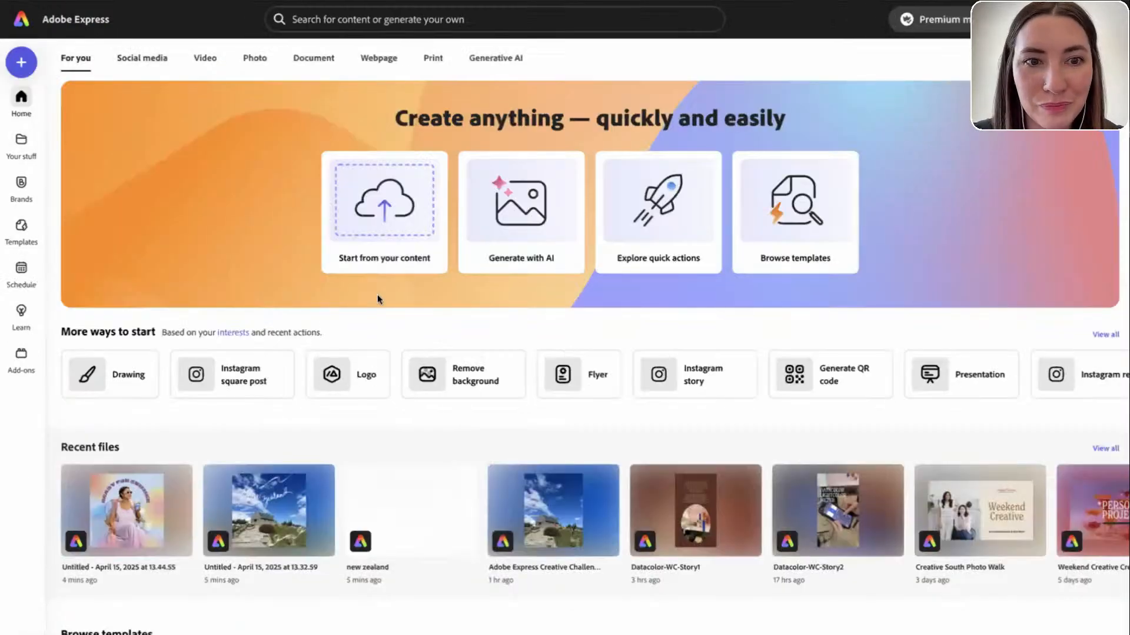
pyautogui.click(22, 64)
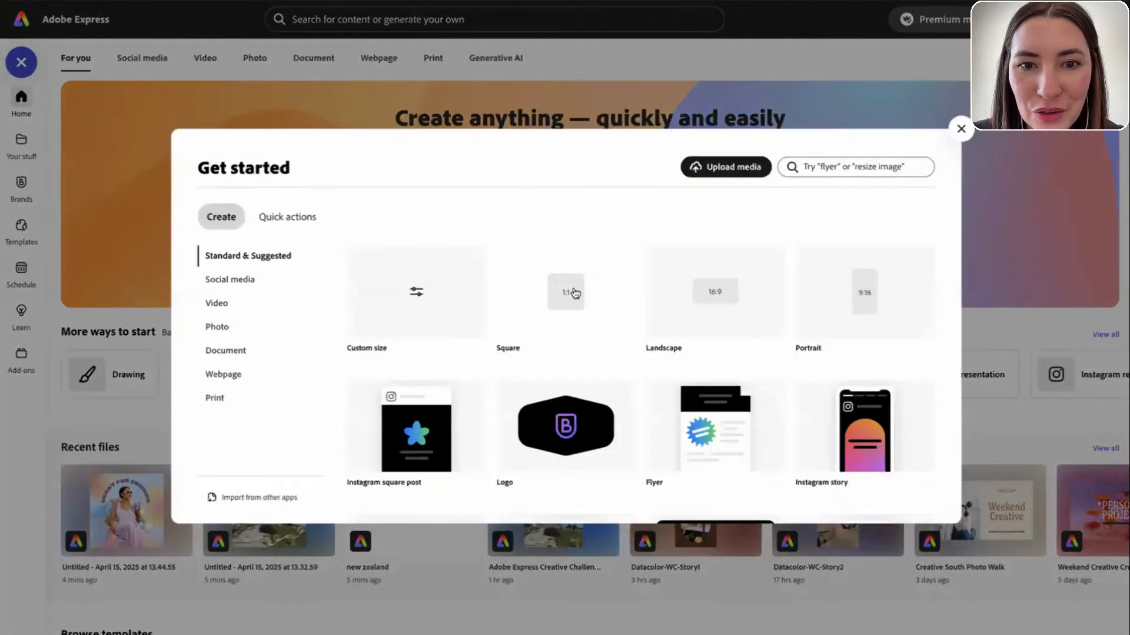
pyautogui.click(569, 292)
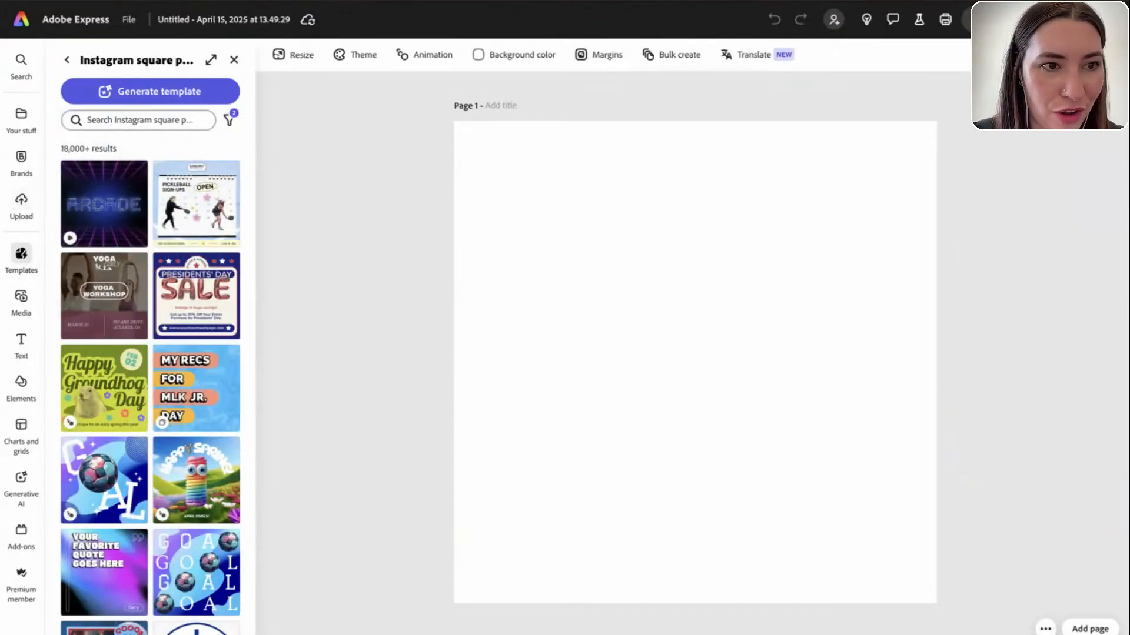
# Add the Lightroom photo of the girl holding a white chicken to the blank page
pyautogui.click(67, 60)
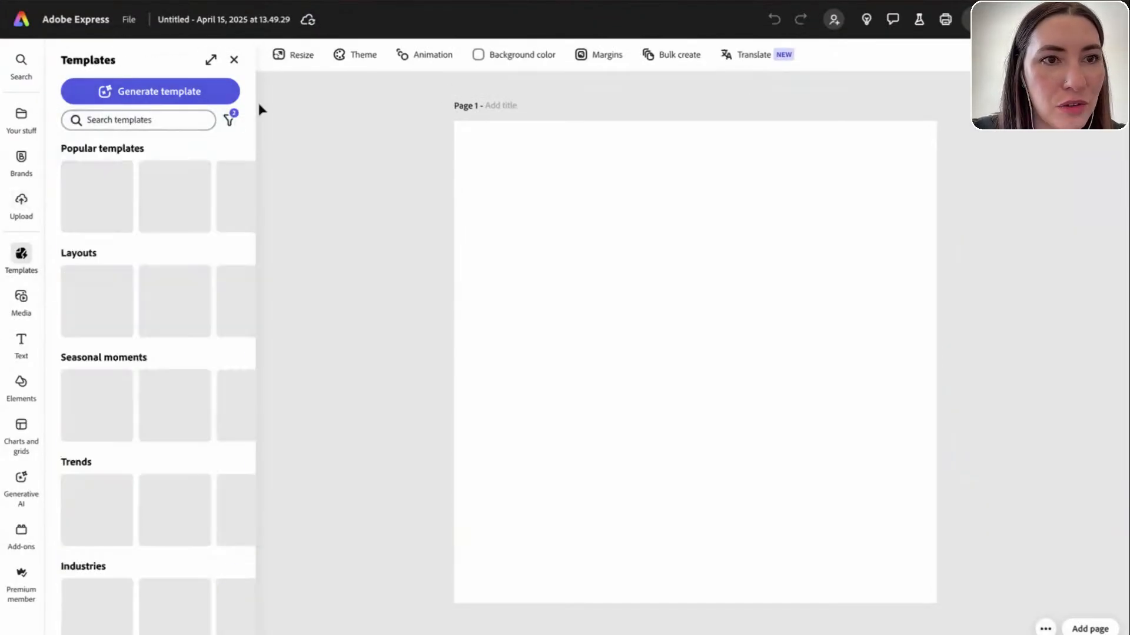
pyautogui.click(19, 126)
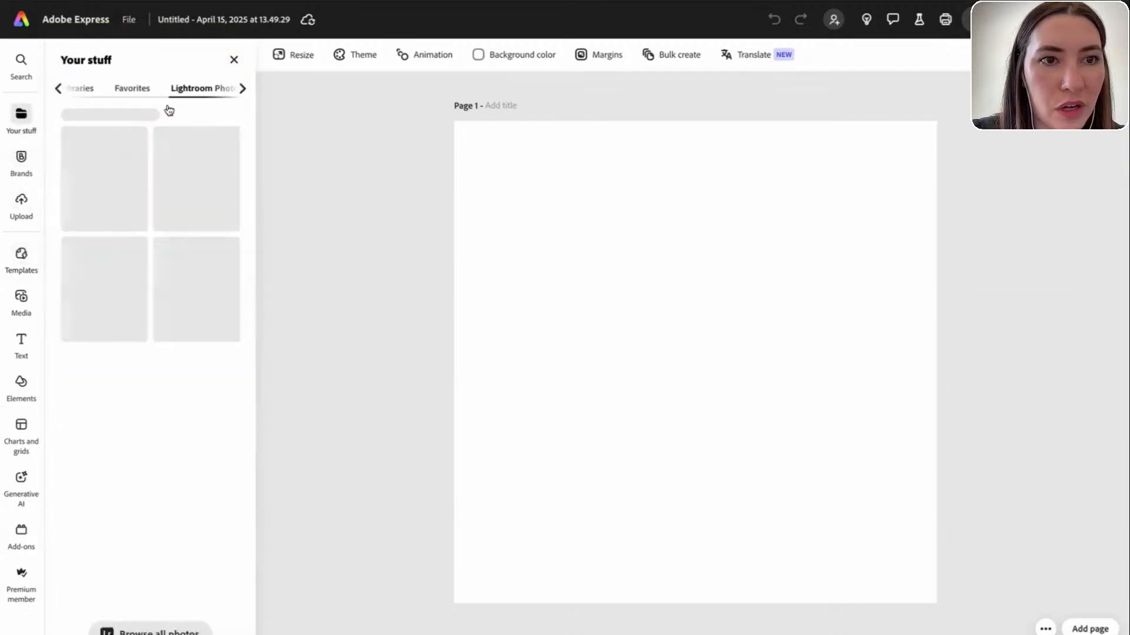
pyautogui.click(203, 201)
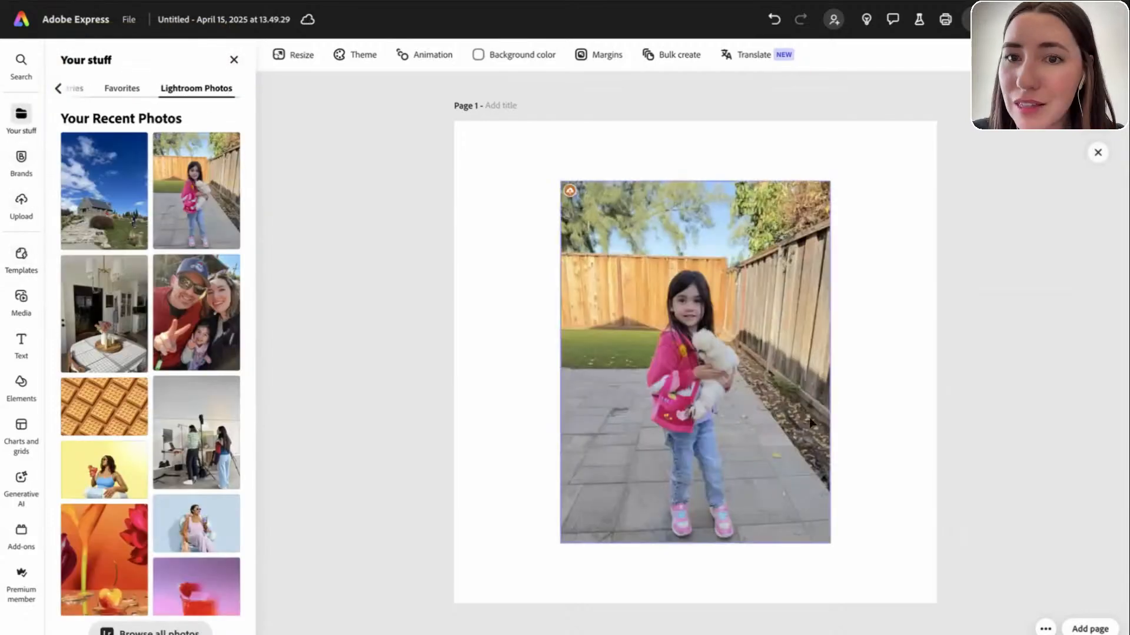
# Extend all four sides of the girl's photo until it fills the square page, and deselect it
pyautogui.click(631, 375)
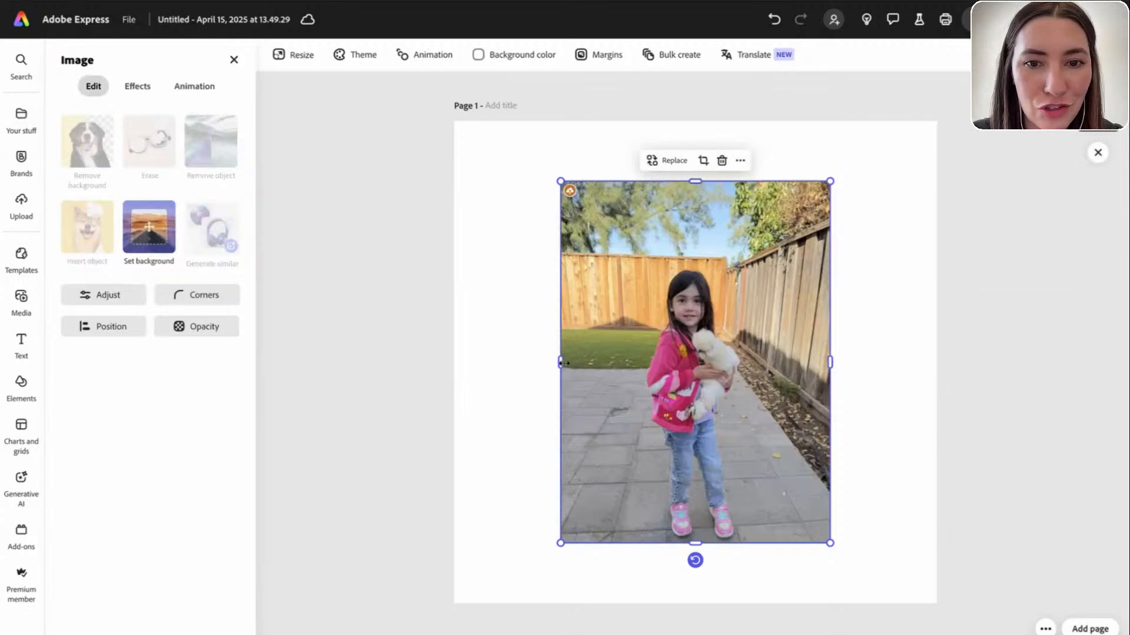
pyautogui.moveTo(559, 364); pyautogui.dragTo(456, 354)
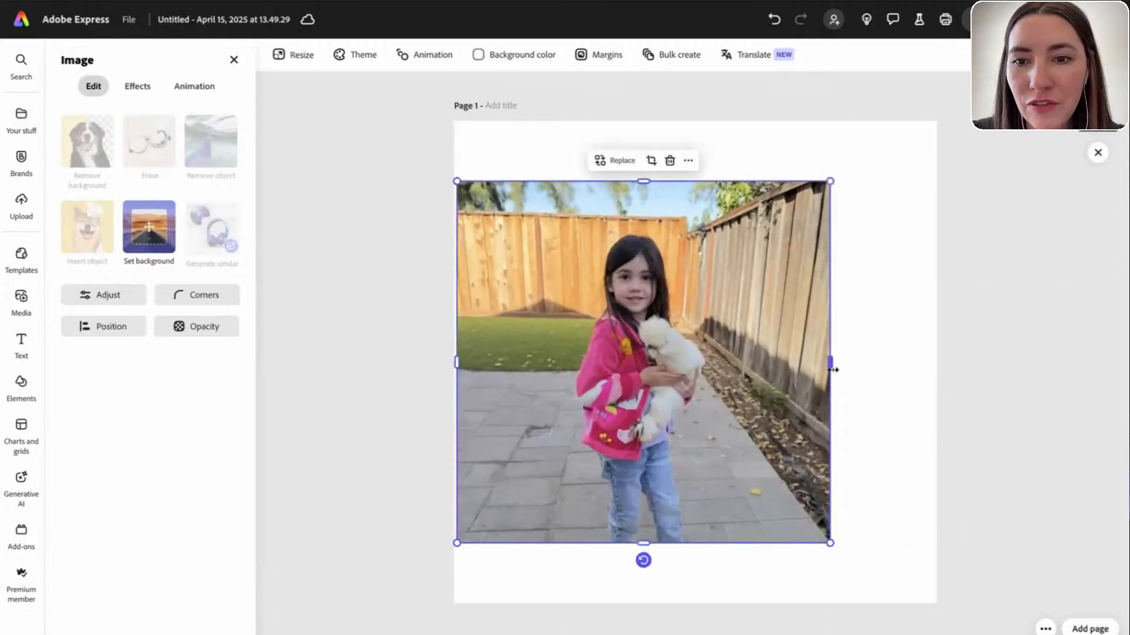
pyautogui.moveTo(833, 370); pyautogui.dragTo(936, 364)
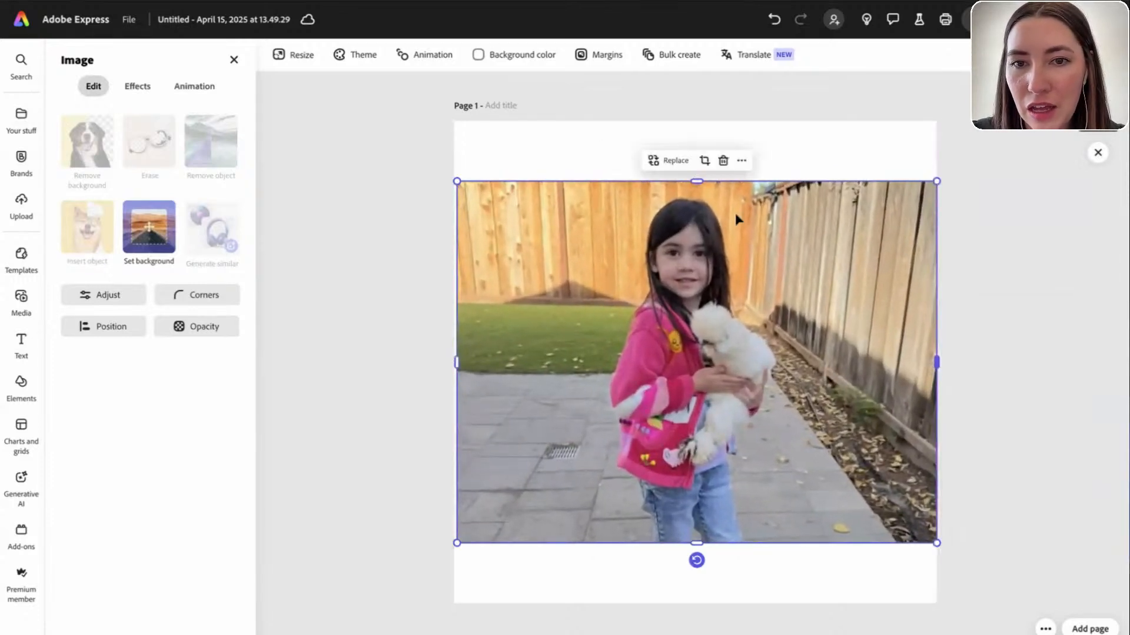
pyautogui.moveTo(696, 182); pyautogui.dragTo(696, 121)
pyautogui.moveTo(694, 542); pyautogui.dragTo(691, 605)
pyautogui.moveTo(455, 364); pyautogui.dragTo(450, 363)
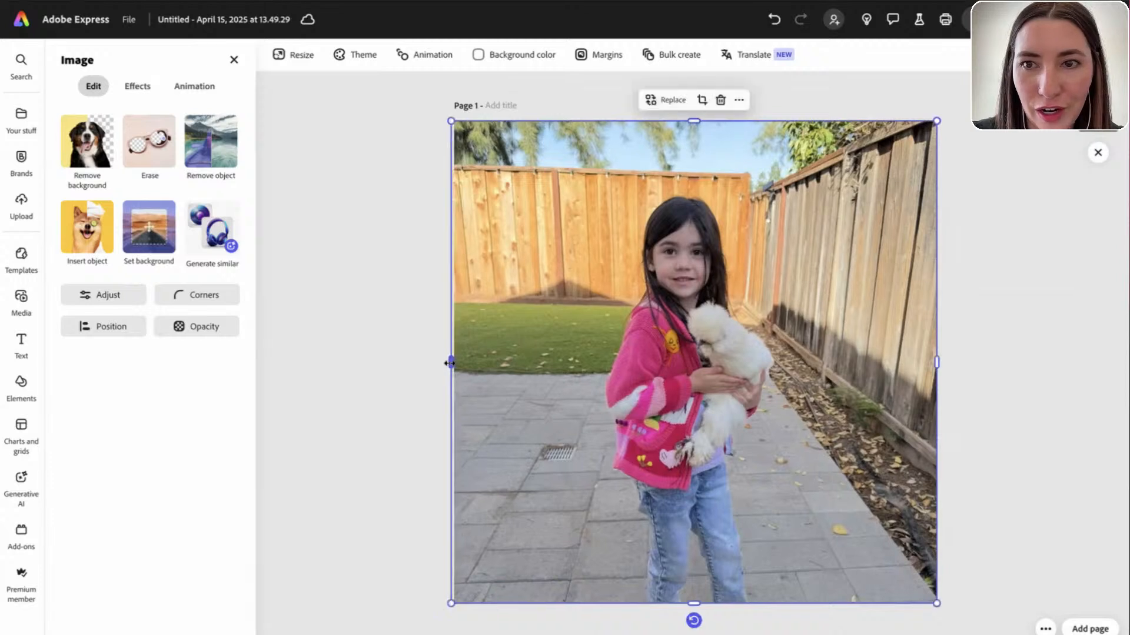
pyautogui.click(1020, 377)
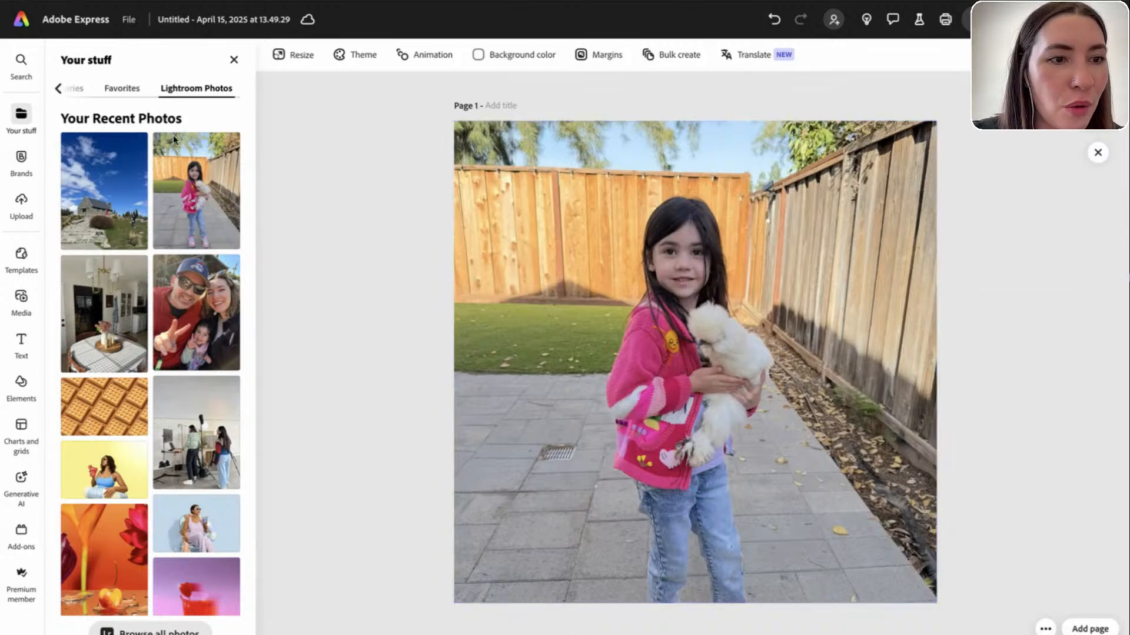
# Remove the background from the girl's photo, and undo a trial move of the cutout
pyautogui.click(539, 228)
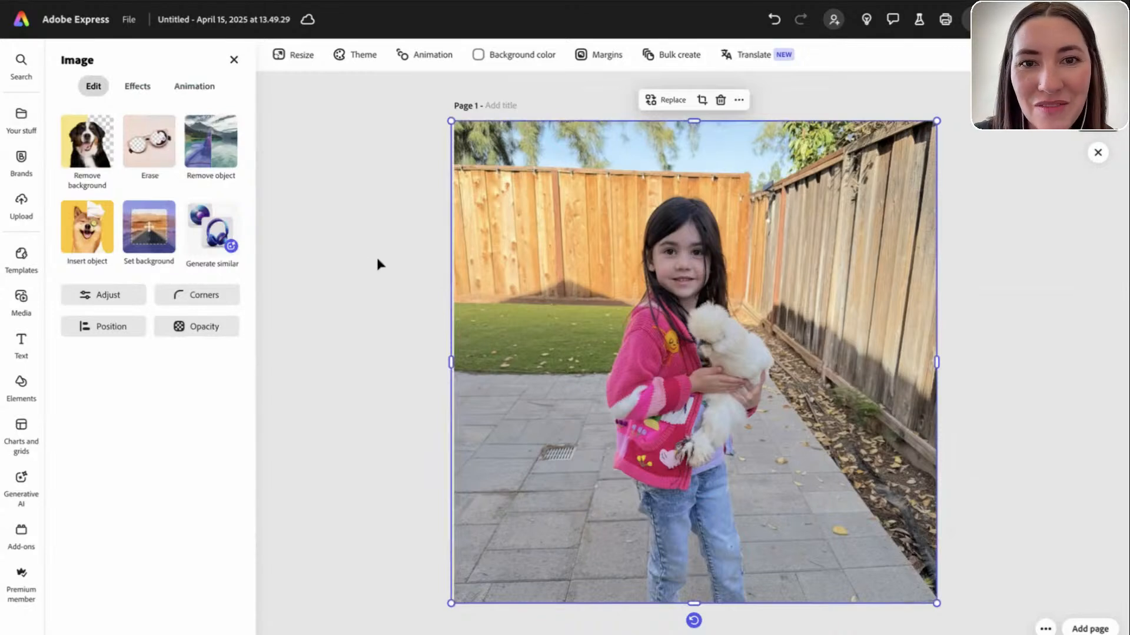
pyautogui.click(102, 149)
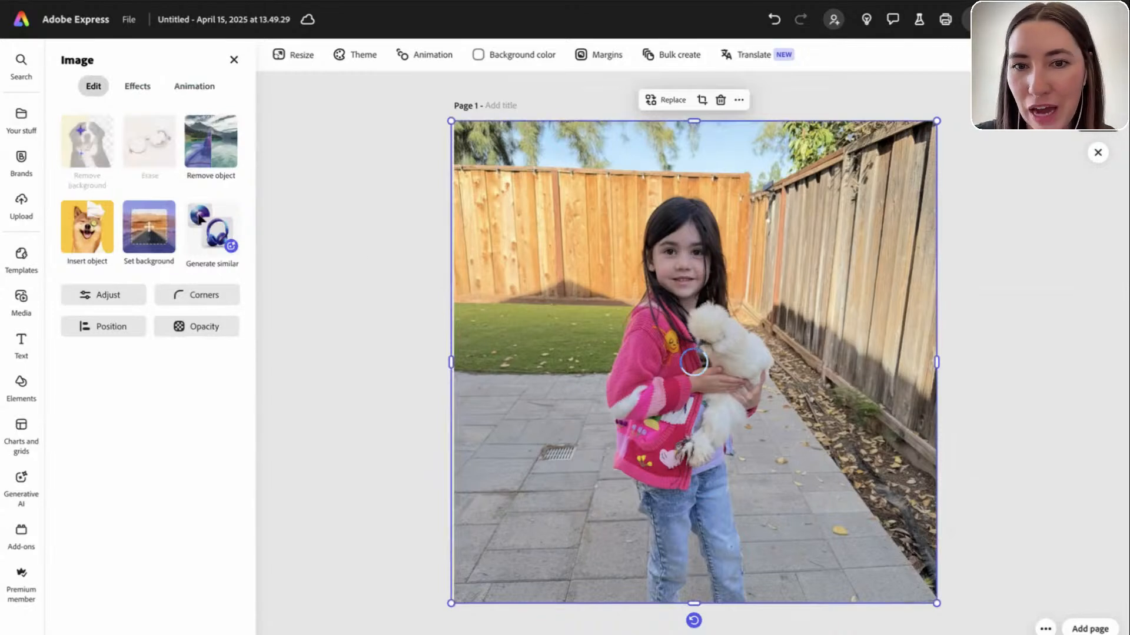
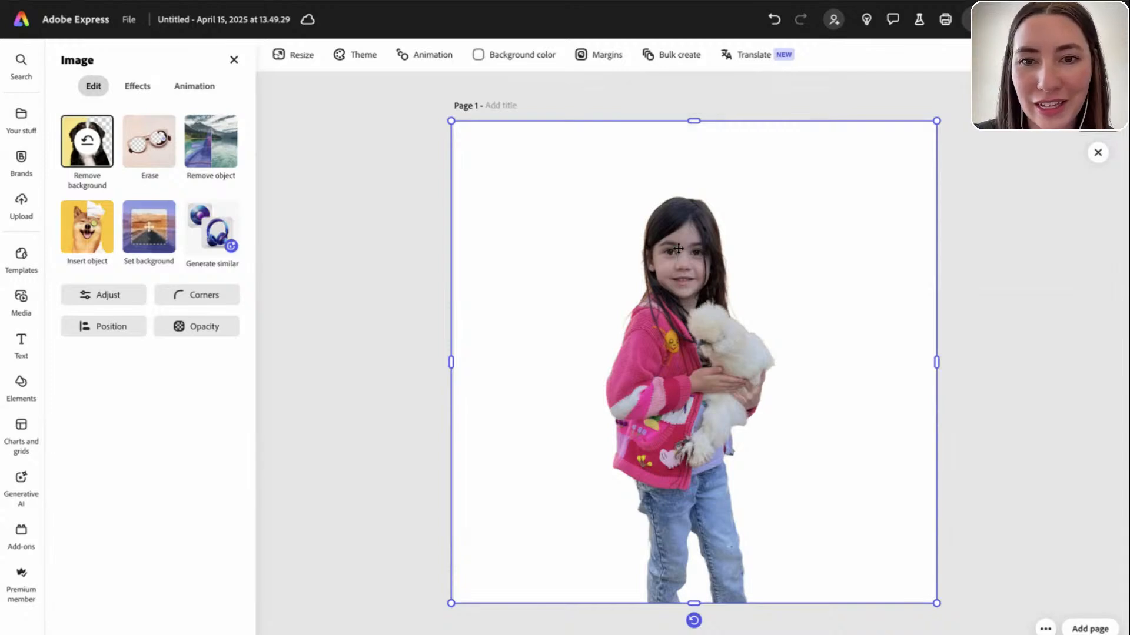
pyautogui.moveTo(678, 254); pyautogui.dragTo(700, 257)
pyautogui.hotkey('ctrl', 'z')
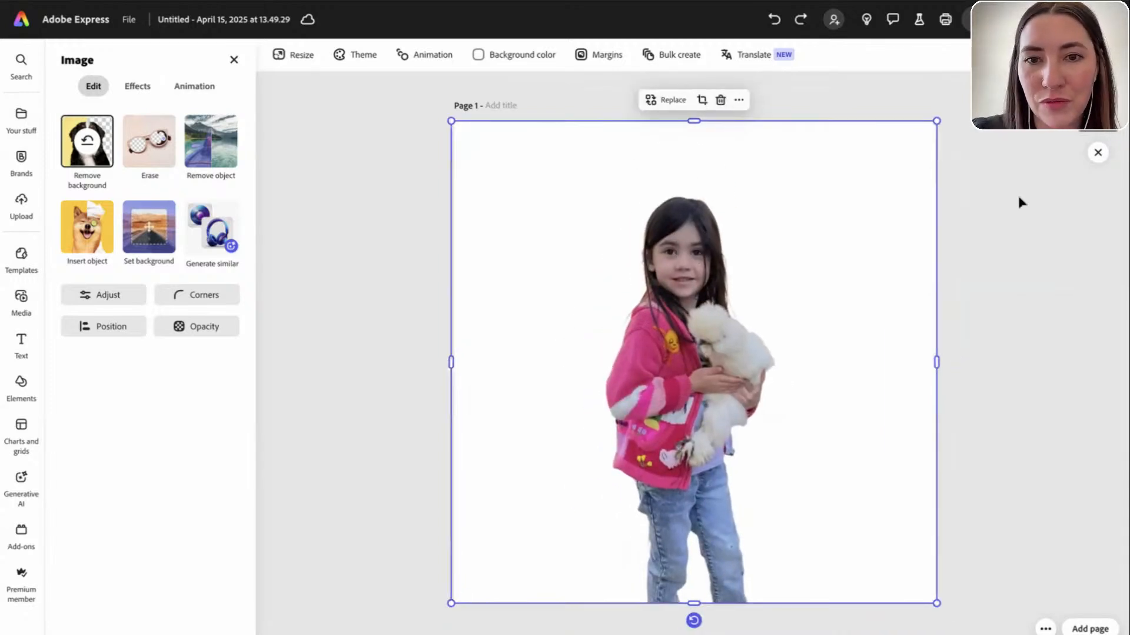
pyautogui.click(404, 373)
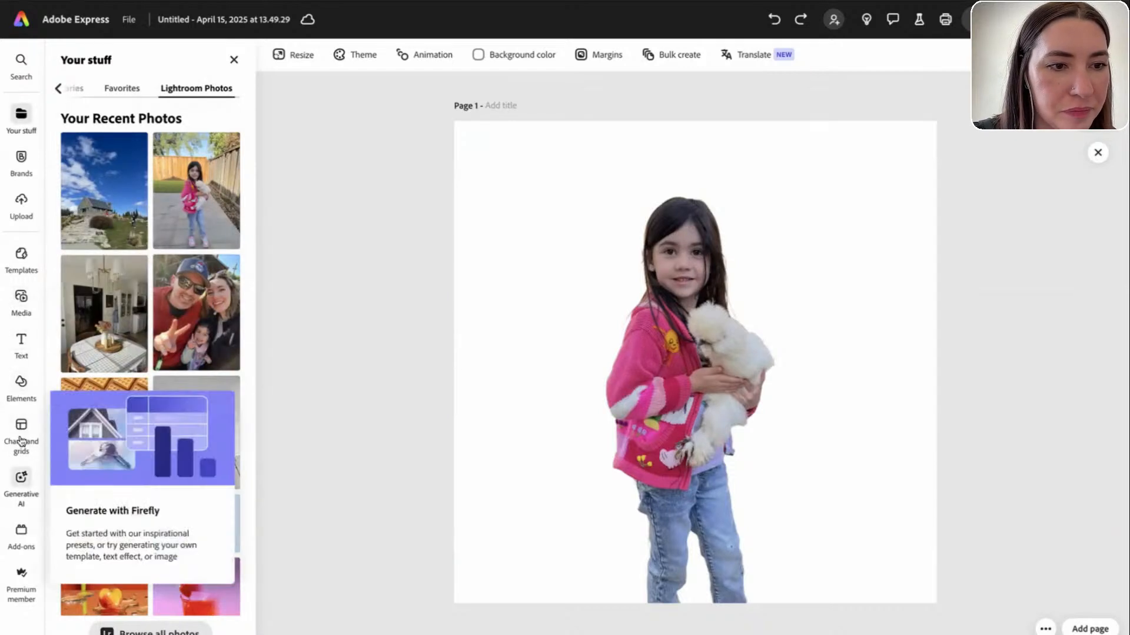
# Browse the background categories in the elements library for a backdrop behind the girl
pyautogui.click(21, 388)
pyautogui.click(205, 89)
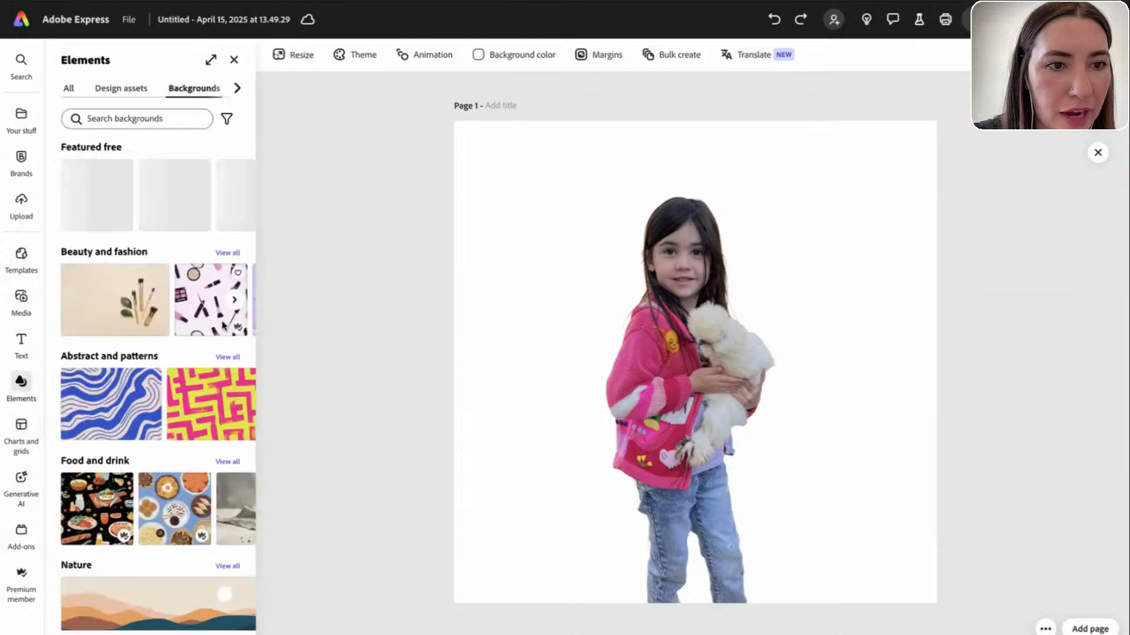
pyautogui.scroll(-3, 185, 406)
pyautogui.scroll(3, 186, 406)
pyautogui.scroll(-5, 186, 406)
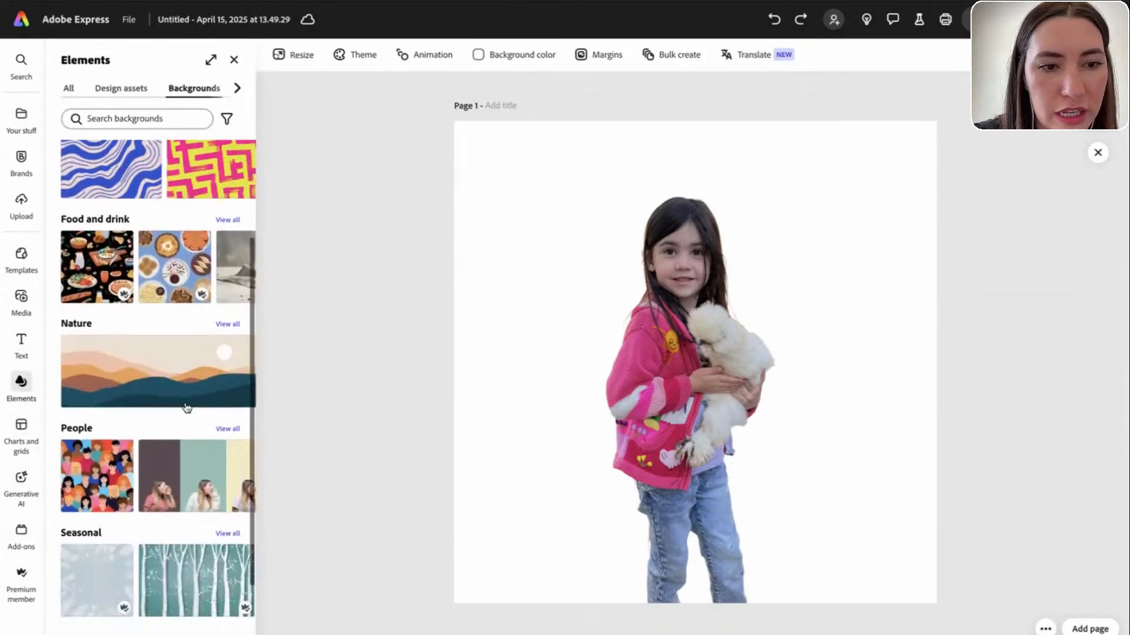
pyautogui.scroll(8, 206, 445)
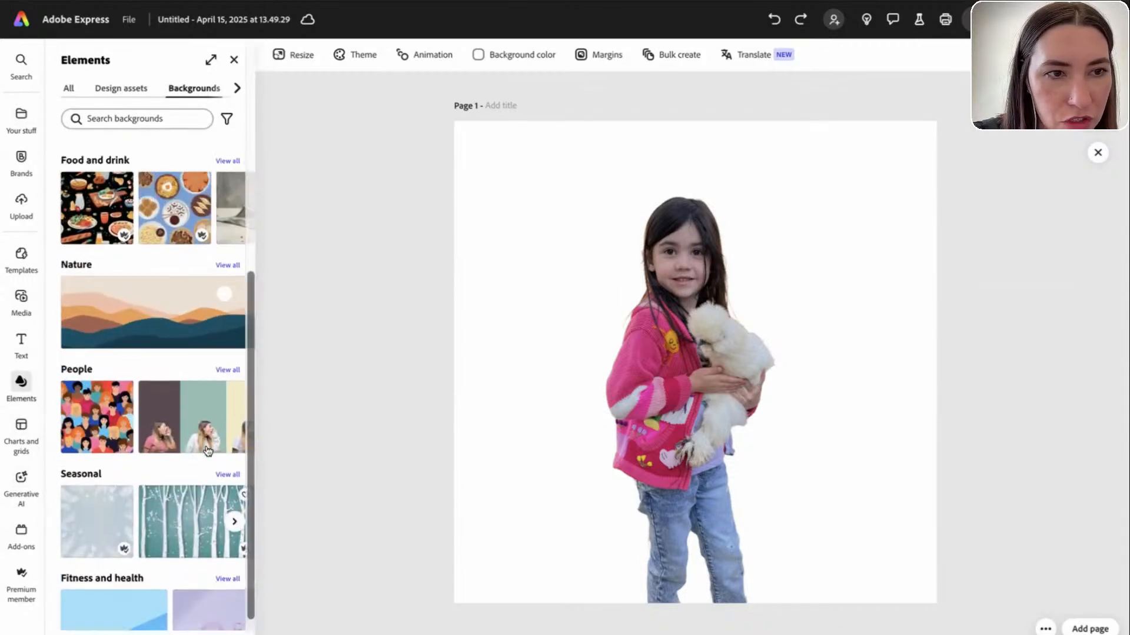
pyautogui.scroll(-3, 205, 448)
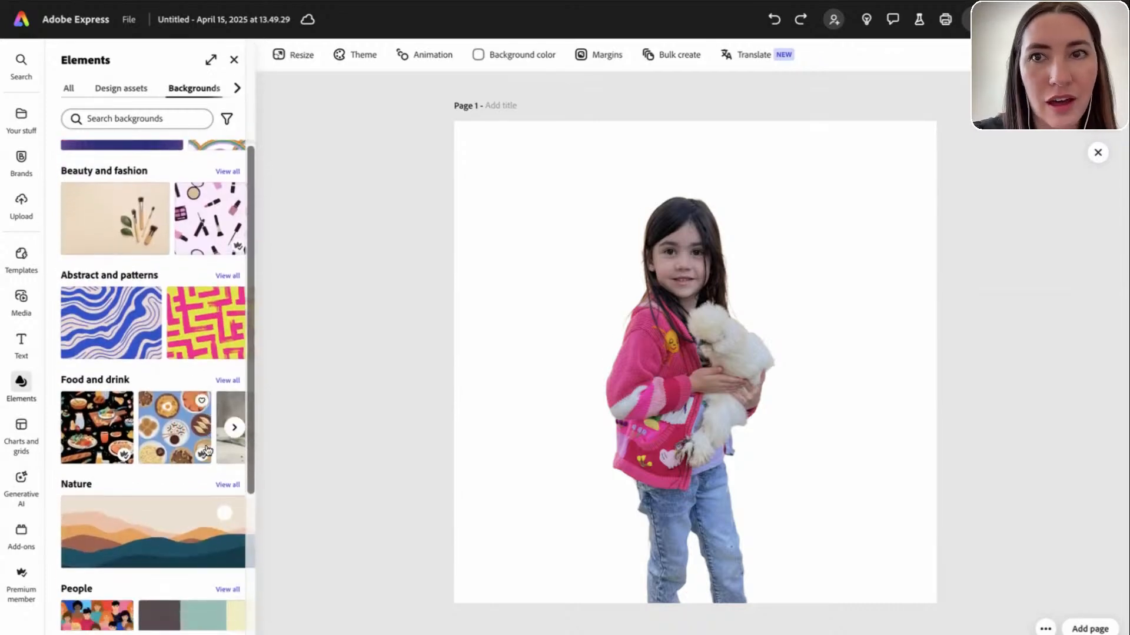
pyautogui.scroll(2, 168, 471)
pyautogui.scroll(3, 168, 471)
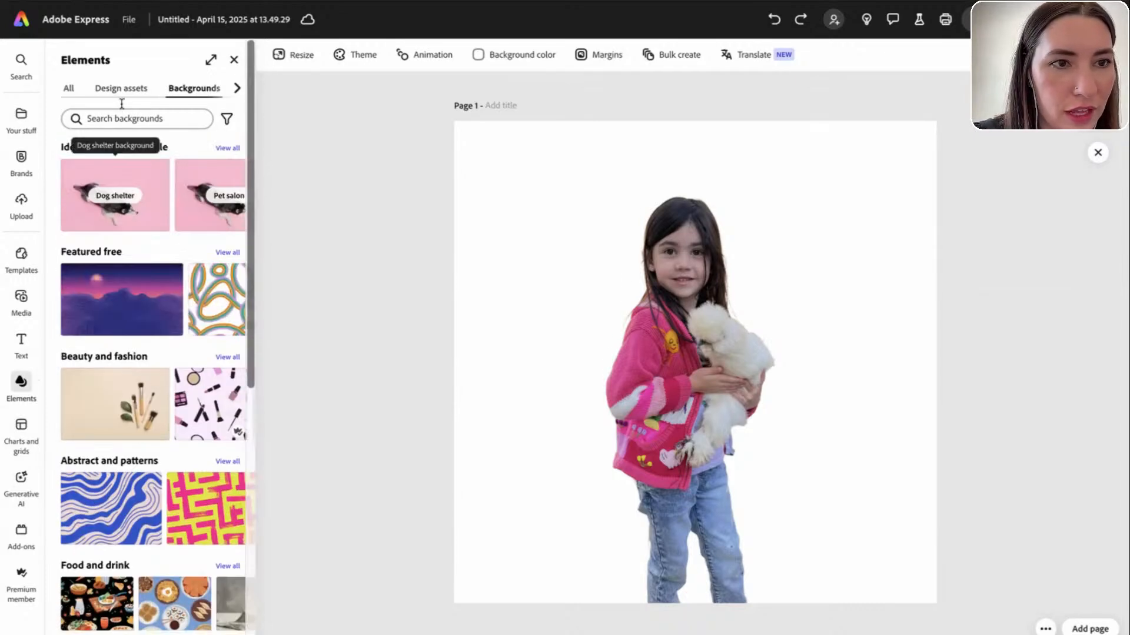
# Search the backgrounds for "flowers" and look through the results
pyautogui.click(121, 118)
pyautogui.write('flowers')
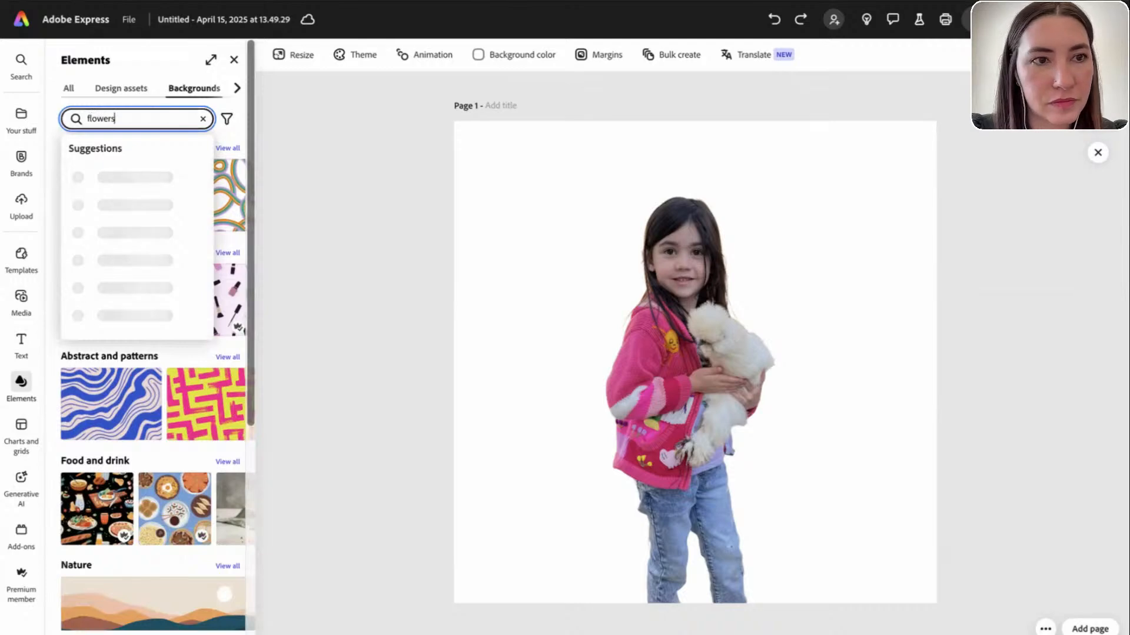
pyautogui.press('Return')
pyautogui.scroll(-5, 228, 426)
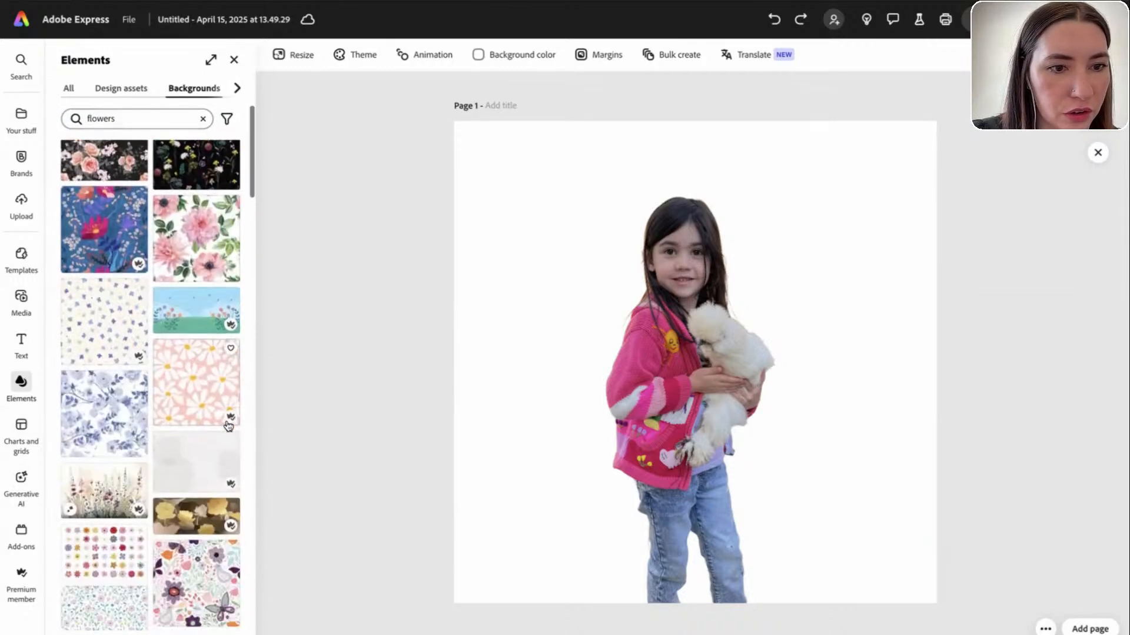
pyautogui.scroll(5, 228, 426)
# Refine the background search to "flower garden"
pyautogui.click(153, 120)
pyautogui.press('BackSpace')
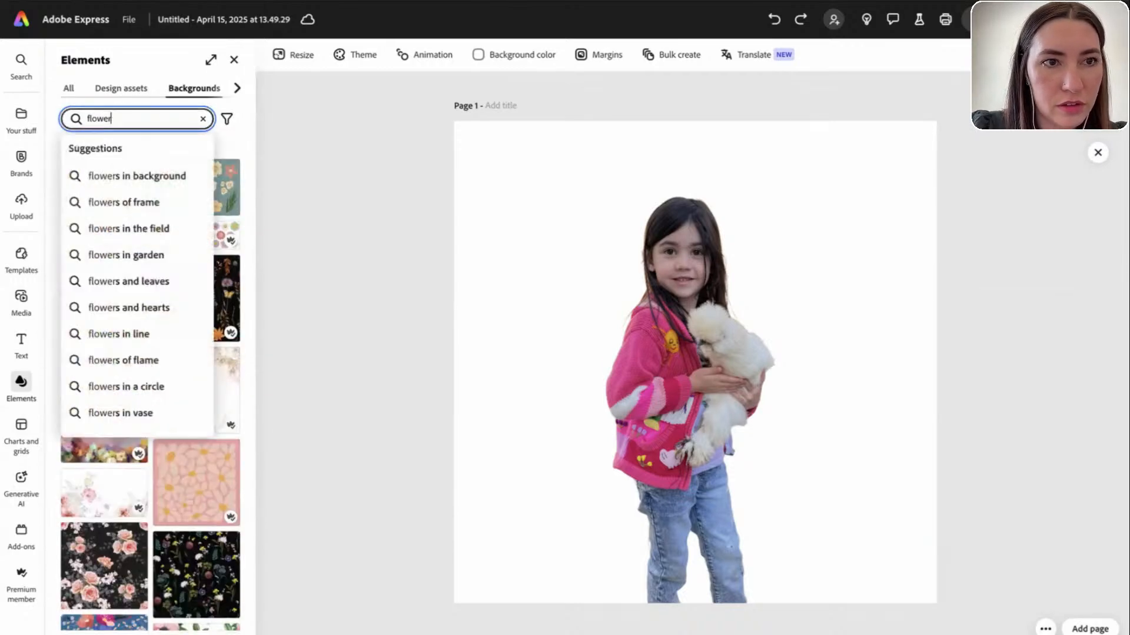
pyautogui.write('gra')
pyautogui.press('BackSpace')
pyautogui.press('BackSpace')
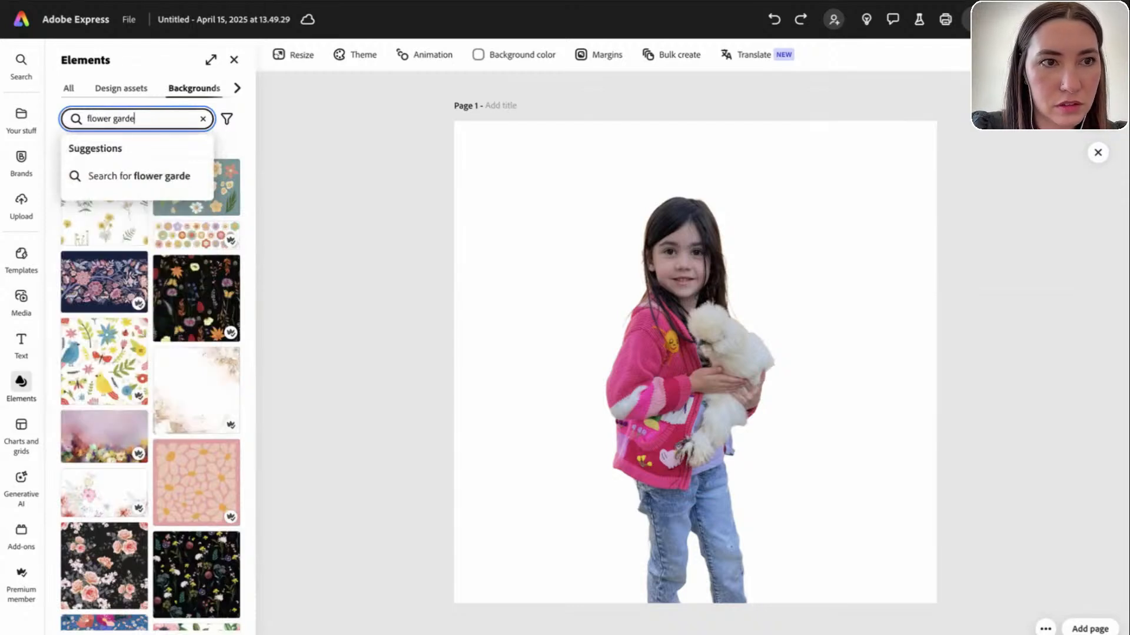
pyautogui.press('Return')
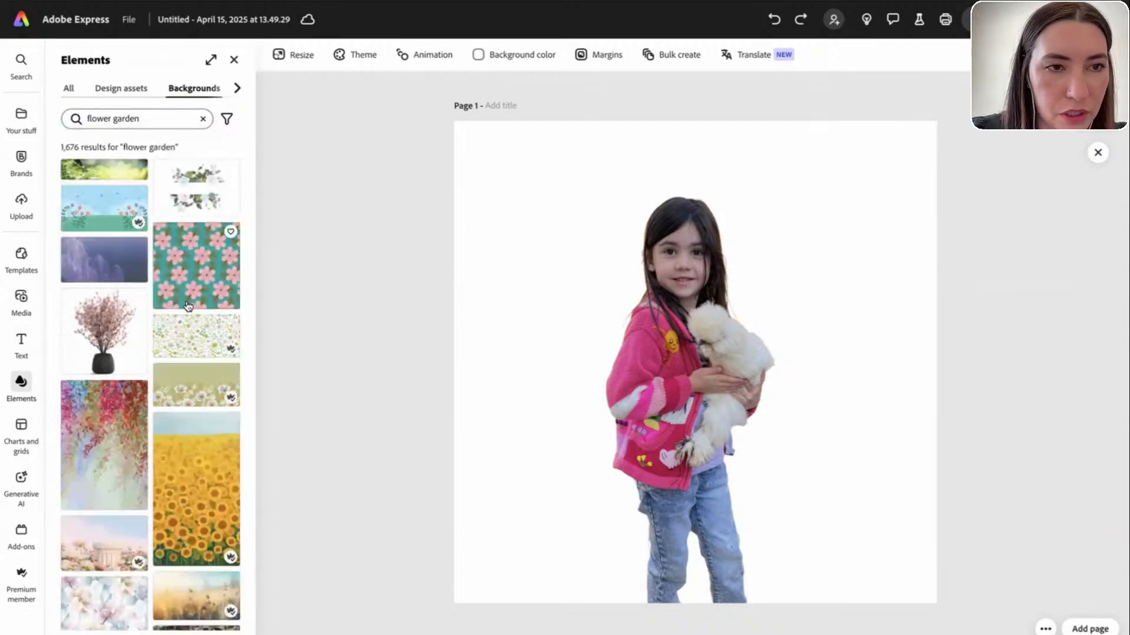
# Look through the flower garden backgrounds and try the multicoloured watercolour with hanging blossoms behind the girl
pyautogui.scroll(-3, 194, 338)
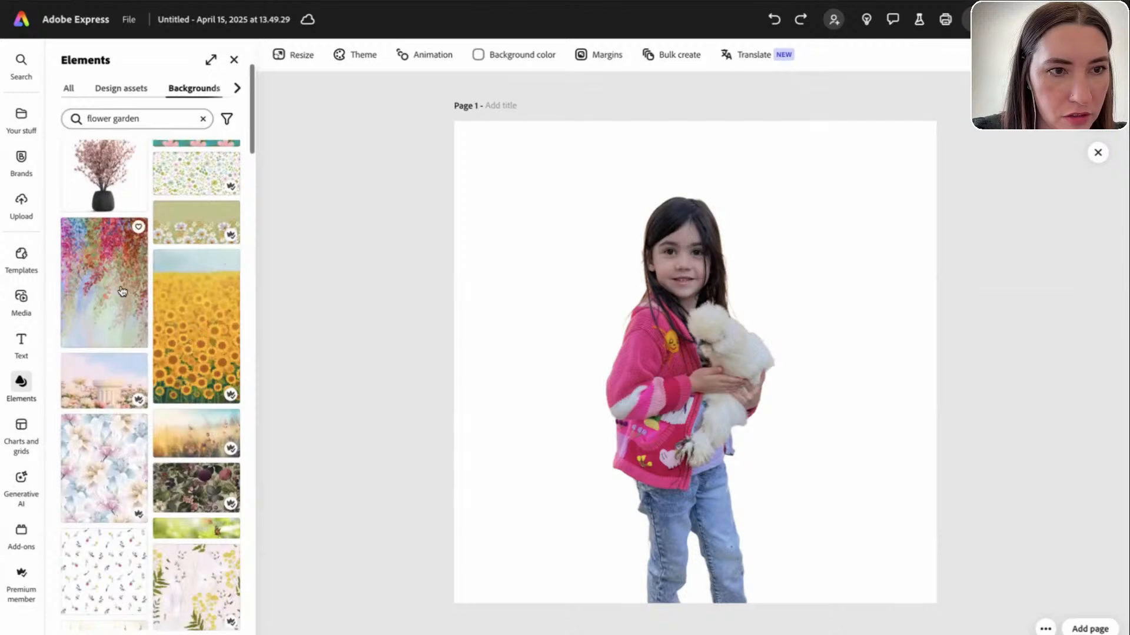
pyautogui.scroll(-15, 135, 368)
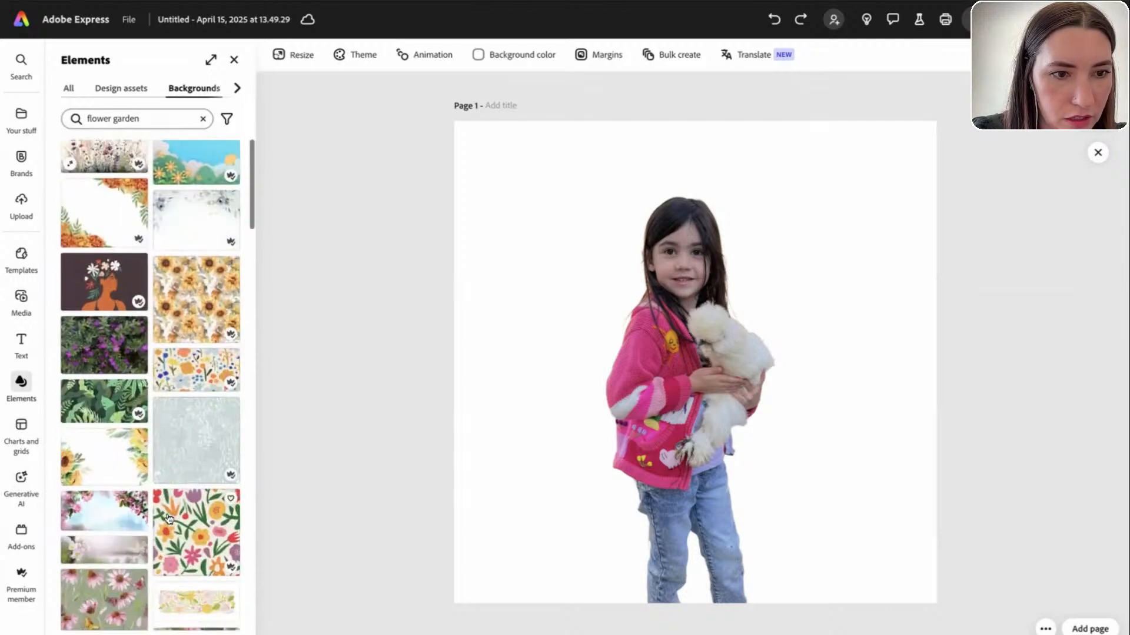
pyautogui.scroll(-20, 169, 518)
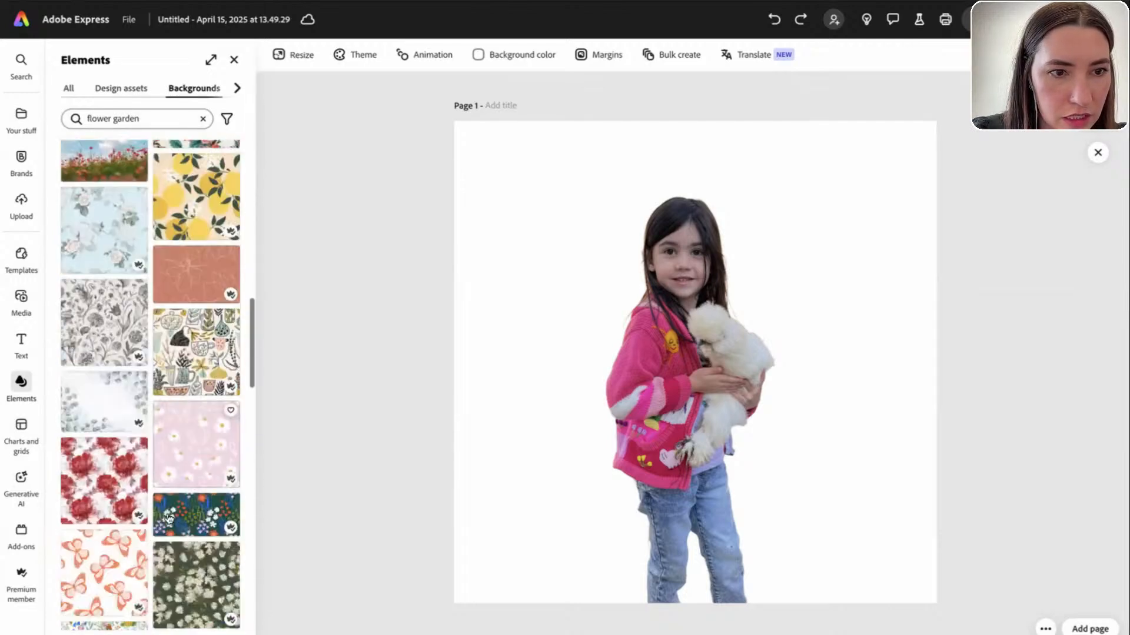
pyautogui.scroll(20, 169, 519)
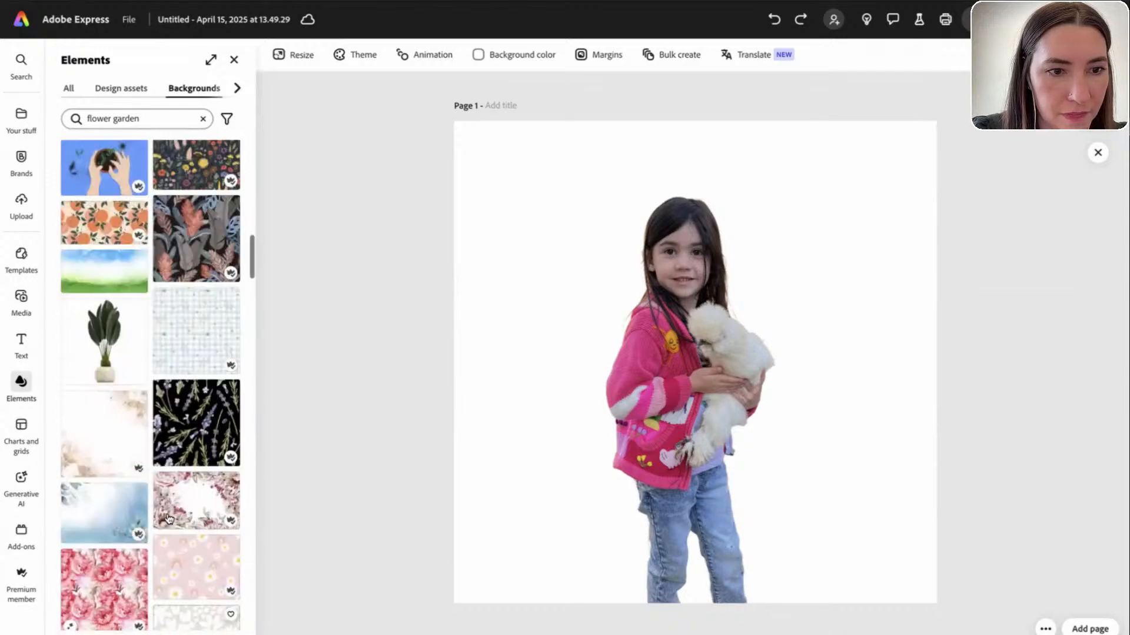
pyautogui.click(101, 423)
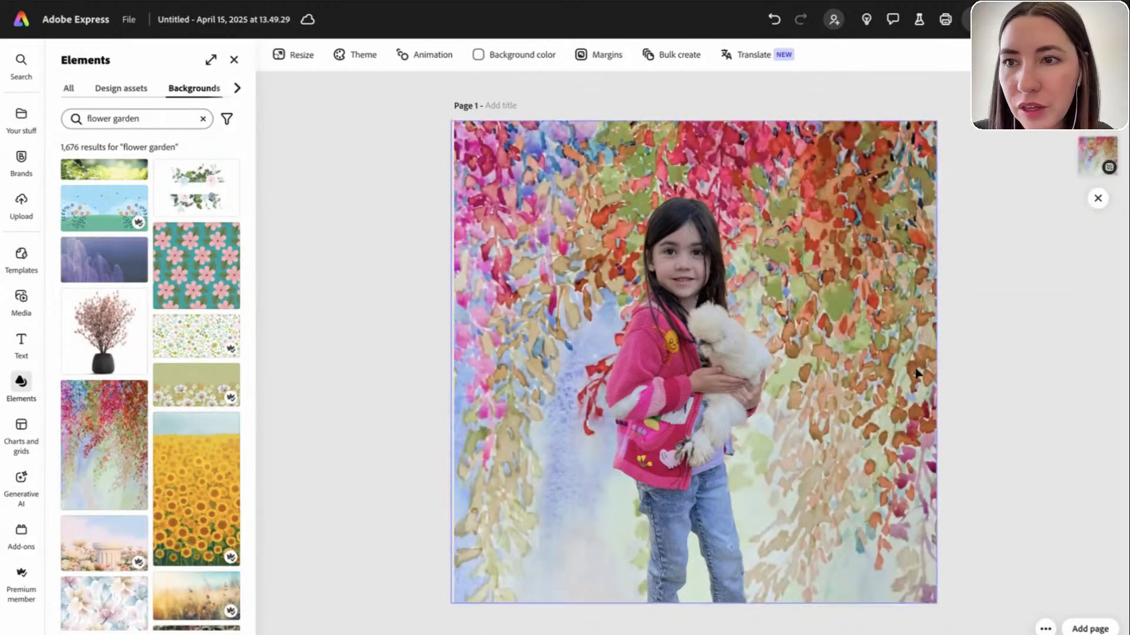
# Shift the girl's cutout slightly down and right, and replace the page background with the blurred green garden photo
pyautogui.click(694, 366)
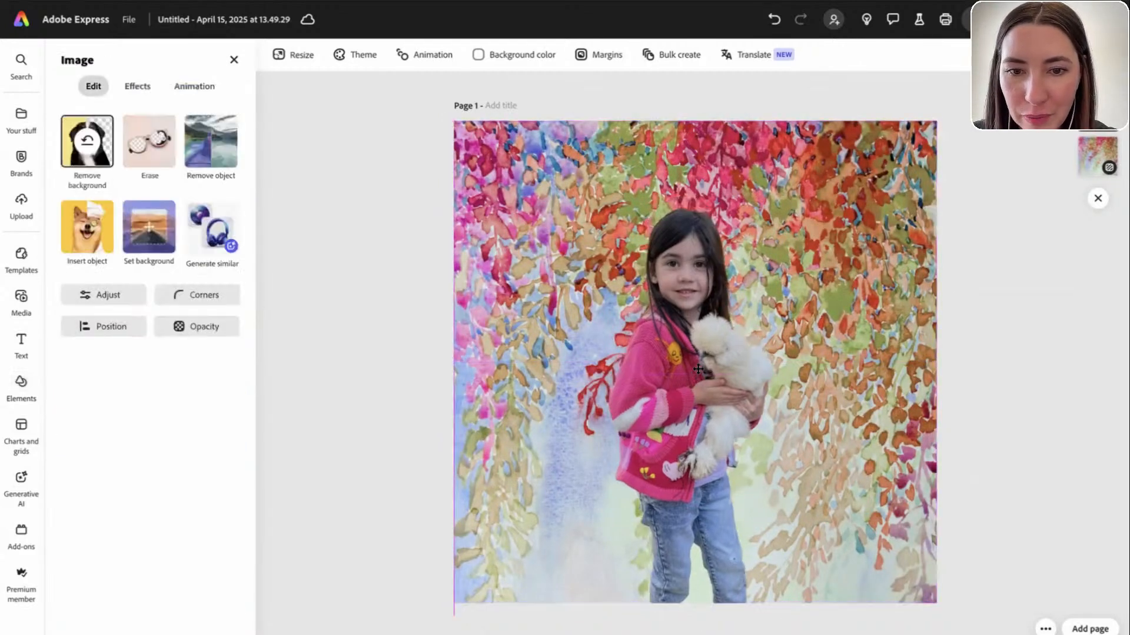
pyautogui.click(361, 276)
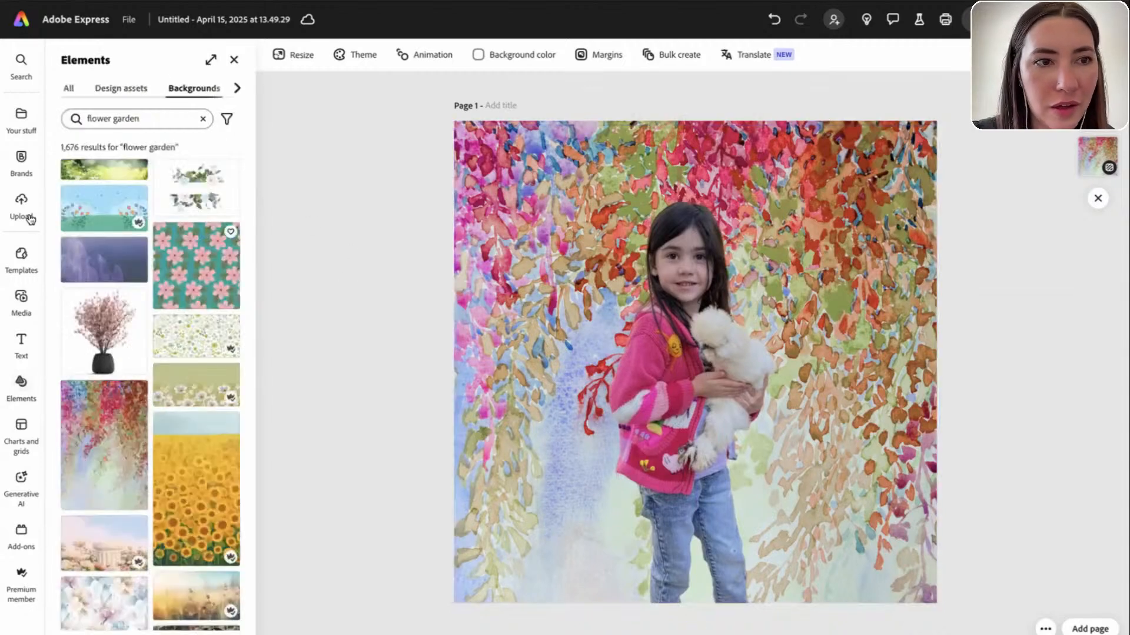
pyautogui.click(94, 178)
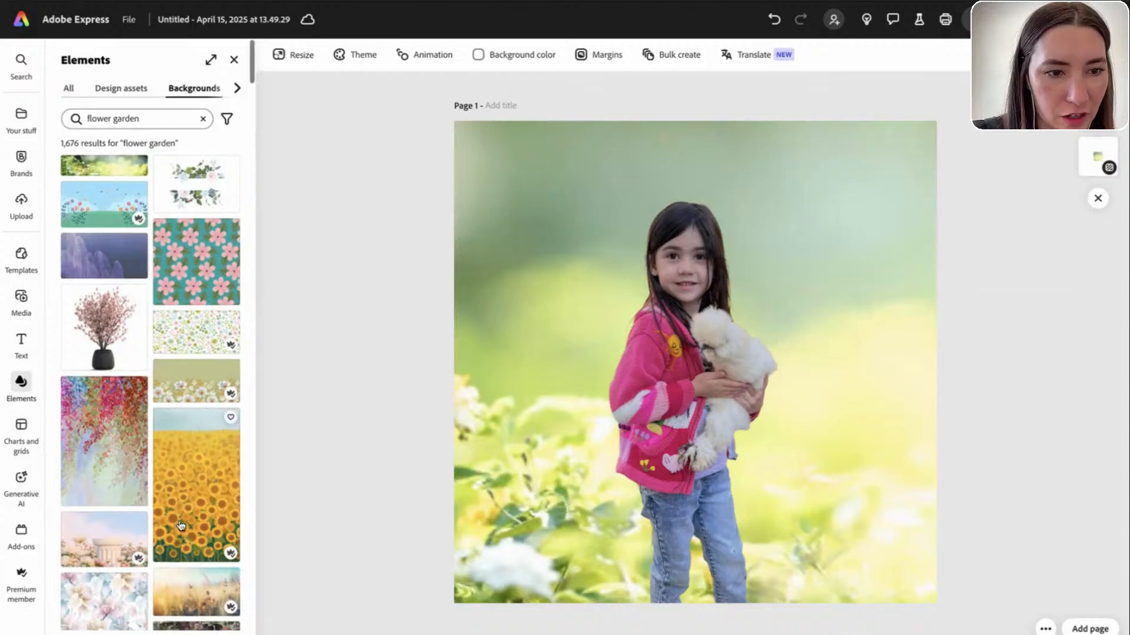
# Refine the background search to "flower garden photo" and try the pale white blossom photo behind the girl
pyautogui.write('photo')
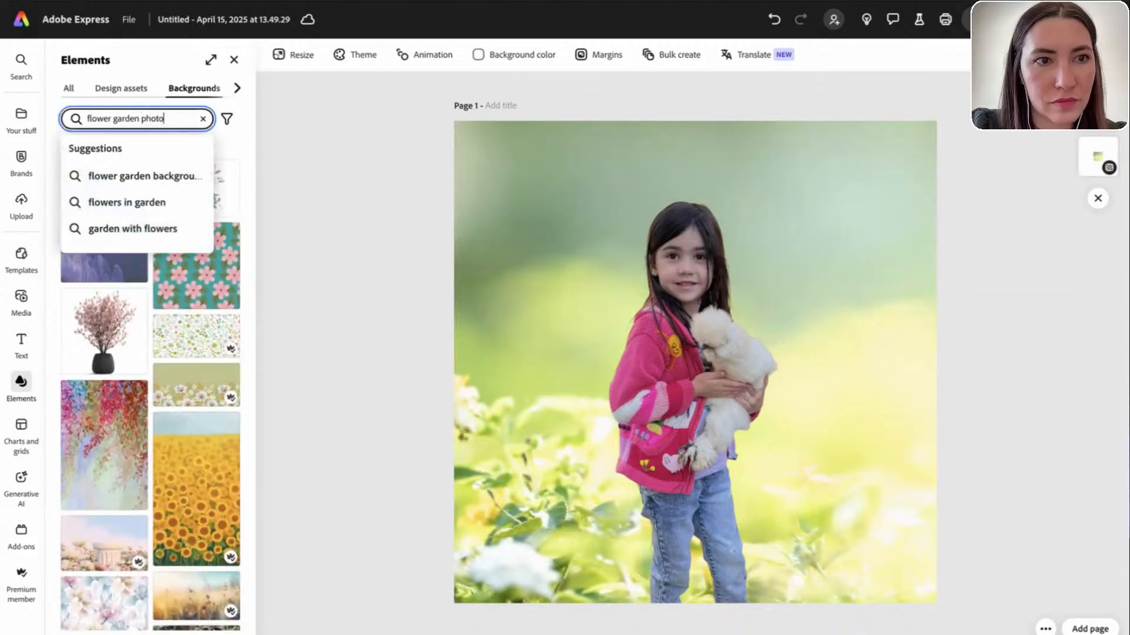
pyautogui.press('Return')
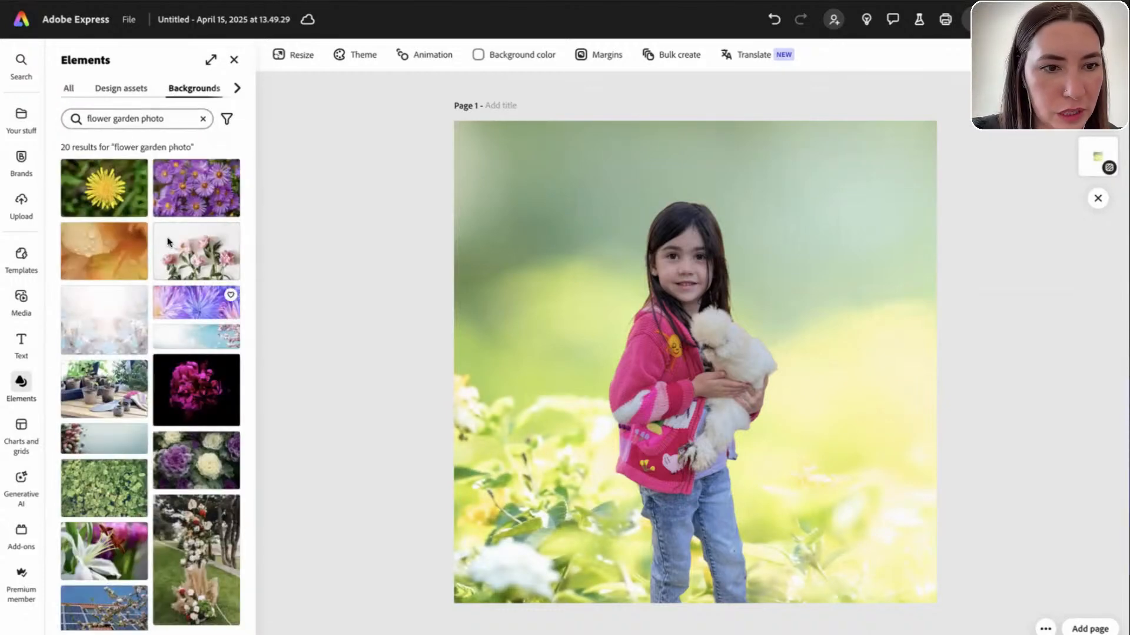
pyautogui.scroll(-5, 167, 265)
pyautogui.scroll(5, 159, 382)
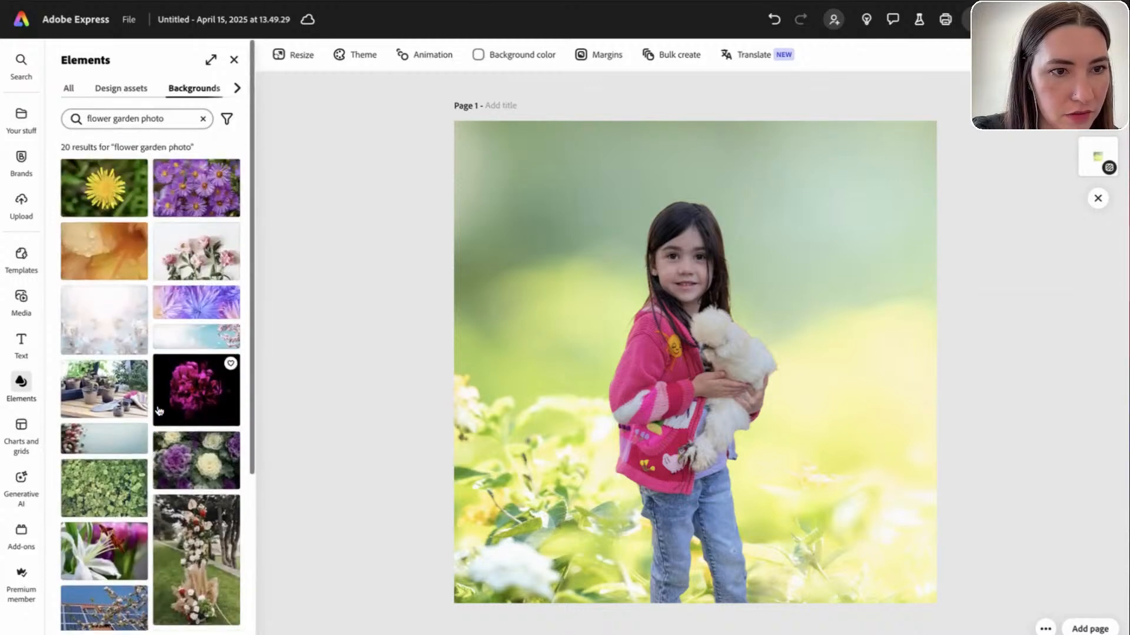
pyautogui.click(110, 335)
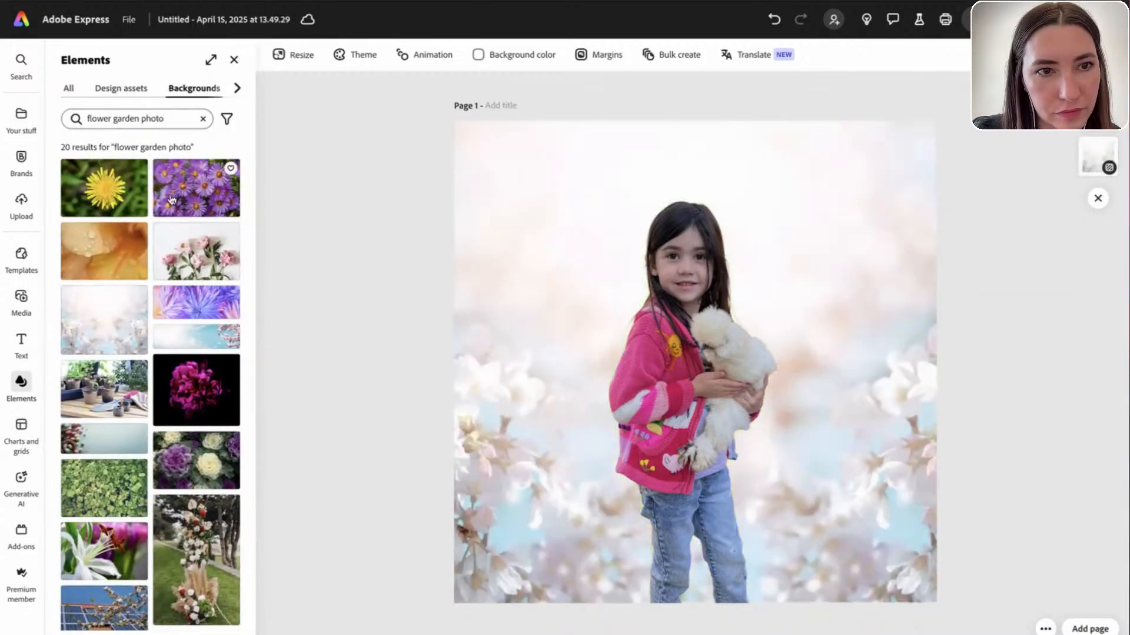
# Undo the latest background changes back to the multicoloured watercolour with hanging blossoms
pyautogui.hotkey('ctrl', 'z')
pyautogui.hotkey('ctrl', 'z')
pyautogui.hotkey('ctrl', 'z')
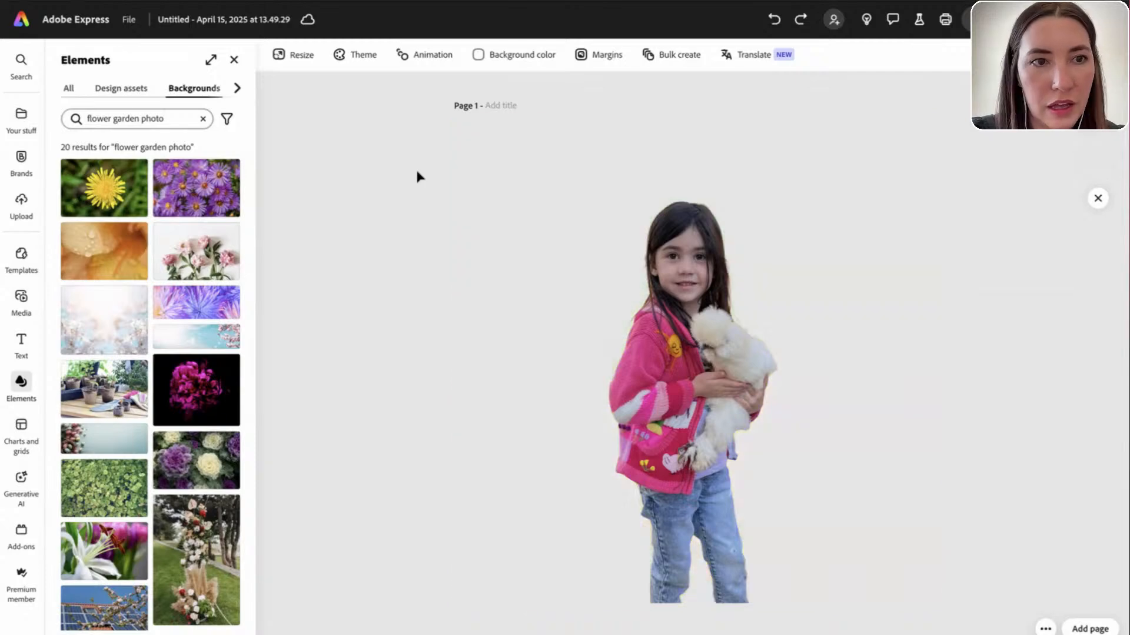
# Look through the design assets for "flower garden photo" and return to the backgrounds
pyautogui.click(108, 90)
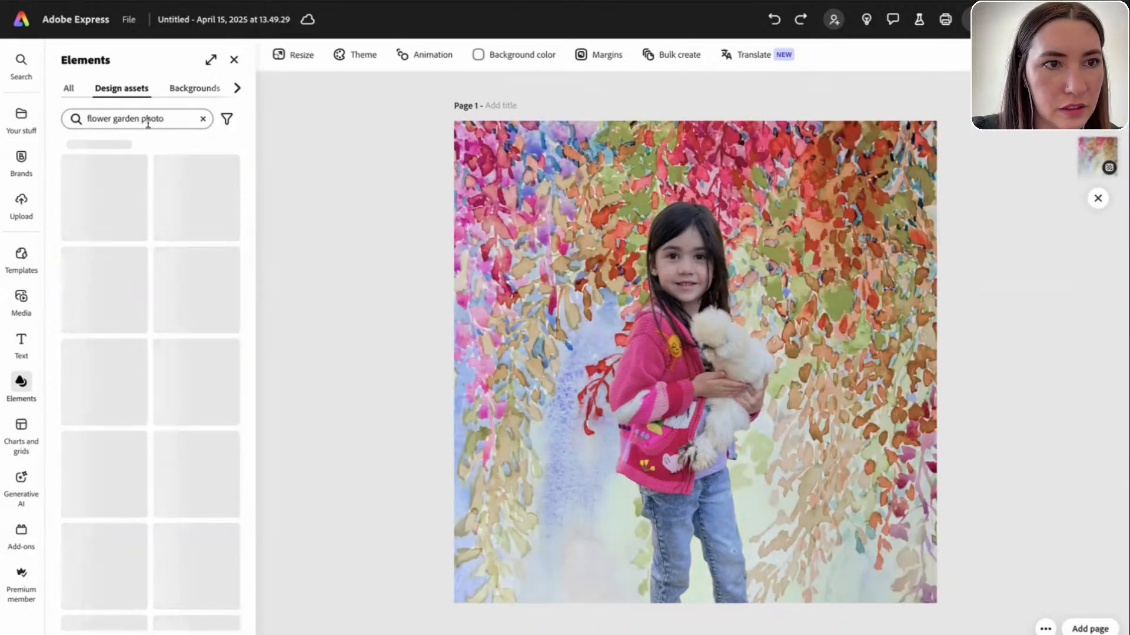
pyautogui.scroll(-8, 151, 319)
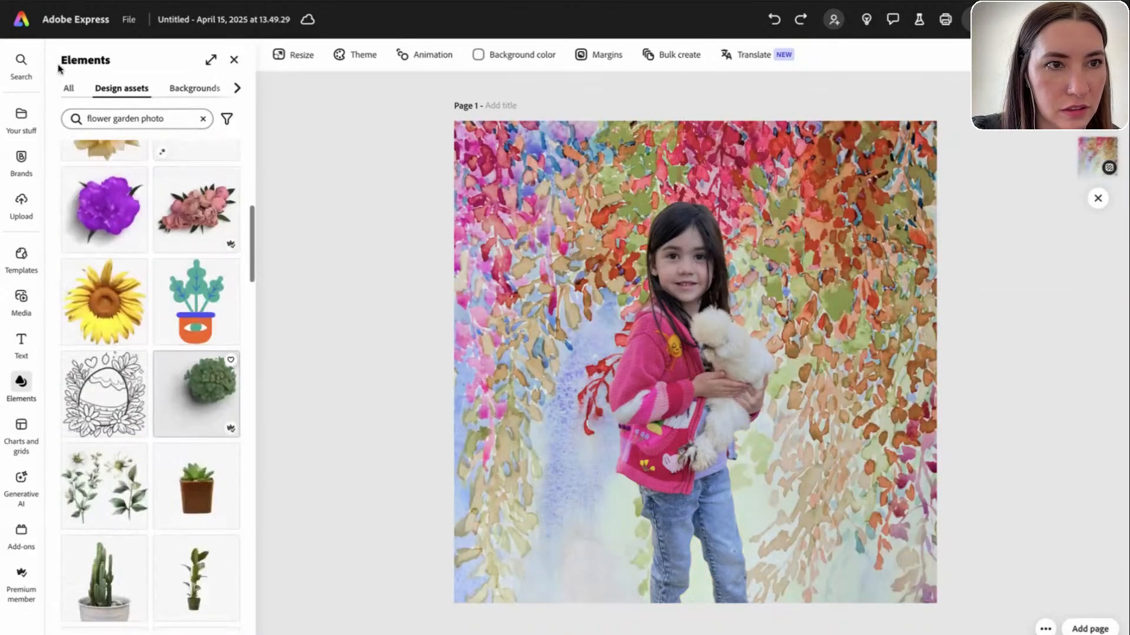
pyautogui.scroll(8, 159, 353)
pyautogui.click(206, 89)
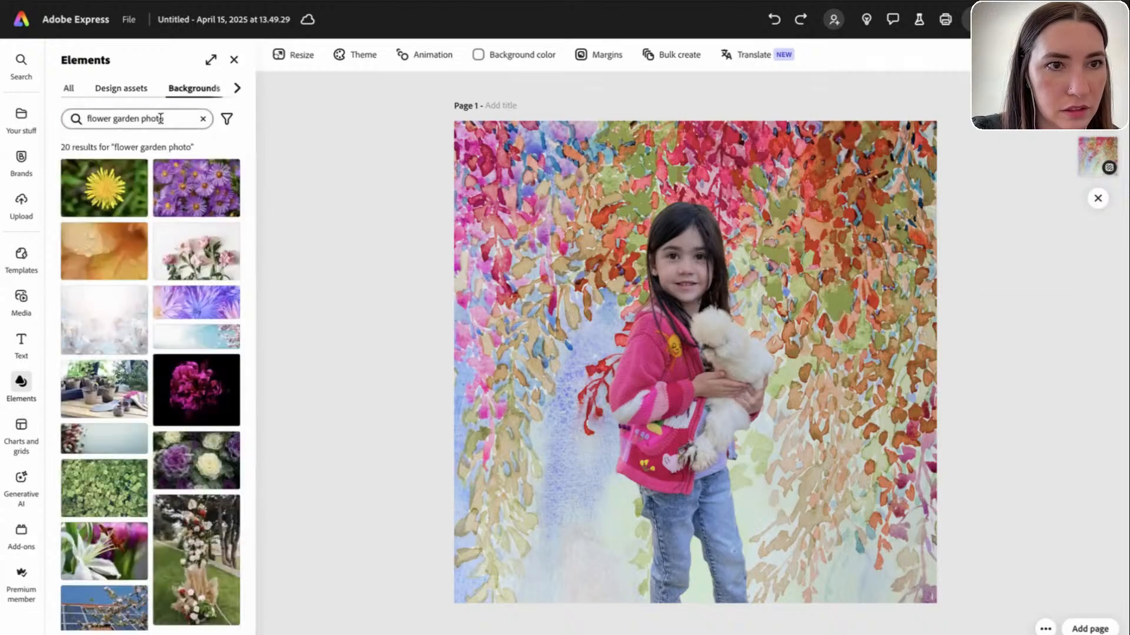
# Search the backgrounds for "spring" and try the dark purple photo with large flowers behind the girl
pyautogui.click(161, 119)
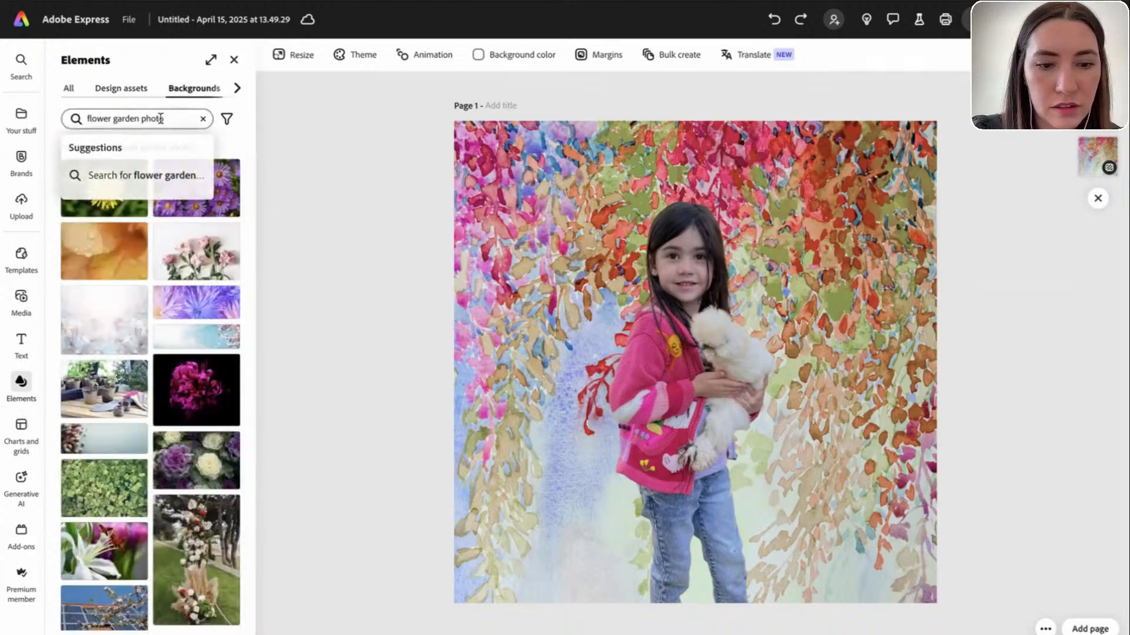
pyautogui.click(203, 119)
pyautogui.write('spring')
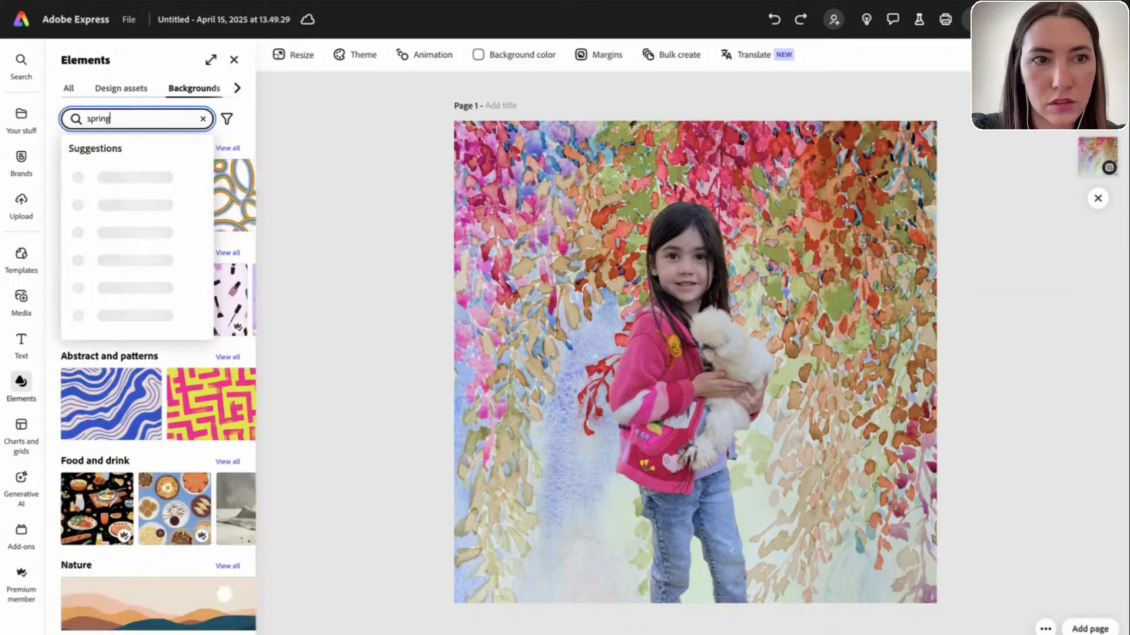
pyautogui.press('Return')
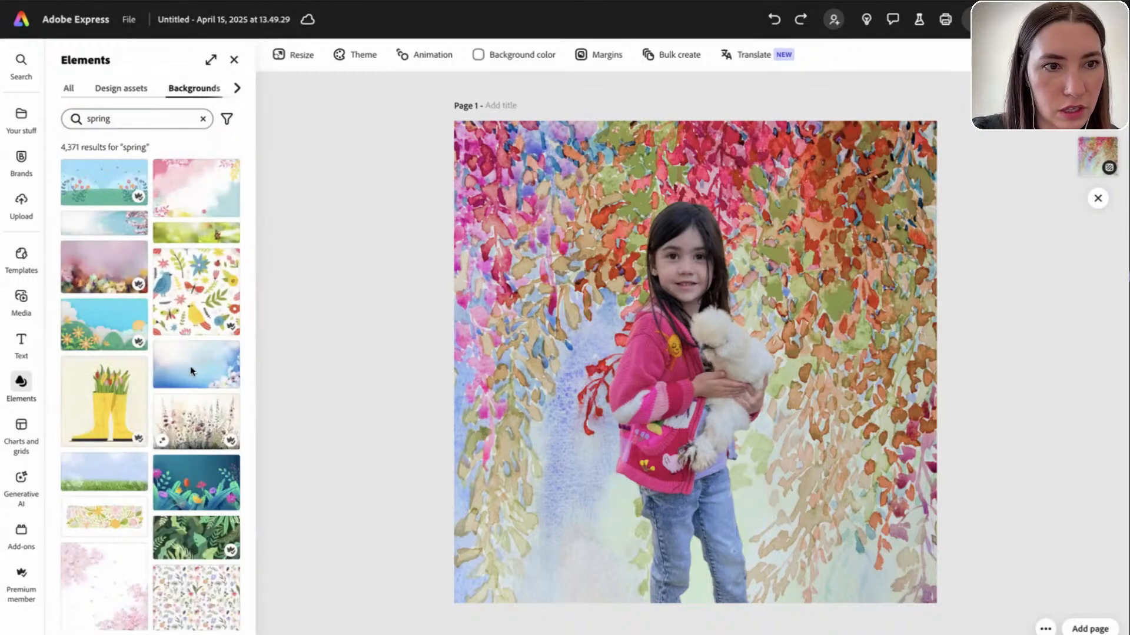
pyautogui.scroll(-10, 189, 371)
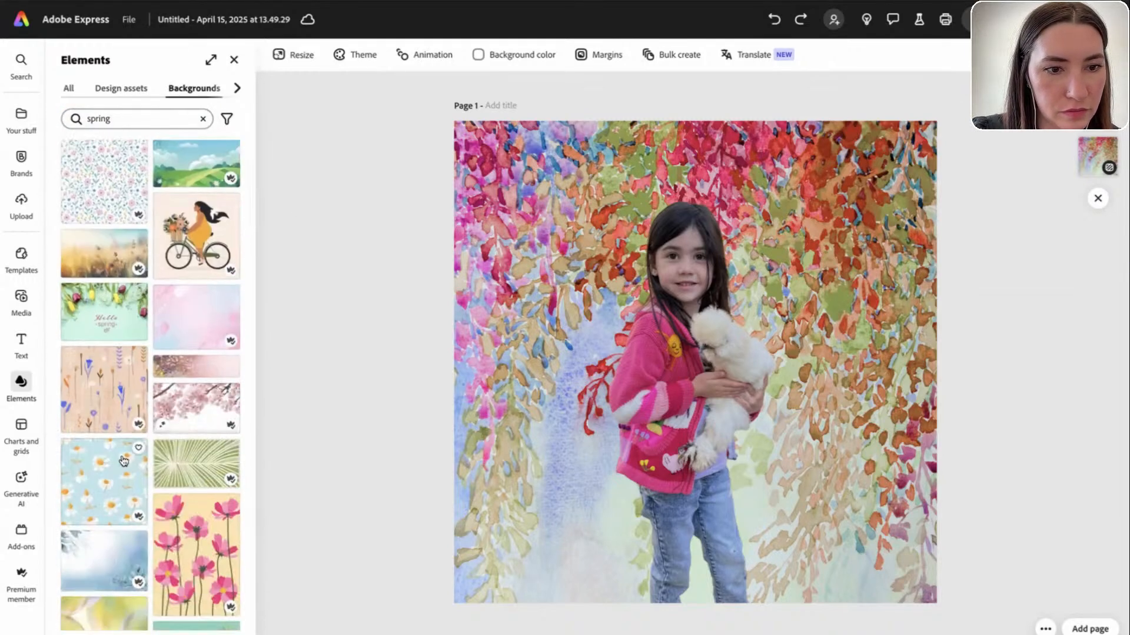
pyautogui.scroll(-15, 124, 461)
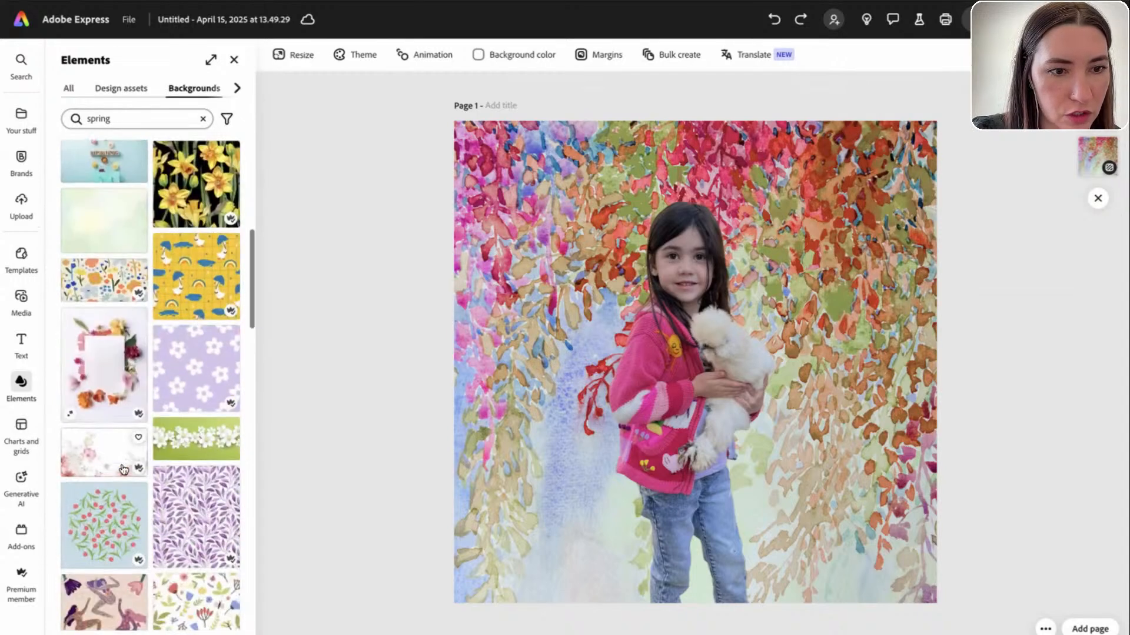
pyautogui.scroll(-10, 123, 469)
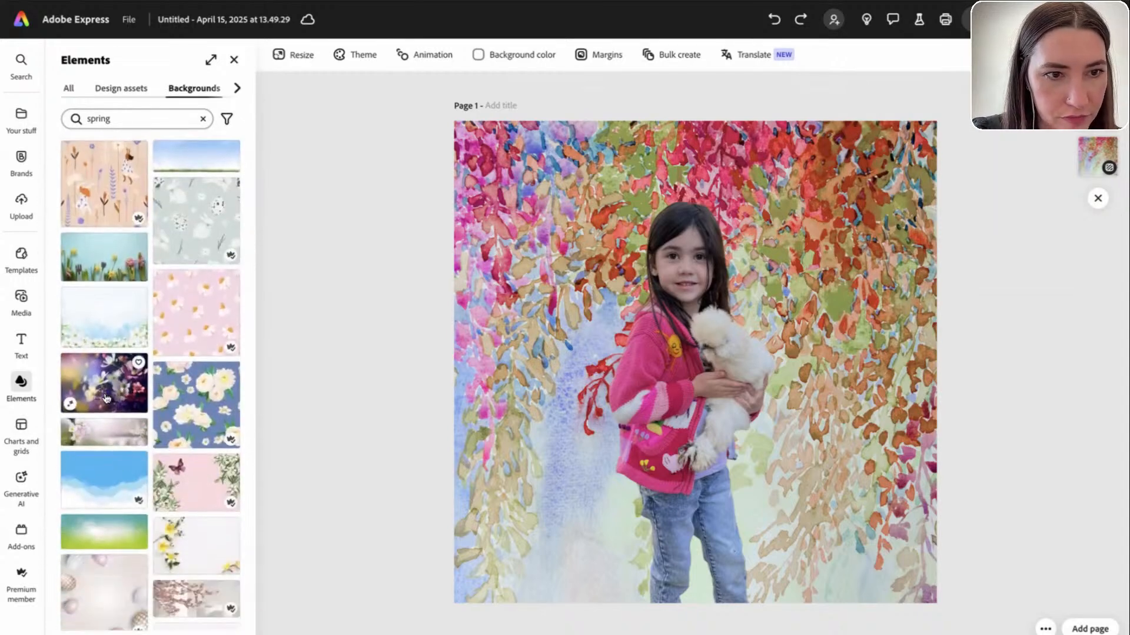
pyautogui.click(106, 398)
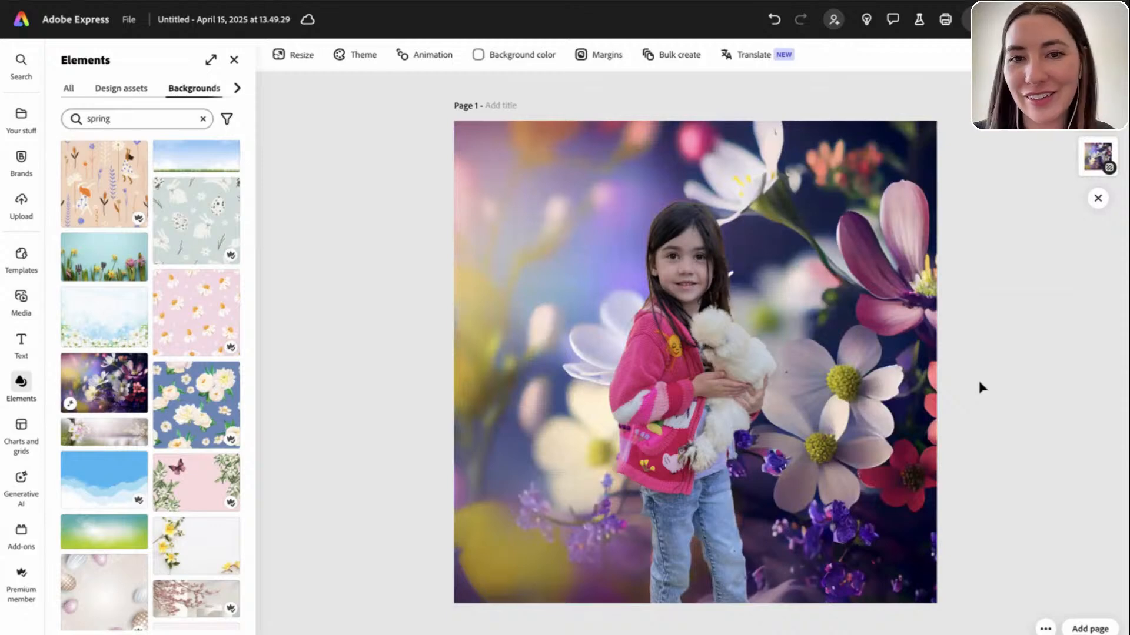
# Look through more of the "spring" backgrounds for an alternative
pyautogui.scroll(-6, 174, 438)
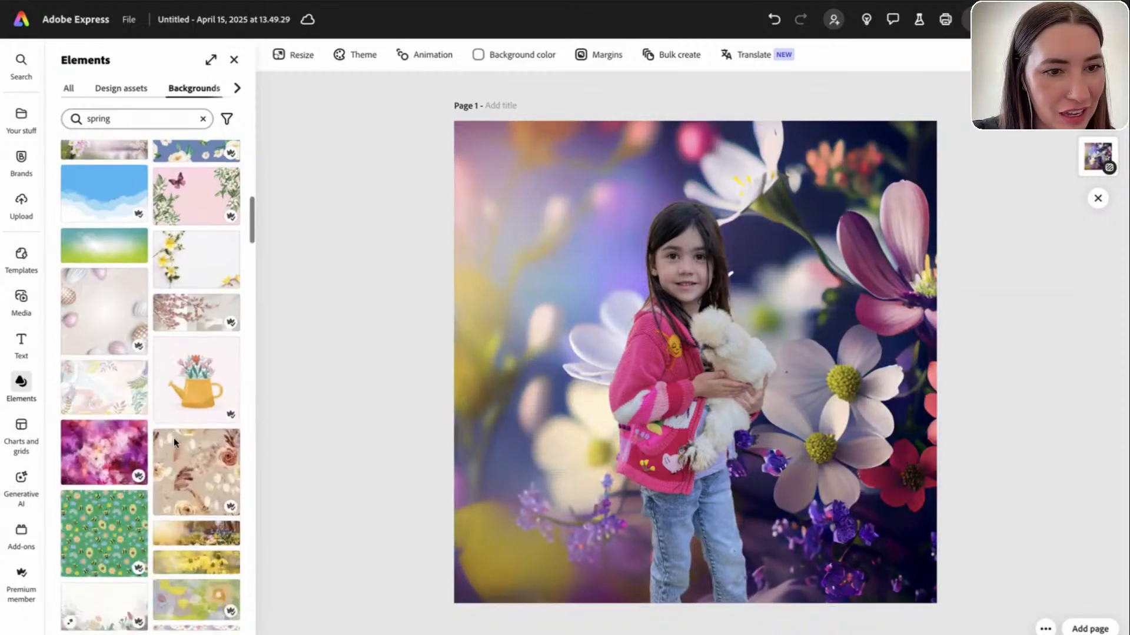
pyautogui.scroll(-10, 174, 438)
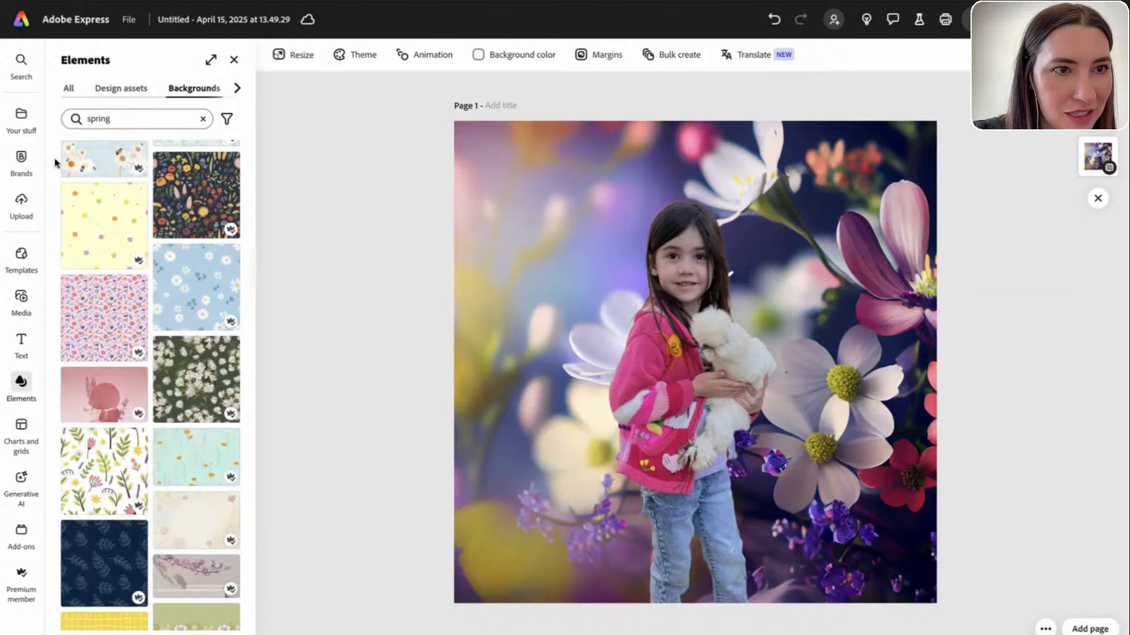
pyautogui.click(70, 89)
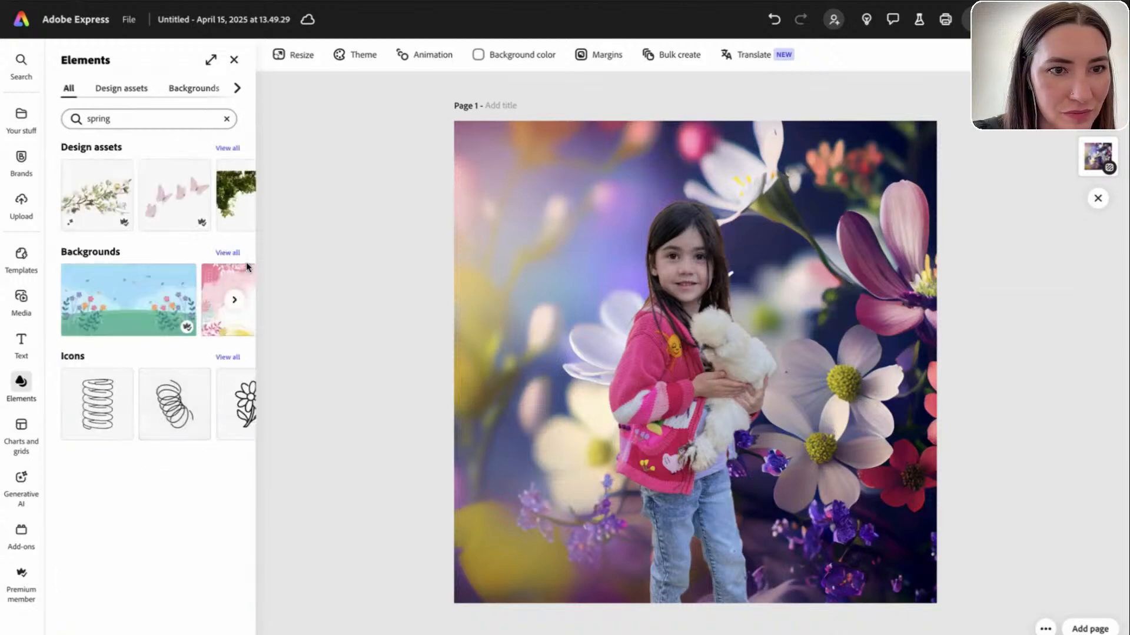
pyautogui.click(231, 254)
pyautogui.scroll(-10, 207, 462)
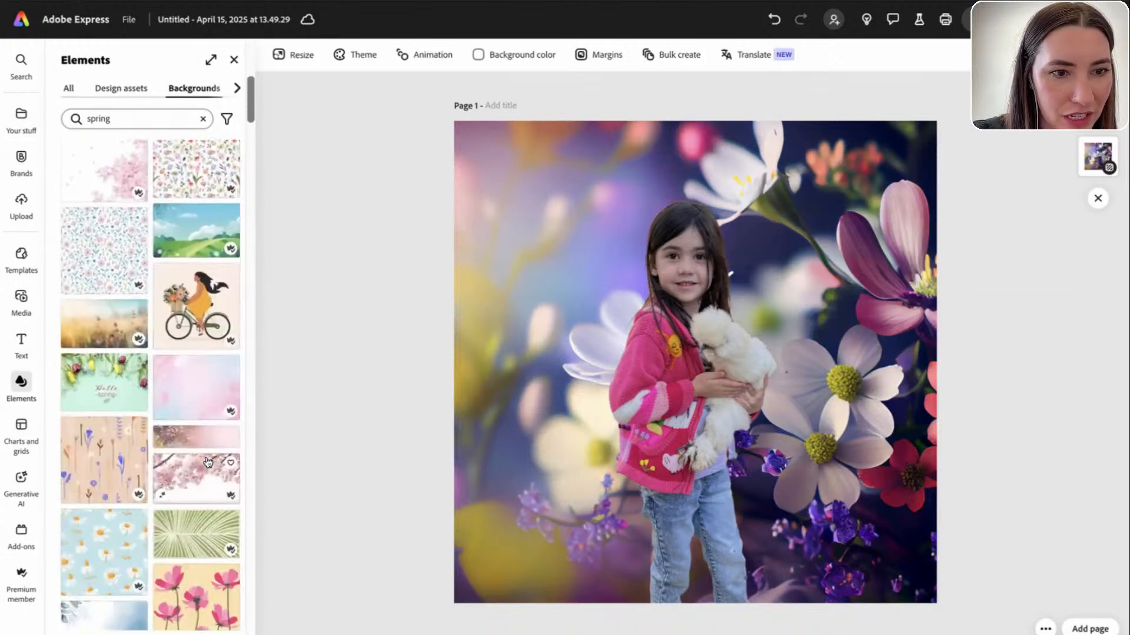
pyautogui.scroll(-1, 207, 462)
# Clear the background search and set the sparkly pastel image from the suggested cute backgrounds as the page background
pyautogui.click(203, 120)
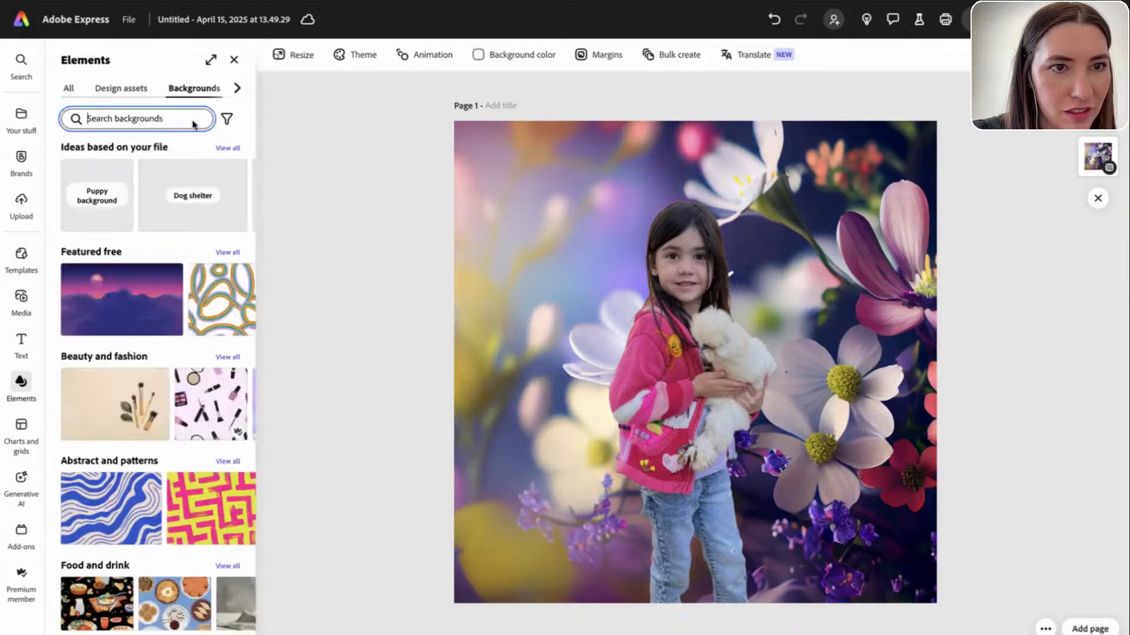
pyautogui.click(111, 76)
pyautogui.scroll(-5, 207, 406)
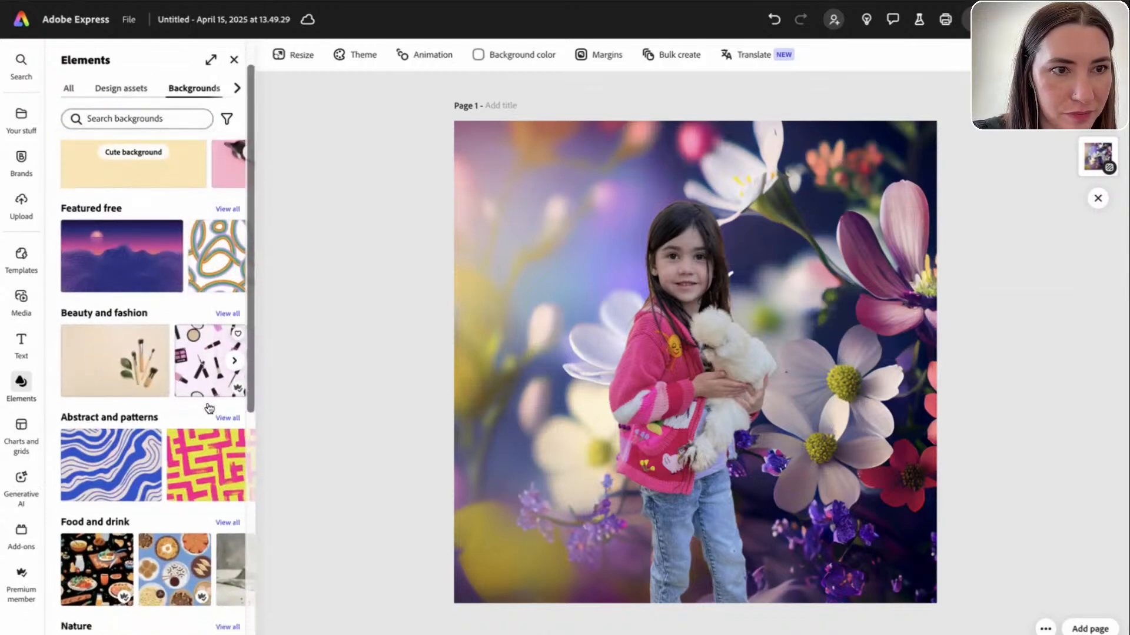
pyautogui.scroll(-4, 207, 402)
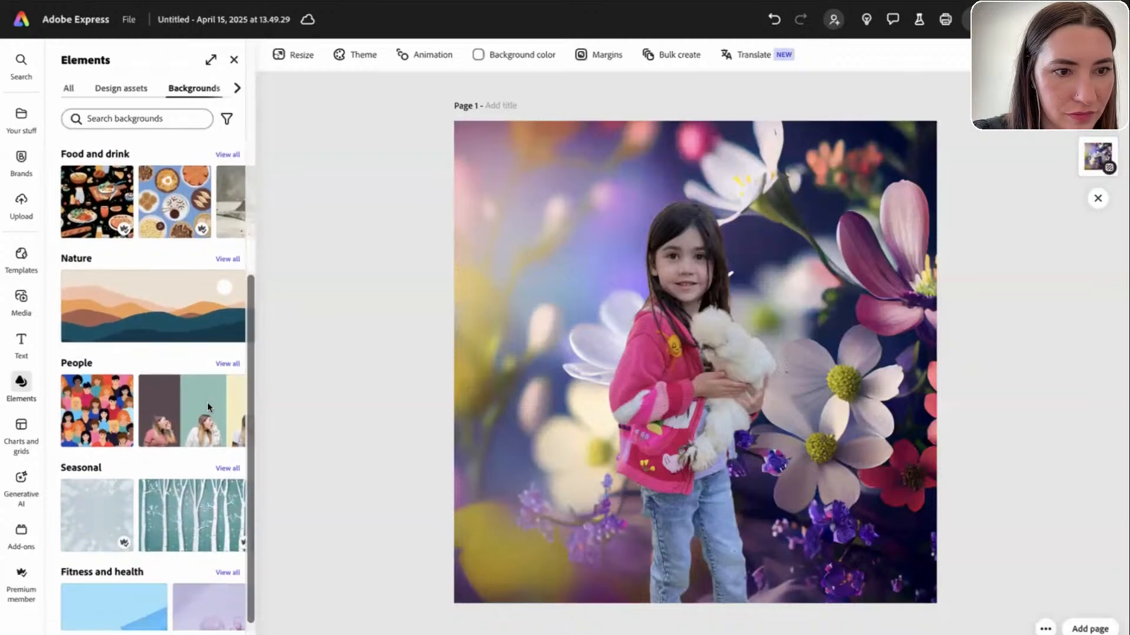
pyautogui.scroll(7, 208, 401)
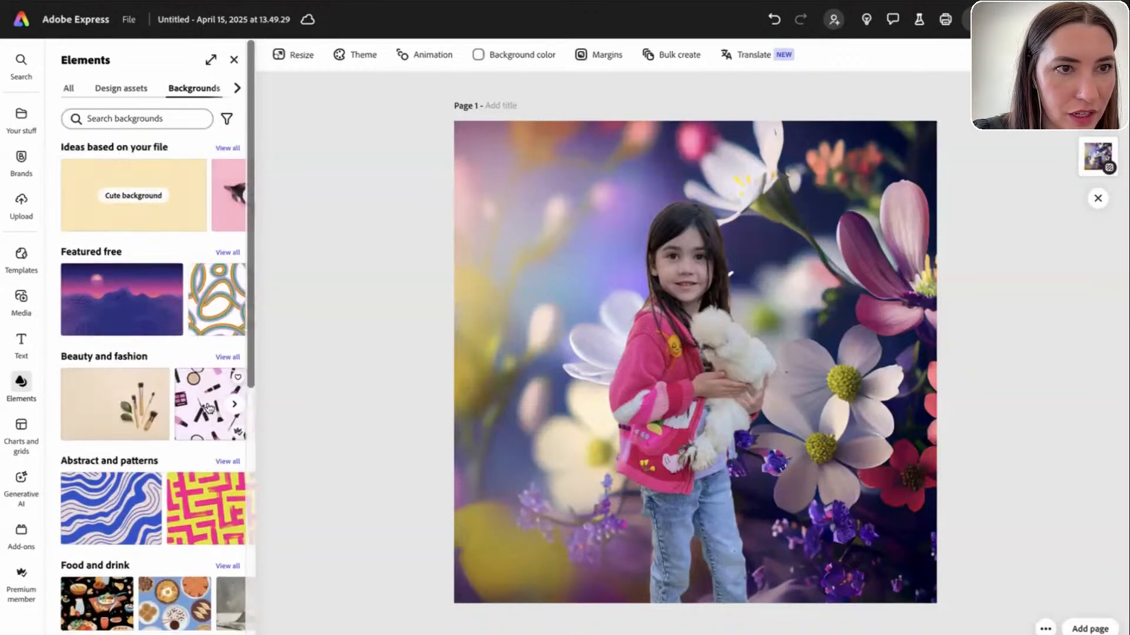
pyautogui.click(231, 149)
pyautogui.click(235, 168)
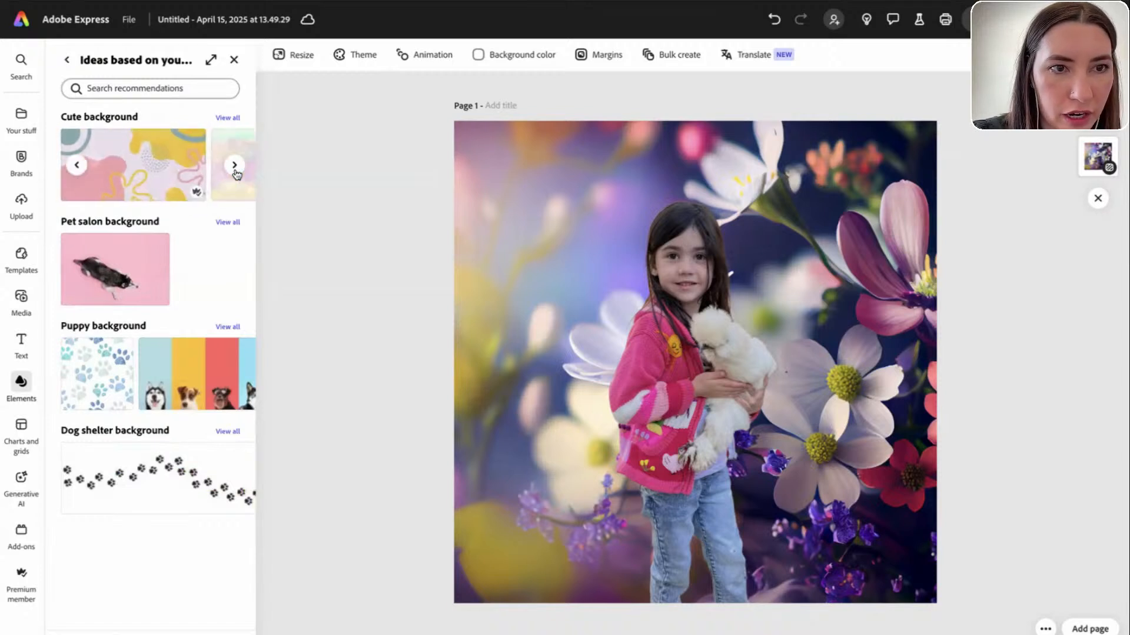
pyautogui.click(150, 179)
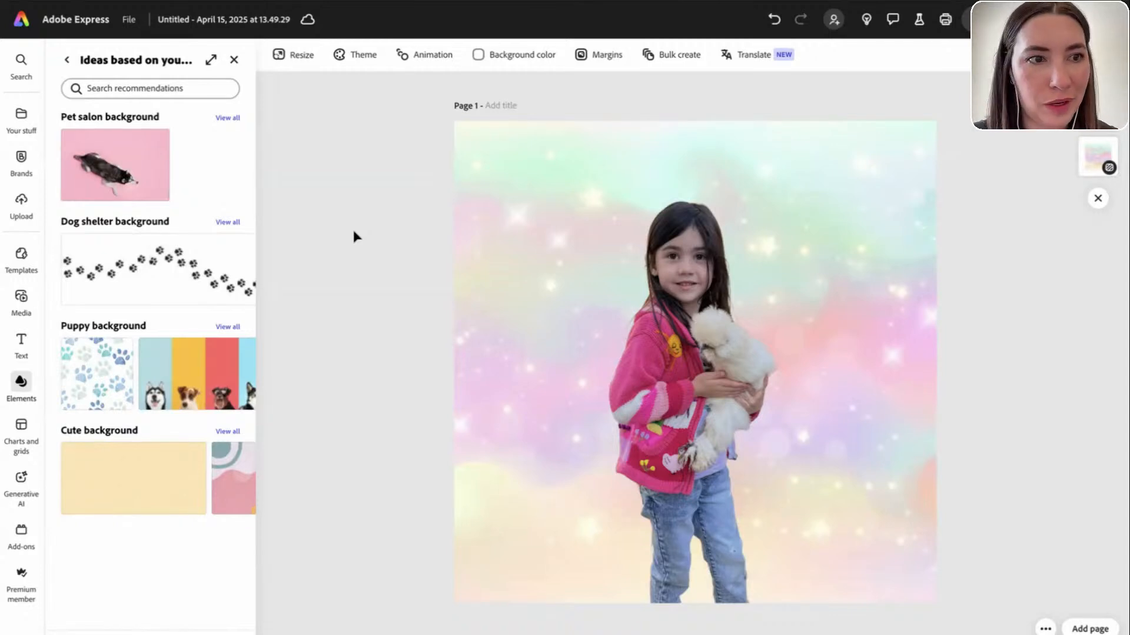
# Start a new AI-generated image with the prompt "unicorn head with rainbow horn facing the left"
pyautogui.click(21, 297)
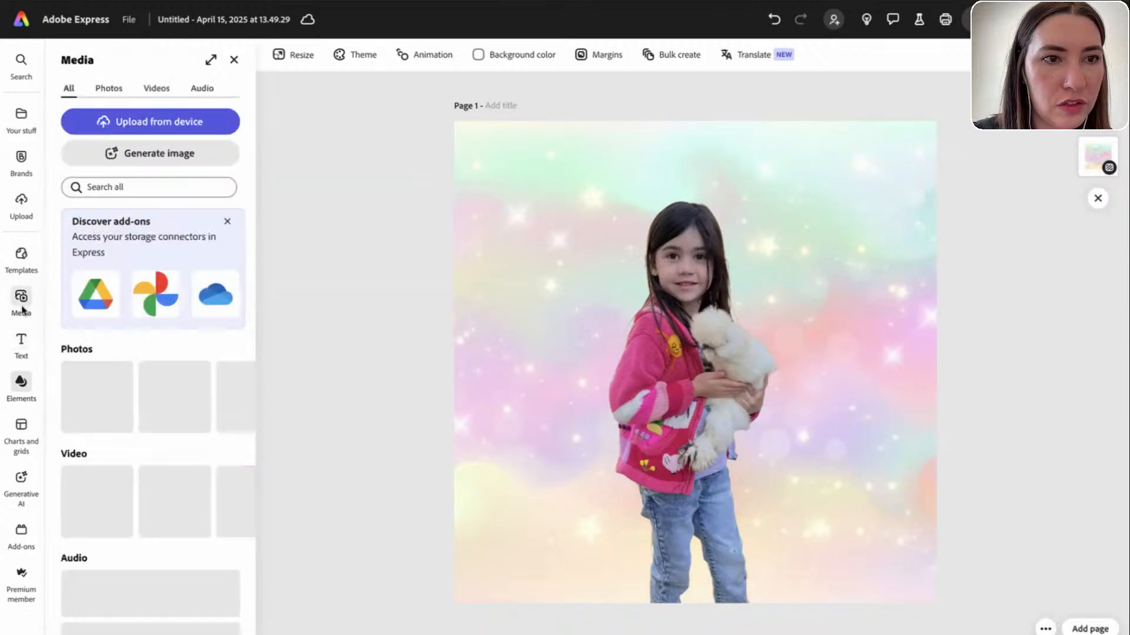
pyautogui.click(180, 154)
pyautogui.click(157, 209)
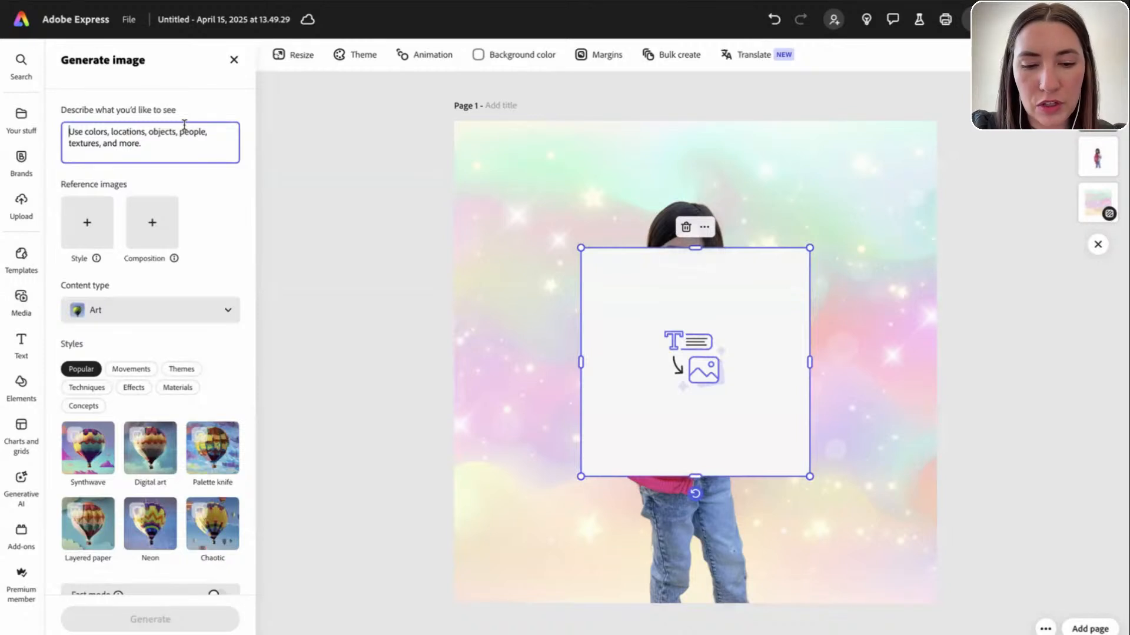
pyautogui.write('unicorn with')
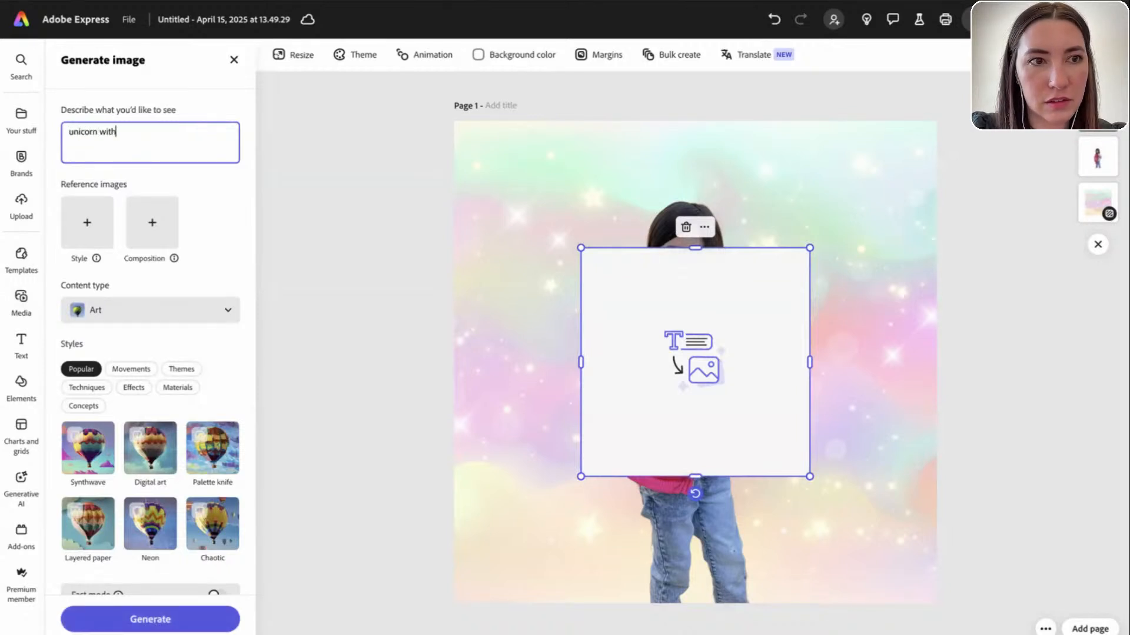
pyautogui.write(' rainbow ')
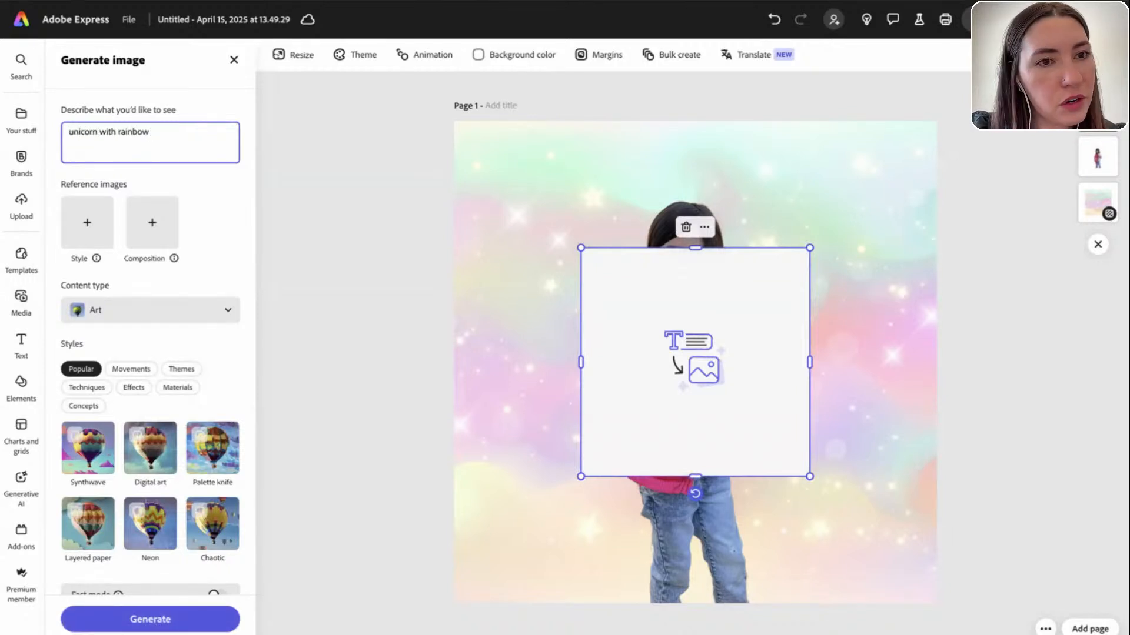
pyautogui.write('horn facin')
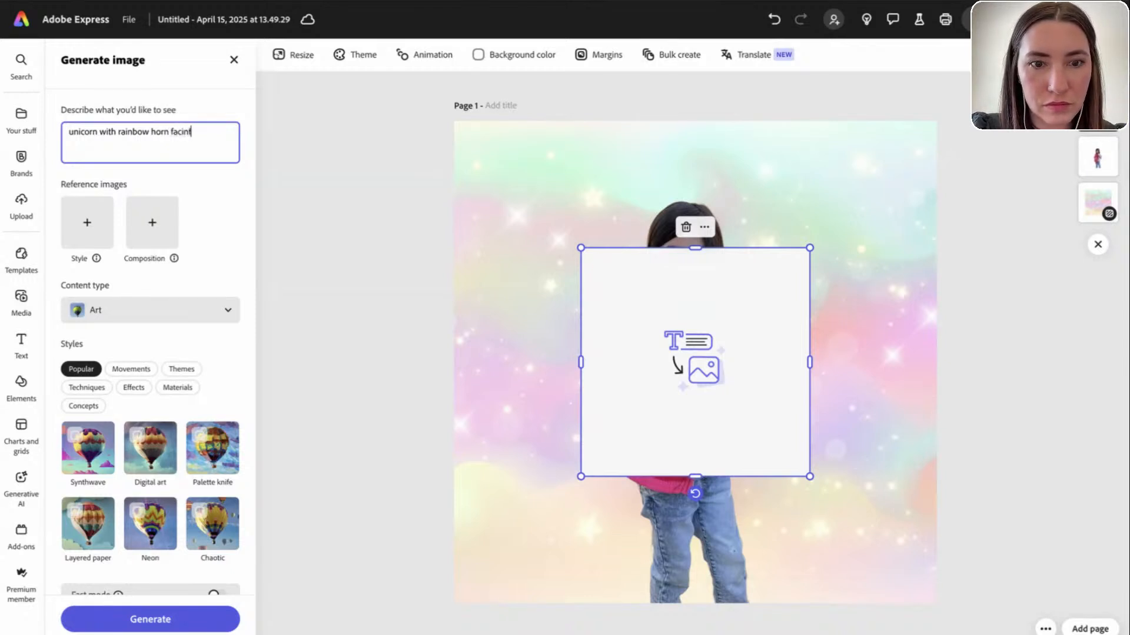
pyautogui.write('g the le')
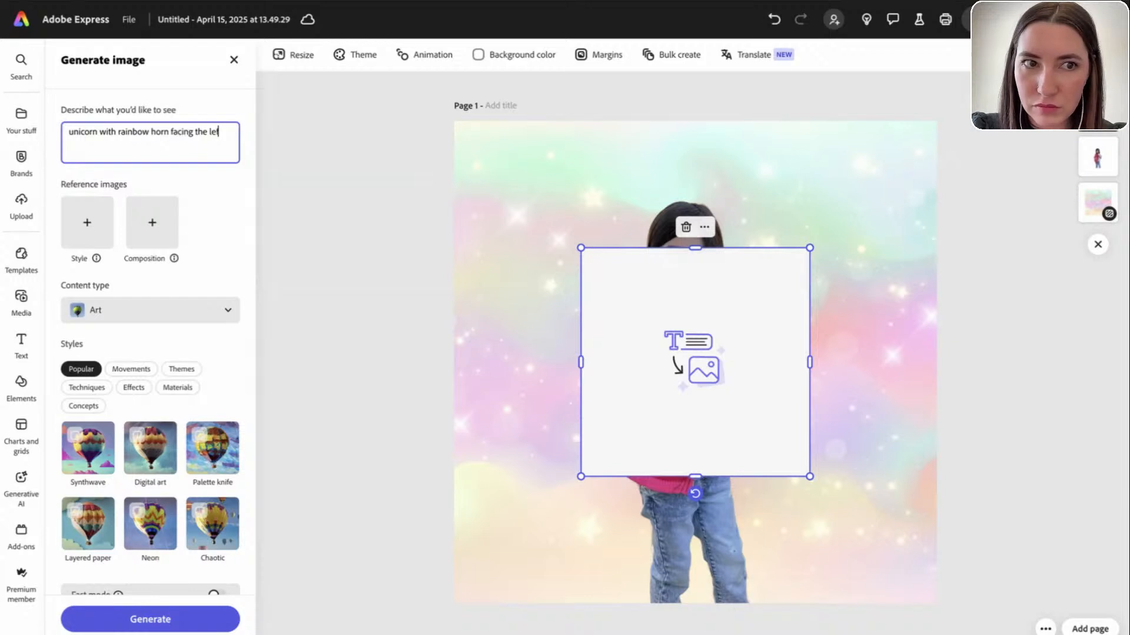
pyautogui.write('ft')
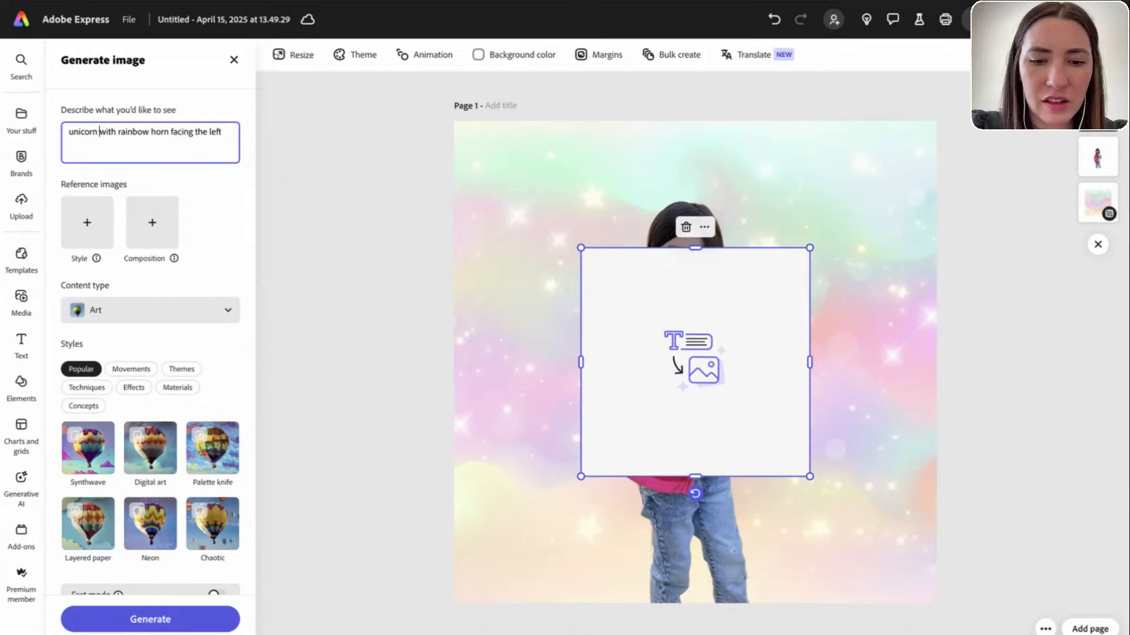
pyautogui.write('head')
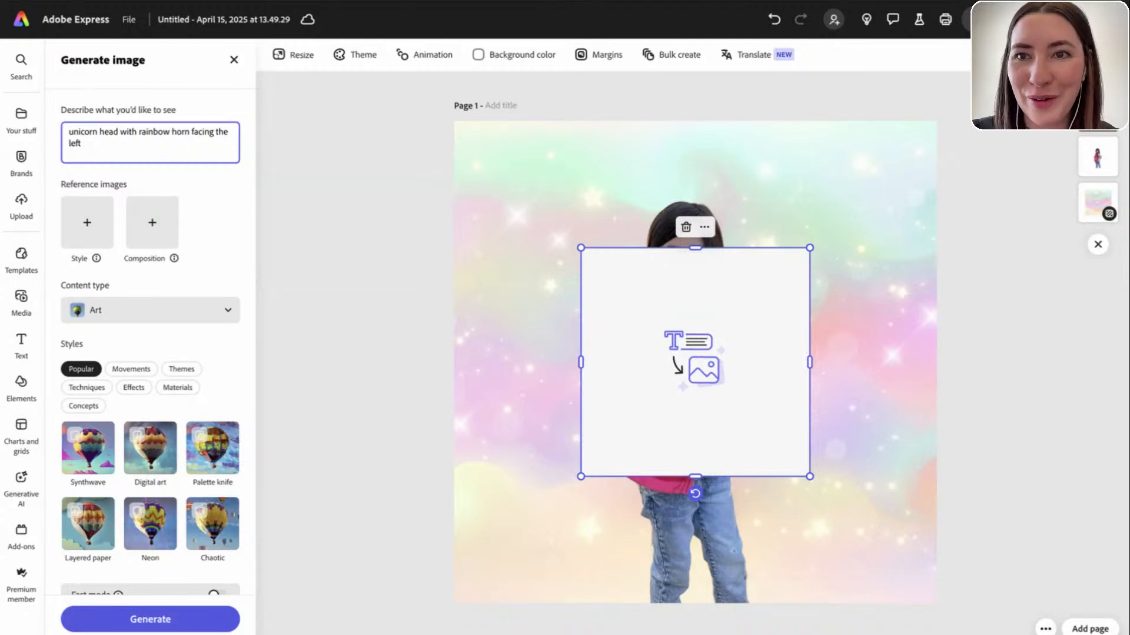
# Generate the unicorn image with the content type Photo and choose the right-facing unicorn in front of a blue sunset sky
pyautogui.click(153, 308)
pyautogui.click(176, 430)
pyautogui.click(209, 616)
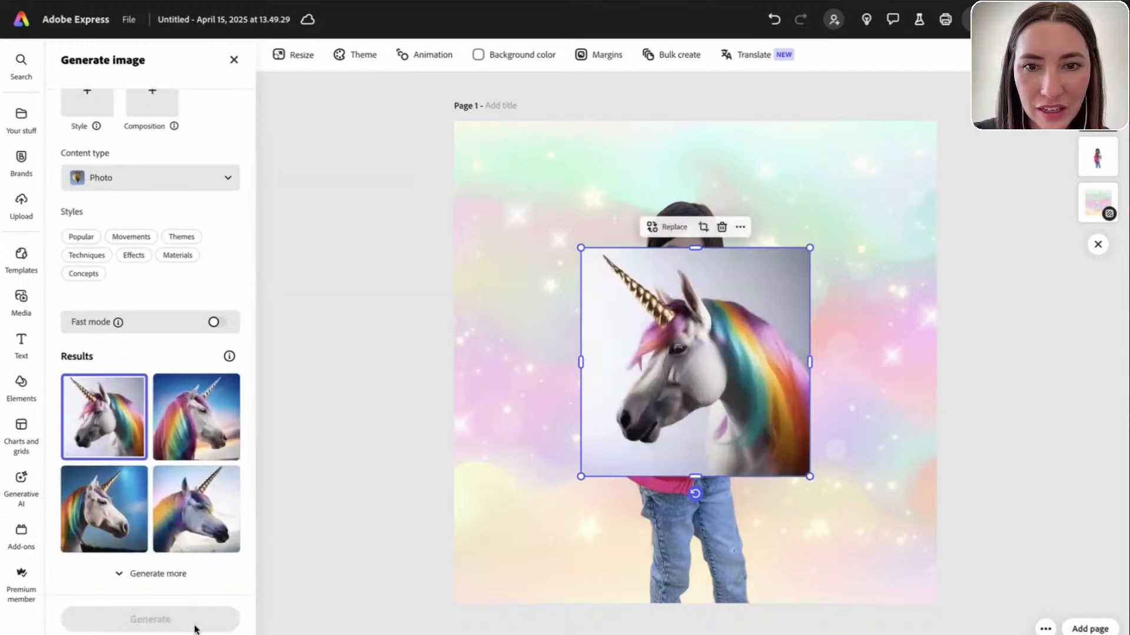
pyautogui.click(197, 406)
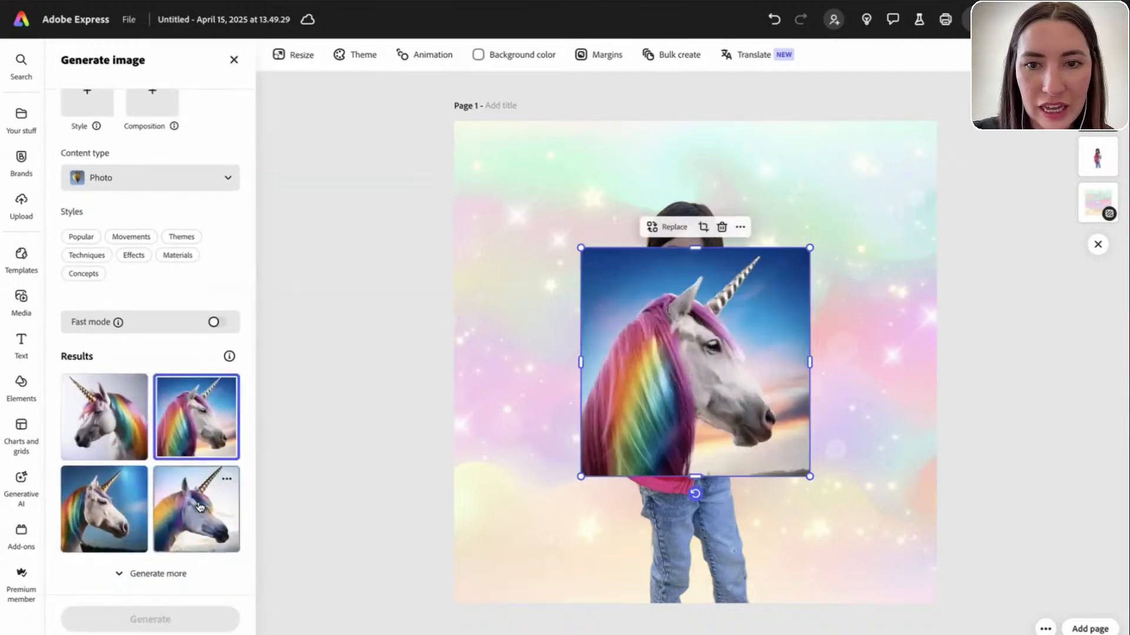
# Compare the generated unicorn variations and choose the right-facing one with the blue-and-orange mane in front of a pale sky
pyautogui.click(96, 440)
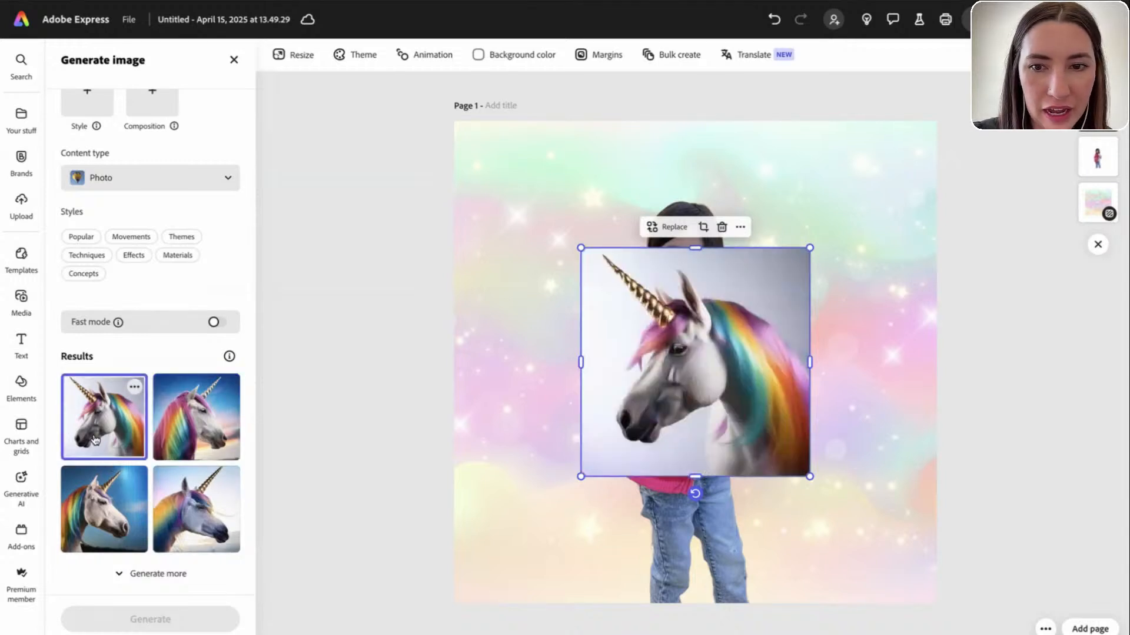
pyautogui.click(93, 540)
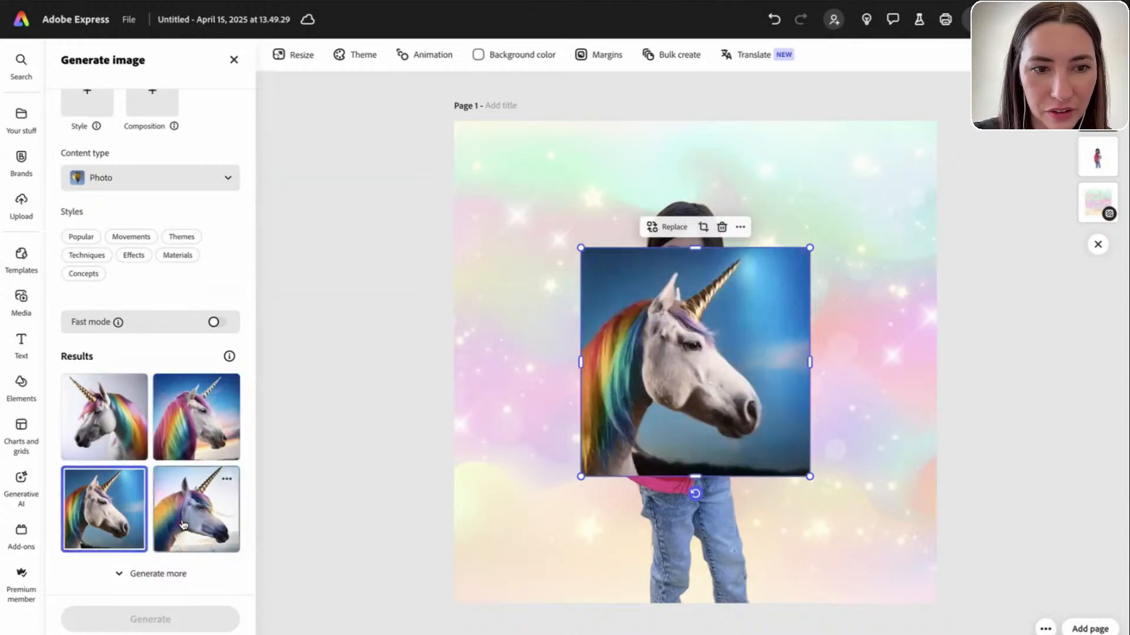
pyautogui.click(170, 537)
pyautogui.click(106, 523)
pyautogui.click(180, 453)
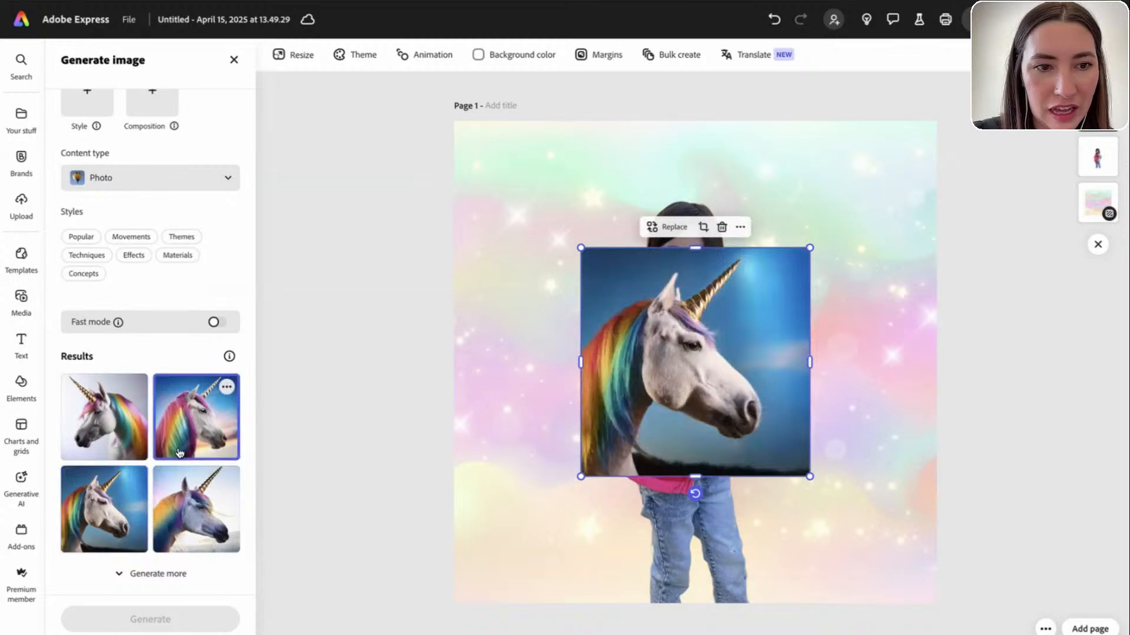
pyautogui.click(212, 507)
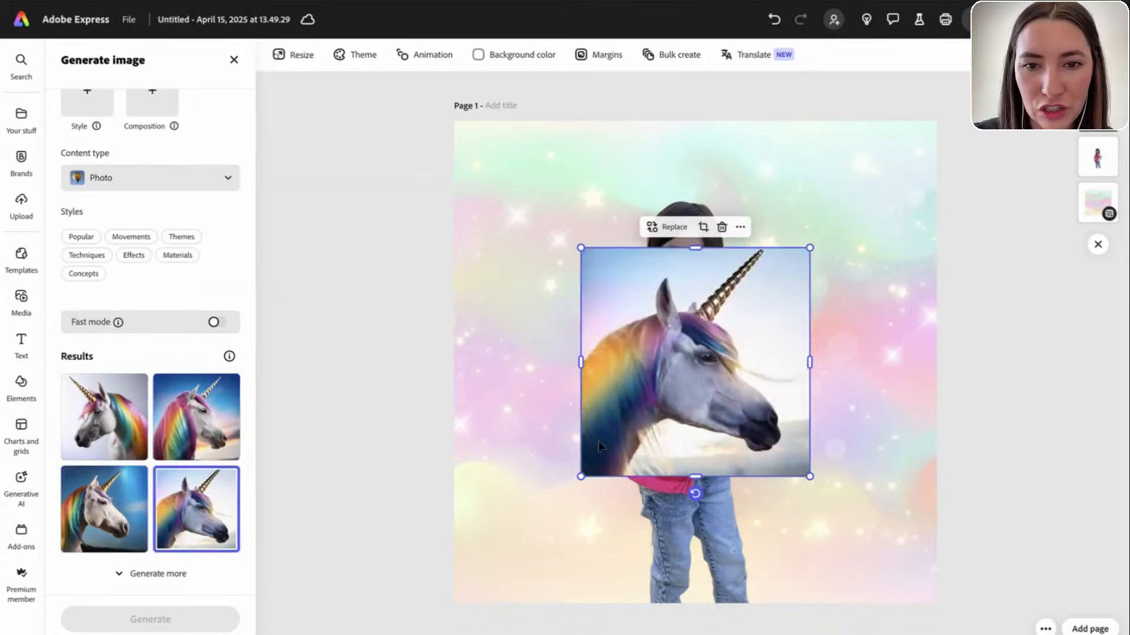
# Remove the background from the chosen unicorn image
pyautogui.scroll(3, 206, 283)
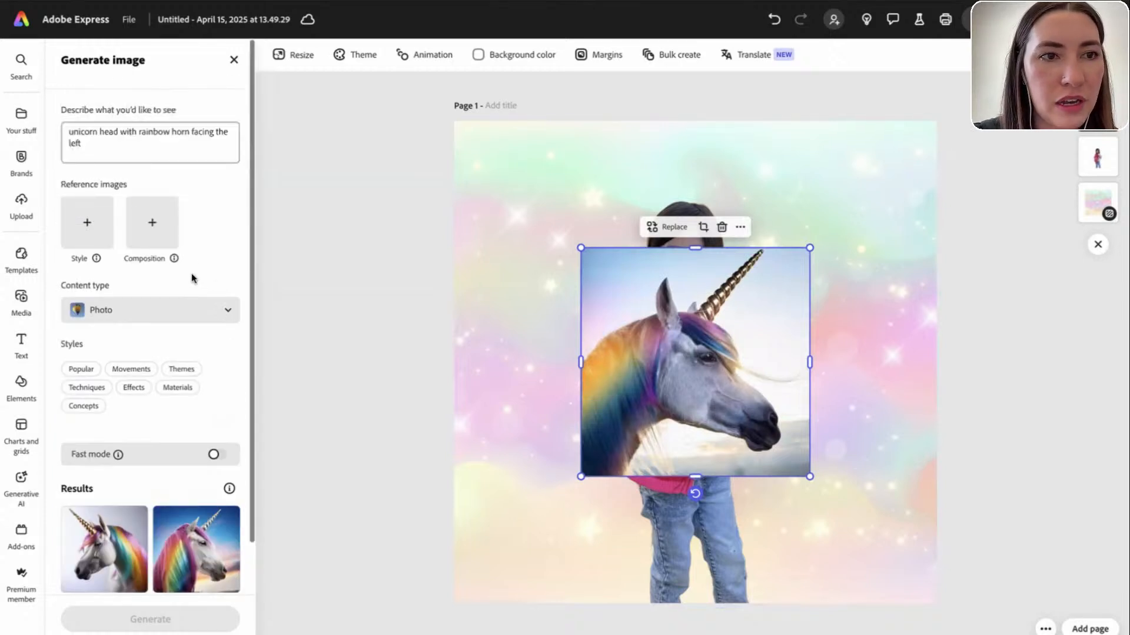
pyautogui.click(535, 288)
pyautogui.click(615, 318)
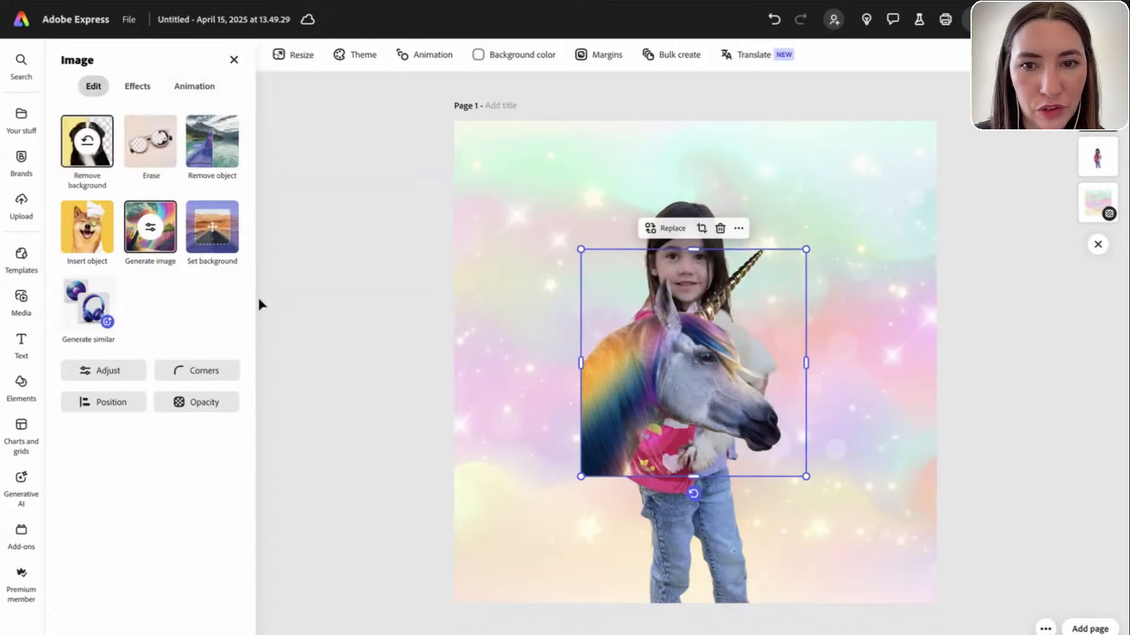
# Move the unicorn head to the page's left edge beside the girl and trim its lower edge slightly
pyautogui.moveTo(627, 388); pyautogui.dragTo(492, 344)
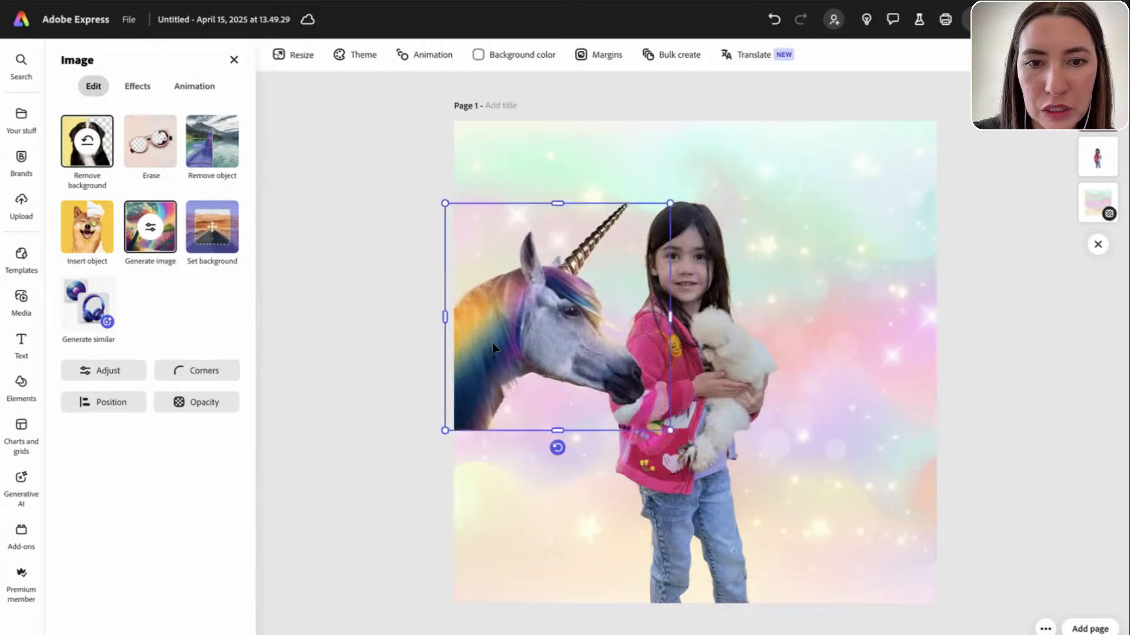
pyautogui.click(341, 443)
pyautogui.click(552, 411)
pyautogui.moveTo(557, 430)
pyautogui.mouseDown()
pyautogui.moveTo(558, 451)
pyautogui.moveTo(556, 420)
pyautogui.mouseUp()
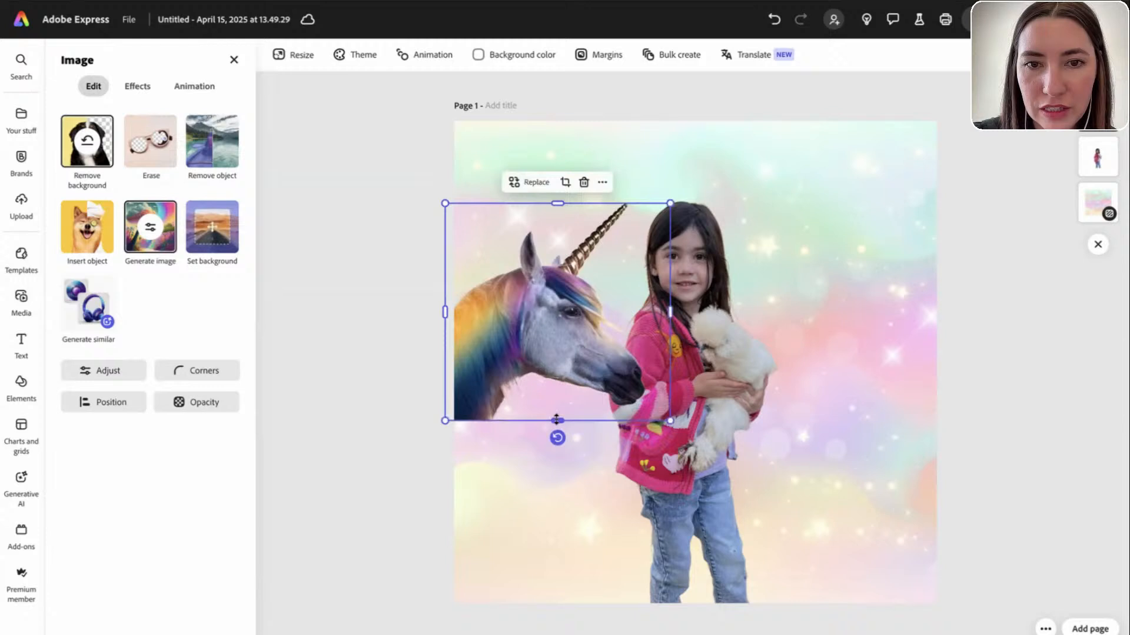
pyautogui.click(357, 421)
# Search the design elements for "princess crown"
pyautogui.click(21, 385)
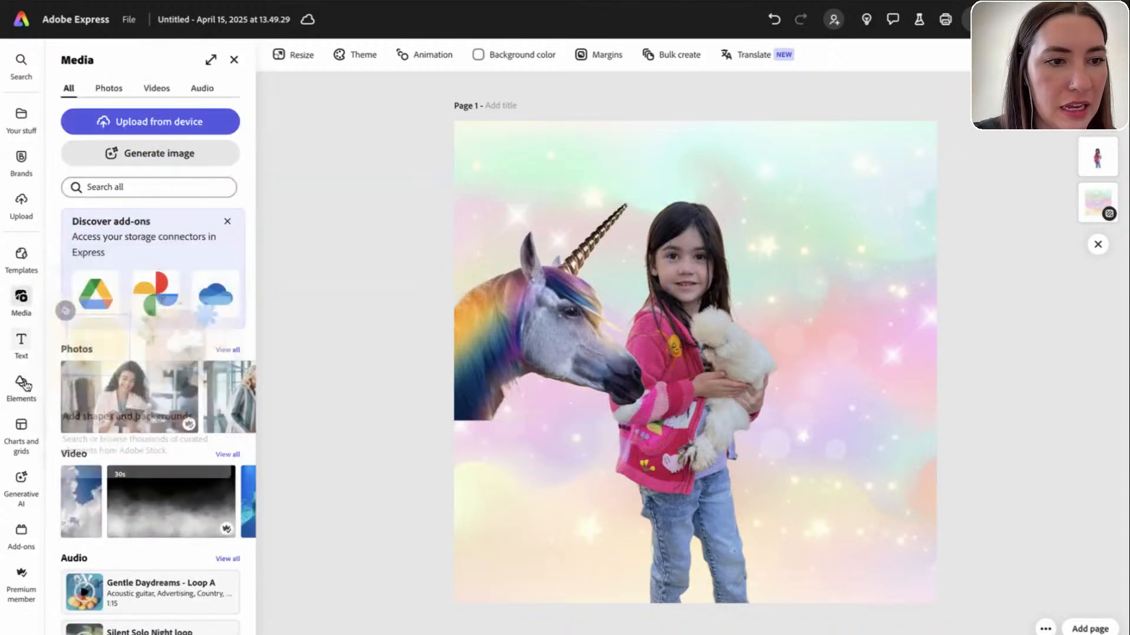
pyautogui.click(148, 120)
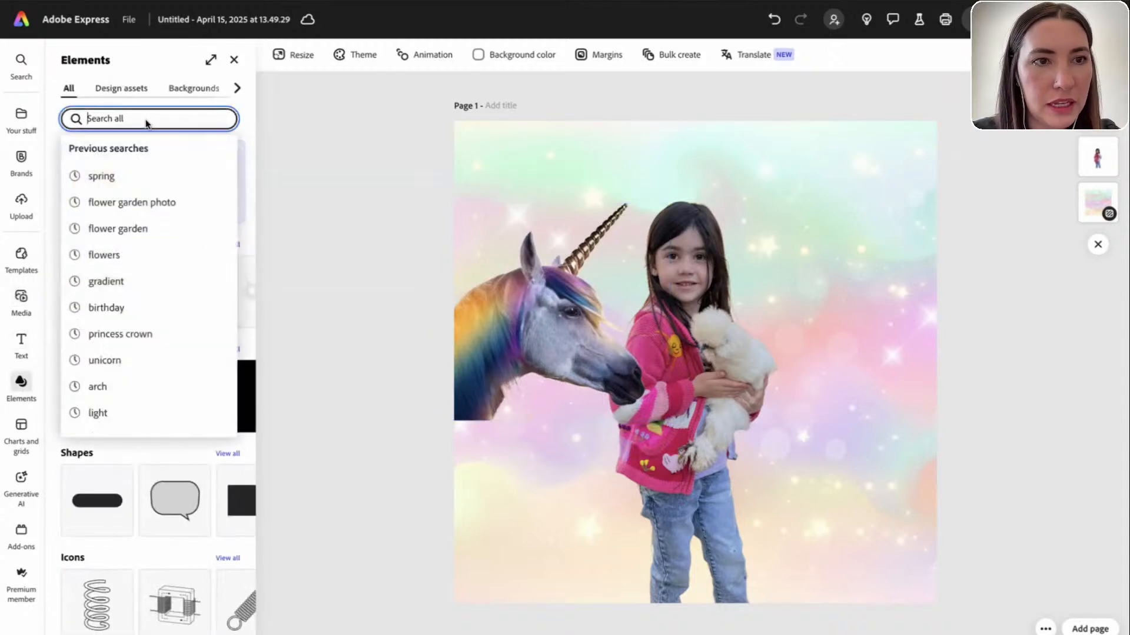
pyautogui.write('princess c')
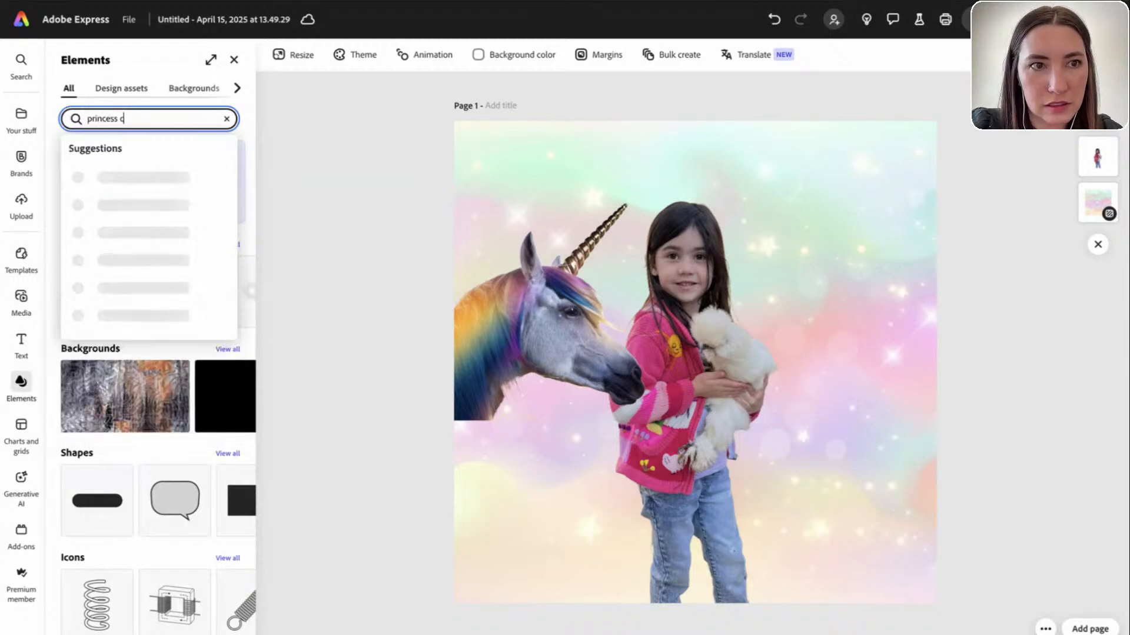
pyautogui.write('ro')
pyautogui.press('BackSpace')
pyautogui.write('rown')
pyautogui.press('Return')
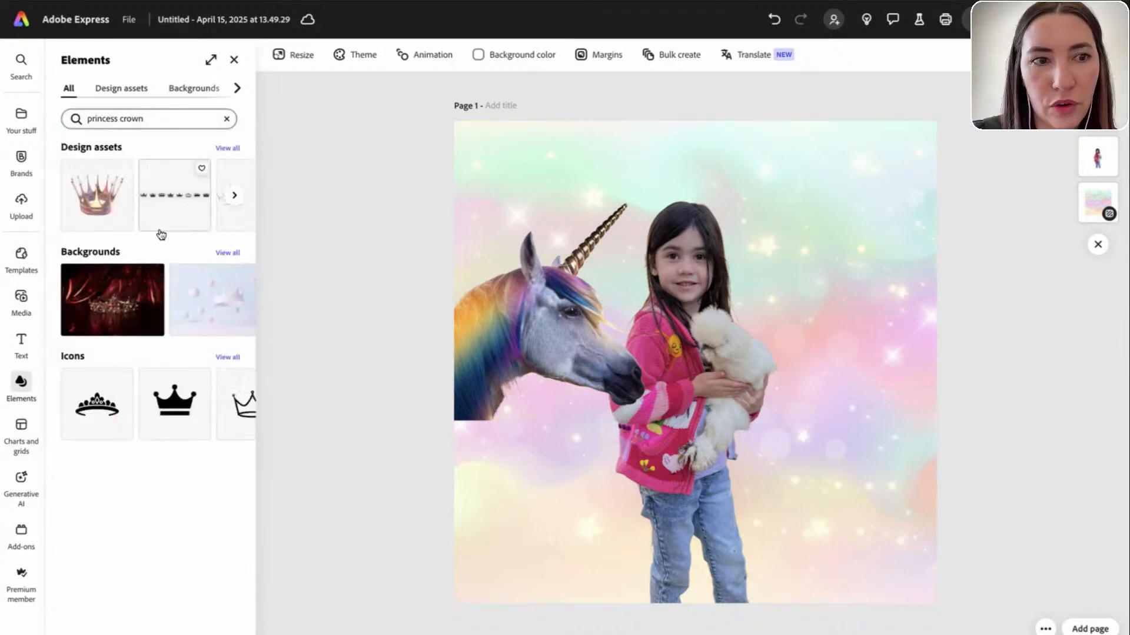
# Add the outlined three-point crown icon and place it, scaled down slightly, on top of the girl's head
pyautogui.click(227, 357)
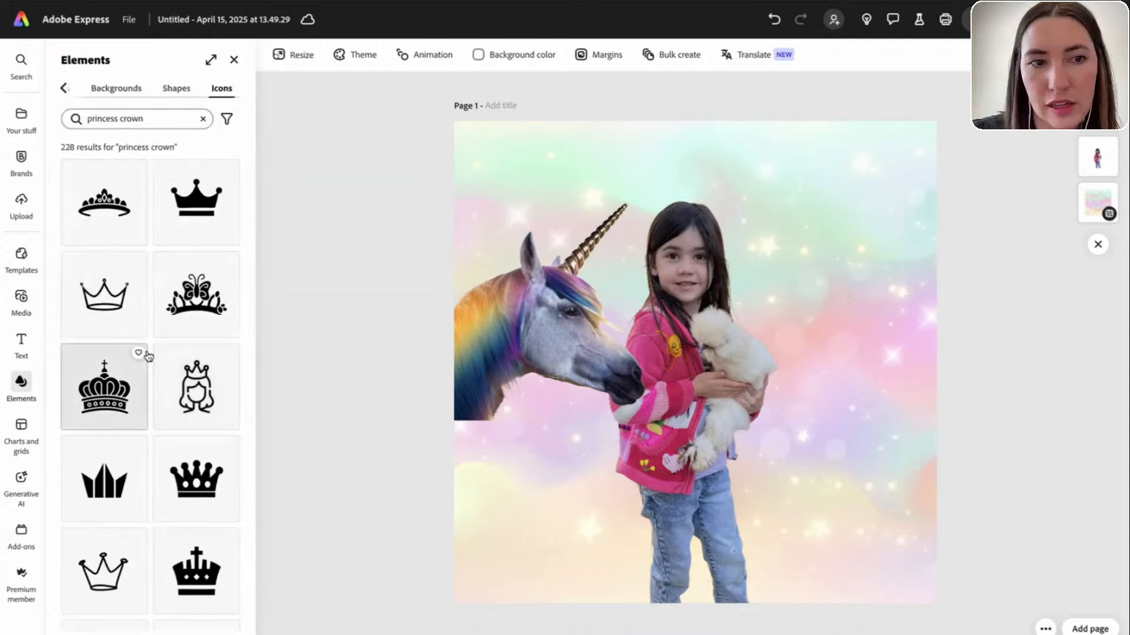
pyautogui.scroll(-1, 151, 379)
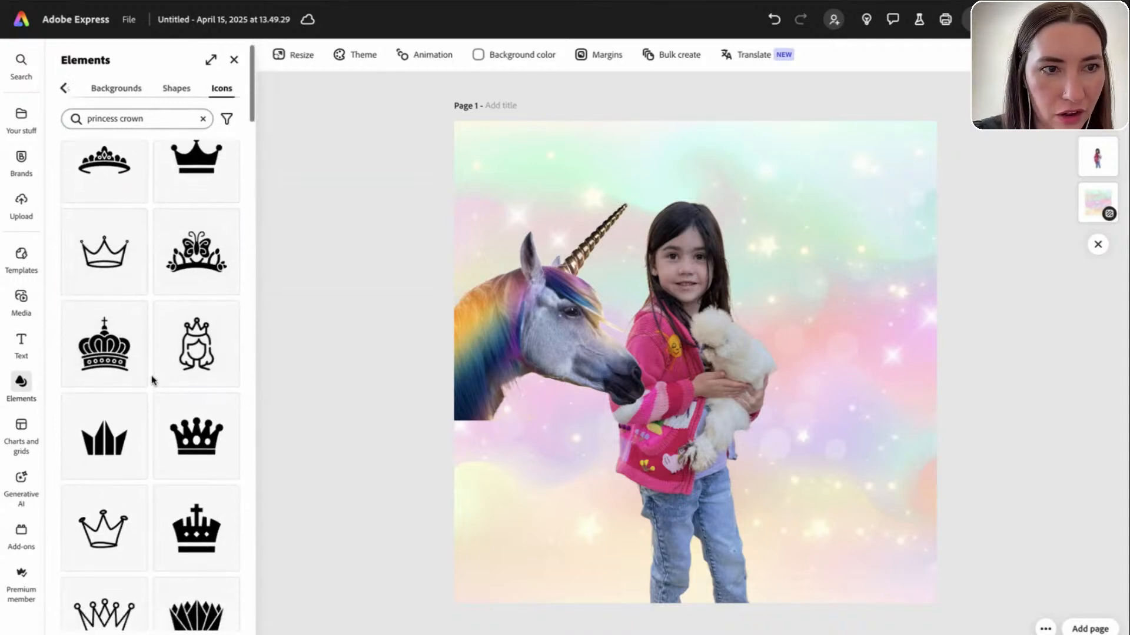
pyautogui.click(111, 272)
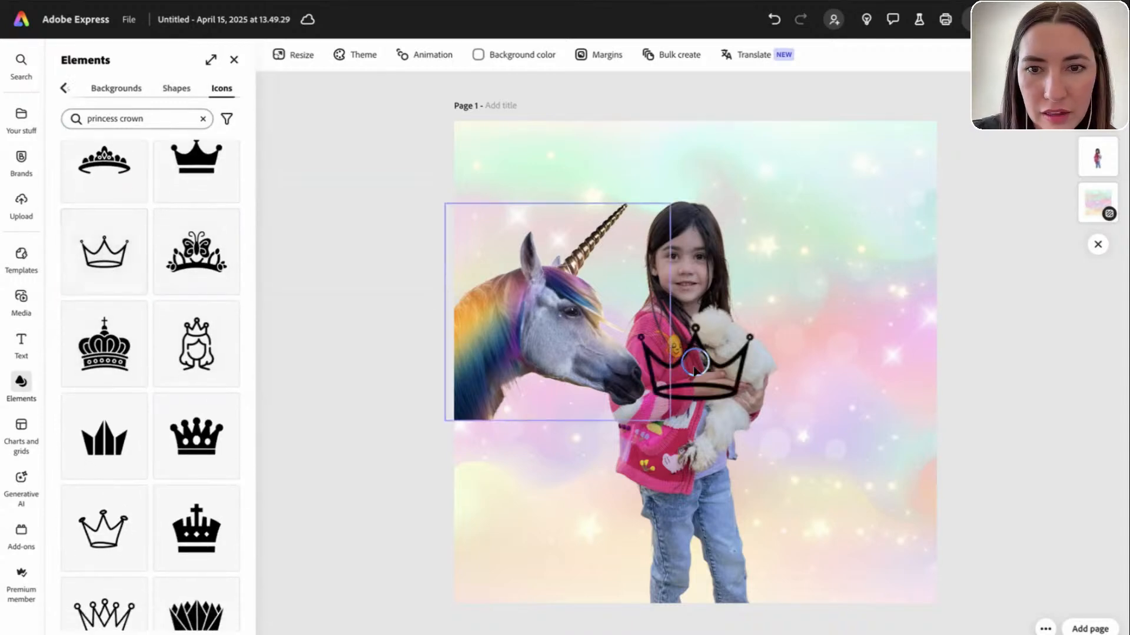
pyautogui.moveTo(740, 365); pyautogui.dragTo(732, 182)
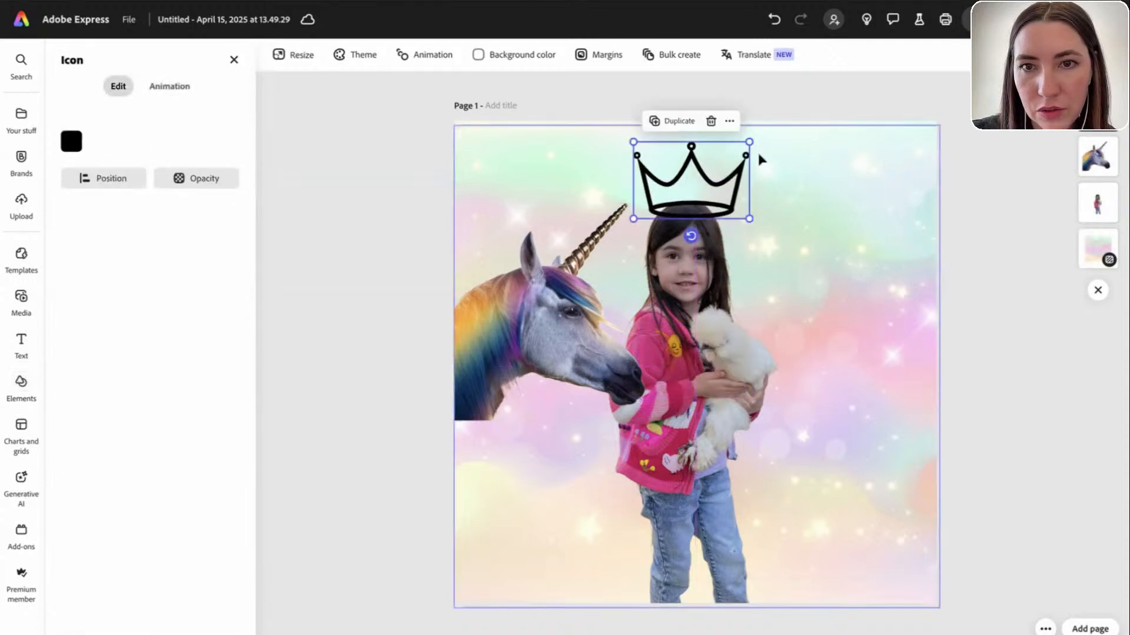
pyautogui.moveTo(749, 142); pyautogui.dragTo(700, 188)
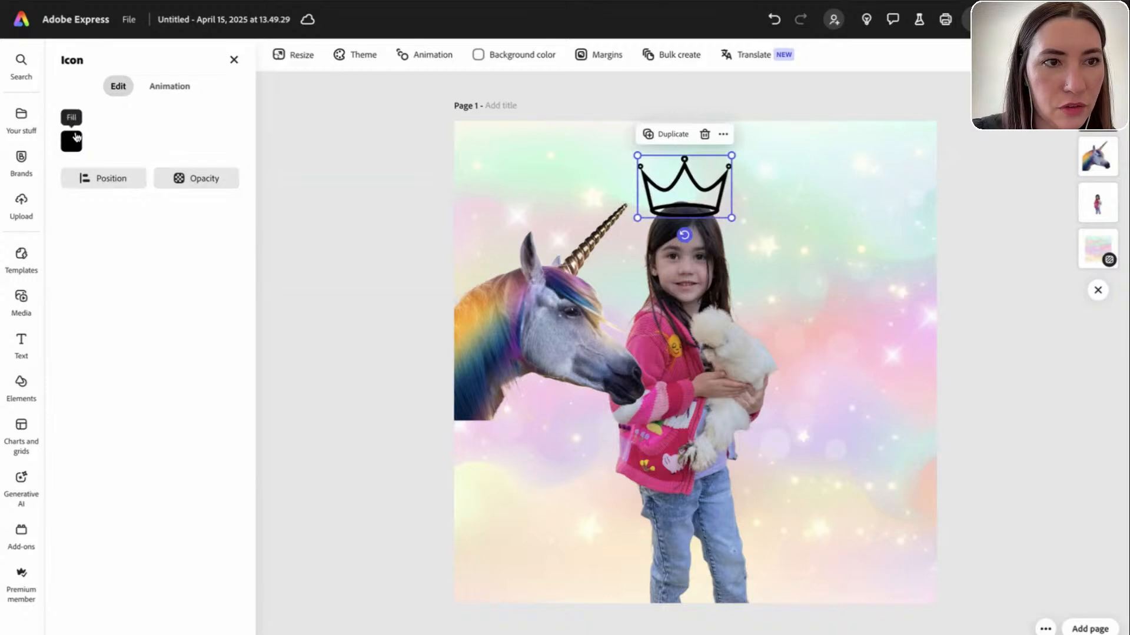
# Try purple shades for the crown's fill and settle on the light orchid pink
pyautogui.click(72, 141)
pyautogui.click(142, 363)
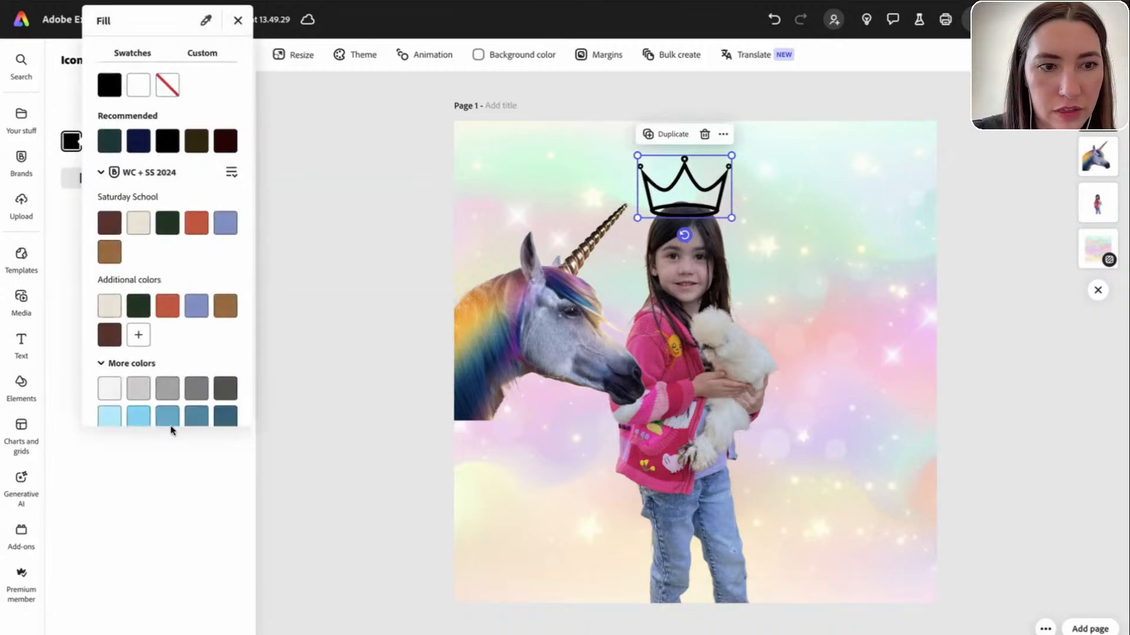
pyautogui.scroll(-5, 169, 412)
pyautogui.click(170, 169)
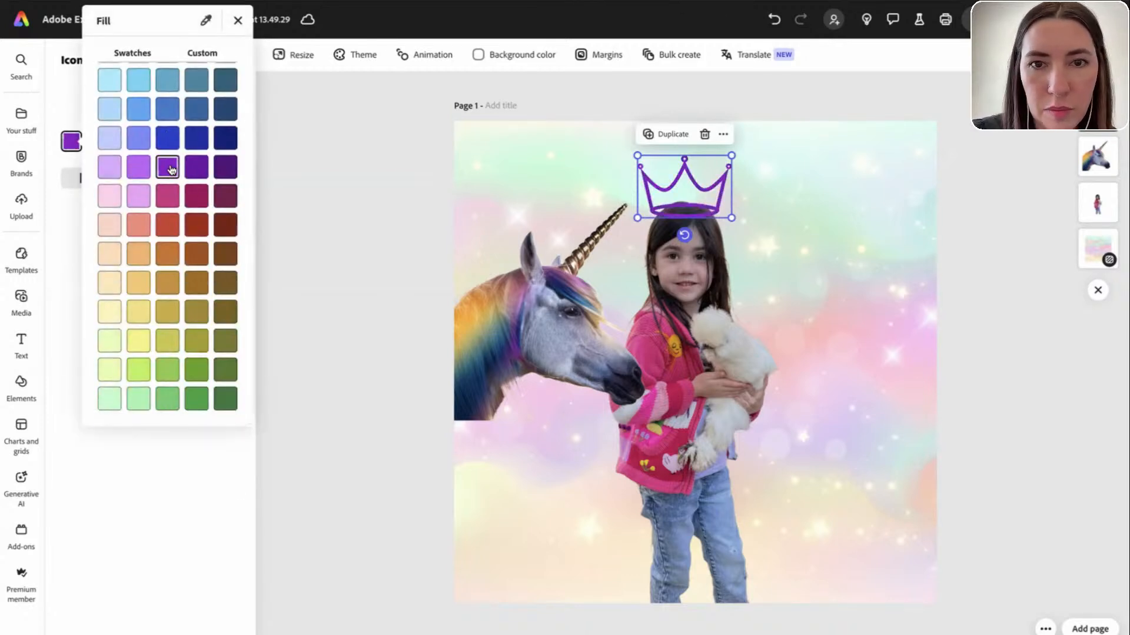
pyautogui.click(139, 172)
pyautogui.click(138, 196)
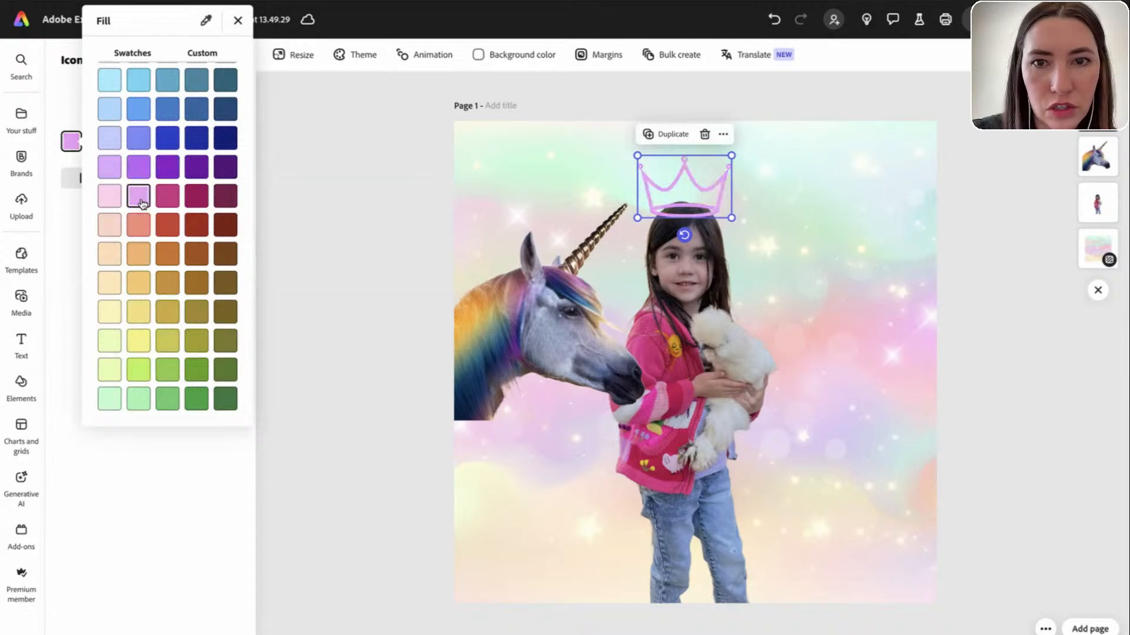
pyautogui.click(727, 197)
pyautogui.keyDown('shift'); pyautogui.click(721, 196); pyautogui.keyUp('shift')
pyautogui.moveTo(722, 196); pyautogui.dragTo(748, 289)
pyautogui.hotkey('ctrl', 'z')
pyautogui.click(995, 241)
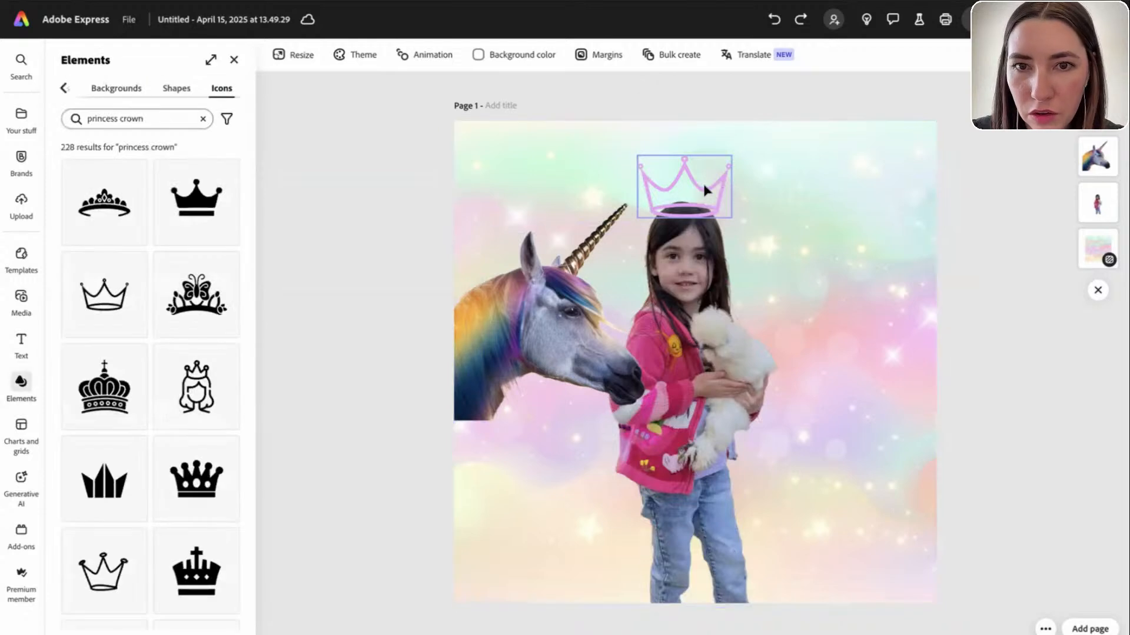
# Place a copy of the pink crown on the chicken's head, shrunk and tilted to fit
pyautogui.click(705, 191)
pyautogui.moveTo(704, 191); pyautogui.dragTo(744, 331)
pyautogui.moveTo(773, 296); pyautogui.dragTo(723, 333)
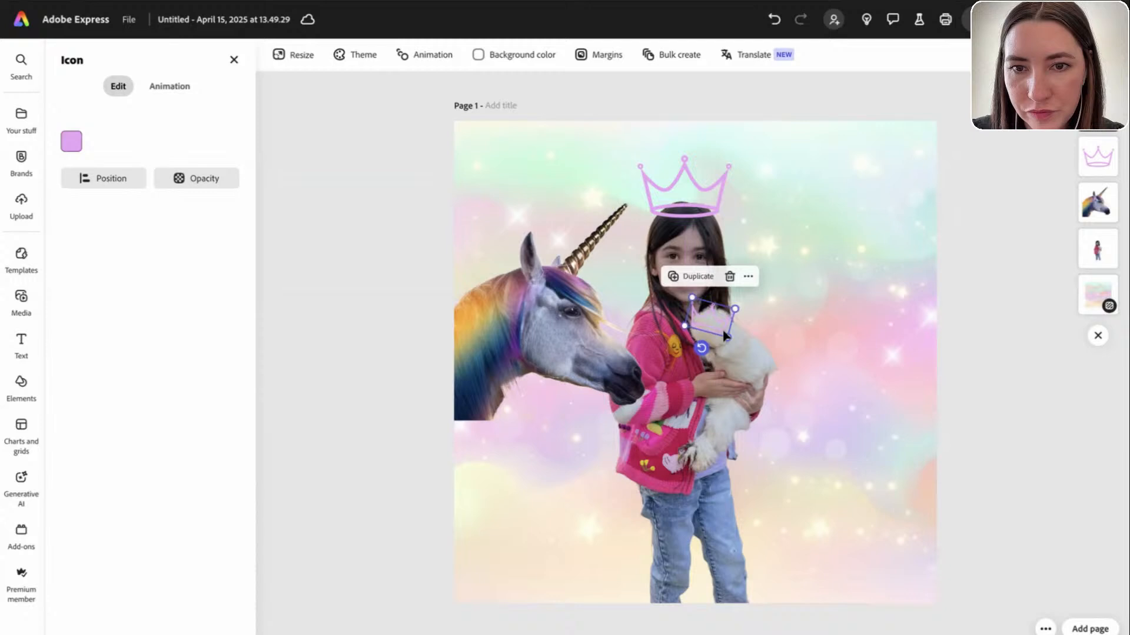
pyautogui.click(1016, 365)
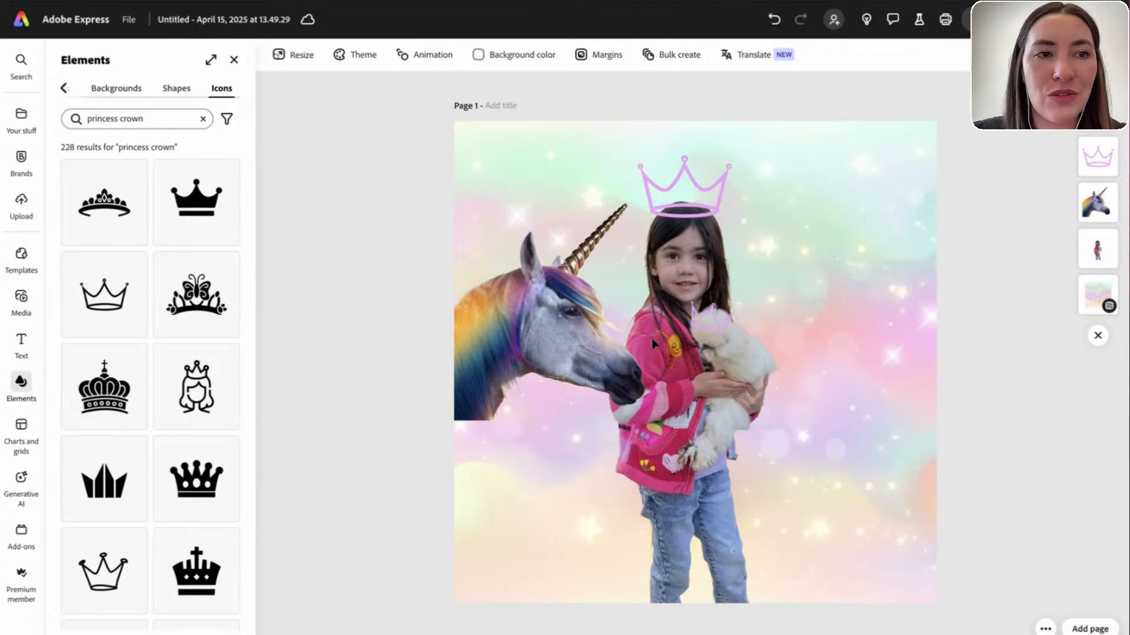
# Select the cut-out photo of the girl on the page
pyautogui.click(463, 187)
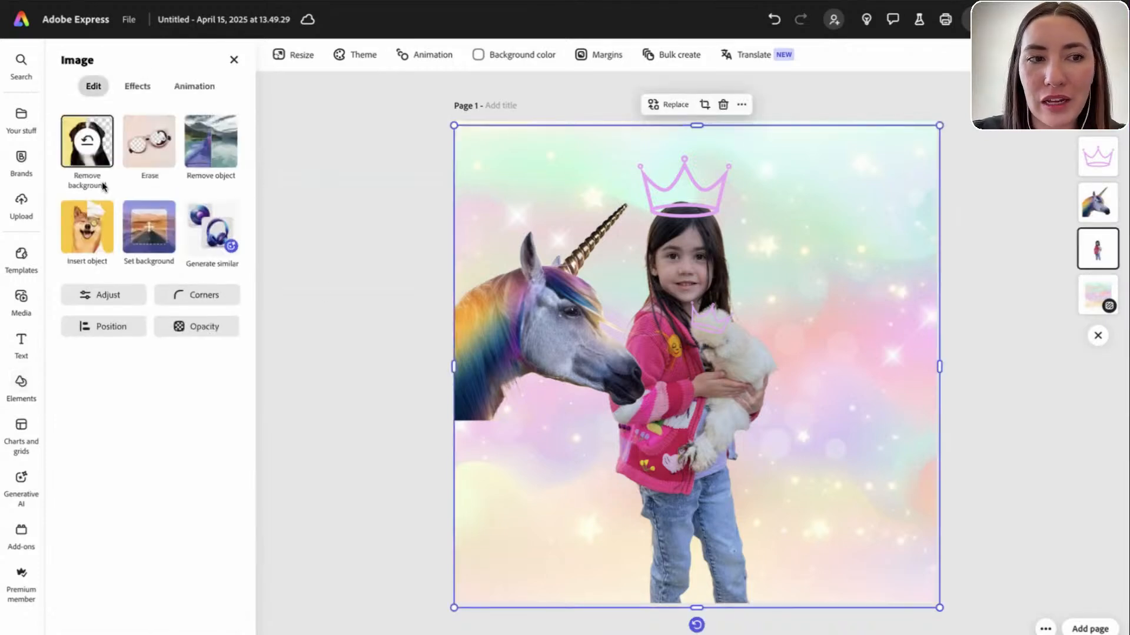